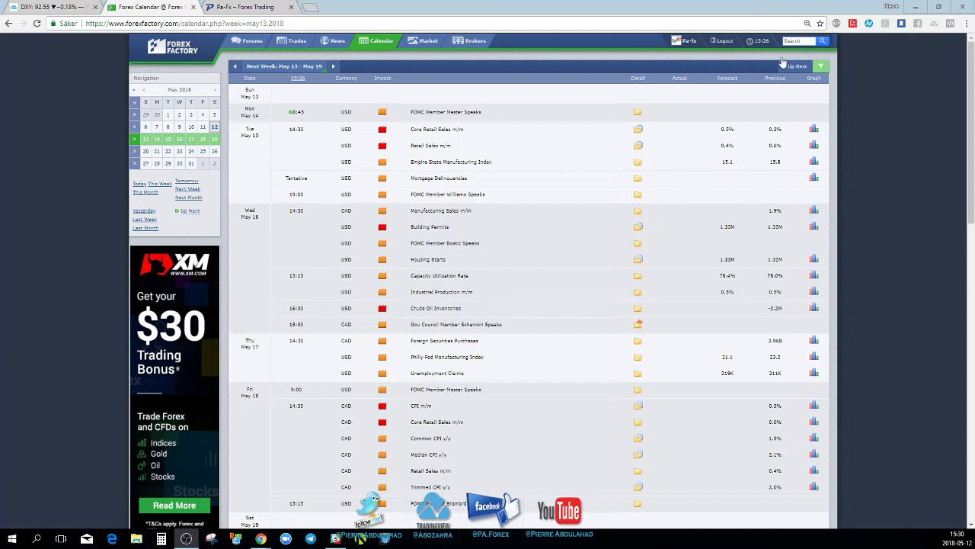
Step: Filter the May 13–19 calendar to high-impact events only and include all currencies
left_click(820, 67)
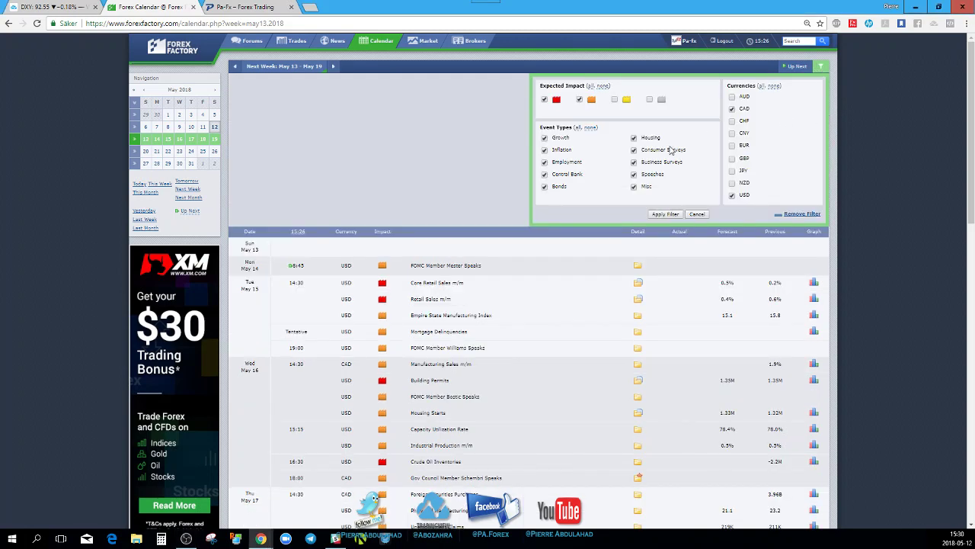
left_click(579, 100)
left_click(666, 214)
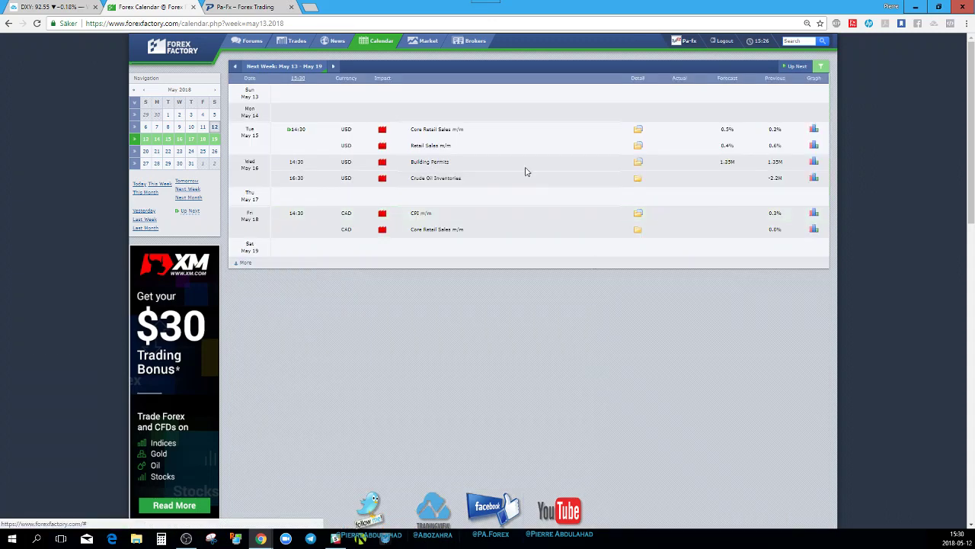
left_click(820, 68)
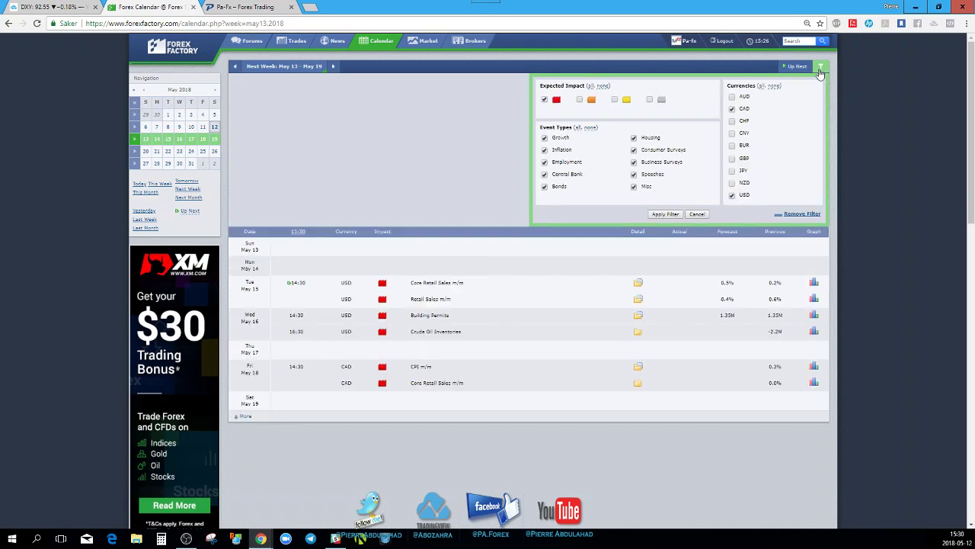
left_click(760, 86)
left_click(665, 214)
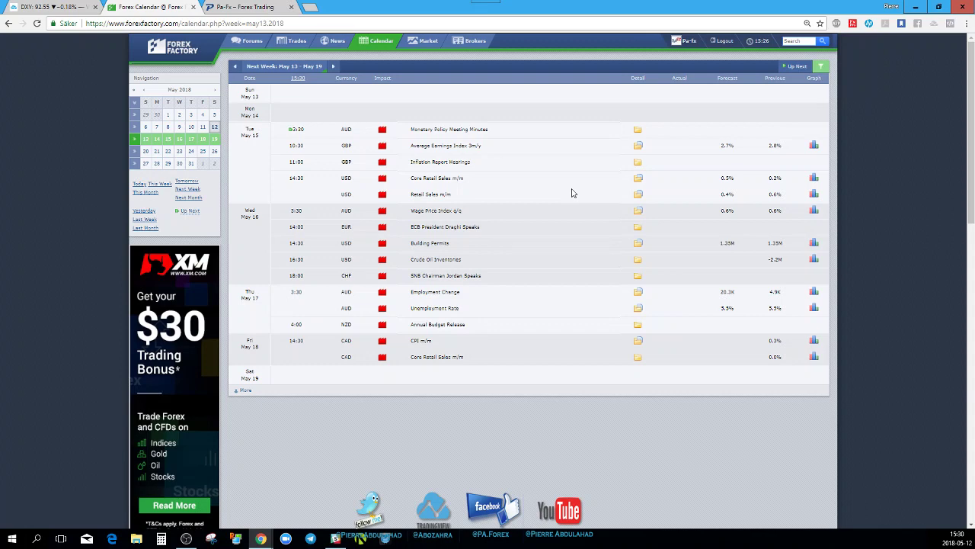
Step: Check Tuesday's event details for the GBP Average Earnings Index, USD Retail Sales and USD Core Retail Sales, closing each one
left_click(638, 146)
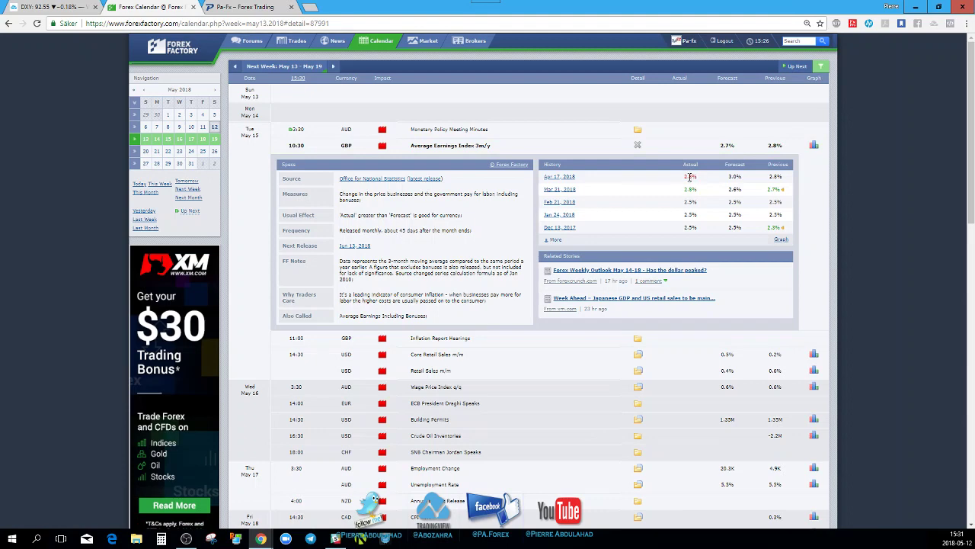
left_click(637, 146)
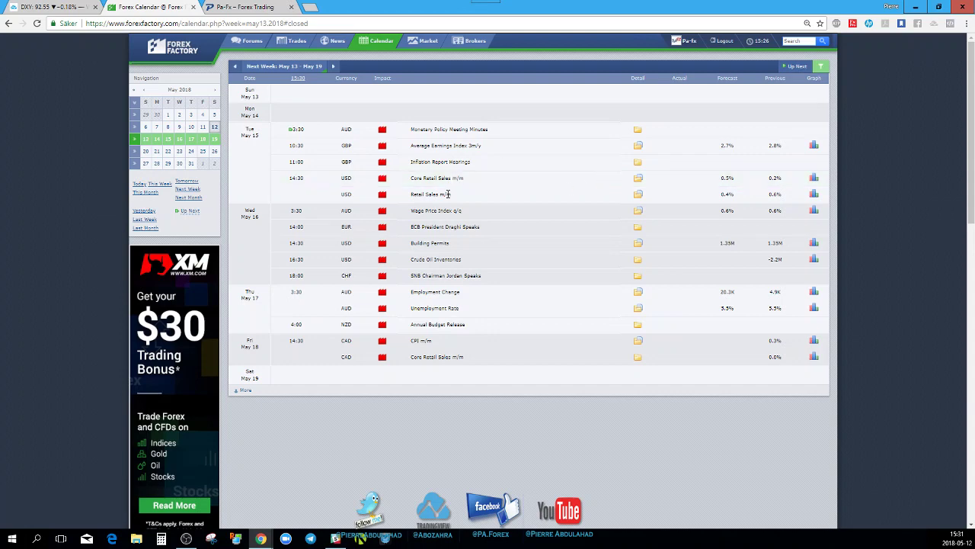
left_click(638, 195)
left_click(638, 195)
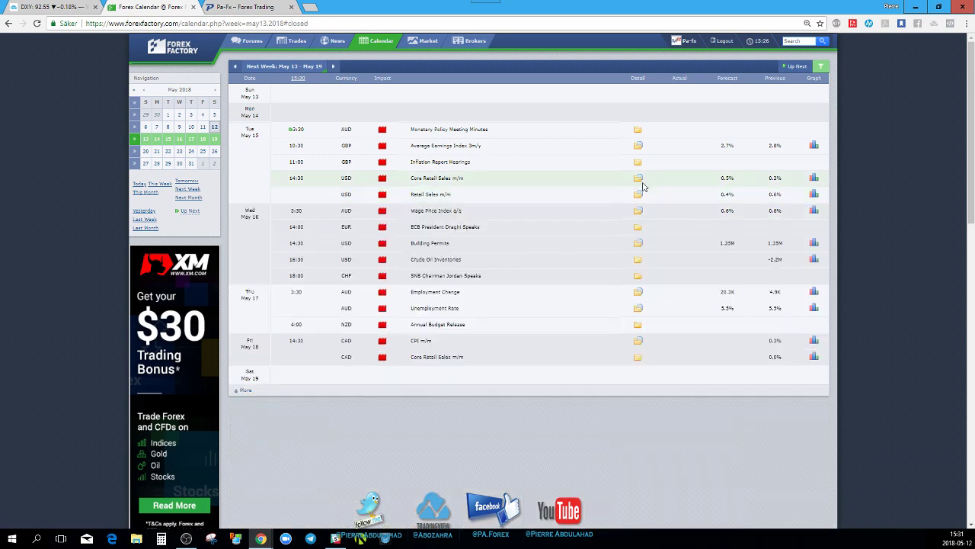
left_click(638, 179)
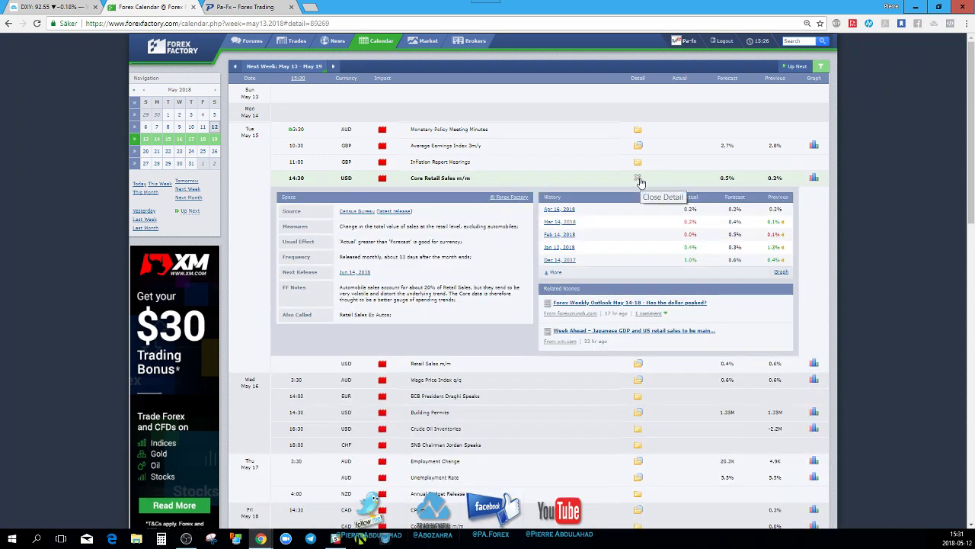
left_click(638, 179)
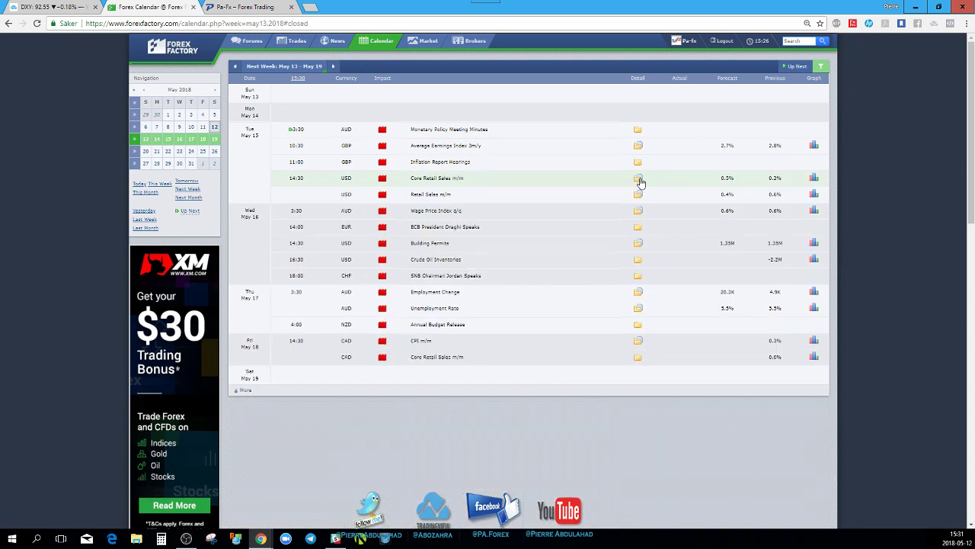
Step: Check Friday's event details for Canadian CPI m/m and Core Retail Sales m/m, closing each one
scroll(569, 244, "down", 1)
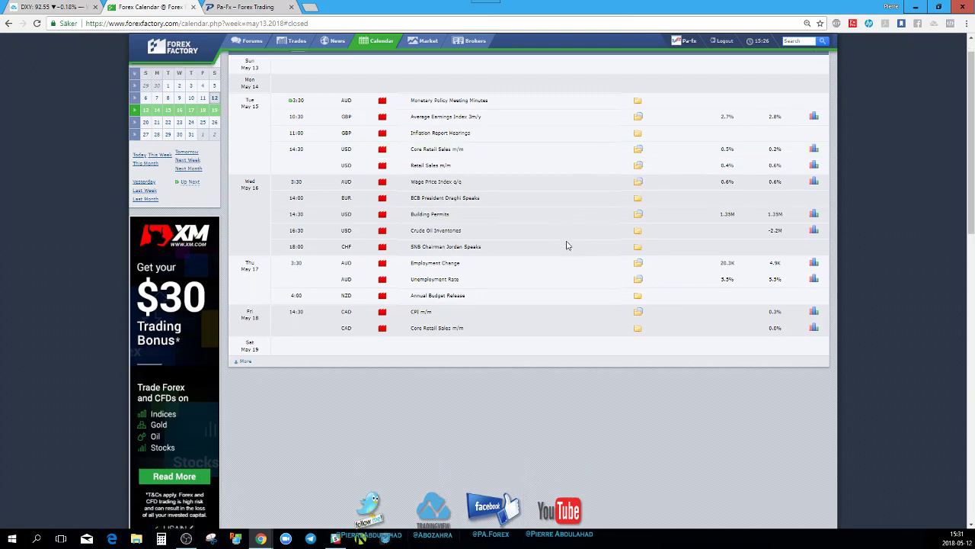
scroll(567, 245, "down", 1)
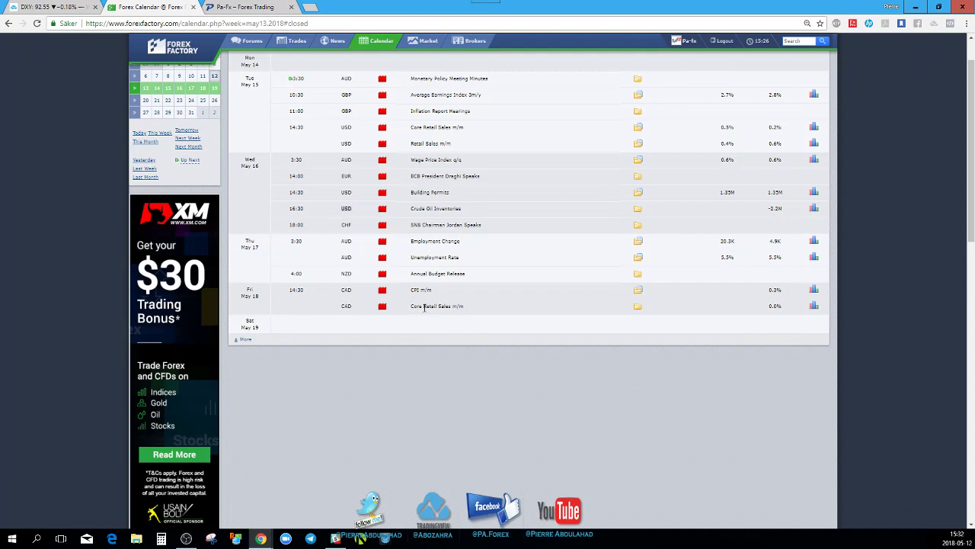
left_click(638, 291)
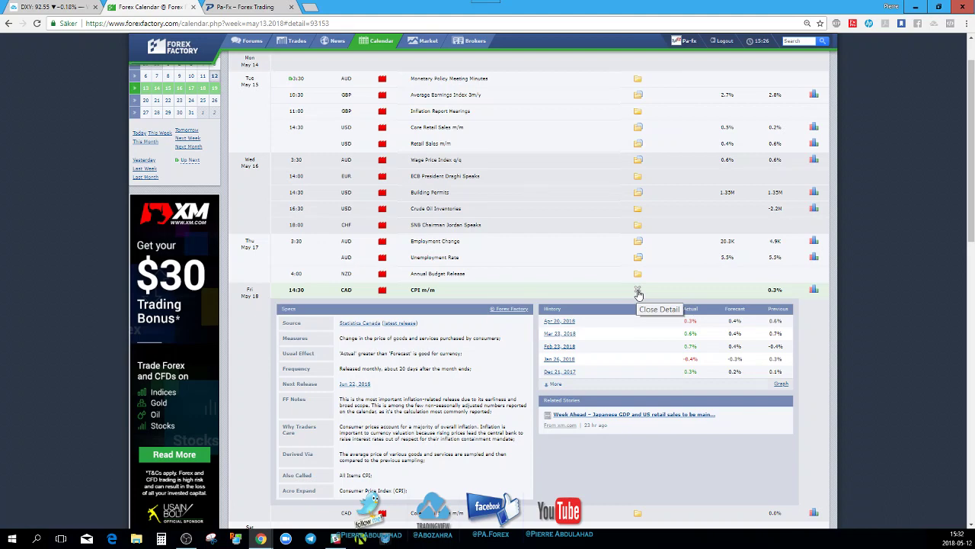
left_click(638, 293)
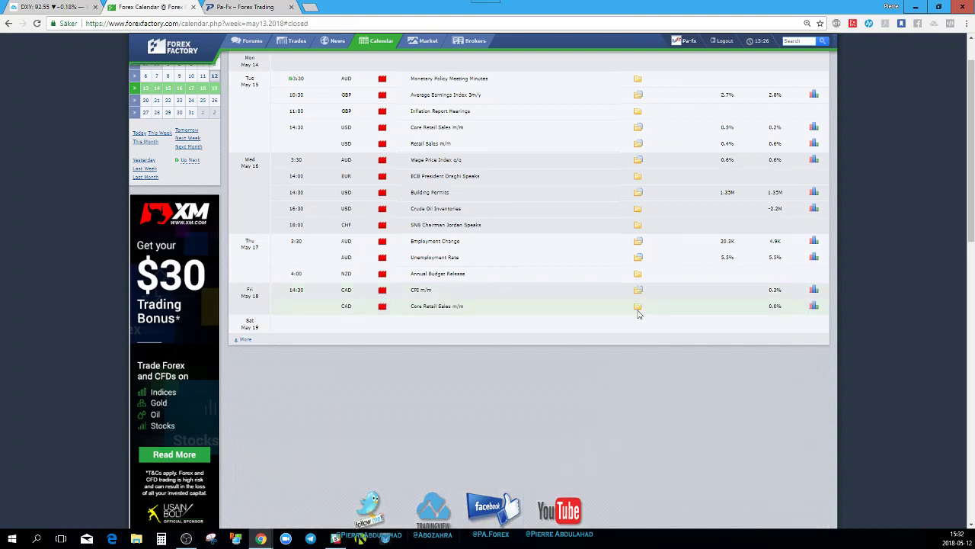
left_click(638, 308)
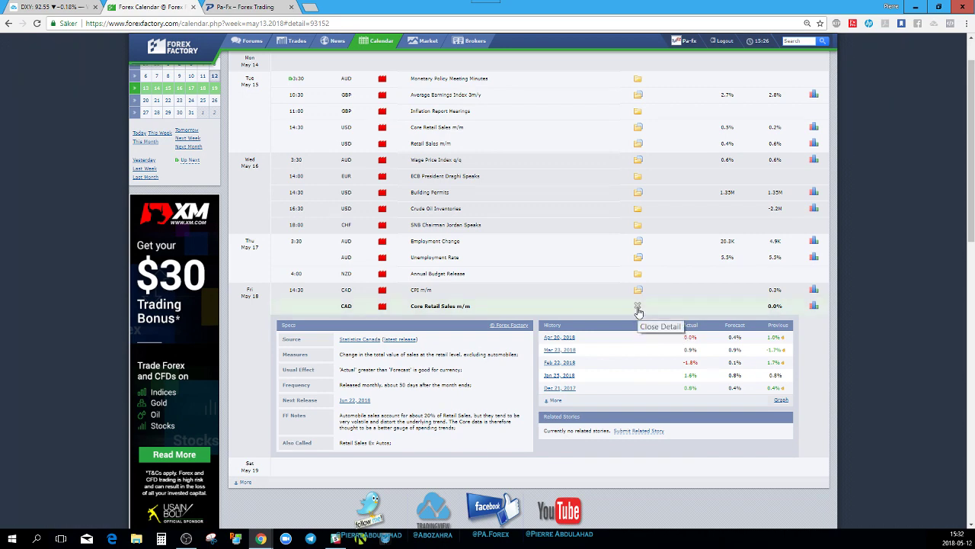
left_click(637, 307)
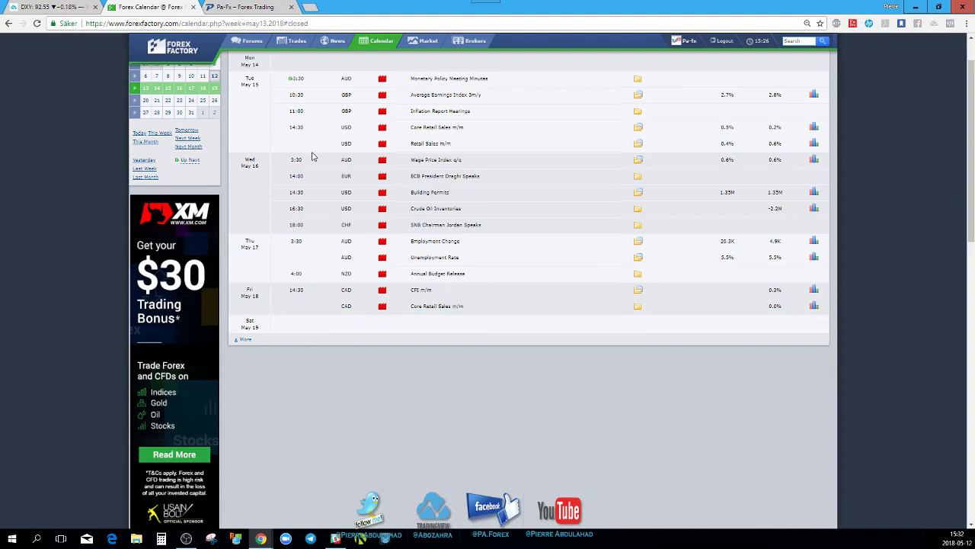
Step: Review the May 6–12 calendar week, including Friday's Canadian employment results, and return to the May 13–19 week
scroll(312, 157, "up", 2)
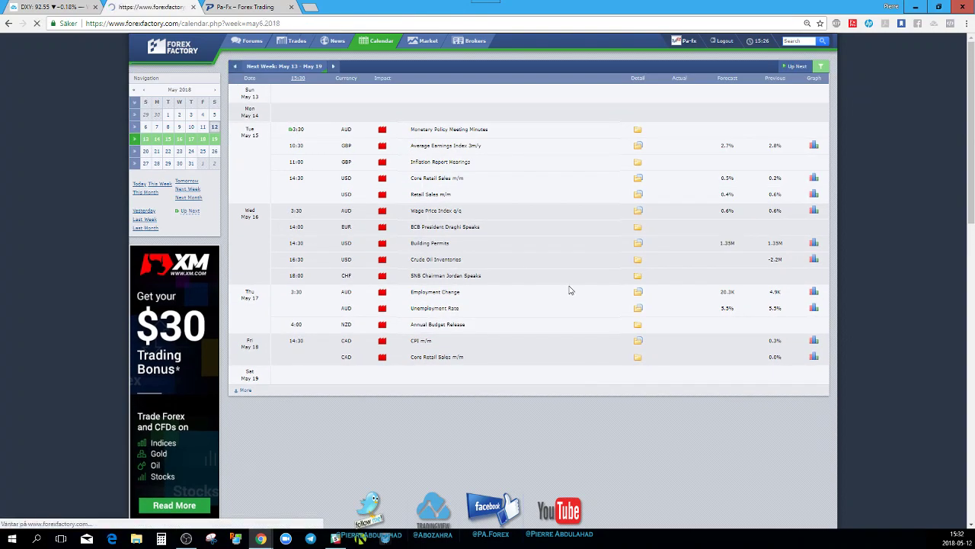
scroll(508, 324, "down", 5)
scroll(457, 216, "up", 1)
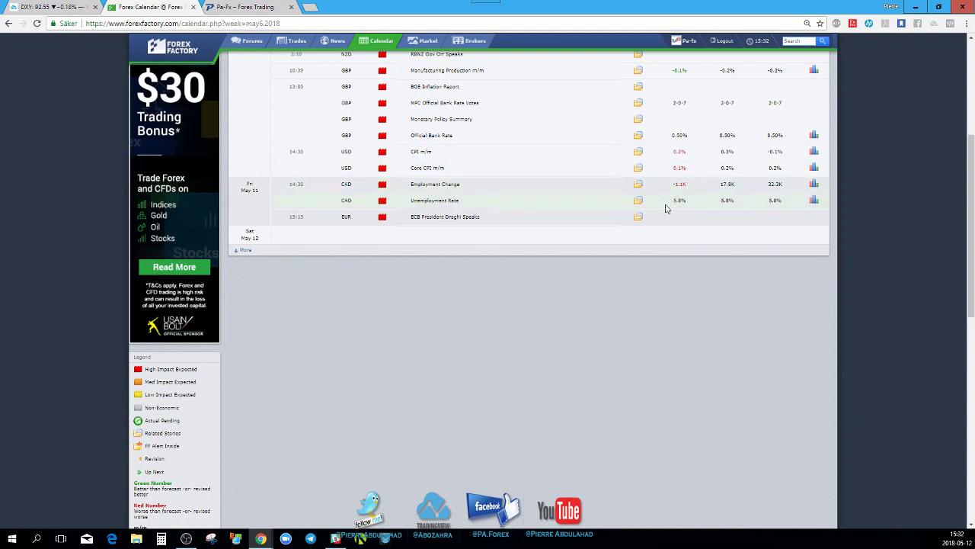
scroll(667, 208, "up", 2)
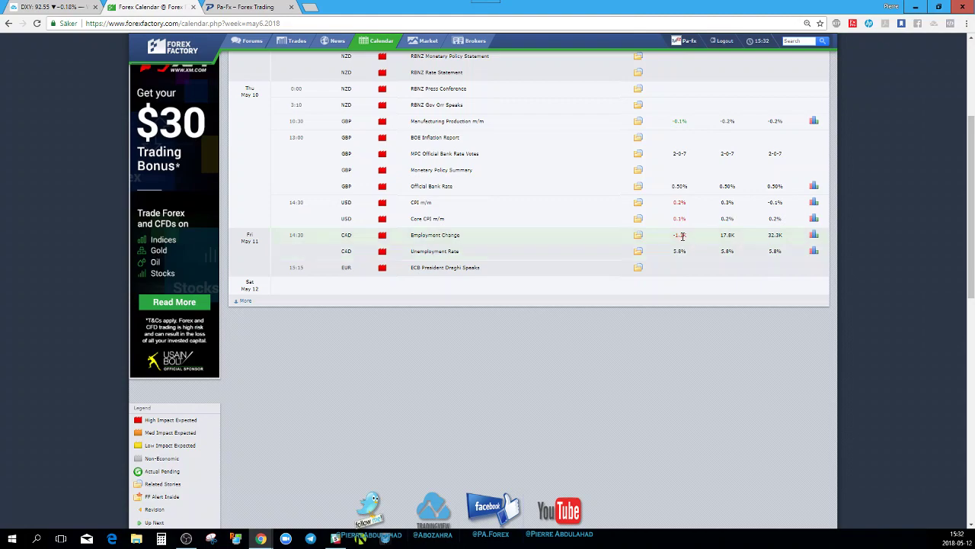
scroll(685, 237, "up", 7)
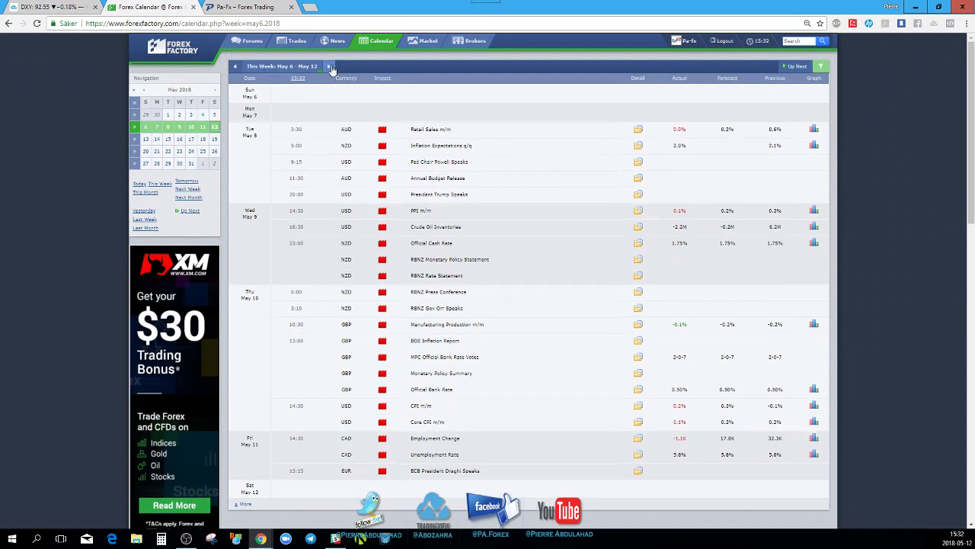
left_click(328, 67)
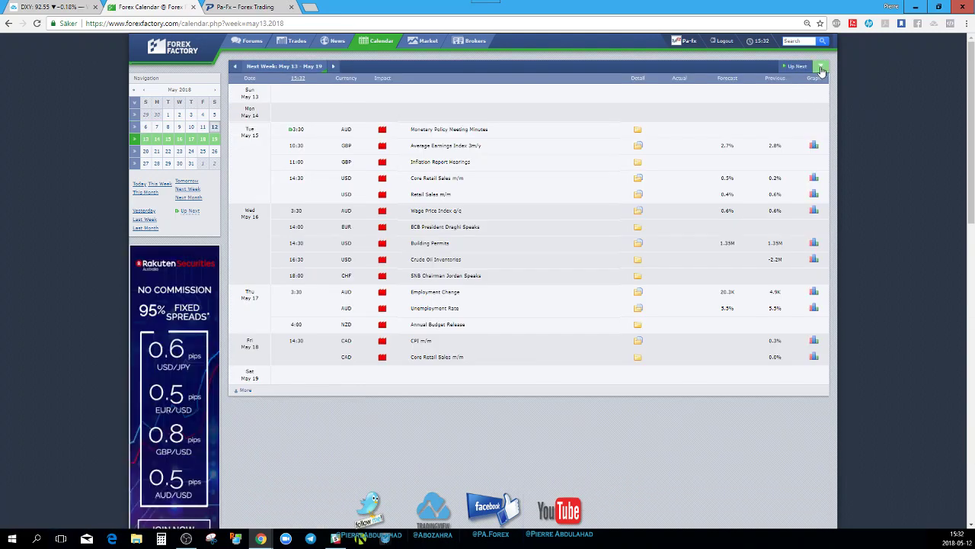
Step: Add medium-impact events to the calendar filter and look through Tuesday's and Wednesday's events
left_click(820, 67)
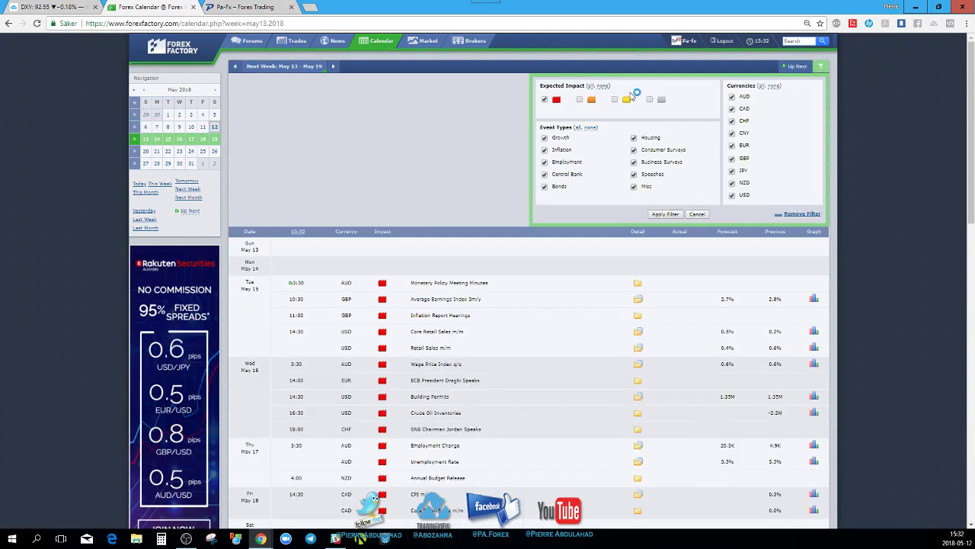
left_click(579, 99)
left_click(666, 216)
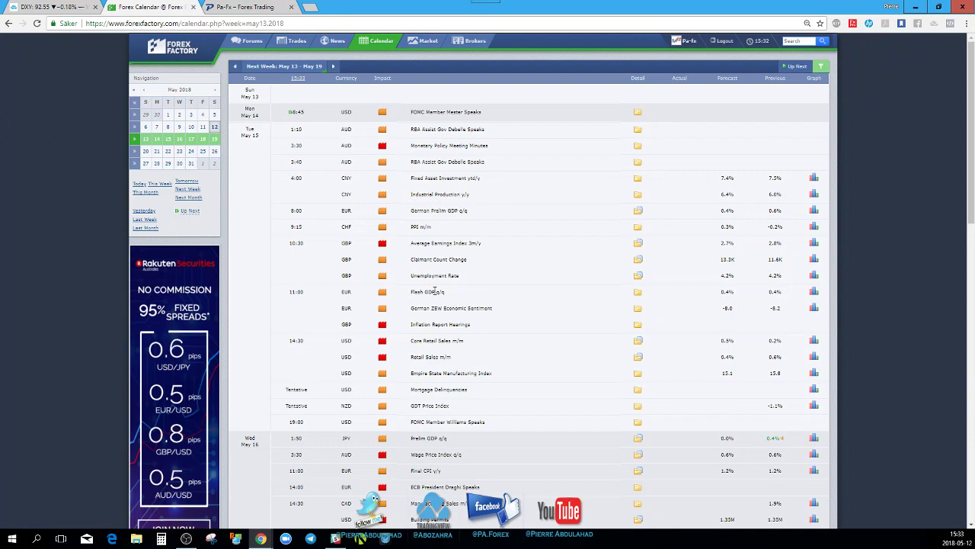
scroll(434, 291, "down", 2)
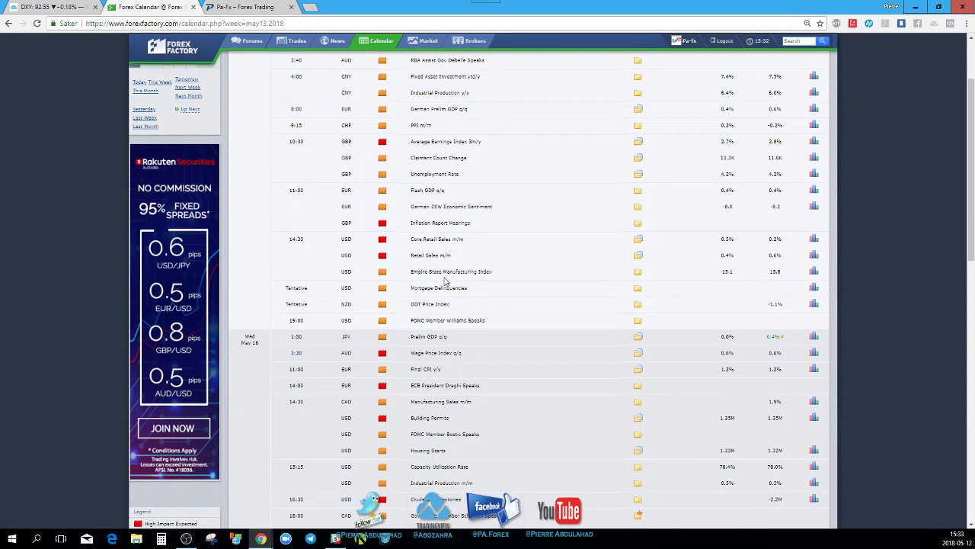
scroll(446, 281, "down", 1)
scroll(446, 282, "down", 1)
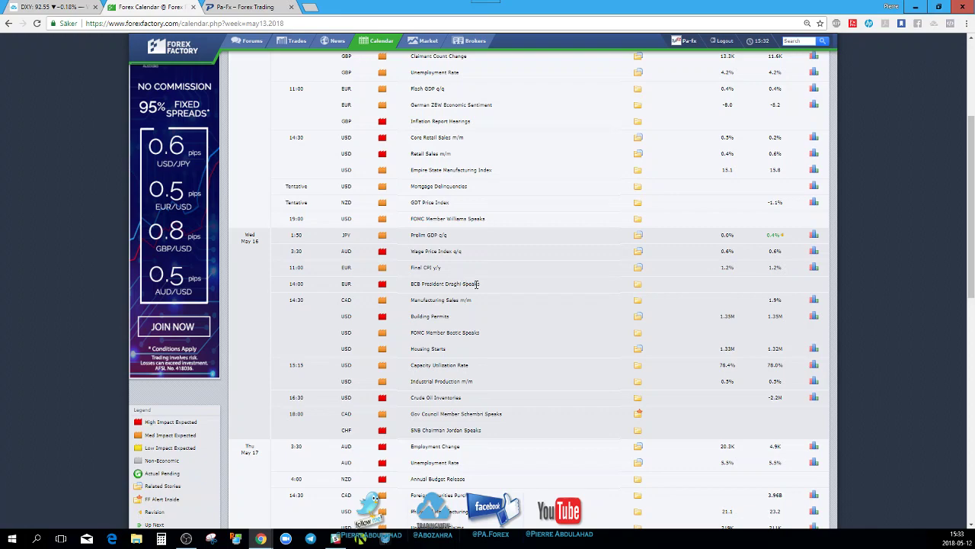
scroll(477, 285, "up", 2)
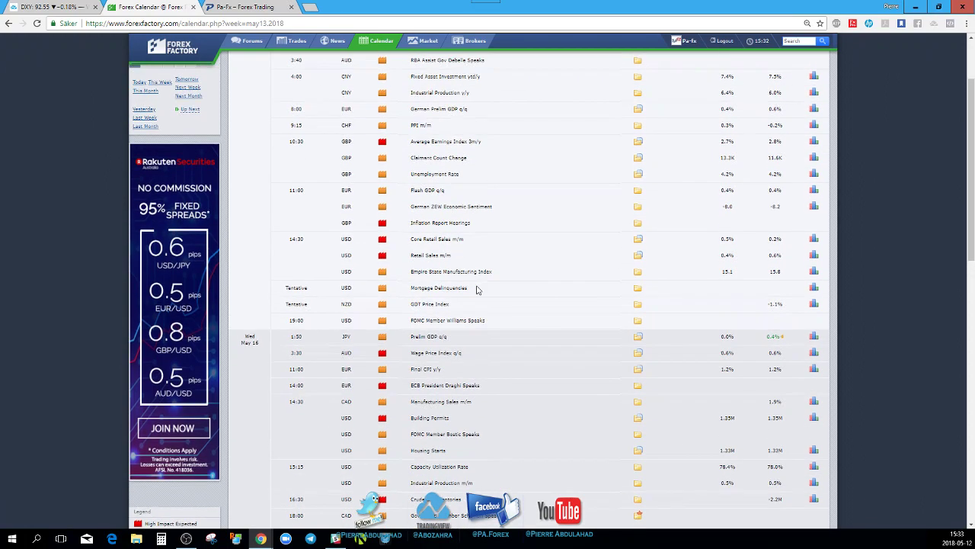
scroll(478, 289, "up", 2)
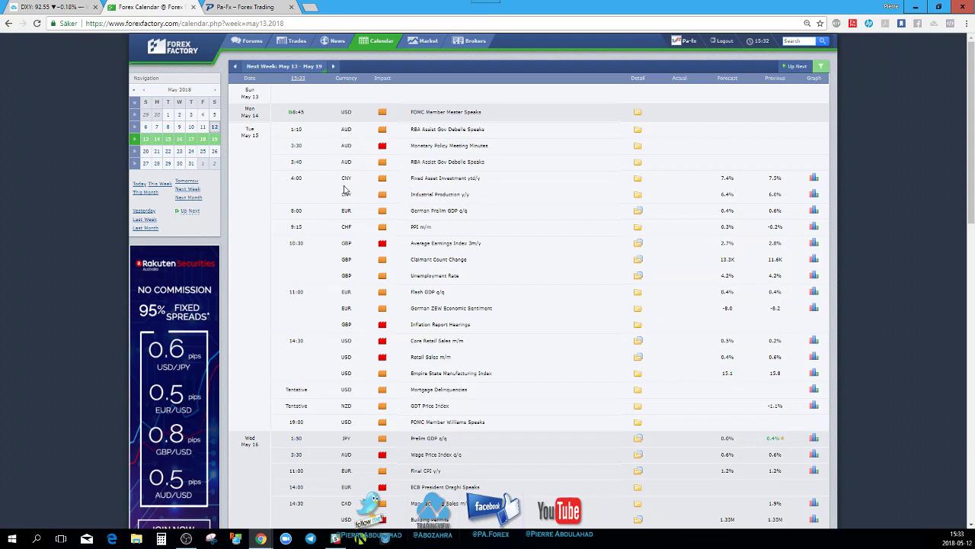
Step: Switch to the TradingView US Dollar Currency Index chart and examine the latest weekly candles up close
left_click(54, 6)
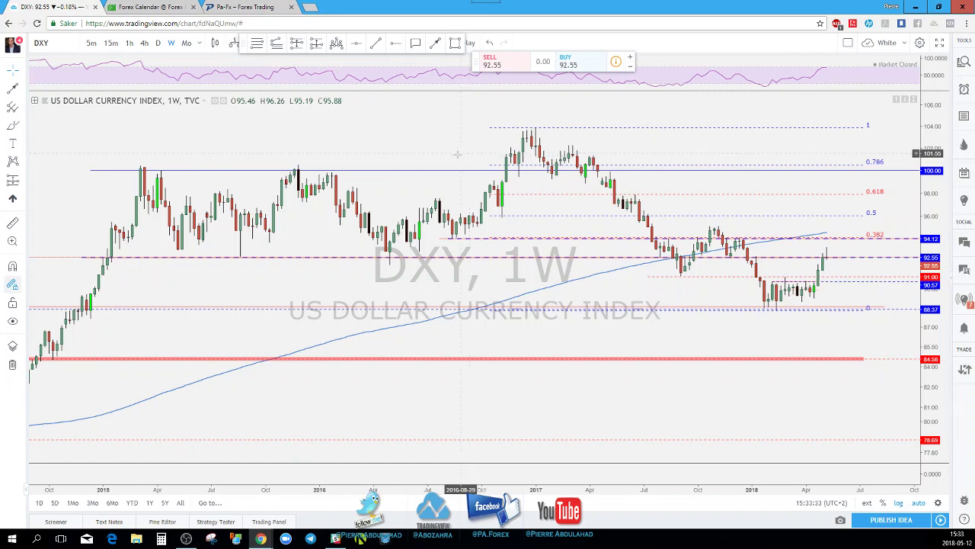
left_click(834, 261)
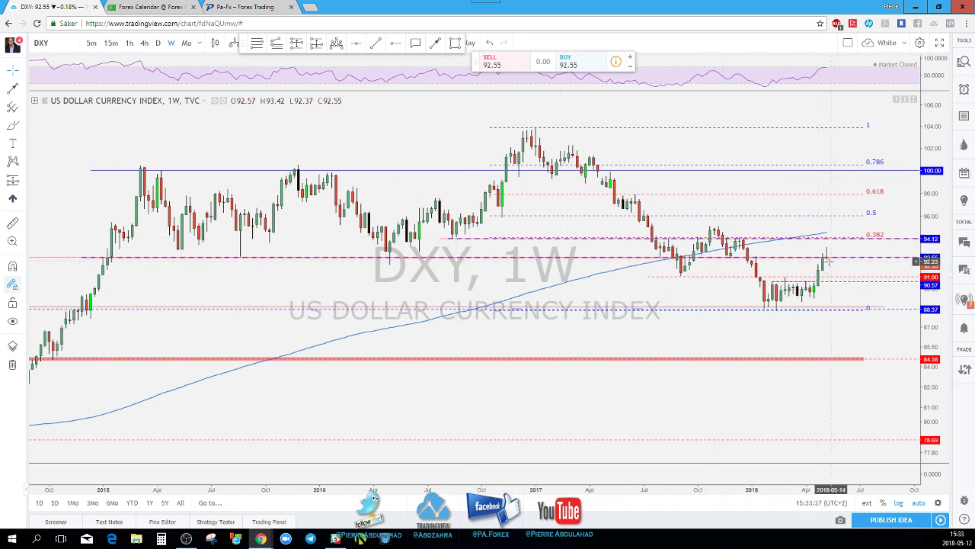
scroll(824, 270, "up", 2)
scroll(823, 272, "up", 2)
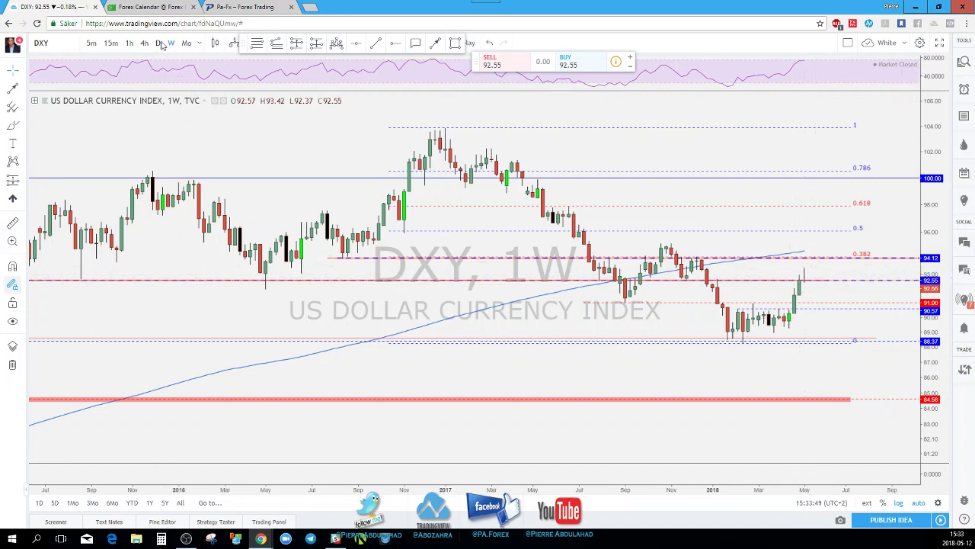
scroll(796, 278, "up", 1)
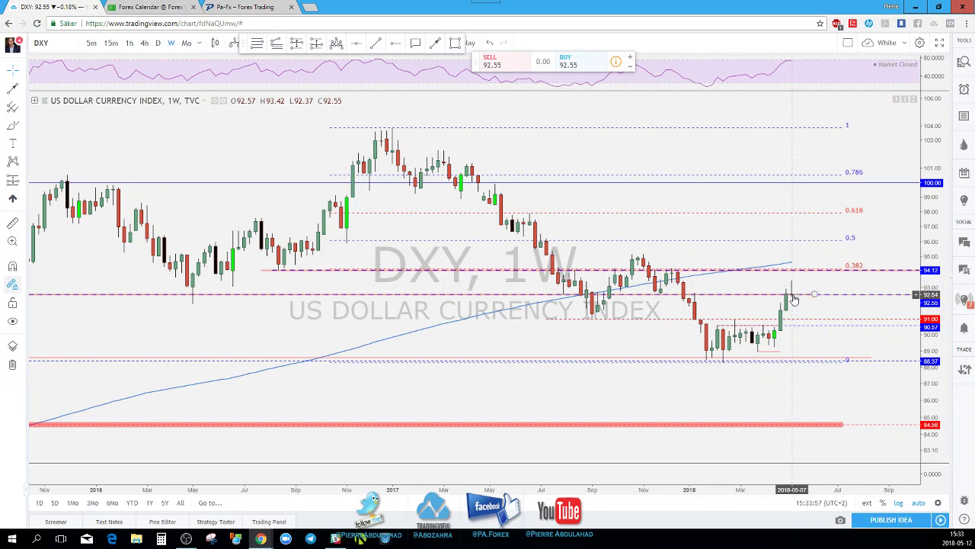
Step: Set the US Dollar Currency Index chart to the daily timeframe and examine the May price action against the marked levels
left_click(158, 43)
scroll(594, 146, "up", 3)
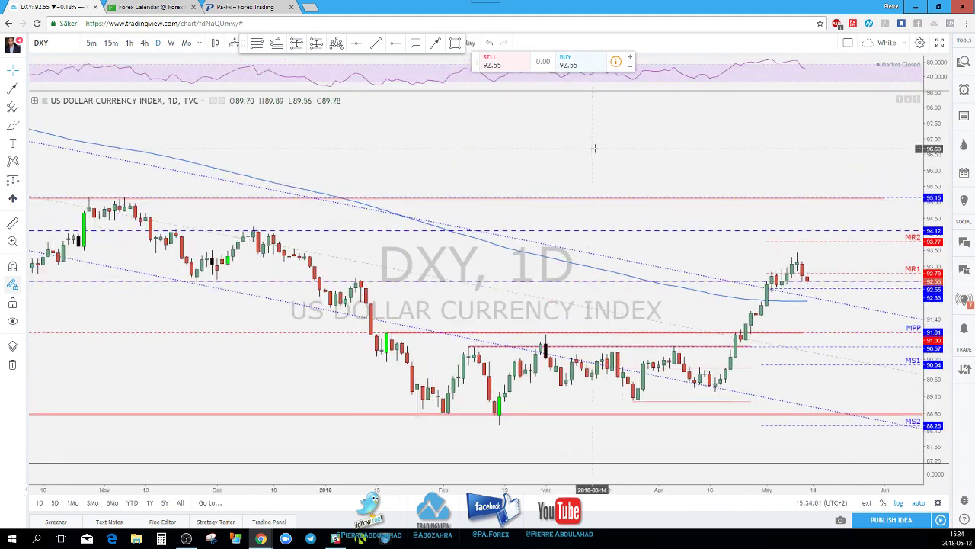
scroll(769, 286, "up", 1)
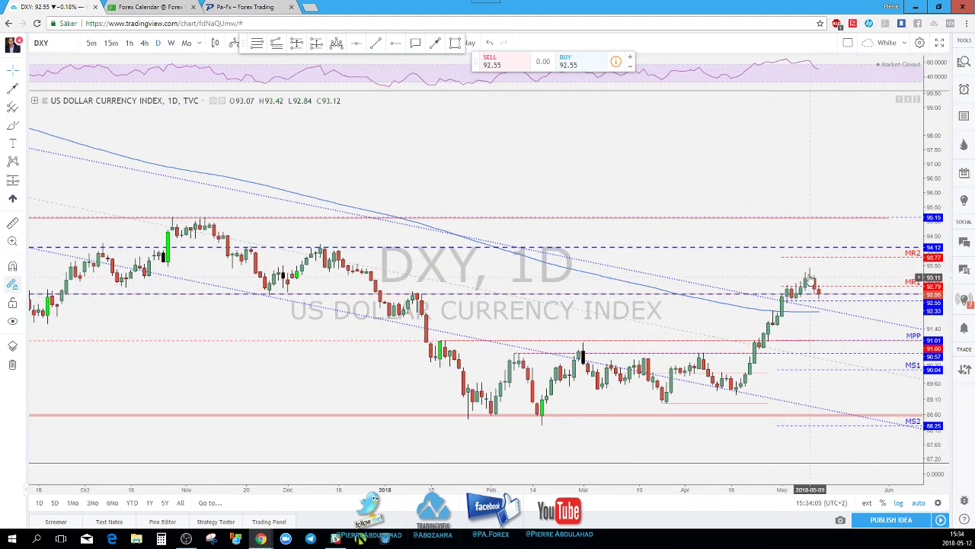
scroll(809, 278, "up", 1)
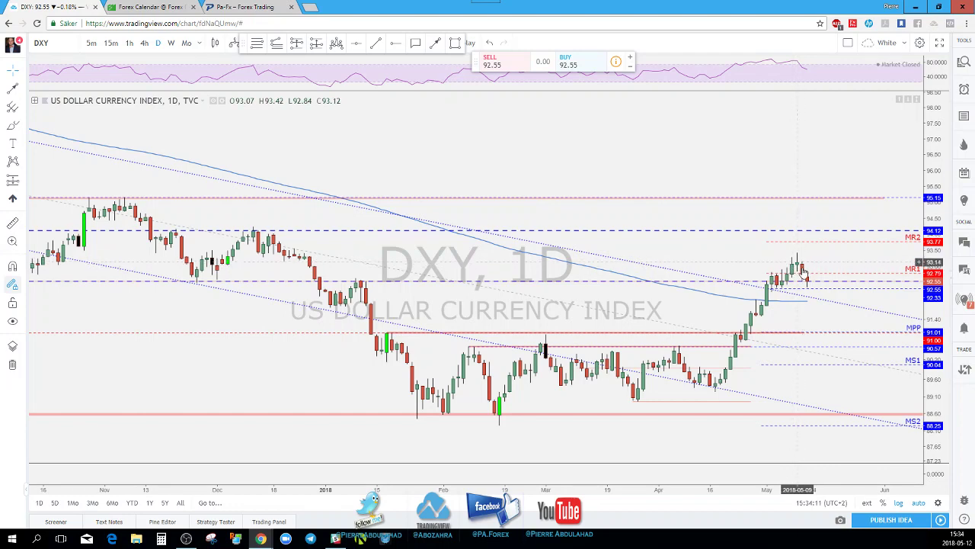
scroll(807, 261, "down", 1)
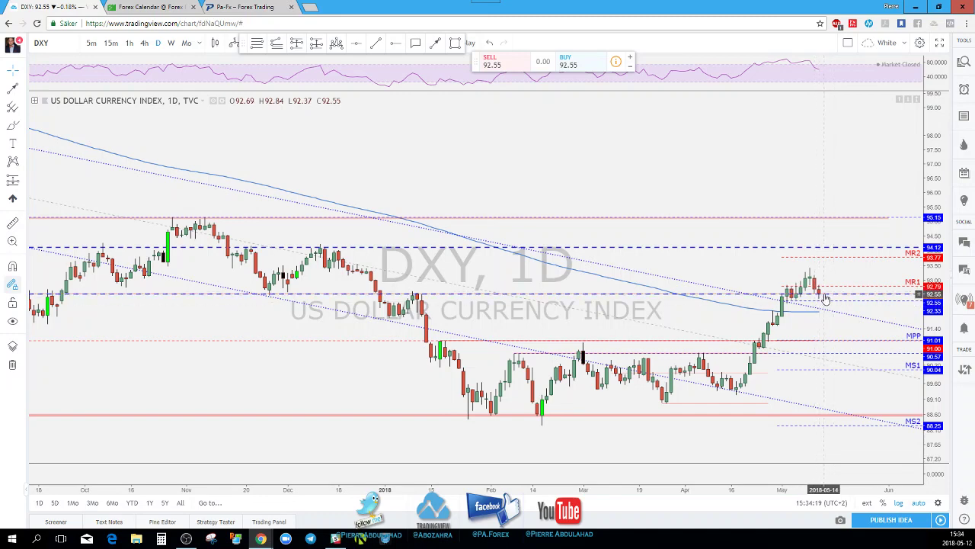
scroll(822, 297, "down", 3)
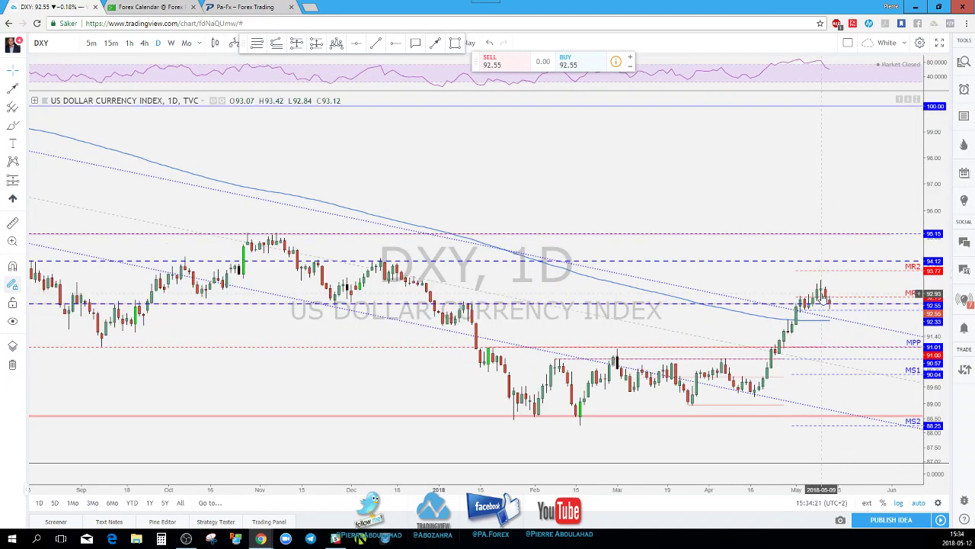
Step: Examine the daily breakout above the descending channel, the moving average, the 91.01 and 92.55 levels and the oscillator at the recent peak
scroll(821, 292, "up", 2)
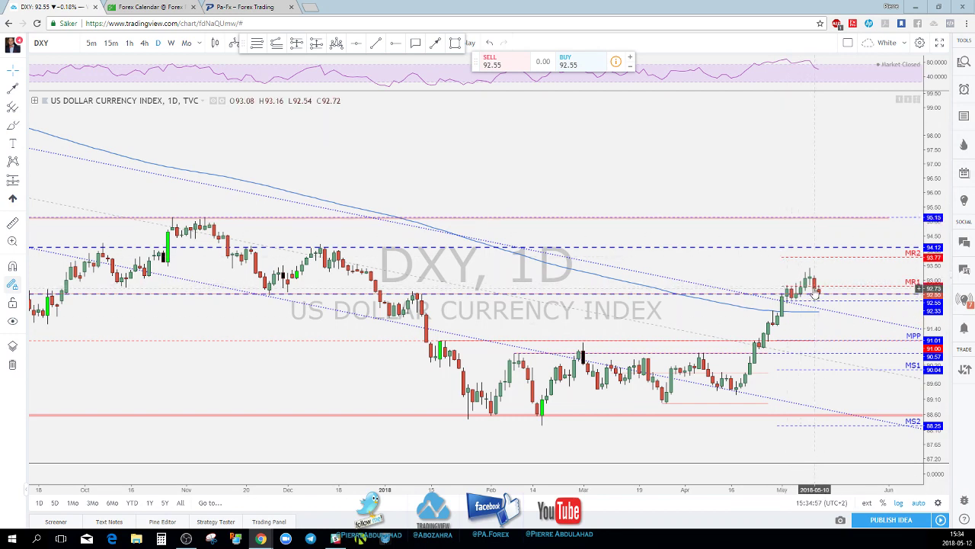
scroll(814, 291, "up", 1)
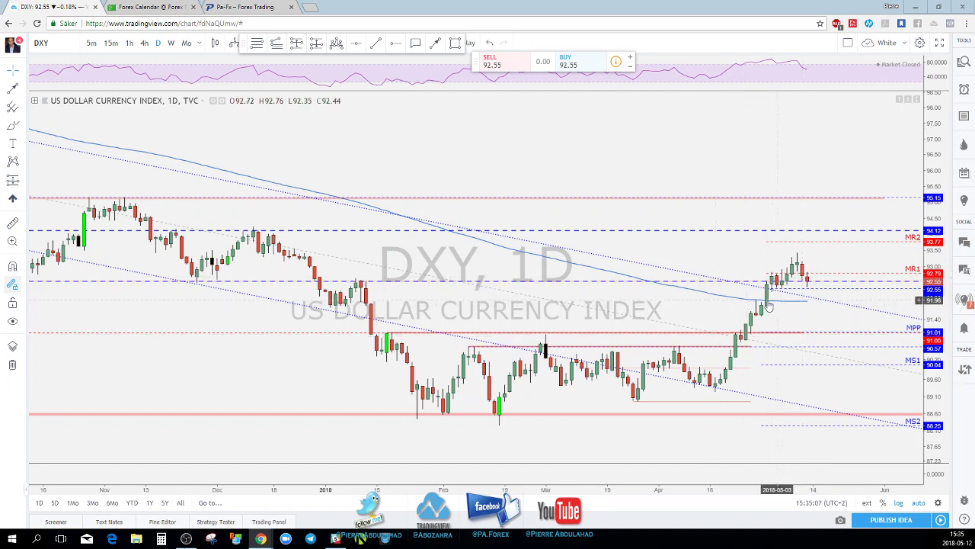
scroll(769, 292, "down", 4)
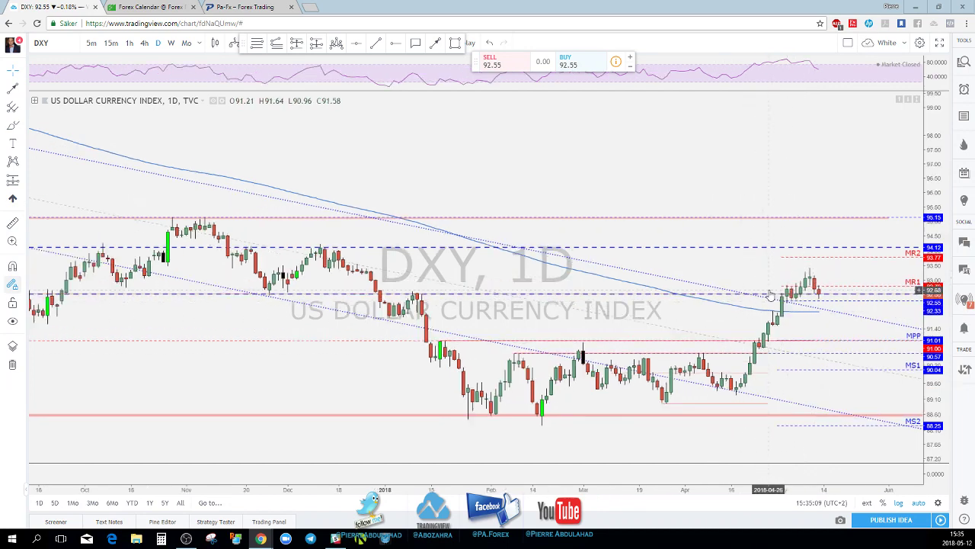
scroll(768, 290, "down", 4)
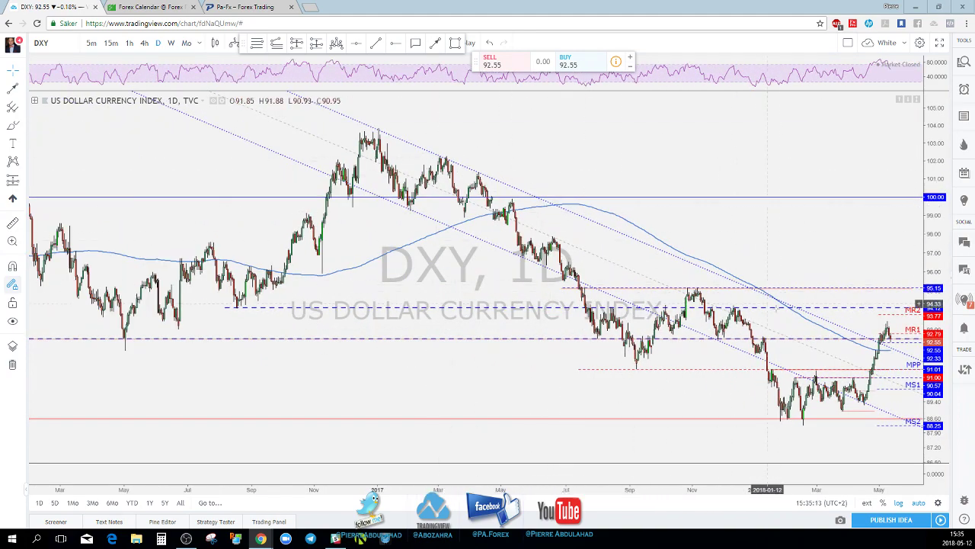
scroll(769, 309, "up", 3)
scroll(781, 311, "up", 3)
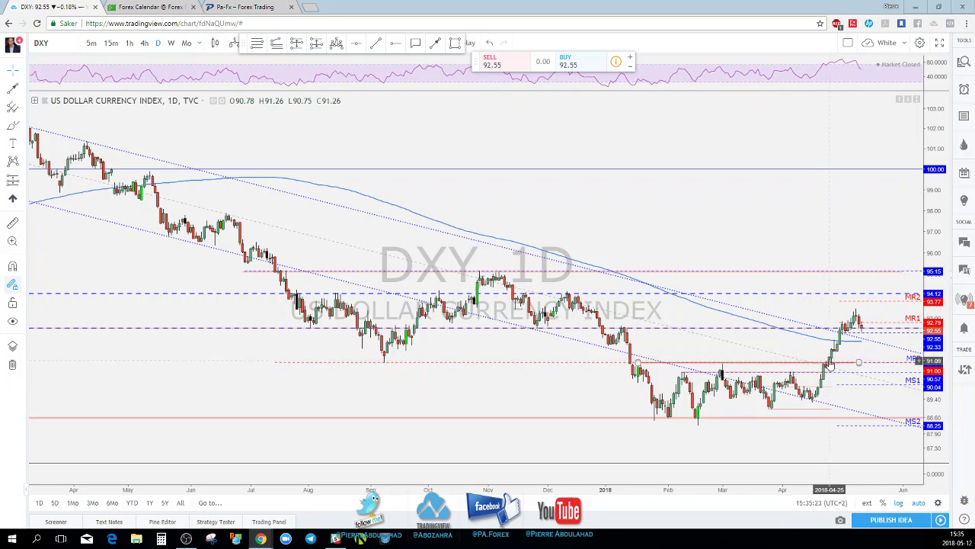
scroll(827, 360, "up", 1)
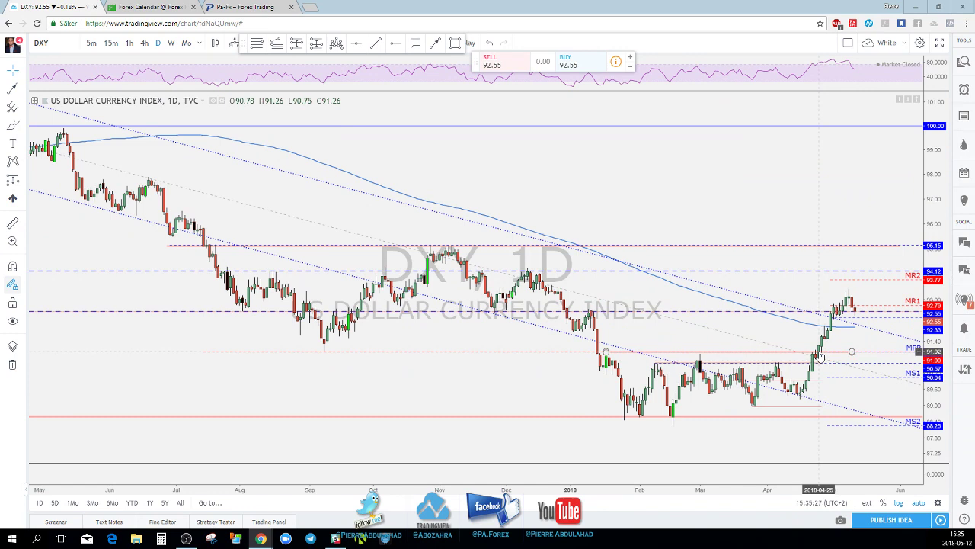
scroll(830, 340, "up", 1)
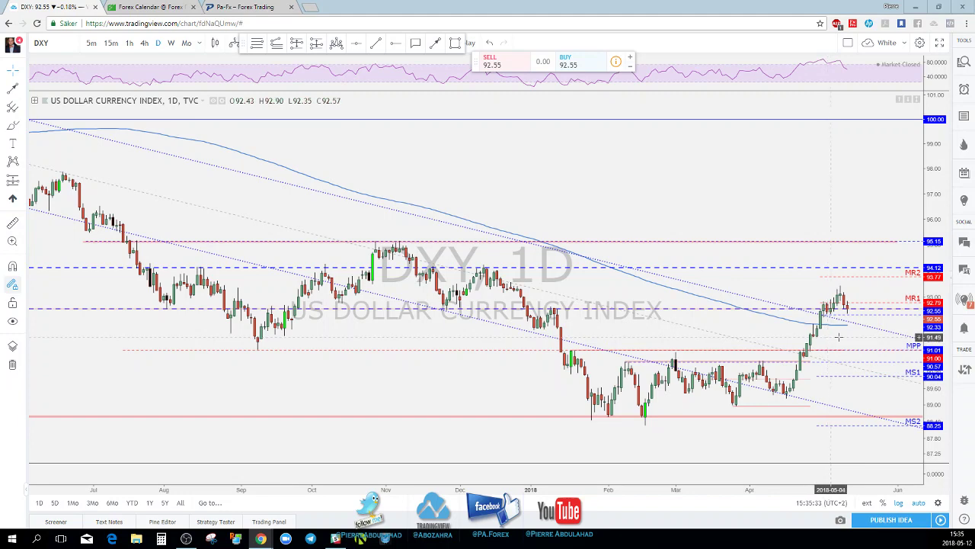
left_click_drag(828, 338, 812, 339)
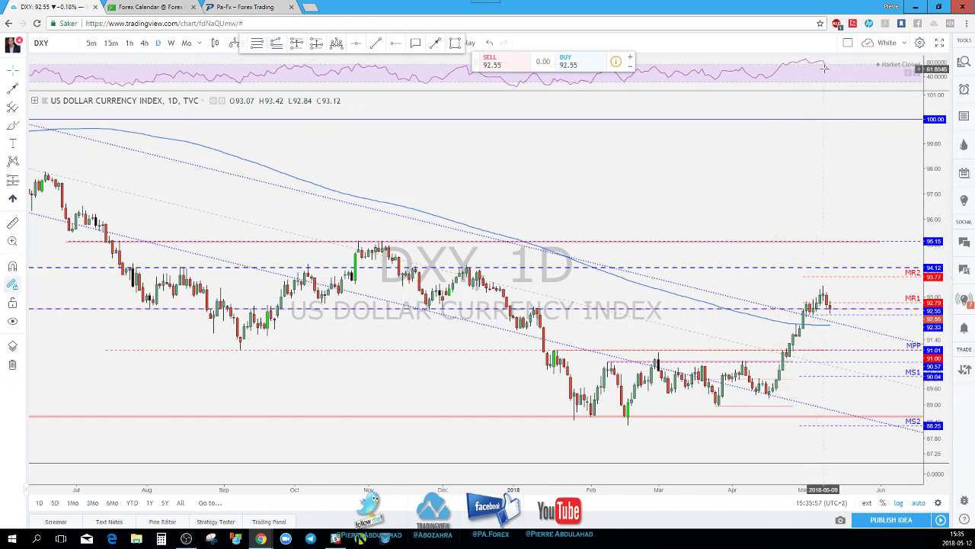
scroll(815, 309, "up", 1)
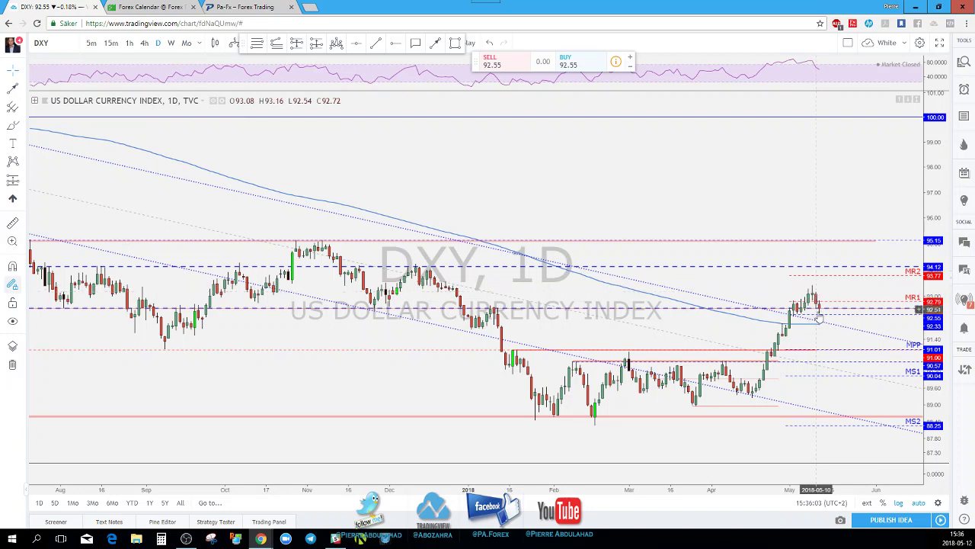
Step: Sketch an arrow from the latest daily candle at about 92.57 down to about 91.64, and delete it
left_click(436, 44)
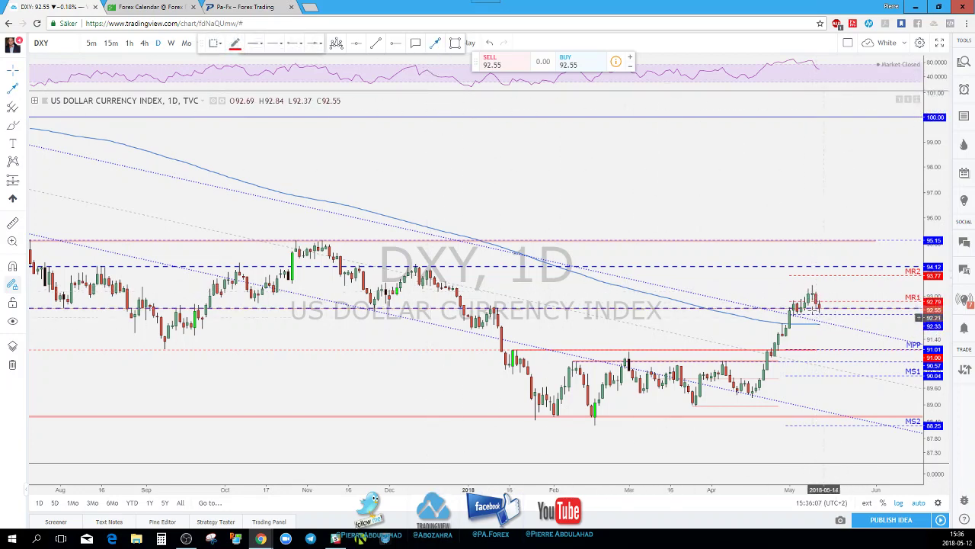
left_click(819, 307)
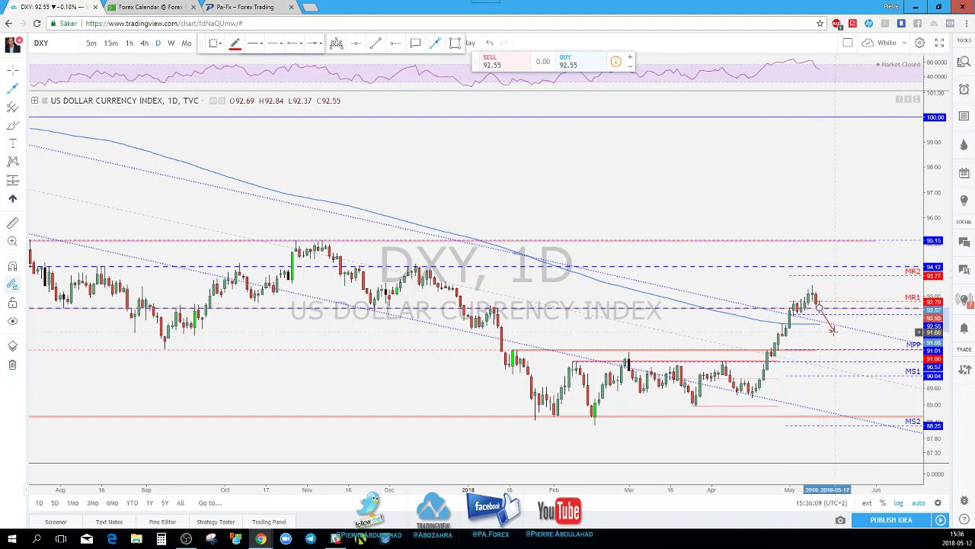
left_click(835, 331)
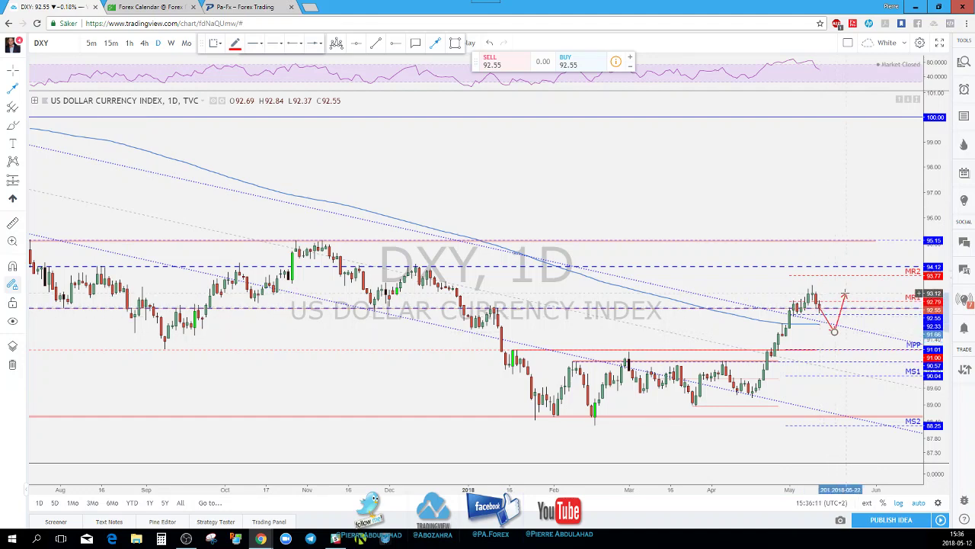
double_click(834, 333)
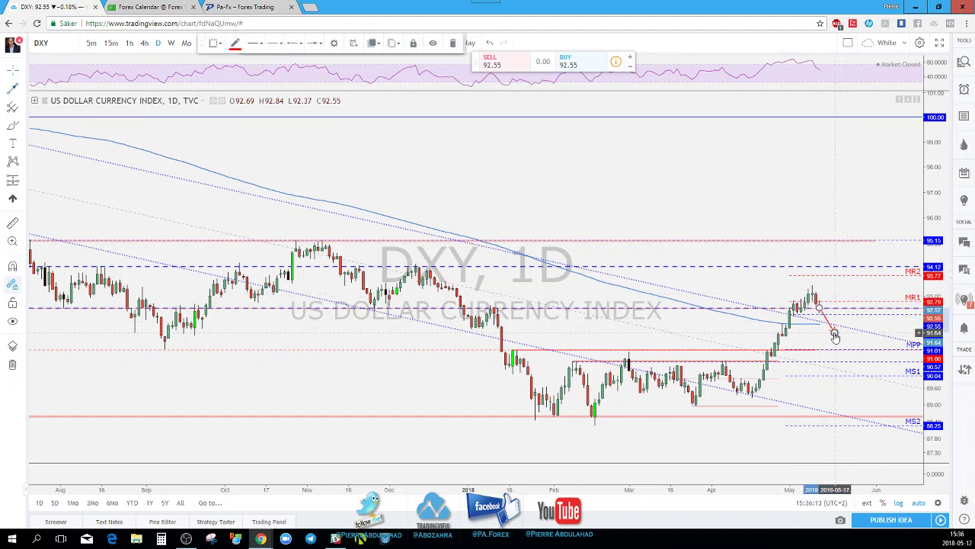
key("Delete")
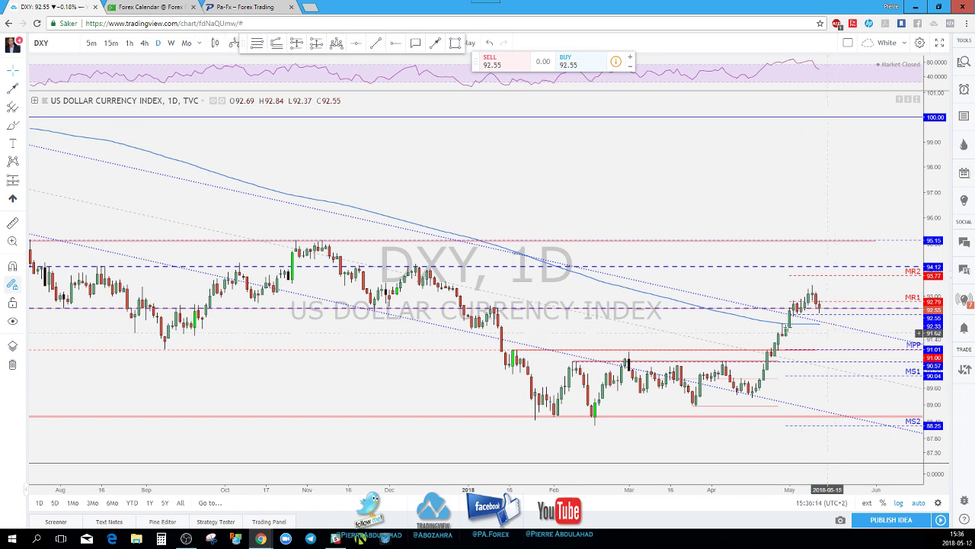
Step: Set the chart to the 4-hour timeframe and draw a thin rectangle zone along the 92.33 level from May 1 to May 17
left_click(144, 44)
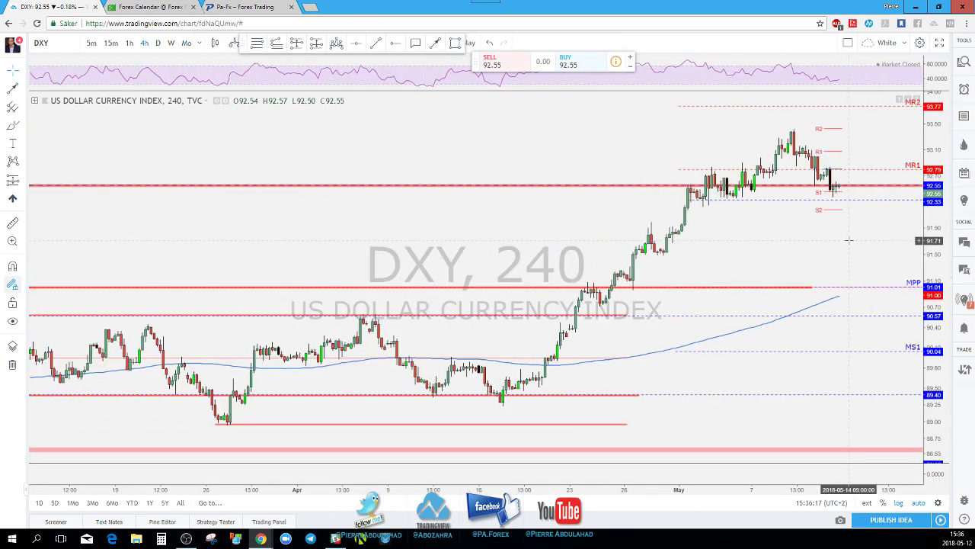
scroll(849, 240, "up", 4)
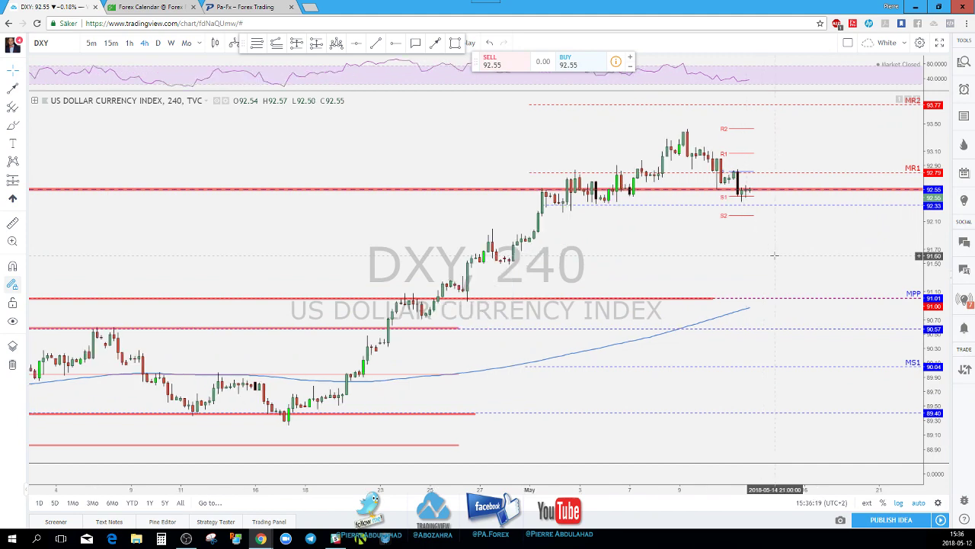
scroll(775, 255, "up", 1)
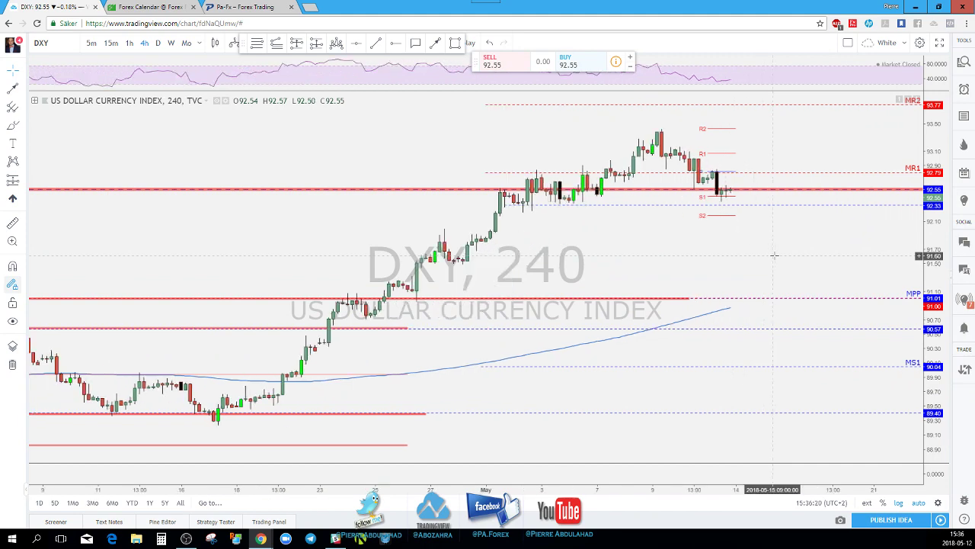
left_click(455, 44)
left_click(505, 205)
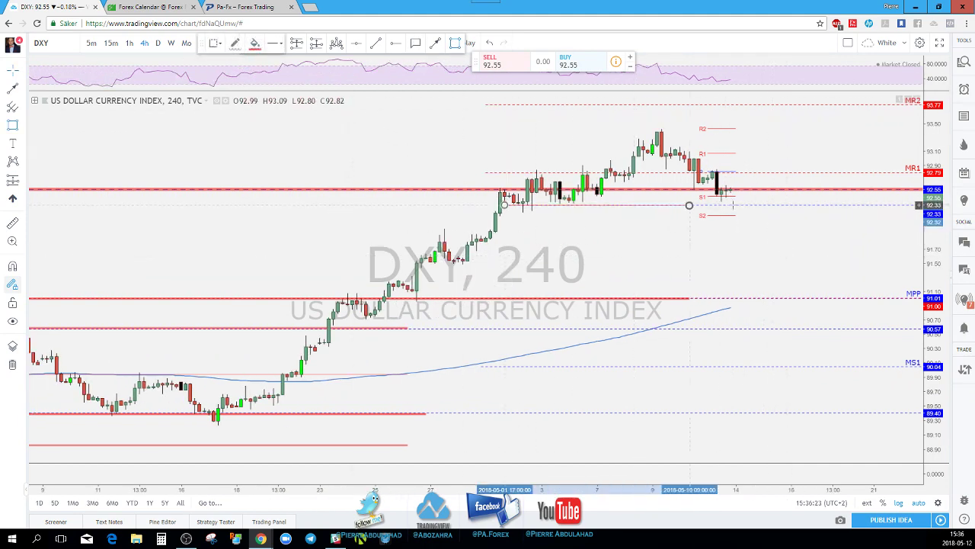
left_click(841, 204)
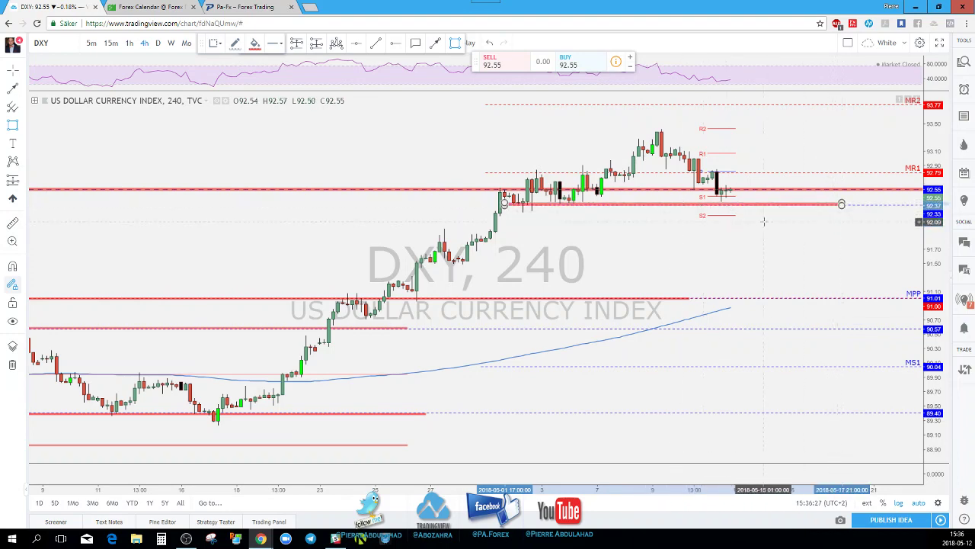
Step: Sketch an arrow path from about 92.51 to 92.14, up to 92.41 and down to 91.63, and remove it
left_click(437, 43)
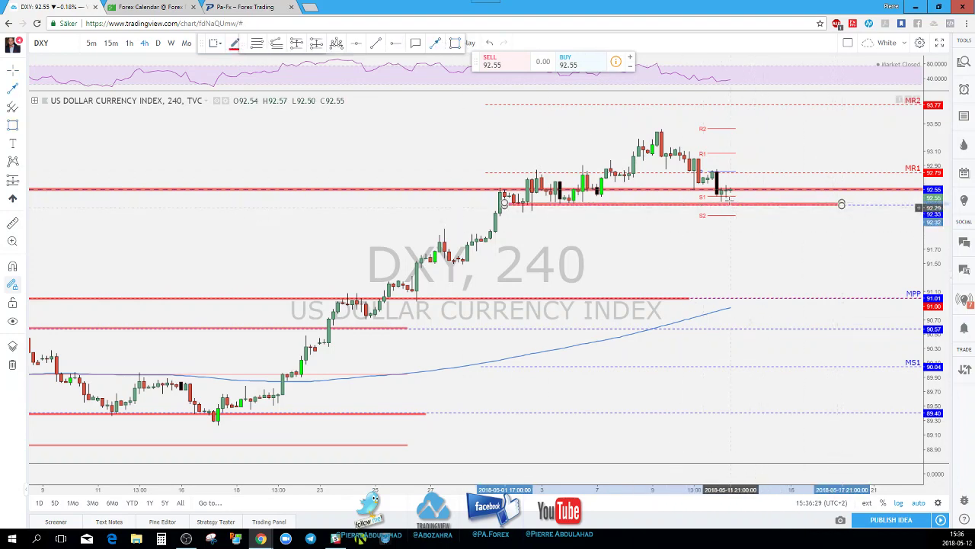
left_click(730, 193)
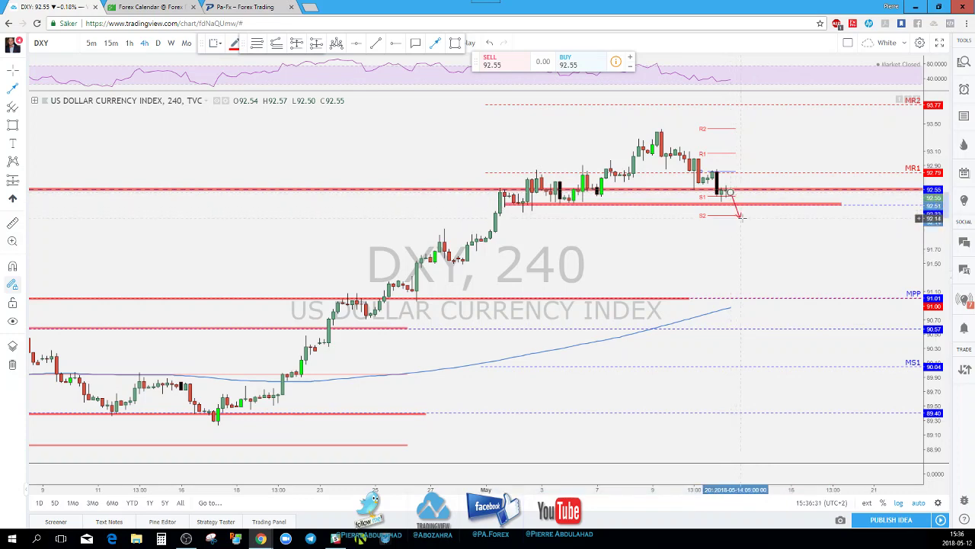
left_click(740, 218)
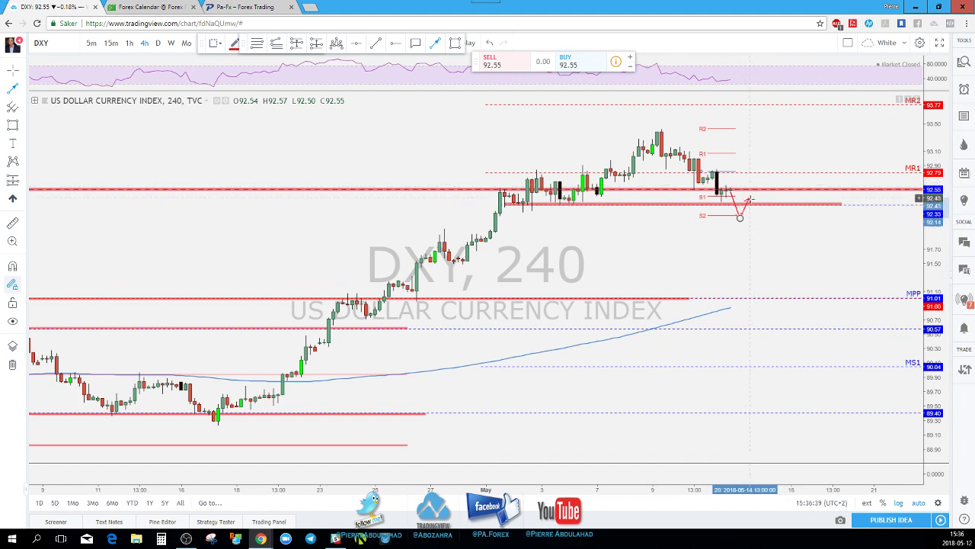
left_click(750, 200)
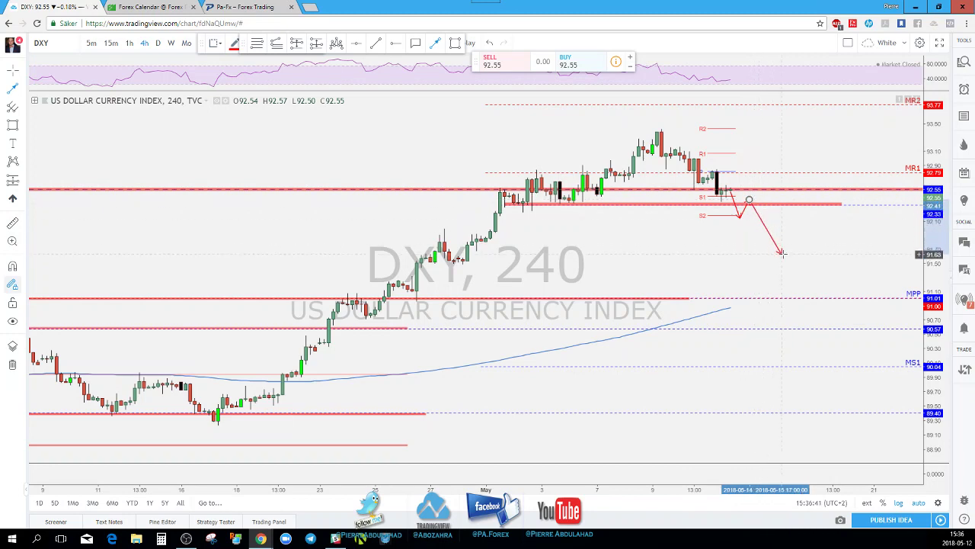
double_click(781, 253)
scroll(750, 246, "down", 2)
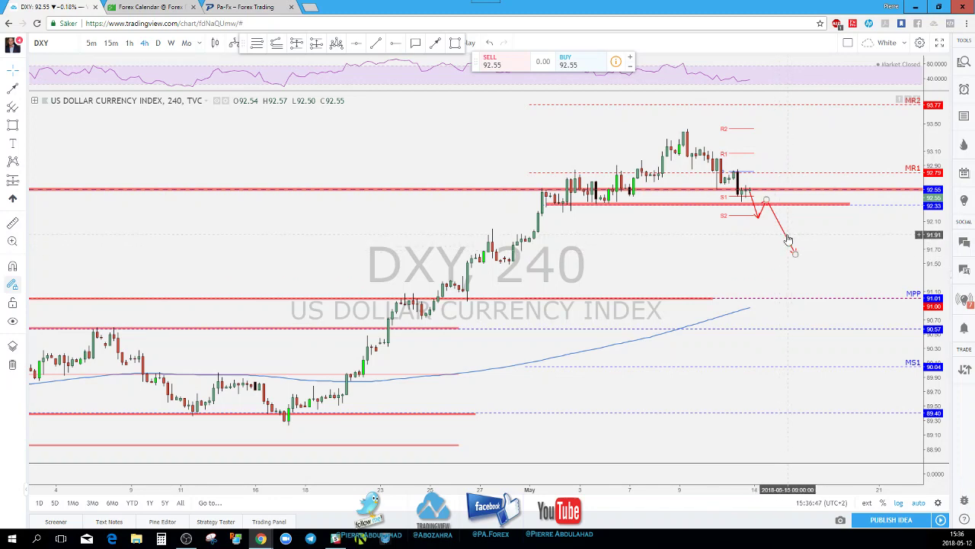
left_click_drag(794, 252, 759, 220)
key("Escape")
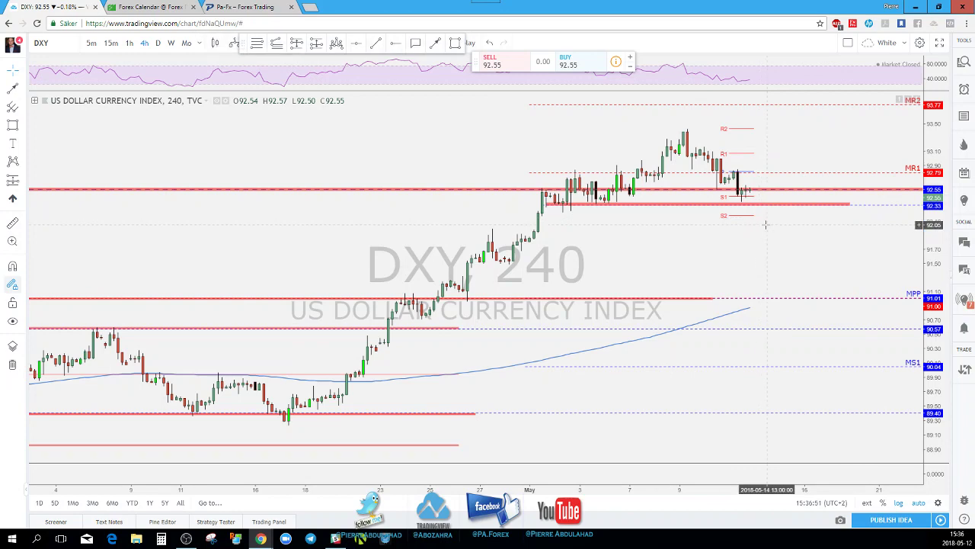
Step: Switch to the Forex Factory calendar and limit the May 13–19 week to high-impact events
scroll(765, 222, "down", 1)
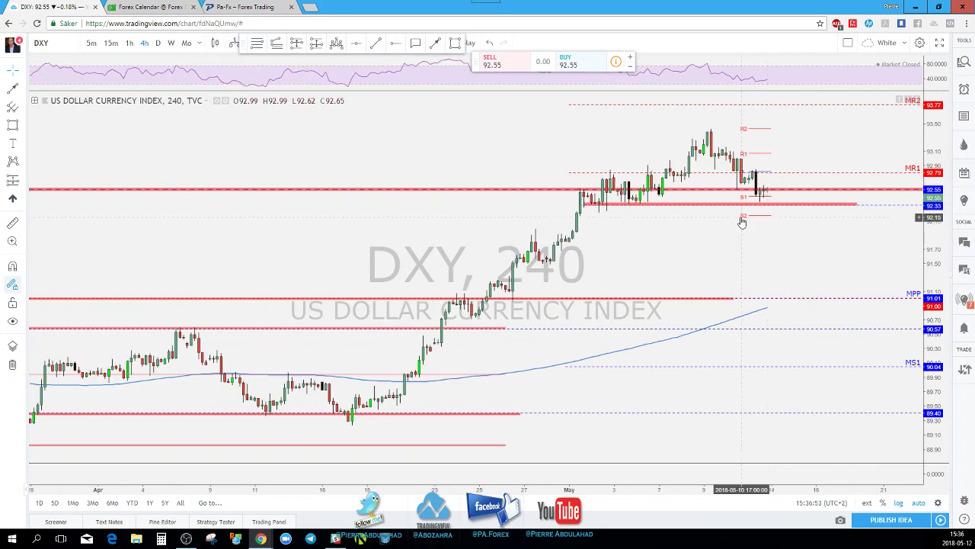
scroll(789, 232, "down", 1)
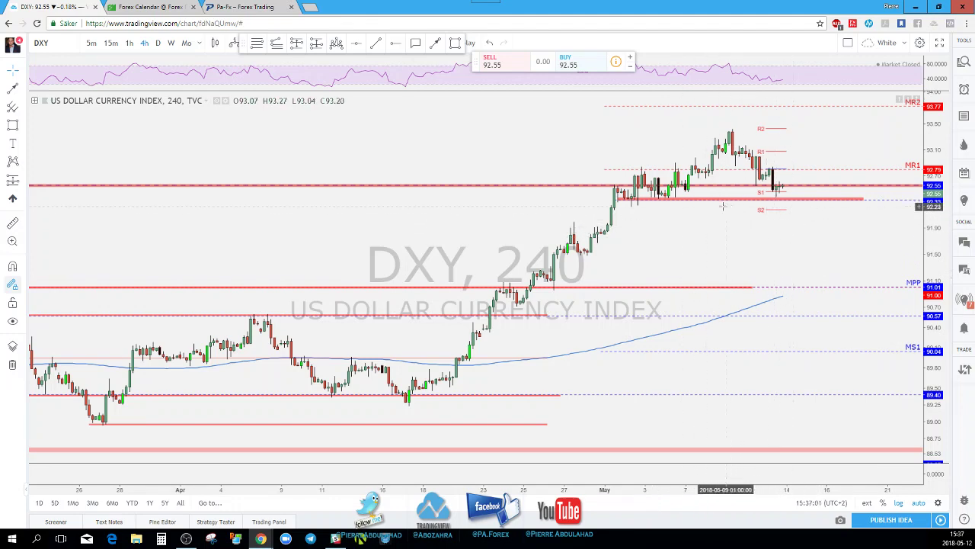
left_click(176, 9)
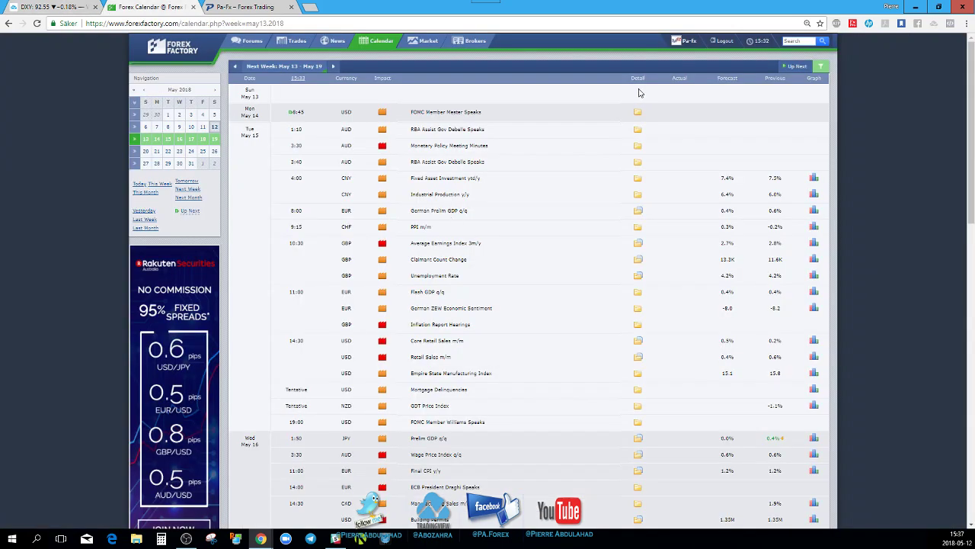
left_click(821, 67)
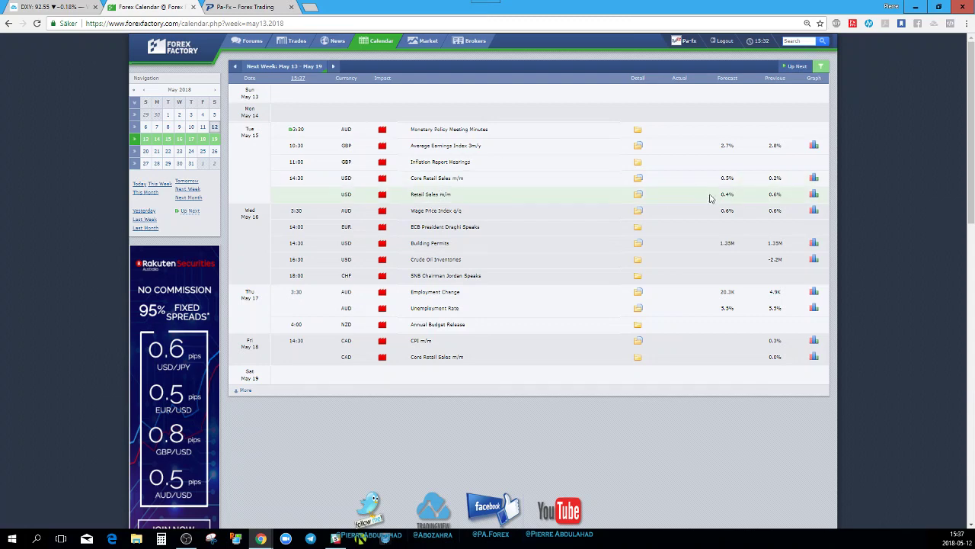
Step: Return to TradingView, open the daily GOLD chart and examine the May candles against the 0.382 and 0.5 Fibonacci levels
left_click(95, 6)
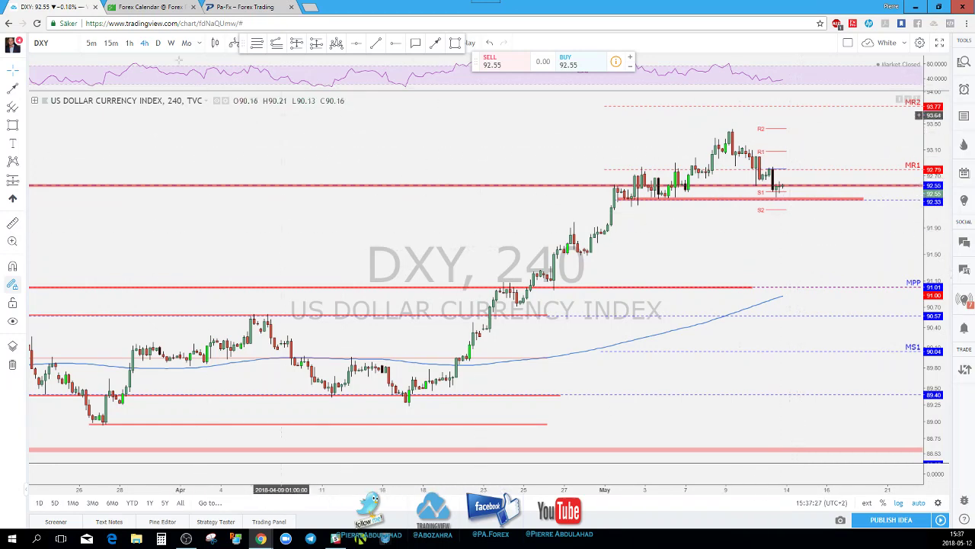
left_click(158, 43)
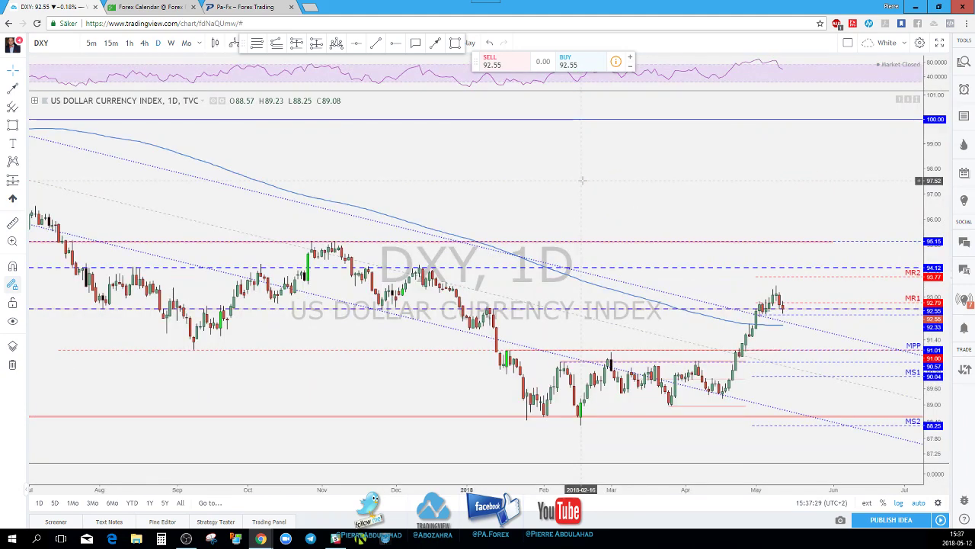
key("space")
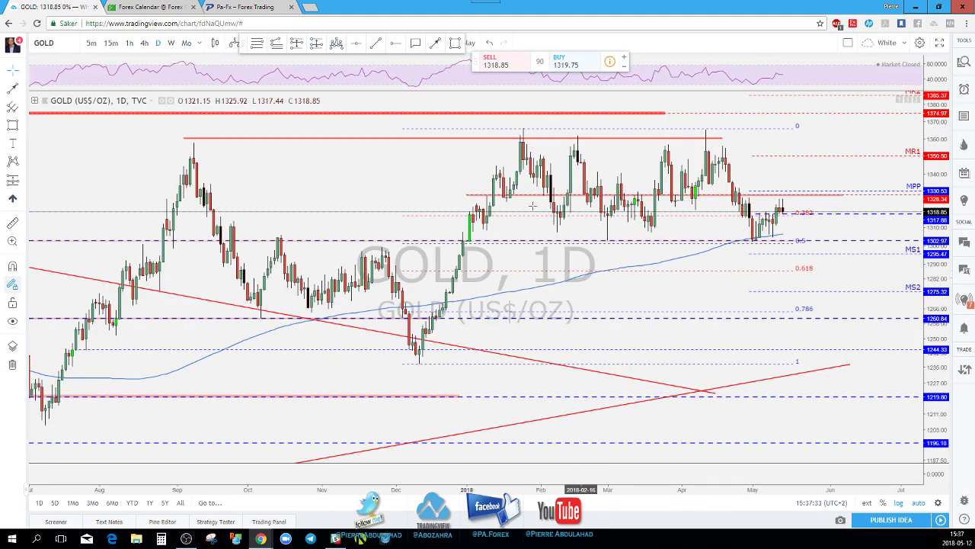
scroll(532, 206, "up", 3)
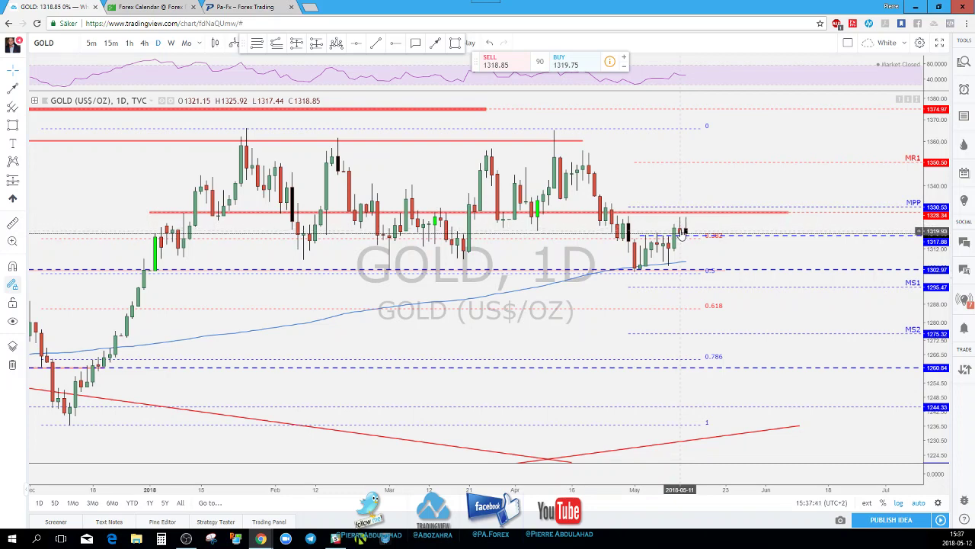
scroll(683, 233, "down", 1)
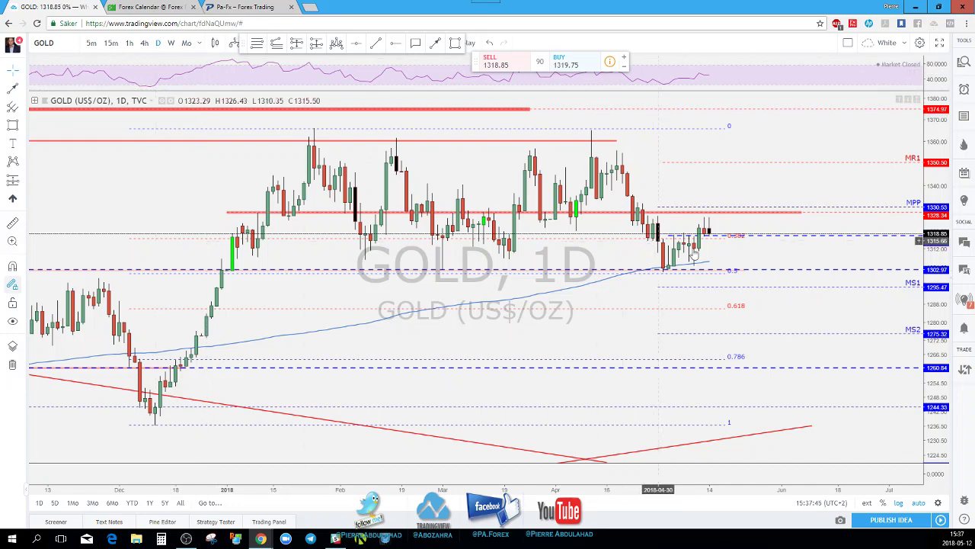
scroll(658, 241, "down", 1)
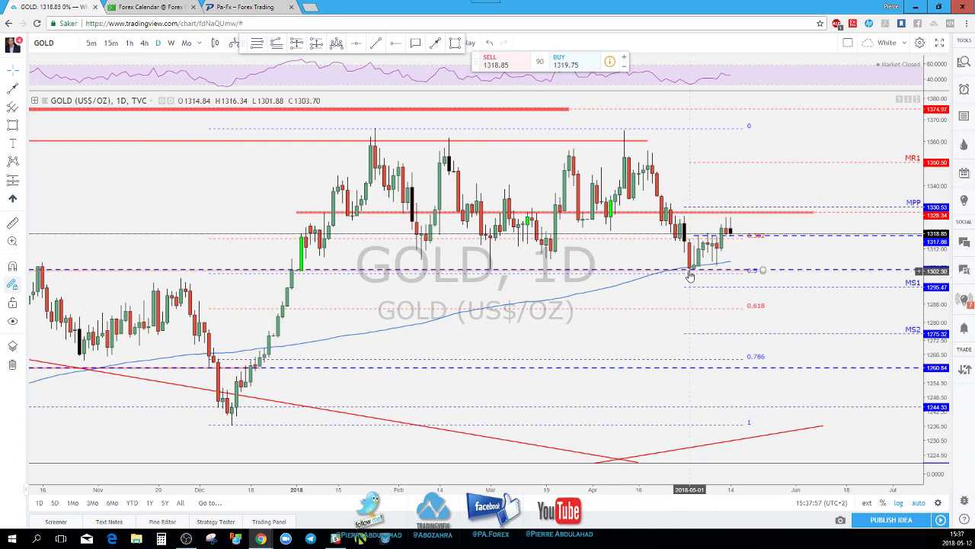
Step: Examine gold's rebound from the May 1 low on the daily chart, then on the 4-hour chart around the 1317.88 level
scroll(689, 275, "down", 1)
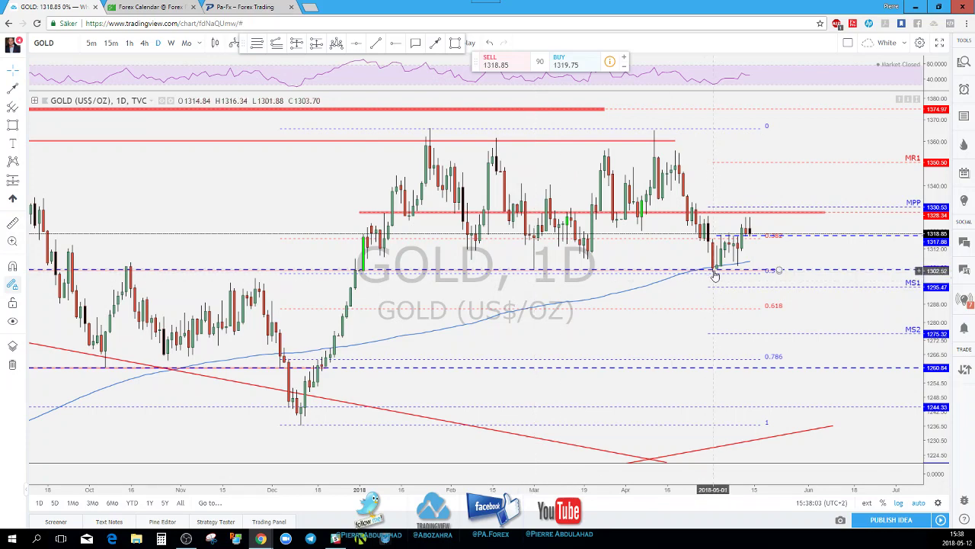
scroll(717, 274, "down", 1)
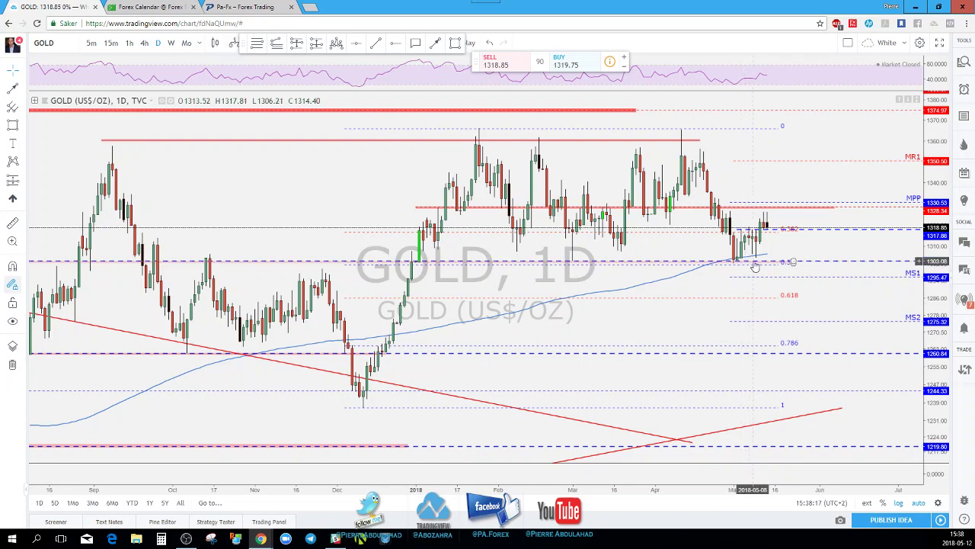
scroll(762, 265, "up", 2)
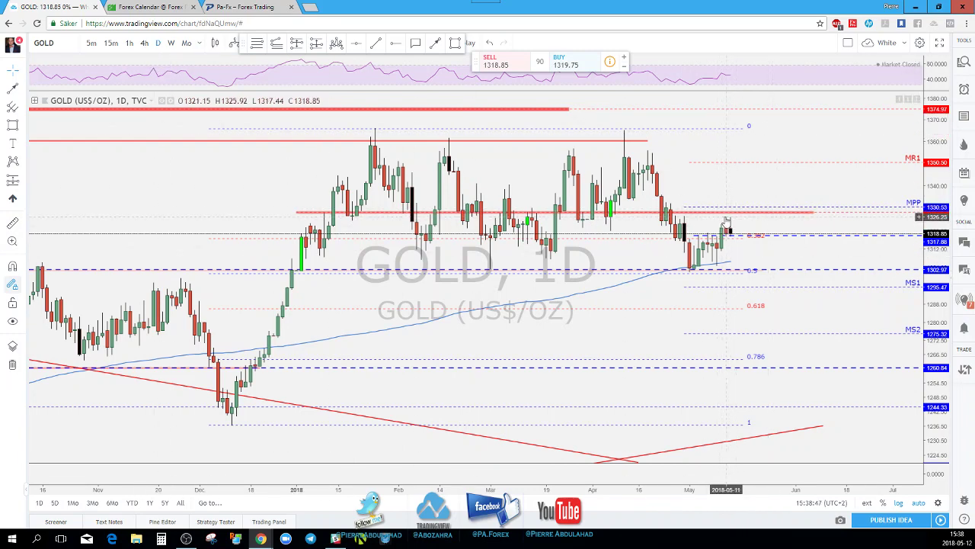
type("240")
key("Return")
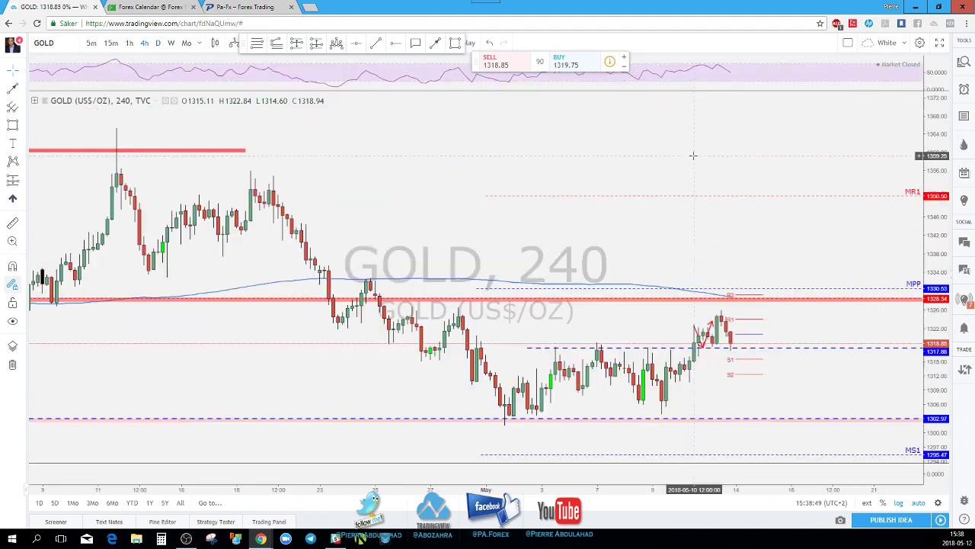
scroll(697, 160, "up", 5)
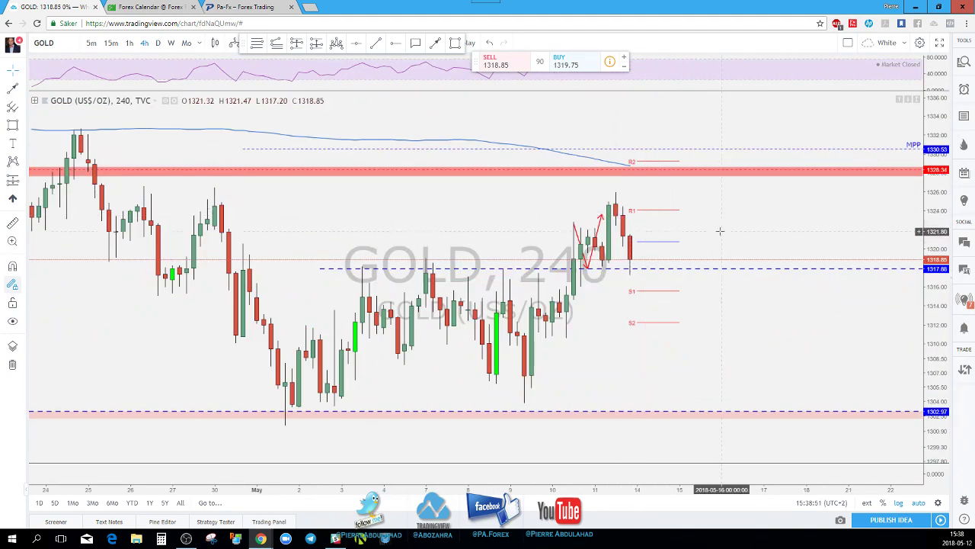
scroll(720, 230, "up", 3)
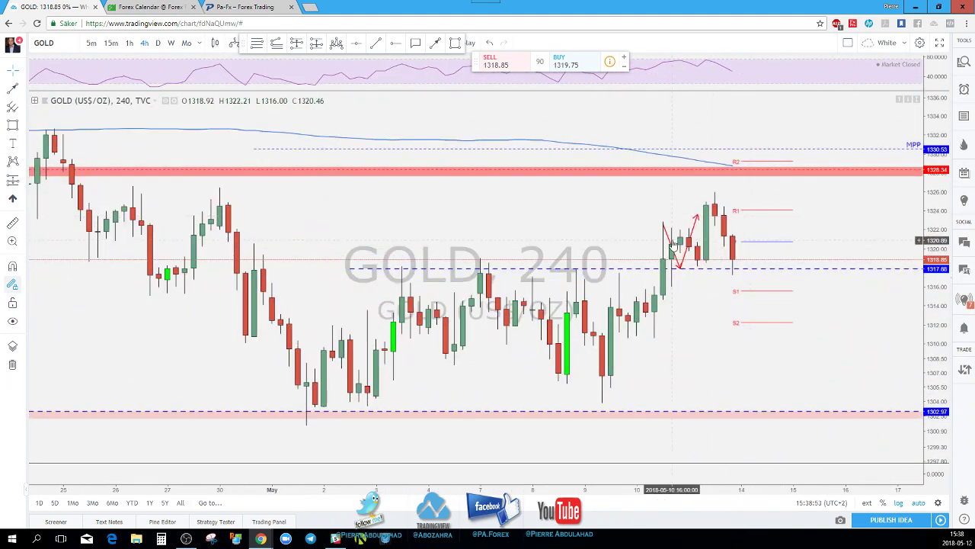
Step: Set the gold chart to the 1-hour timeframe and delete the existing two-part arrow path above the 1317.88 level
left_click(672, 247)
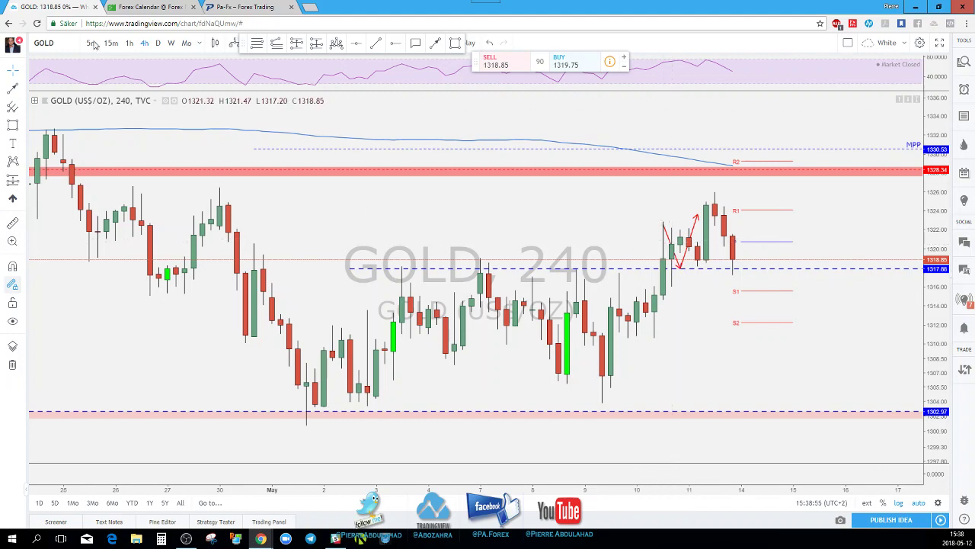
left_click(129, 43)
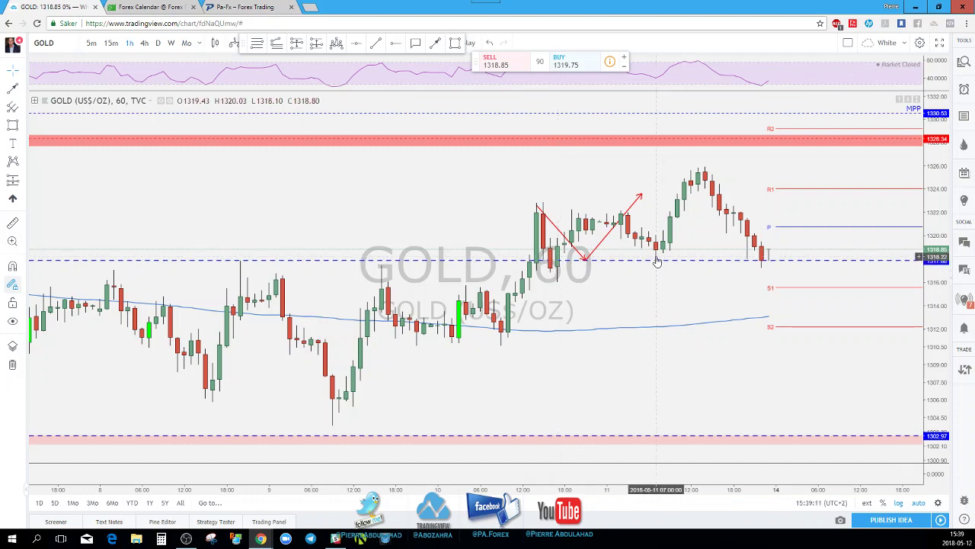
left_click(624, 216)
key("Delete")
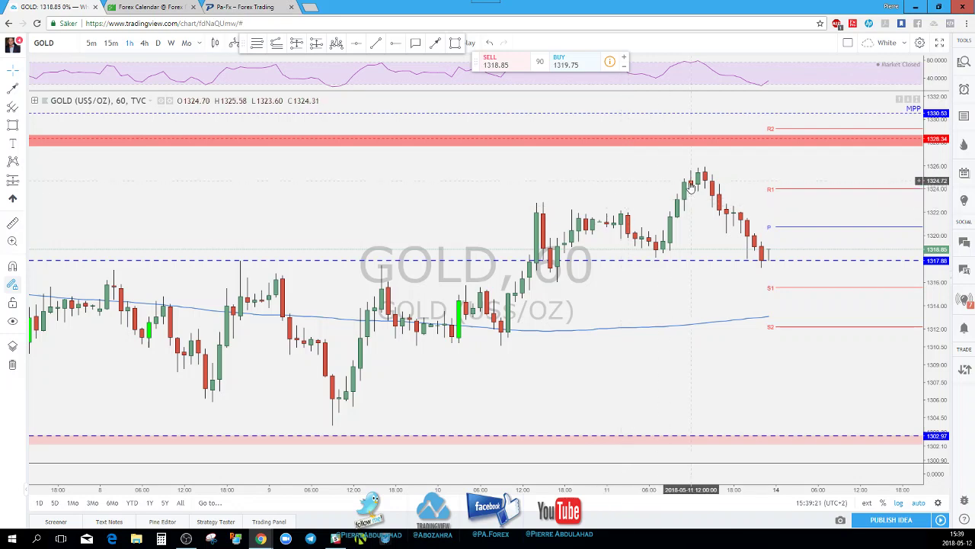
Step: Draw a thin rectangle zone along the 1317.88 level from about midday May 2 to midday May 14
scroll(693, 188, "down", 3)
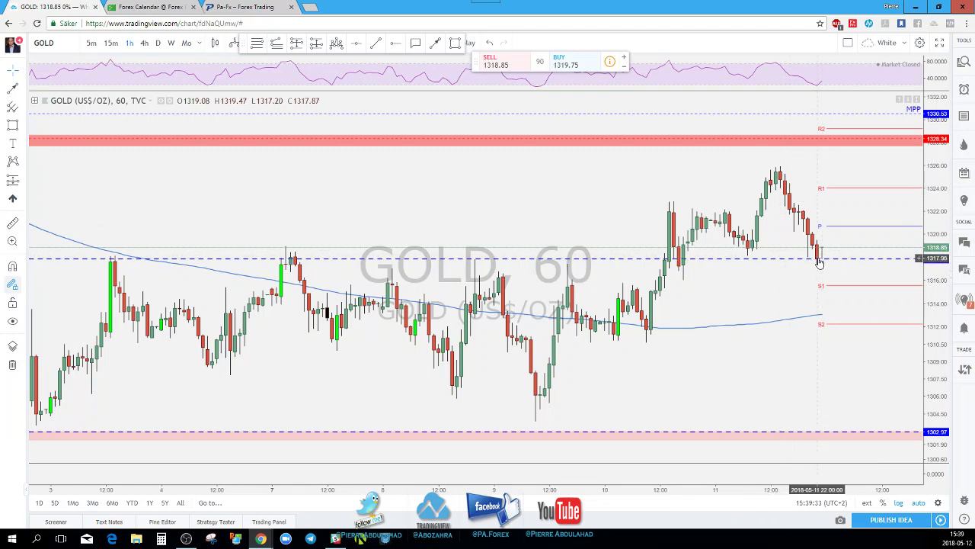
scroll(809, 256, "down", 1)
scroll(724, 255, "down", 2)
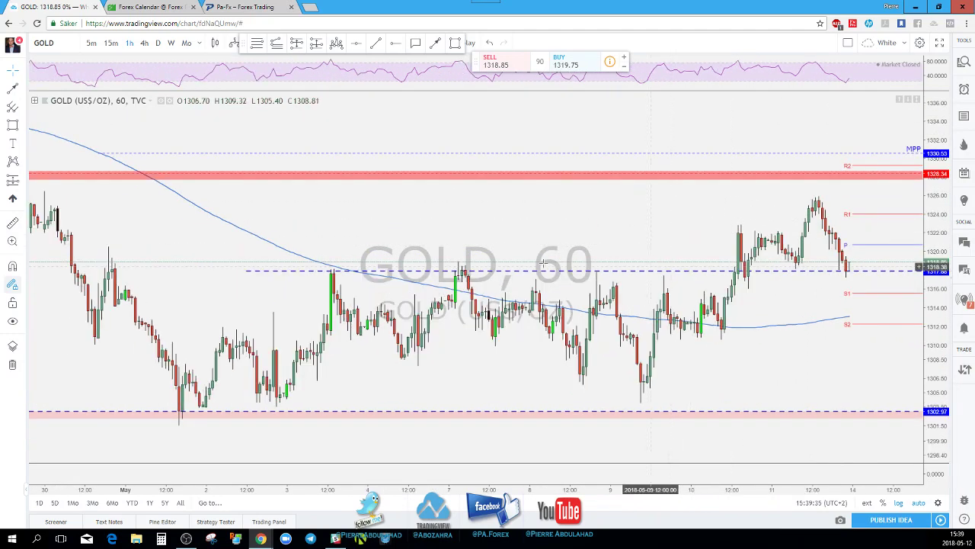
left_click(245, 268)
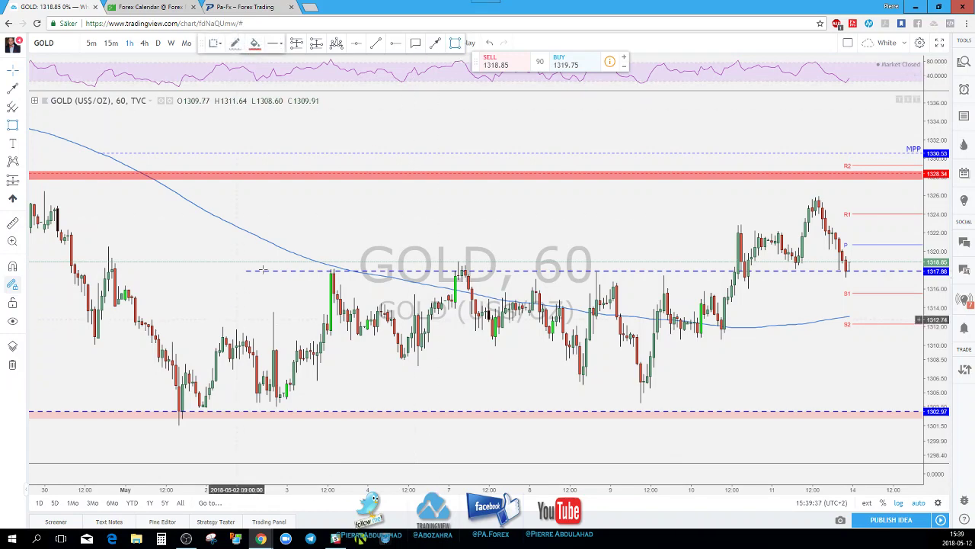
left_click_drag(246, 269, 893, 270)
left_click_drag(820, 279, 770, 265)
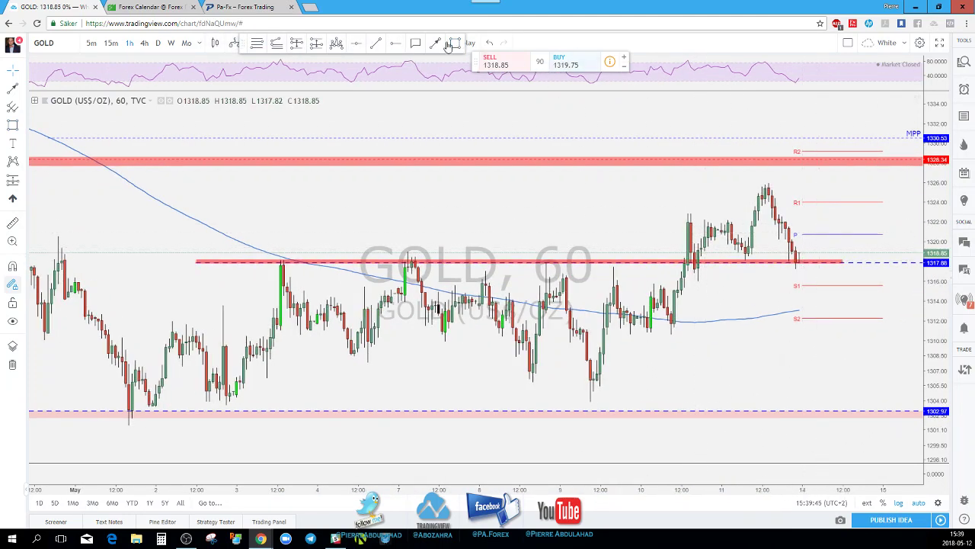
Step: Draw an arrow path from the latest 1-hour candle down to the 1317.88 zone and up to about 1328
left_click(814, 259)
mouse_move(809, 263)
left_mouse_down()
mouse_move(799, 251)
mouse_move(806, 261)
mouse_move(833, 200)
mouse_move(765, 185)
mouse_move(842, 164)
left_mouse_up()
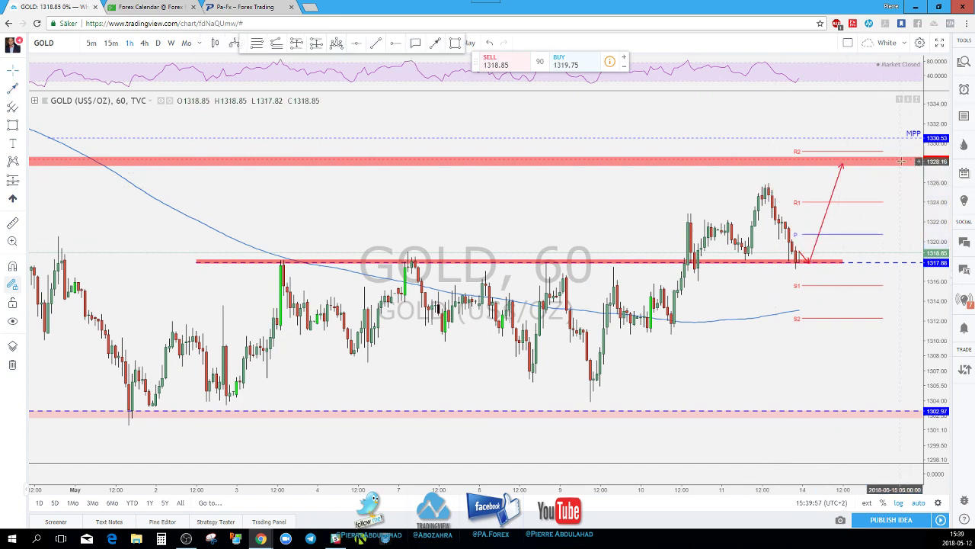
scroll(901, 161, "down", 1)
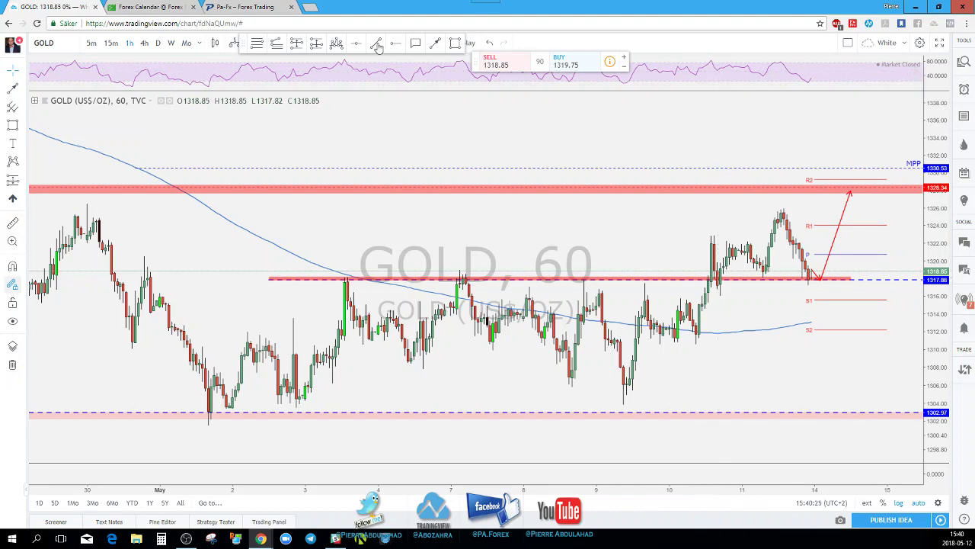
Step: Draw a trend line under the oscillator's lows from May 10 to May 14, and try a matching price line from about 1310.59
left_click(693, 73)
left_click(826, 84)
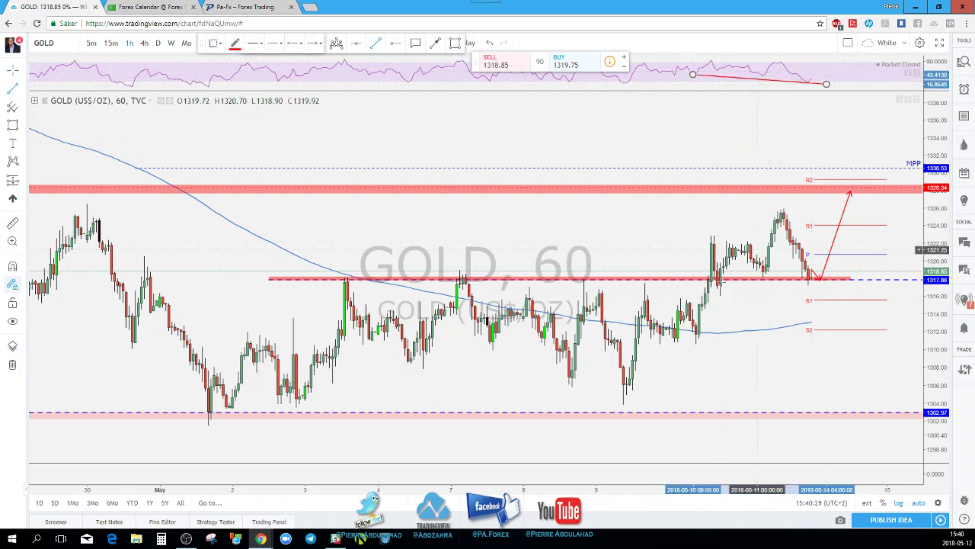
left_click(696, 344)
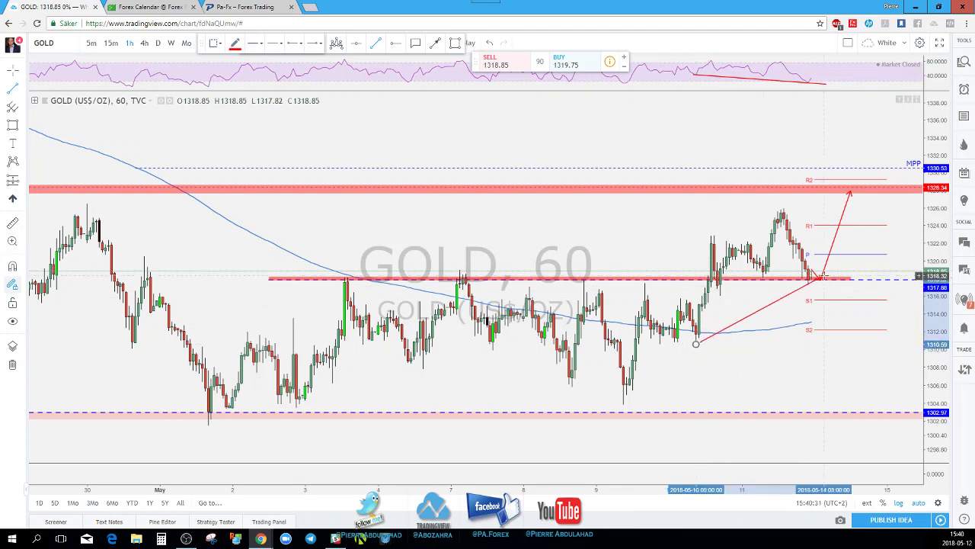
key("Escape")
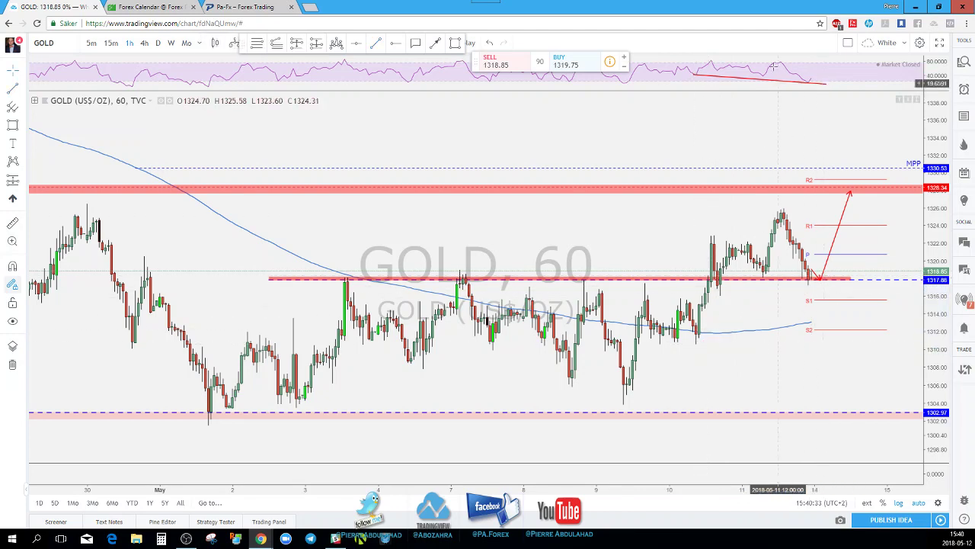
left_click(787, 86)
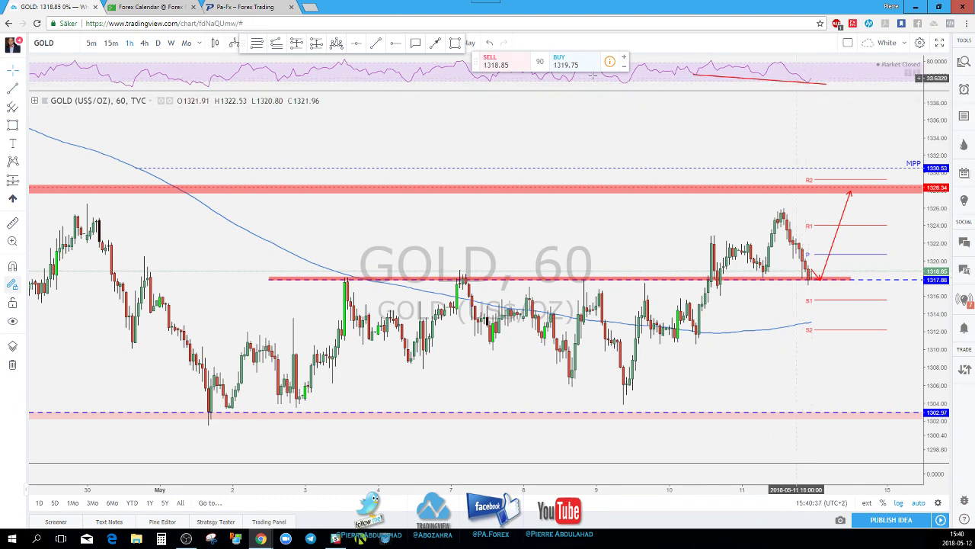
Step: Set the gold chart to the 4-hour timeframe and delete the trend line in the oscillator pane
left_click(145, 44)
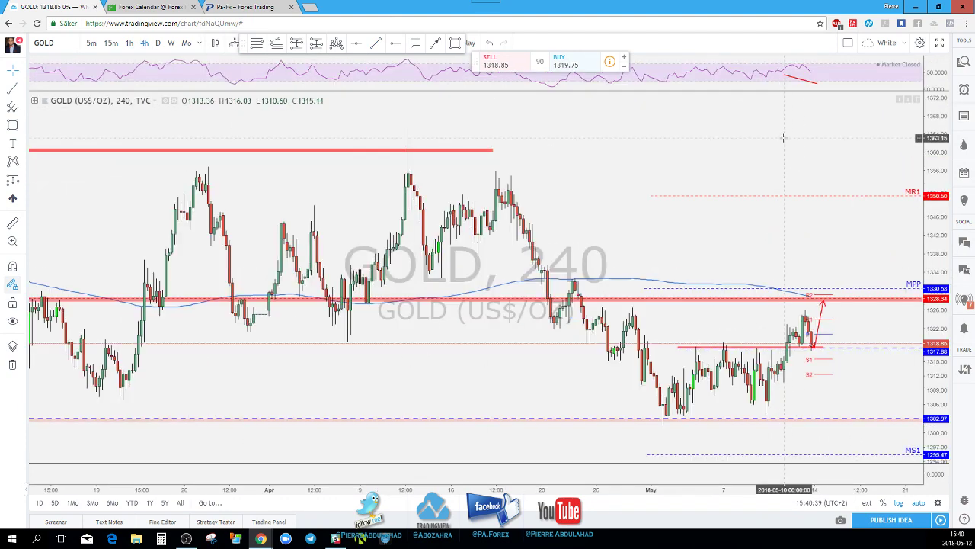
left_click(790, 84)
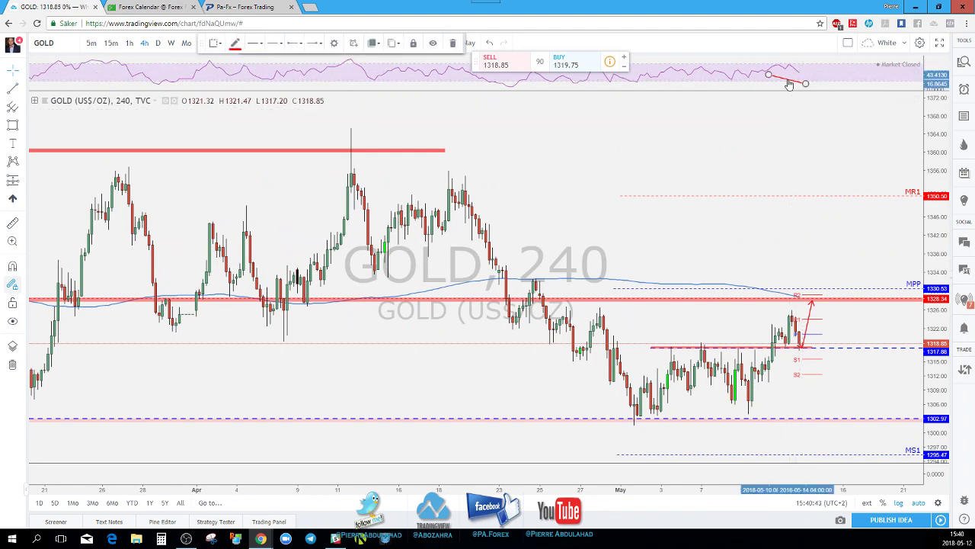
left_click(801, 109)
scroll(780, 261, "up", 2)
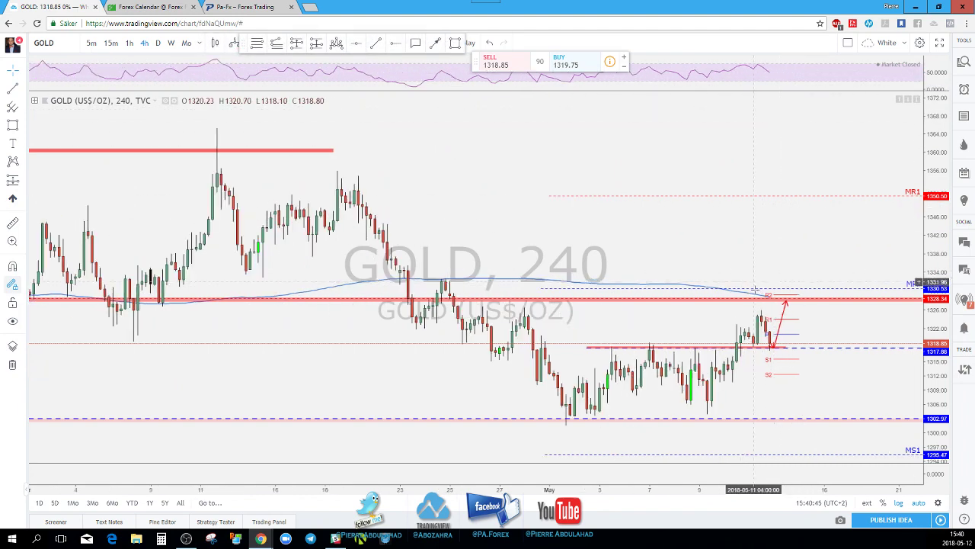
left_click(771, 348)
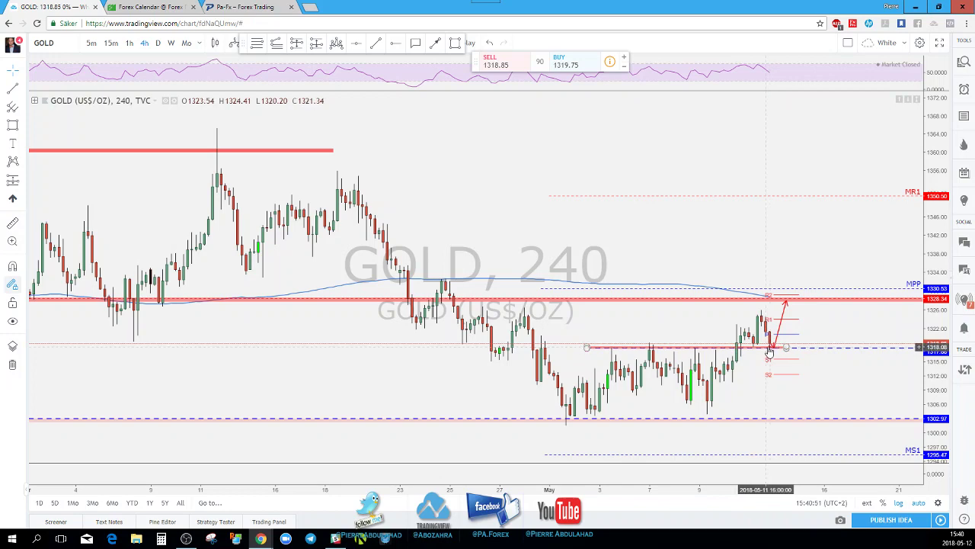
scroll(780, 350, "down", 1)
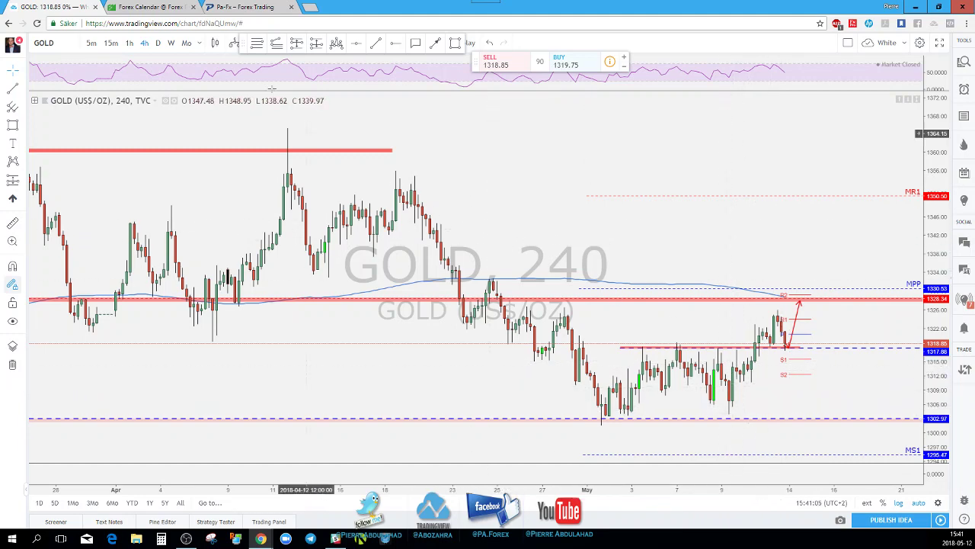
Step: Return to the daily timeframe and open the USOIL chart to examine the May candles around the 69.43 level
left_click(158, 43)
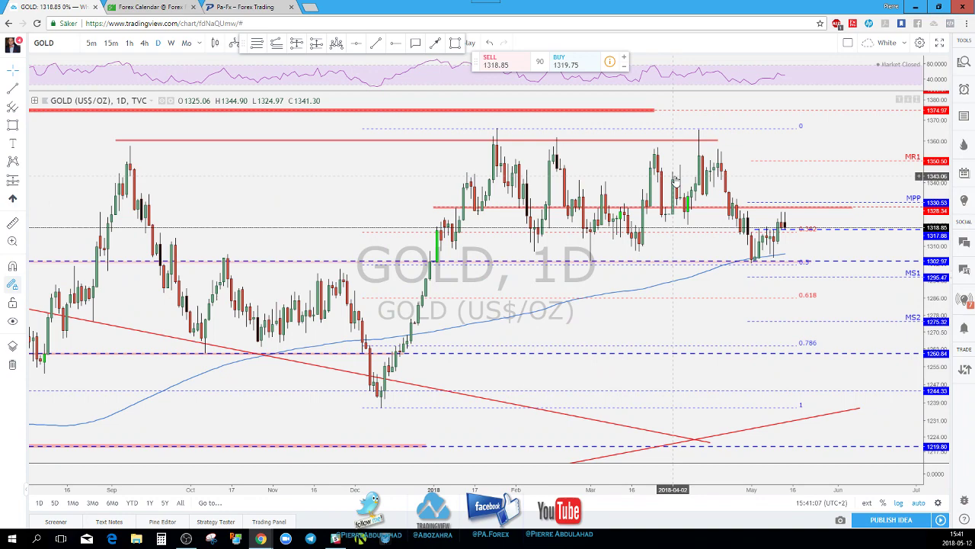
key("Down")
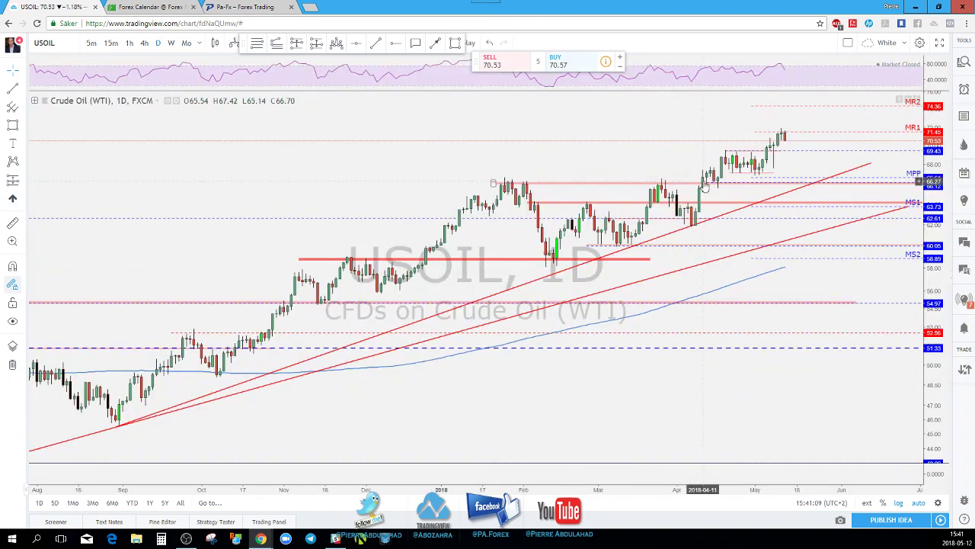
scroll(705, 187, "up", 1)
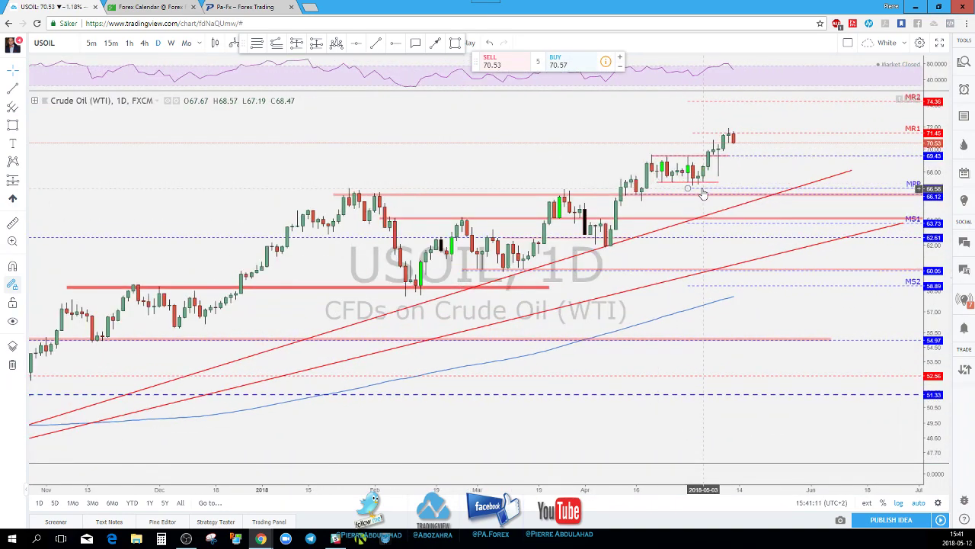
key("Down")
key("Up")
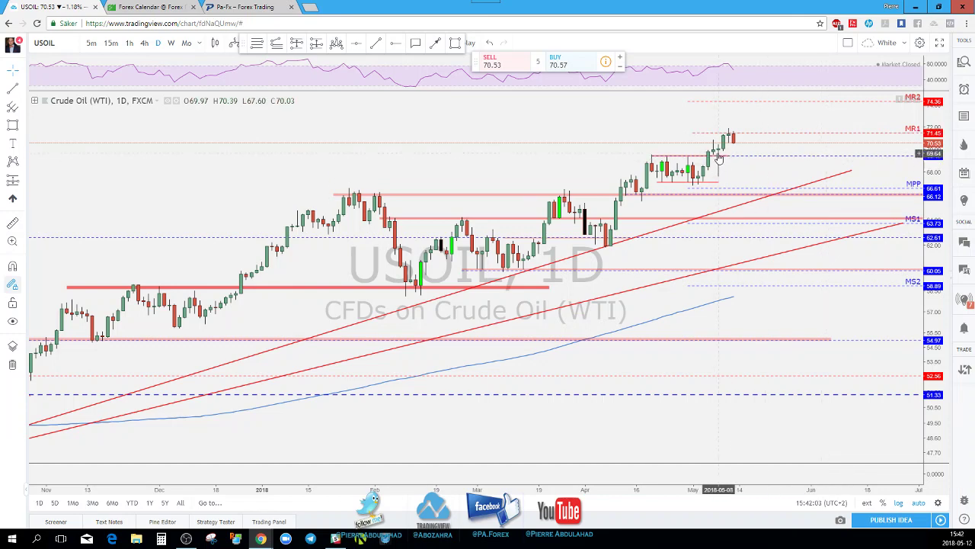
Step: Set USOIL to the 4-hour timeframe and extend the red zone along the 69.43 level to May 17
left_click(142, 42)
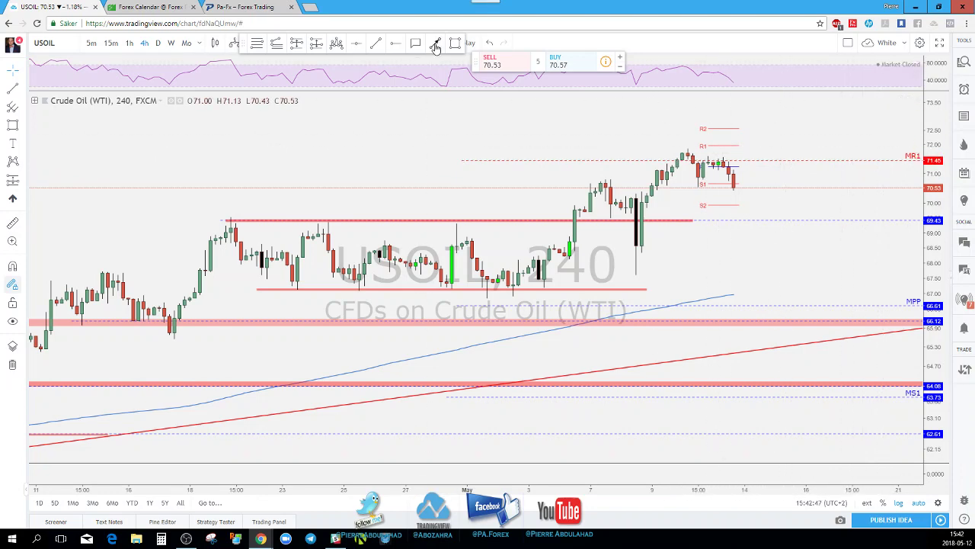
key("alt+t")
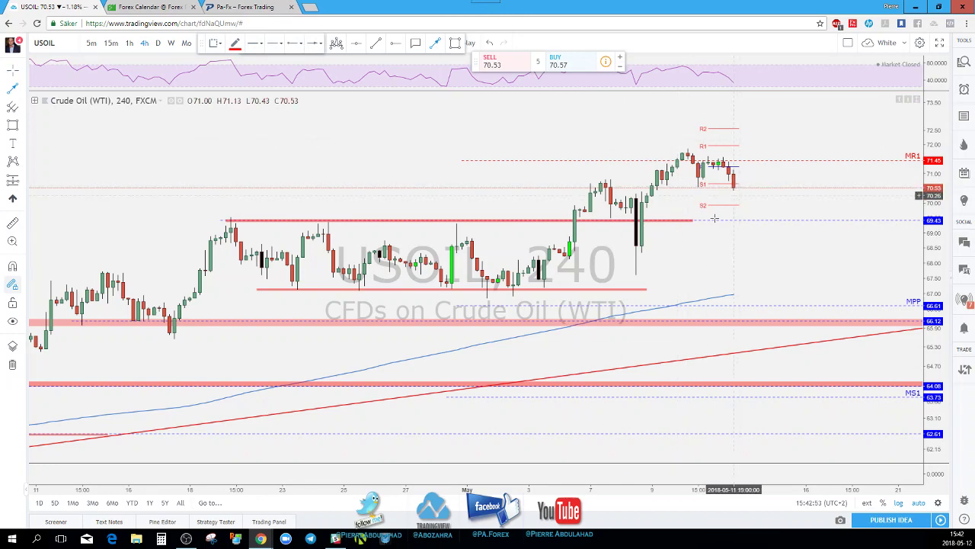
left_click(692, 221)
left_click_drag(692, 221, 857, 221)
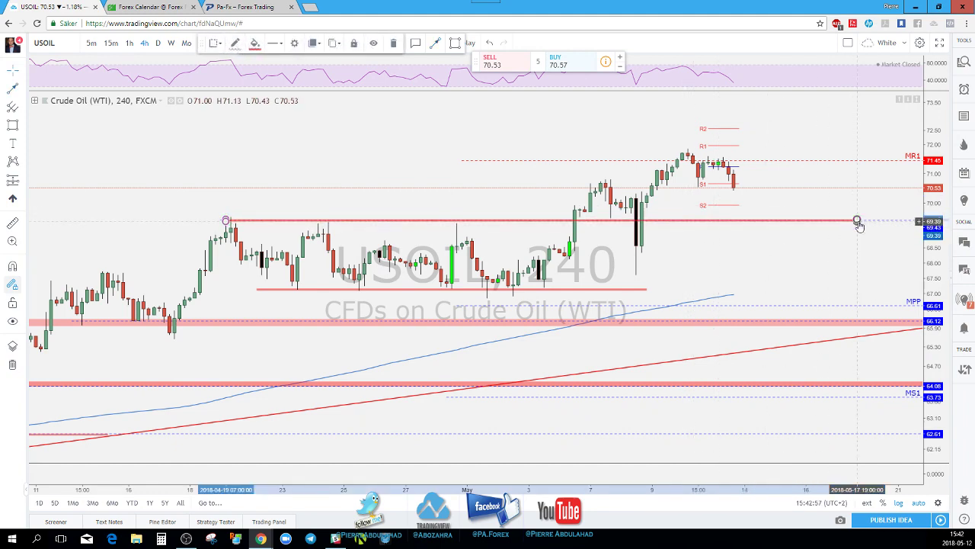
left_click(788, 202)
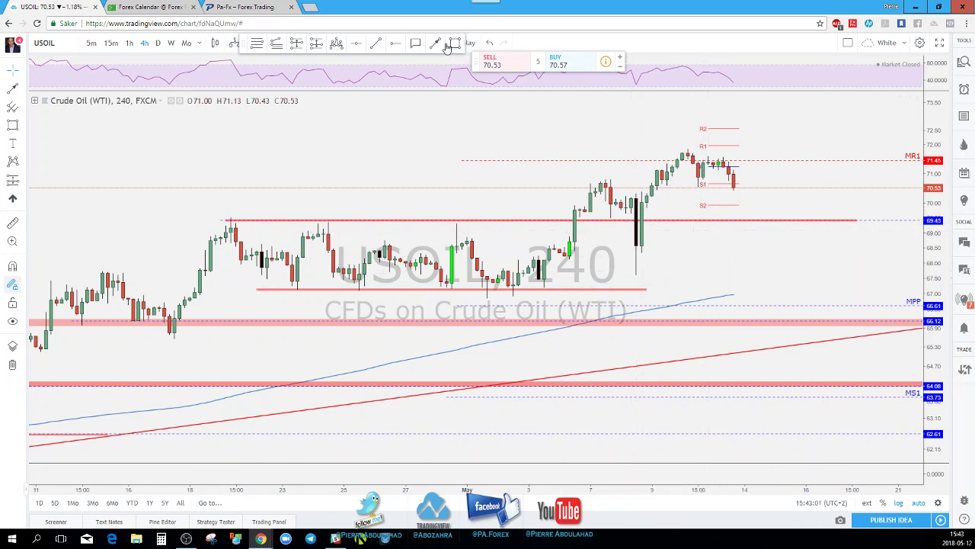
Step: Draw an arrow from the last USOIL candle at about 70.59 down to the 69.43 level, and try a rebound arrow towards about 71.25
left_click(744, 220)
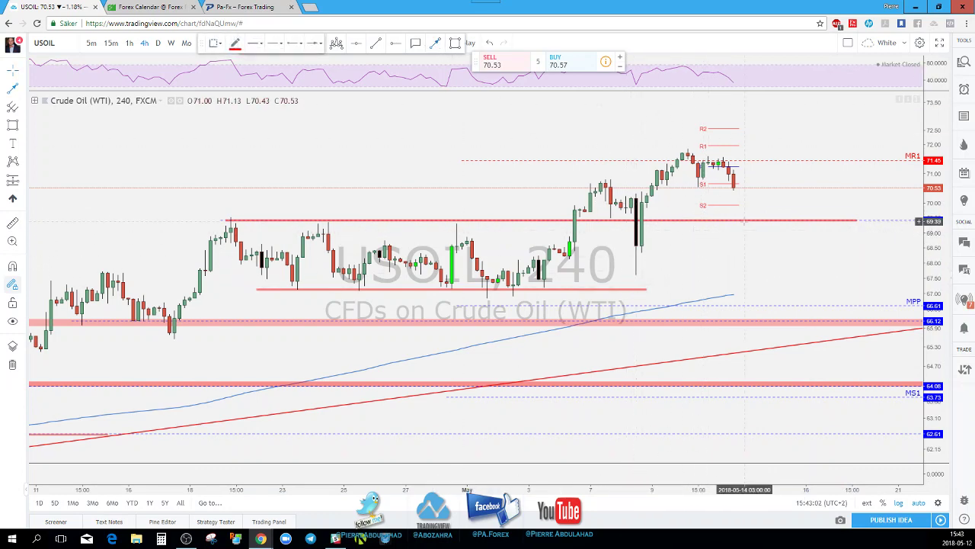
left_click(733, 185)
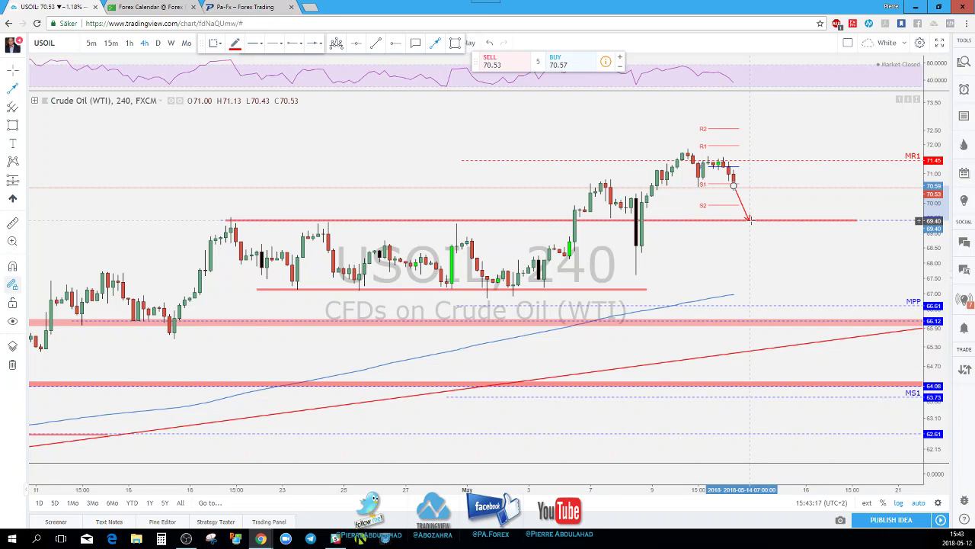
left_click(749, 219)
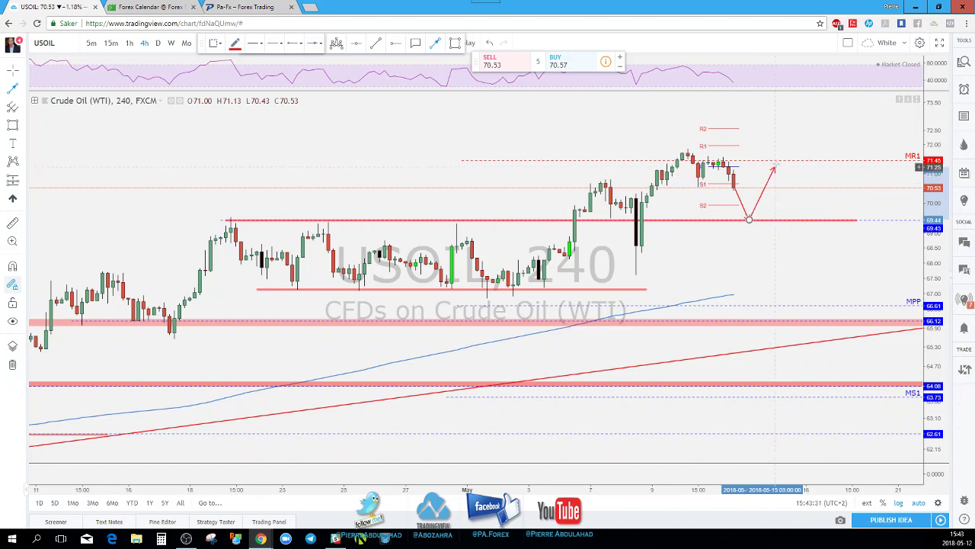
key("Escape")
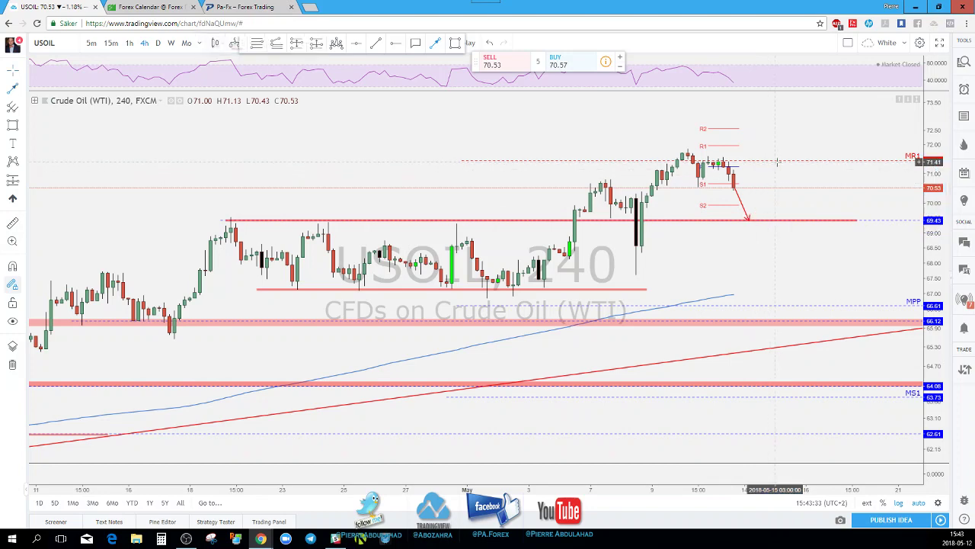
Step: Lengthen the down arrow to about 68.9 and continue the path with arrows up to about 69.42 and down to about 67.11
mouse_move(750, 220)
left_mouse_down()
mouse_move(675, 229)
mouse_move(767, 231)
mouse_move(745, 229)
mouse_move(752, 233)
left_mouse_up()
left_click(422, 103)
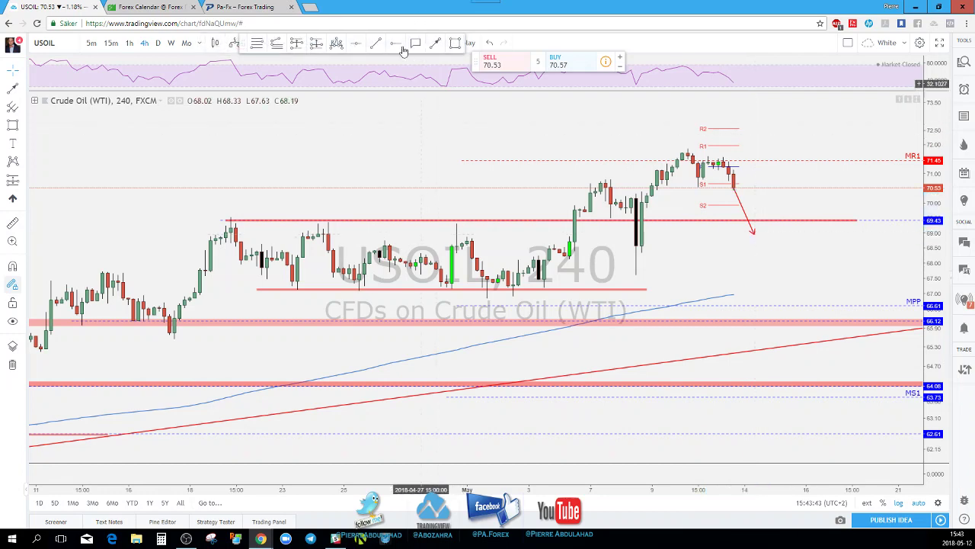
left_click(755, 235)
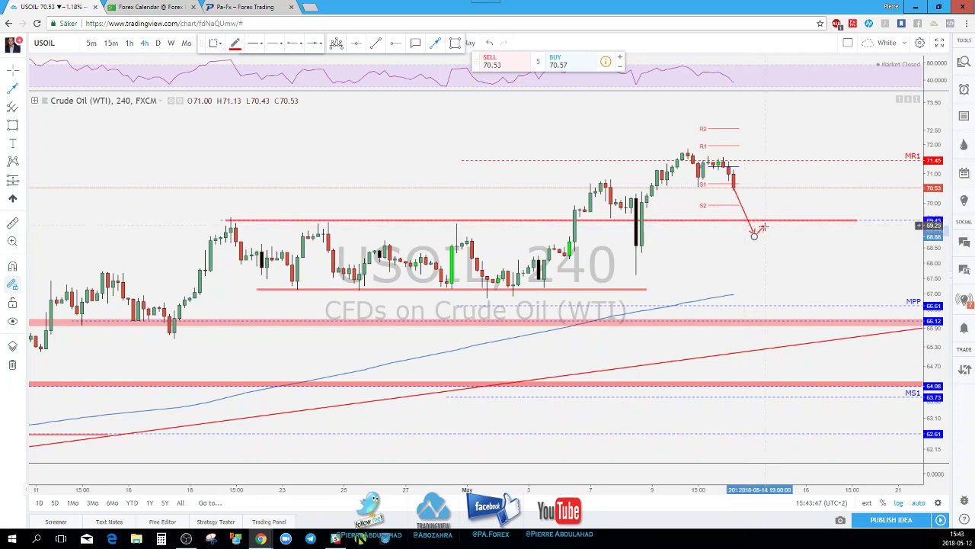
left_click(764, 220)
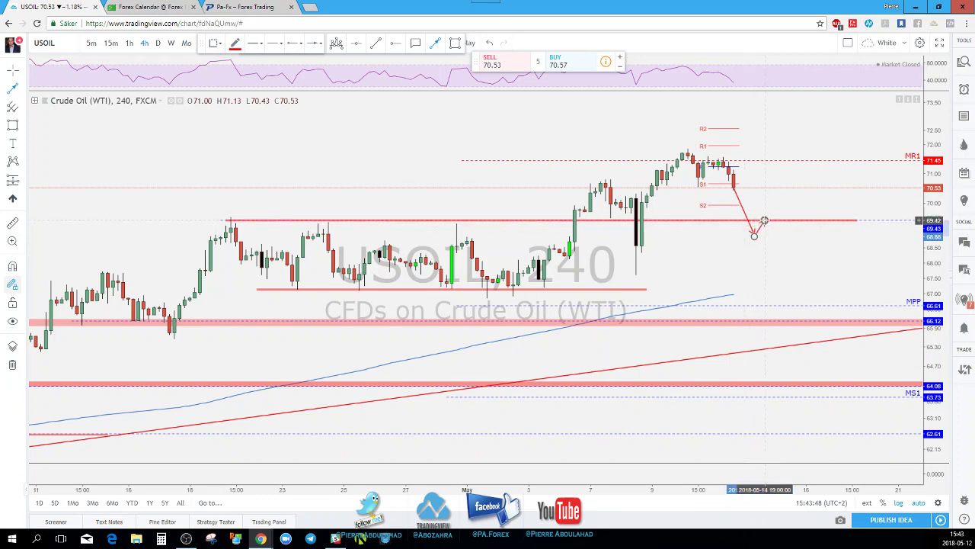
double_click(803, 288)
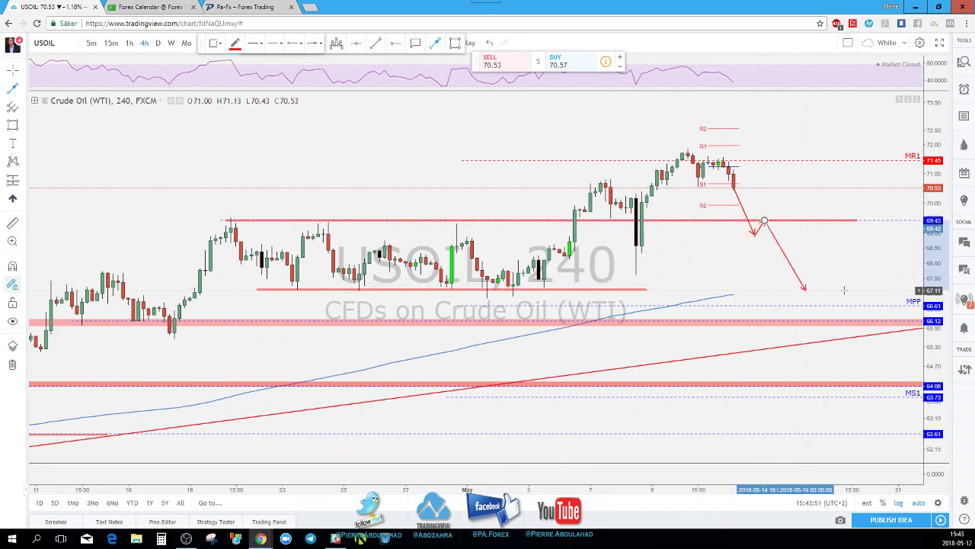
Step: Undo the last down arrow and remove the remaining projected-path arrows from the USOIL chart
key("ctrl+z")
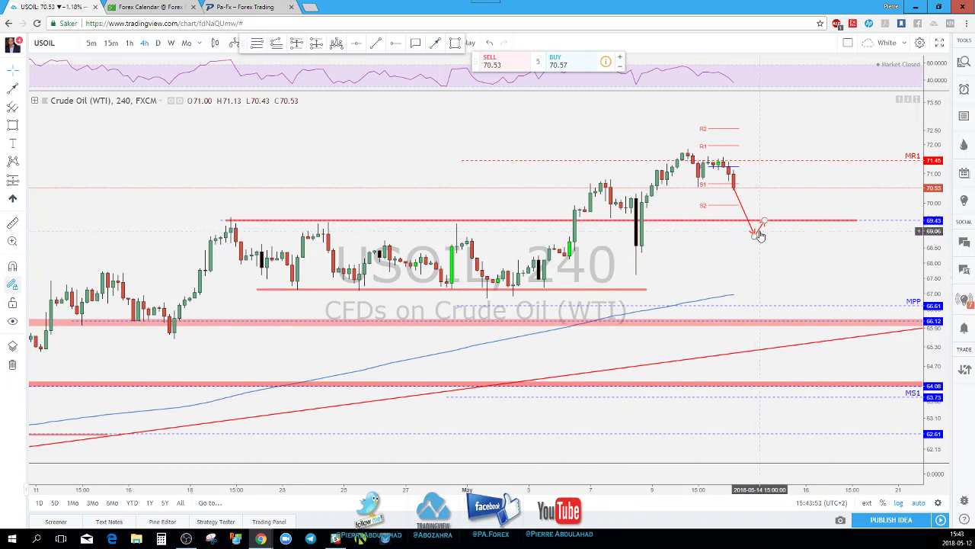
left_click(758, 235)
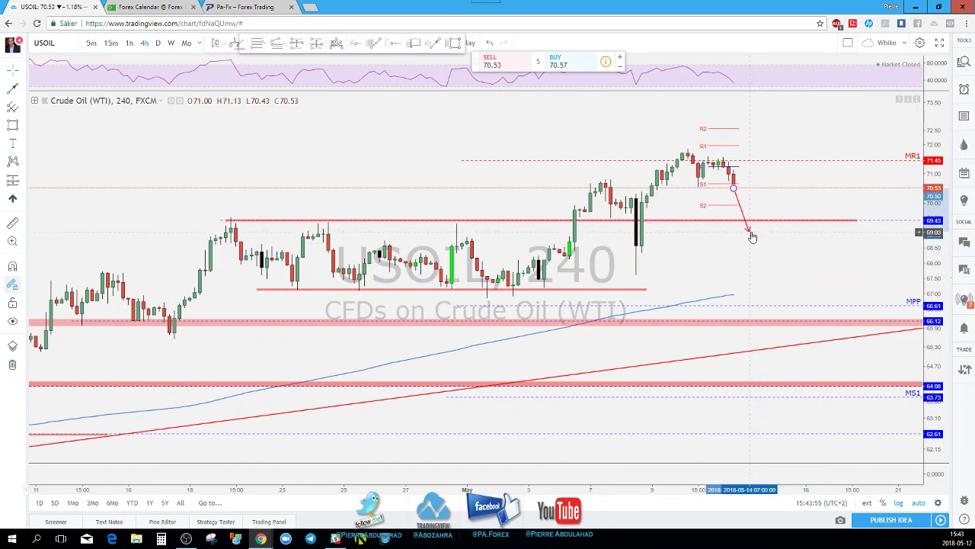
key("Delete")
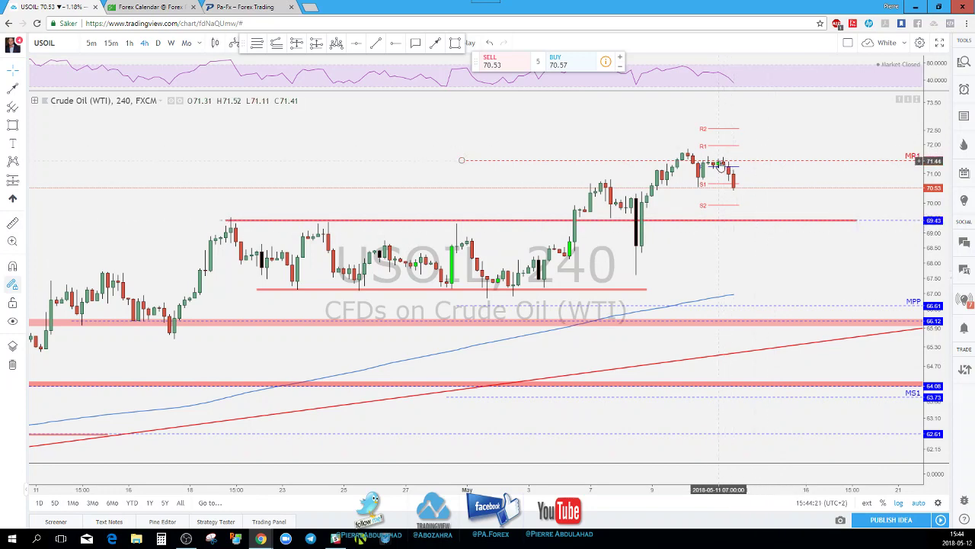
Step: Extend the red support zone near 67.00 to May 18 and widen it to about 66.97–67.11
left_click(753, 224)
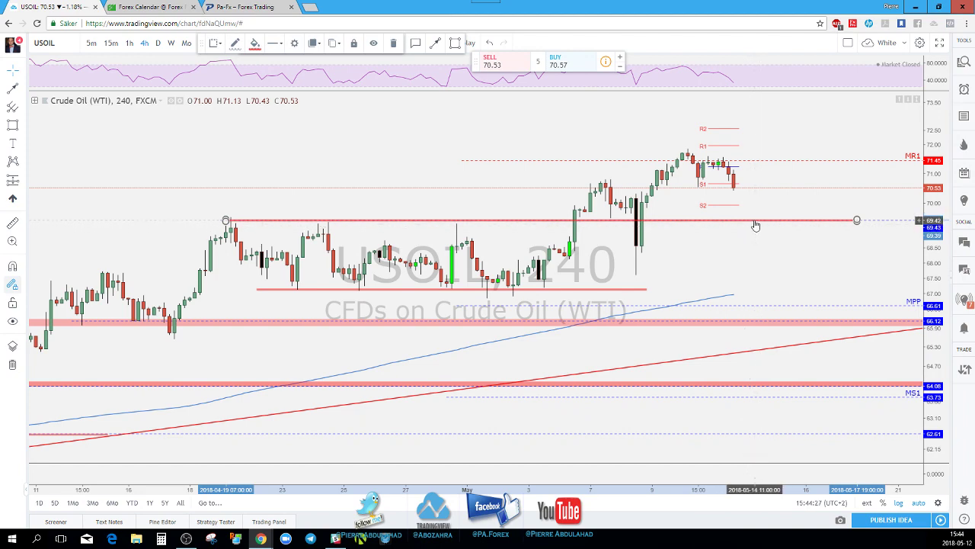
left_click_drag(646, 291, 872, 291)
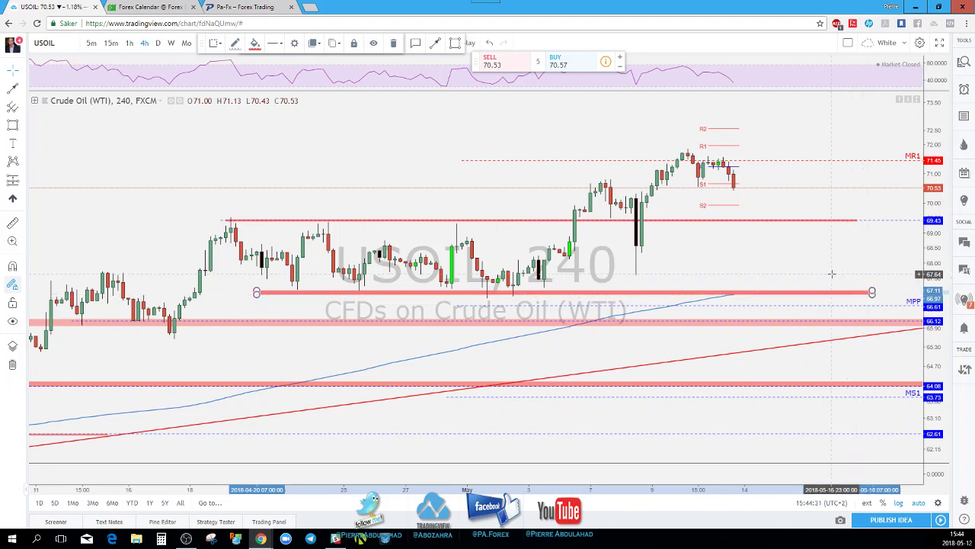
left_click(785, 256)
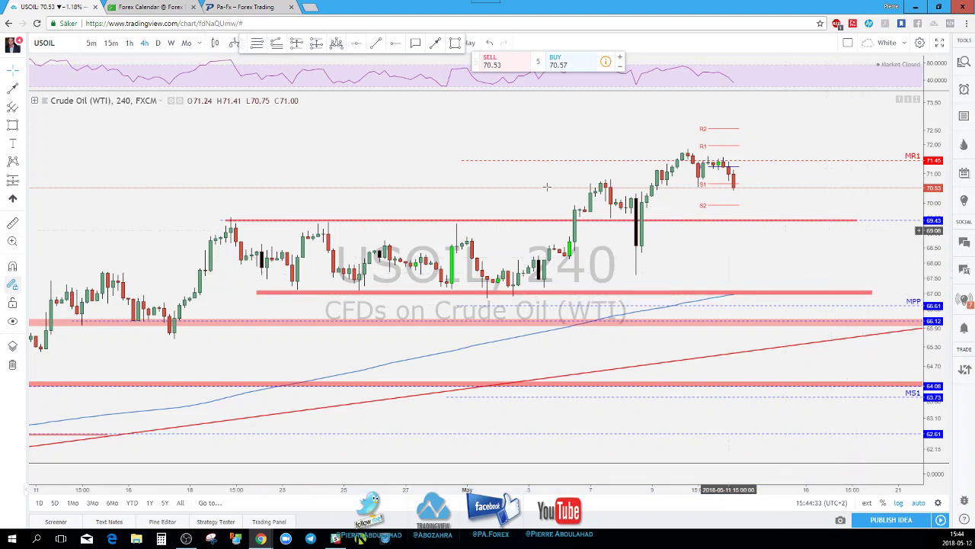
Step: Return to the daily timeframe and open the AUDNZD chart to examine price around the 1.08287 level
left_click(159, 43)
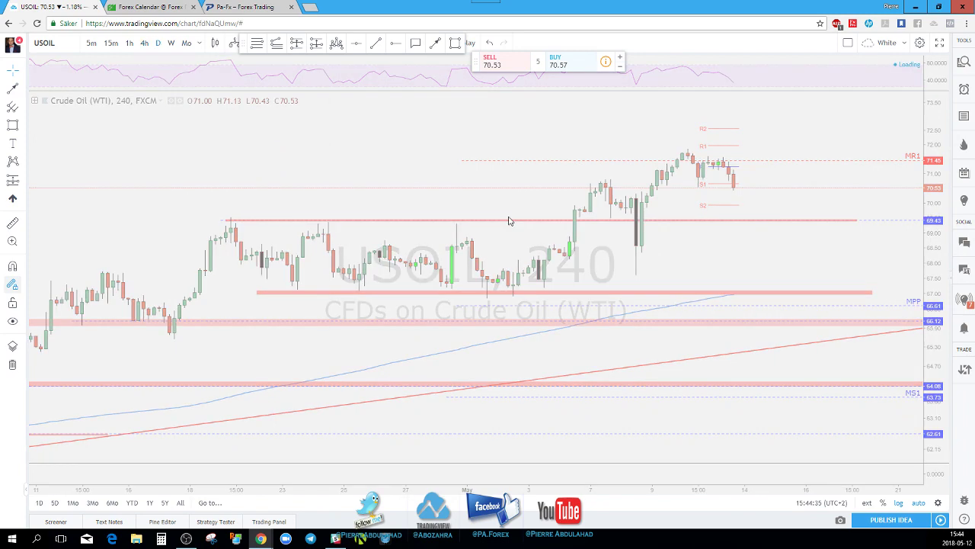
key("Down")
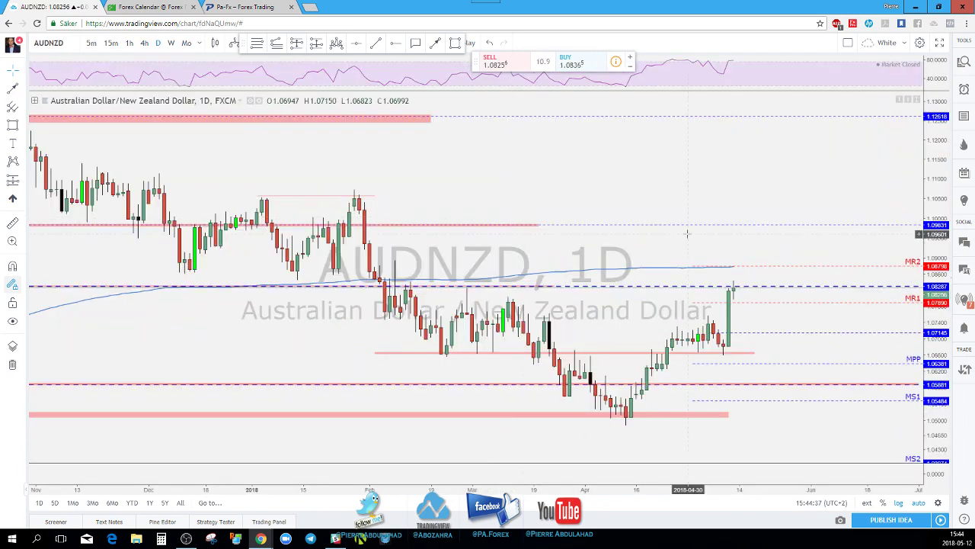
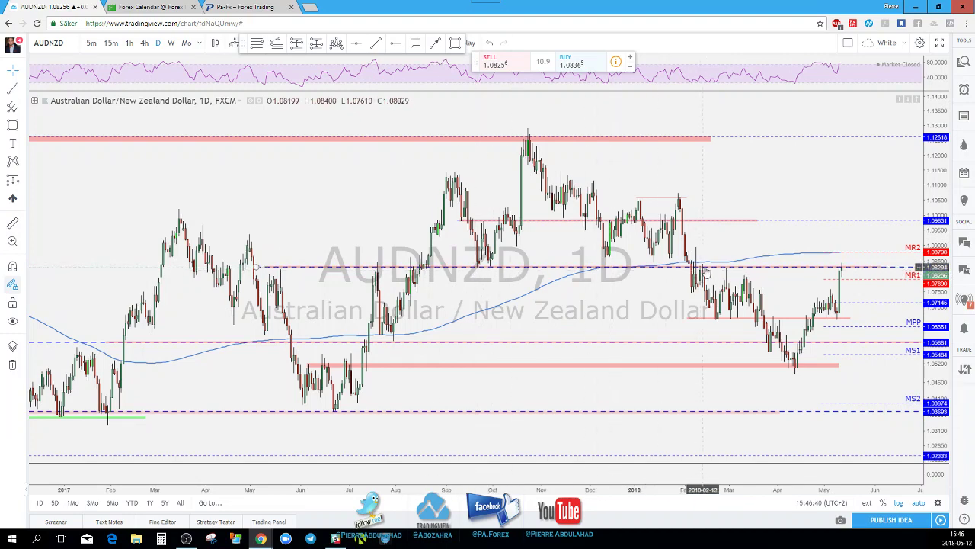
scroll(787, 274, "up", 1)
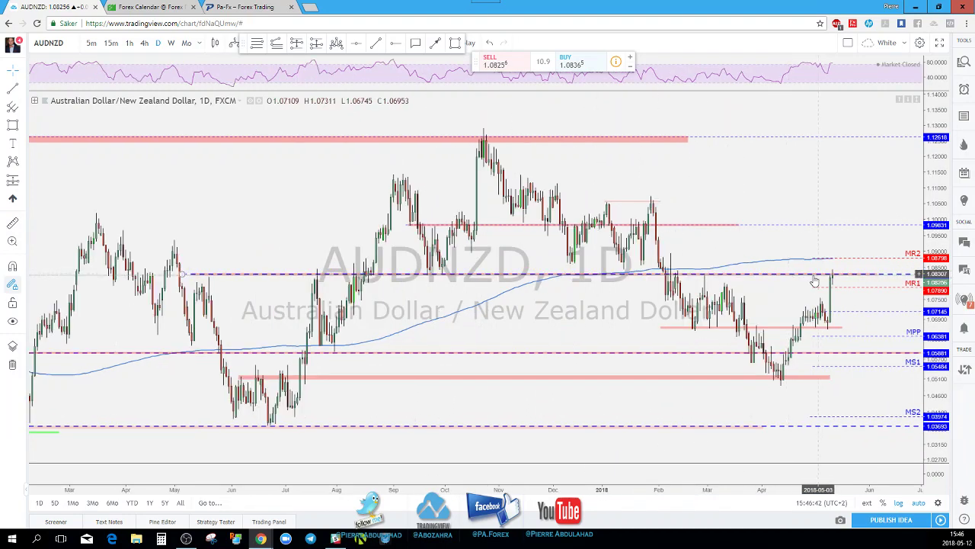
scroll(812, 282, "down", 1)
scroll(811, 282, "up", 1)
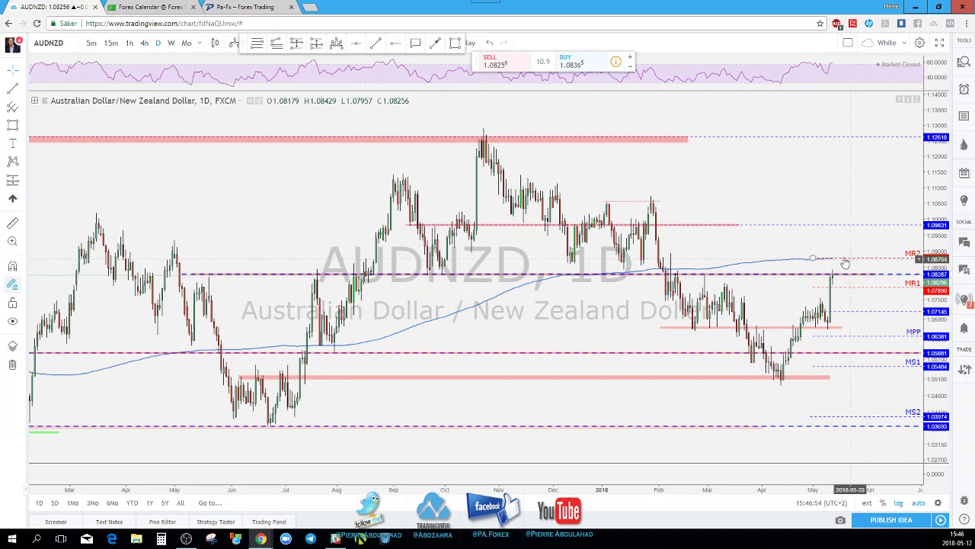
scroll(831, 151, "up", 1)
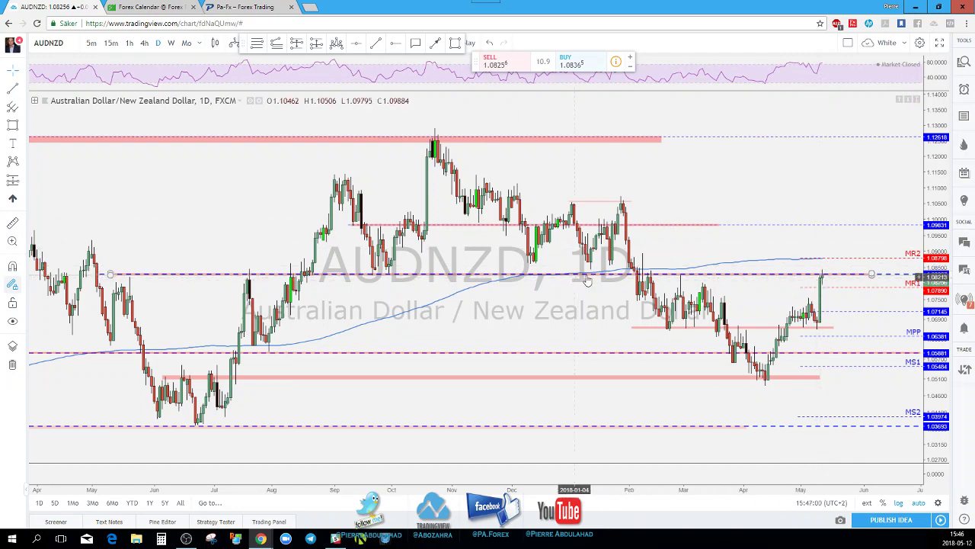
Step: Set AUDNZD to the 4-hour timeframe, and try an arrow from about 1.0827 down to about 1.0742 before removing it
left_click(145, 43)
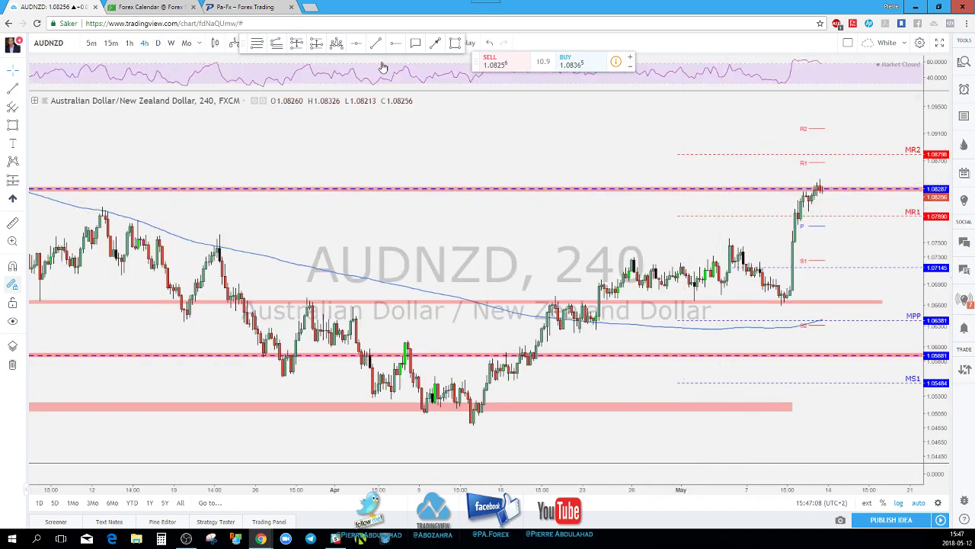
left_click(436, 44)
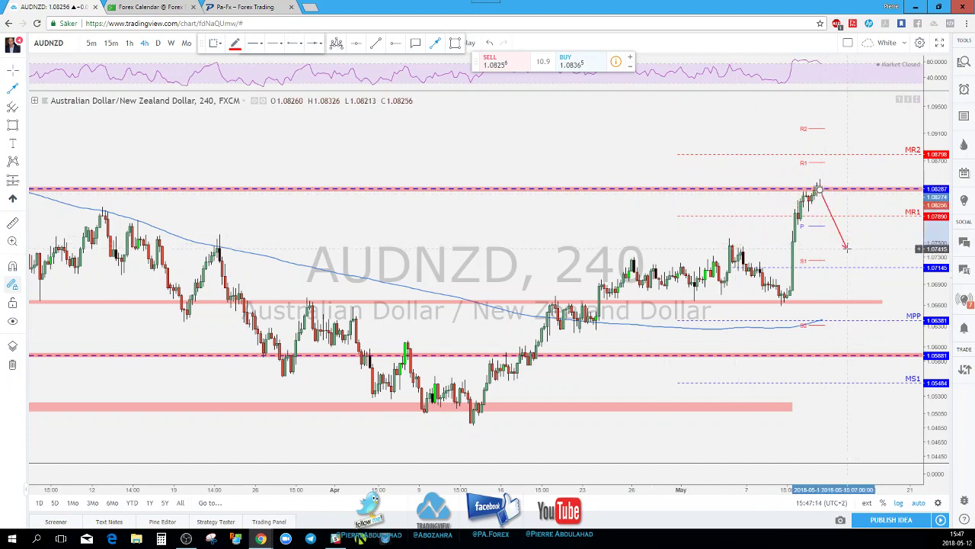
left_click(846, 247)
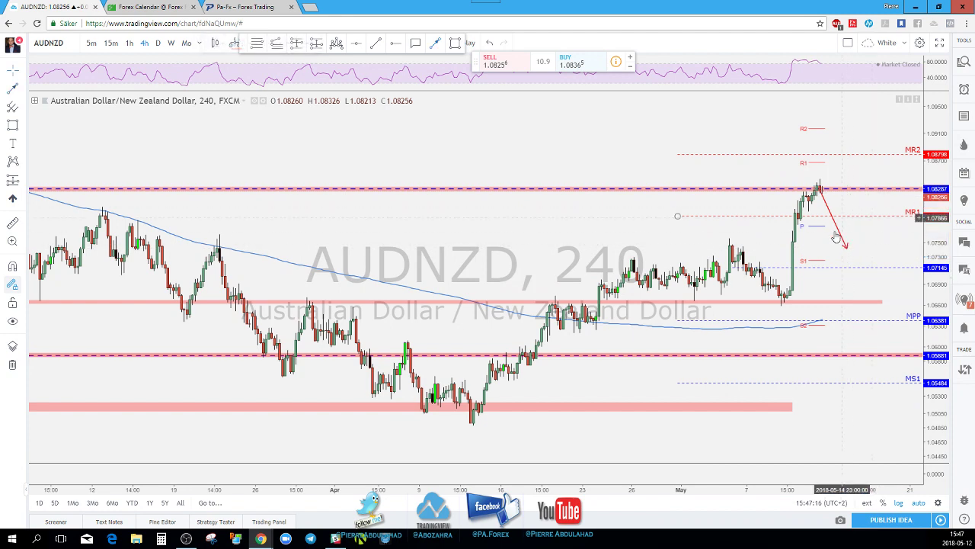
key("Delete")
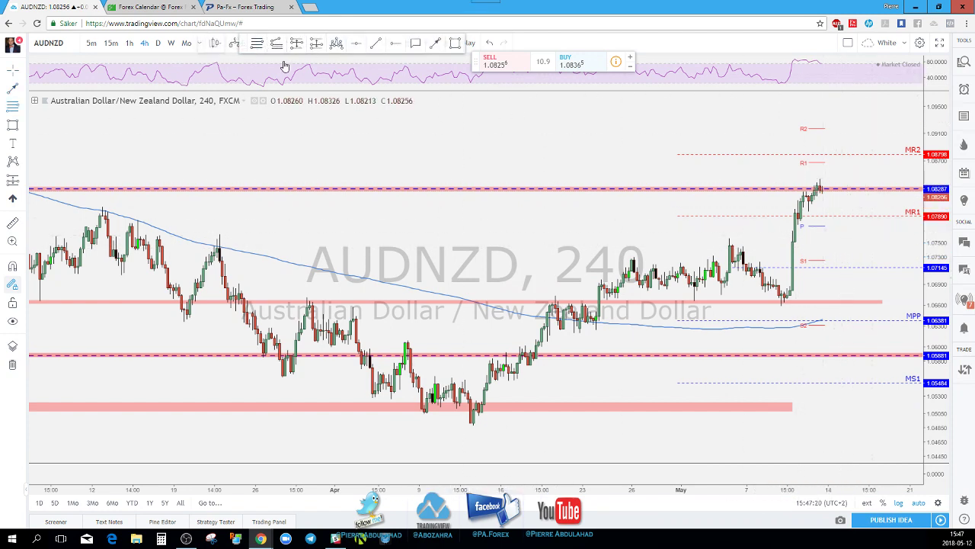
Step: Add a Fibonacci retracement from the May 8 low at about 1.0659 to about 1.0843, and mark a red zone along its 0.5 level to May 17
left_click(776, 305)
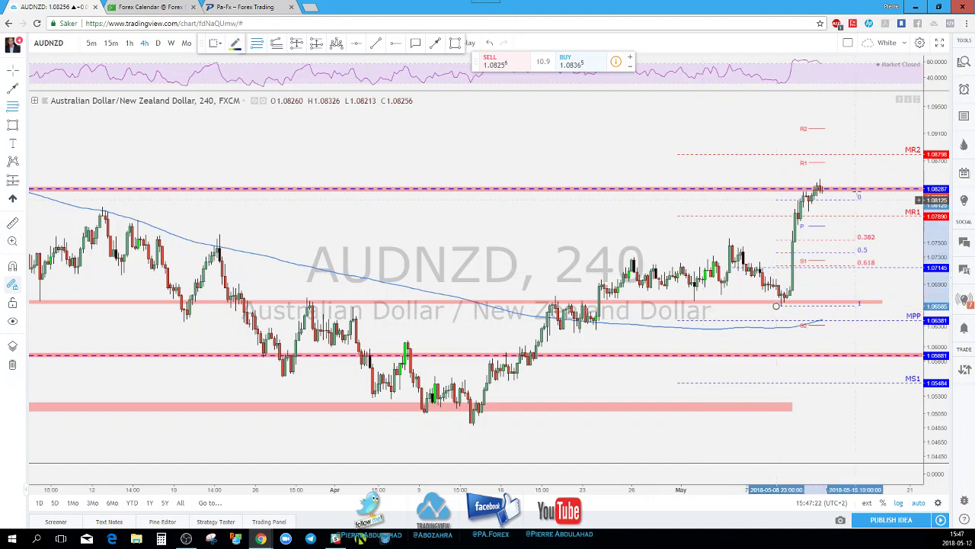
left_click(857, 178)
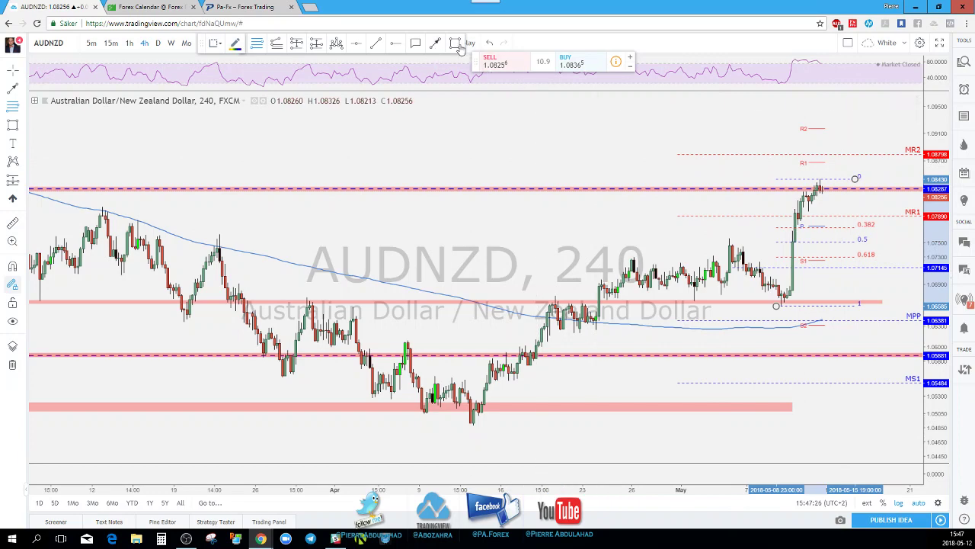
left_click(672, 239)
left_click(869, 249)
left_click_drag(869, 249, 884, 246)
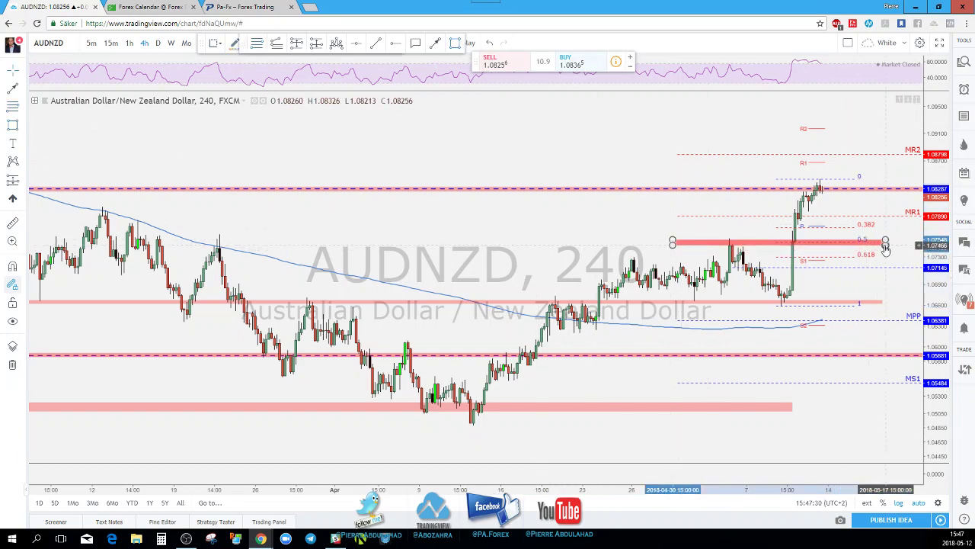
right_click(660, 219)
left_click(614, 219)
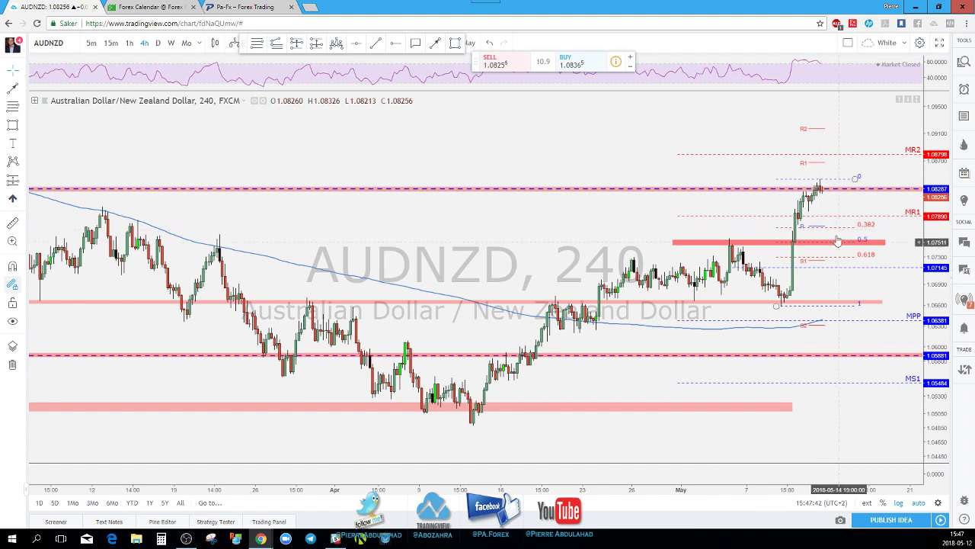
Step: Try an arrow from the 1.08287 level down to the red zone at about 1.0751, and remove it
left_click(435, 43)
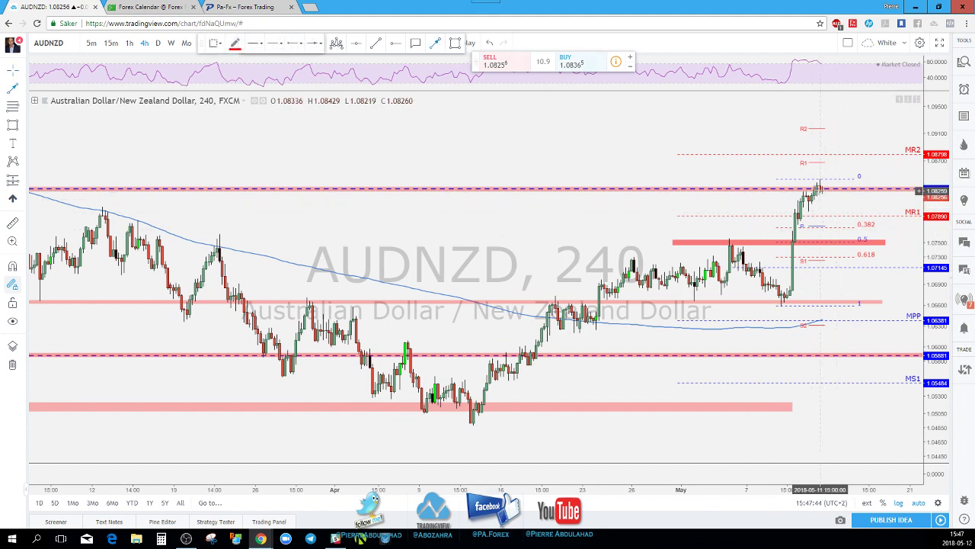
left_click(821, 188)
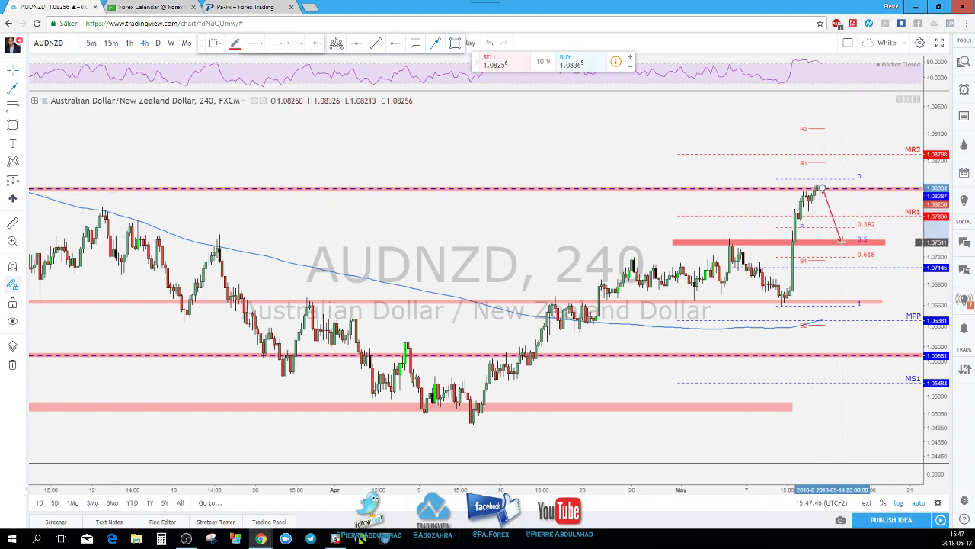
left_click(842, 241)
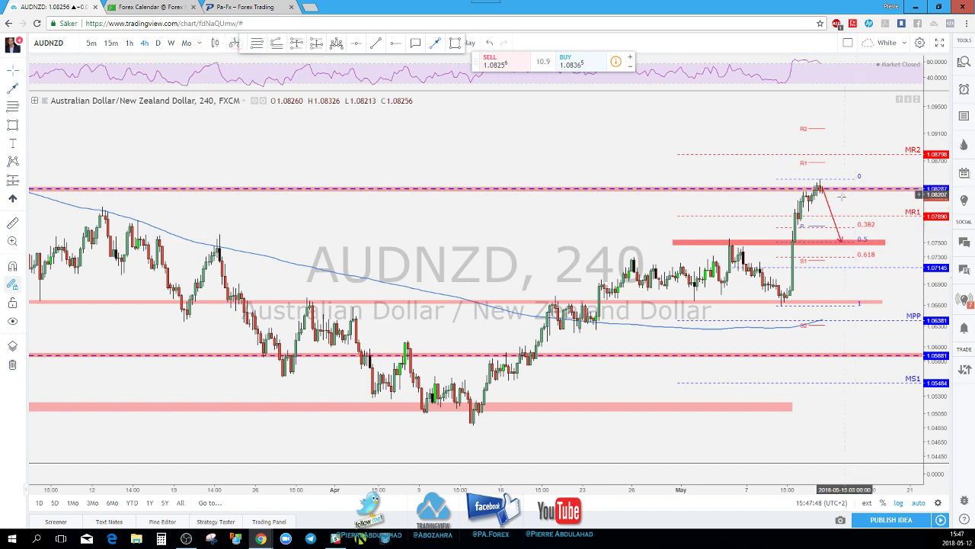
key("Escape")
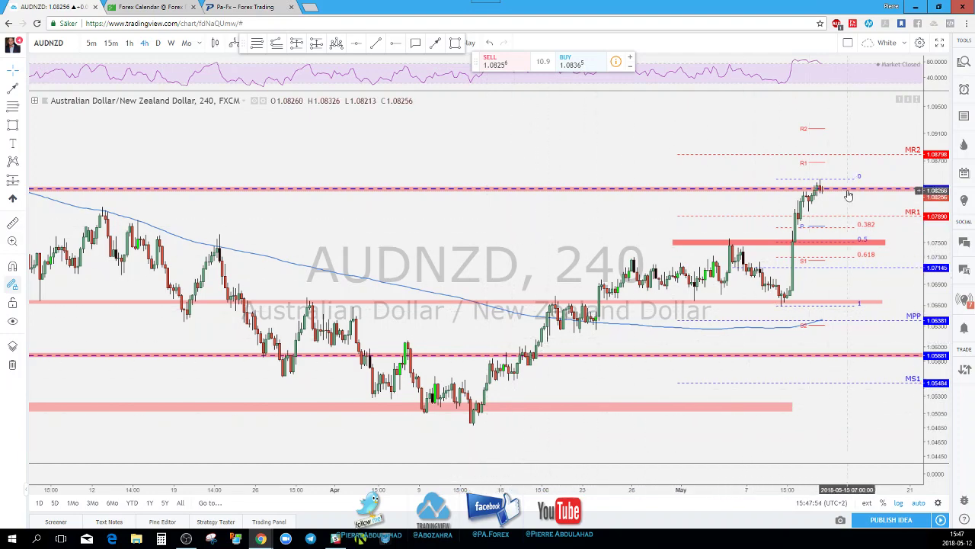
Step: Return to the daily timeframe and open the AUDUSD chart to examine price around the 0.75000 level
scroll(674, 196, "down", 1)
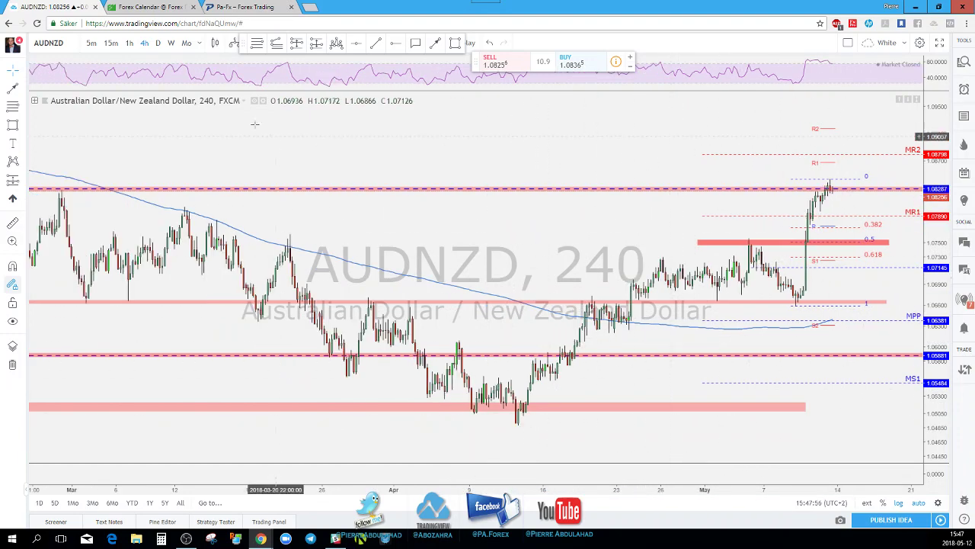
left_click(158, 44)
key("space")
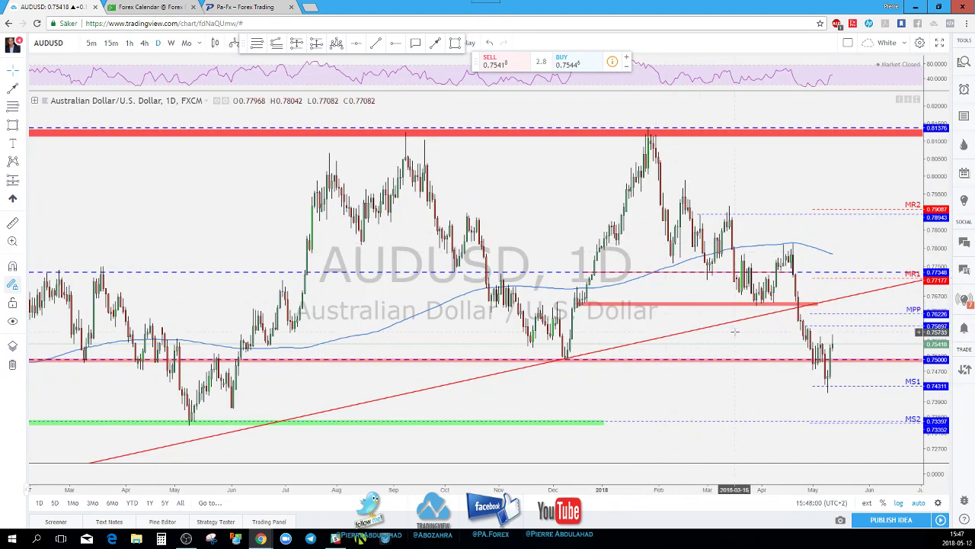
scroll(733, 331, "up", 2)
scroll(750, 364, "down", 1)
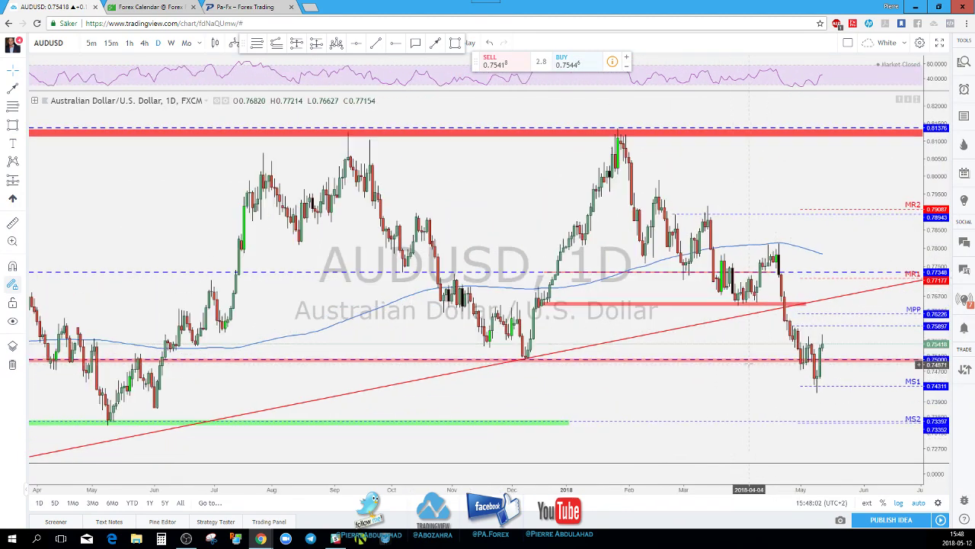
Step: Examine AUDUSD daily price around the 0.75000 level and its earlier reactions there back to late 2016
scroll(807, 378, "down", 1)
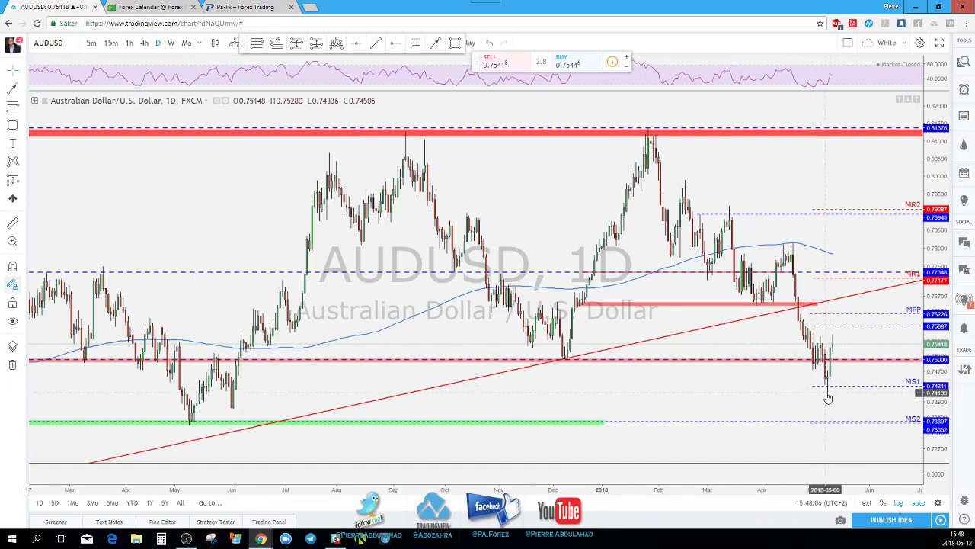
scroll(827, 396, "up", 1)
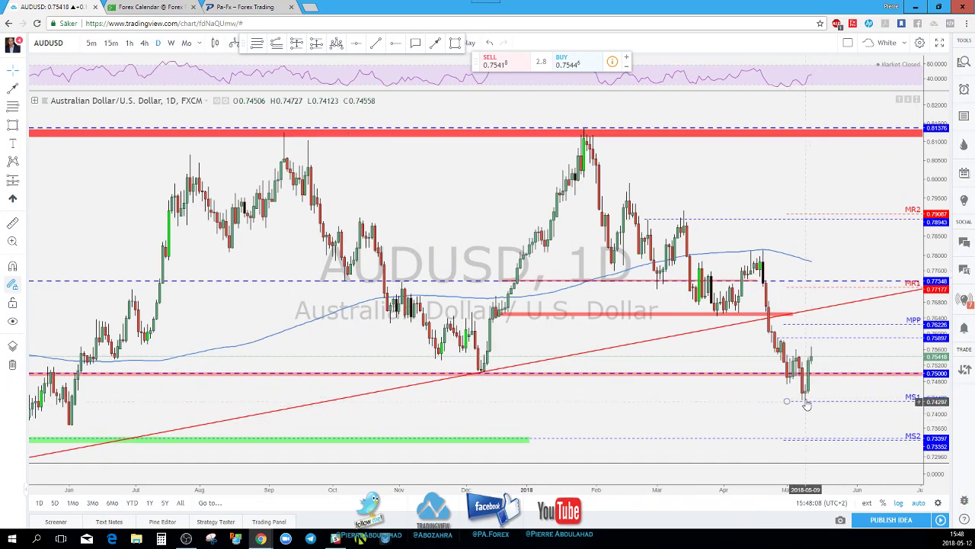
scroll(806, 396, "up", 1)
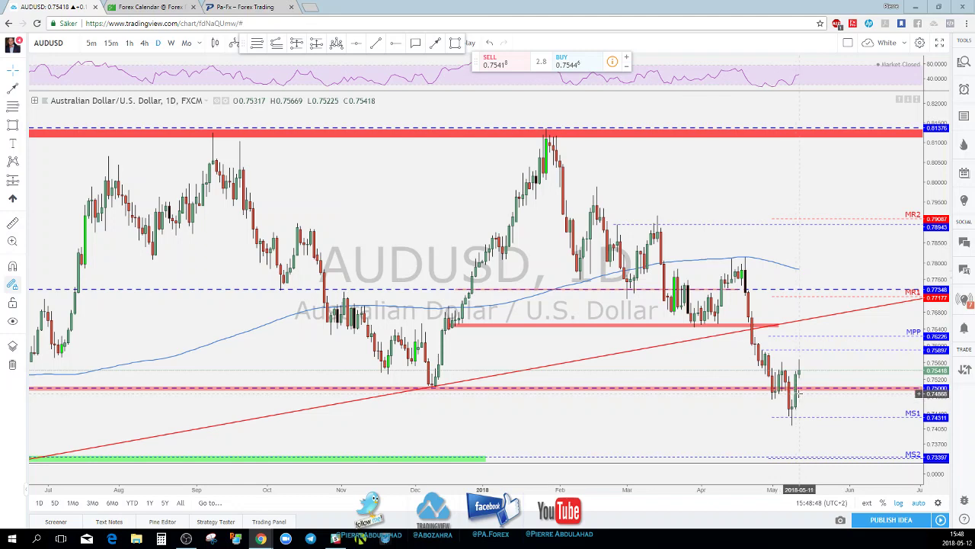
scroll(796, 404, "up", 1)
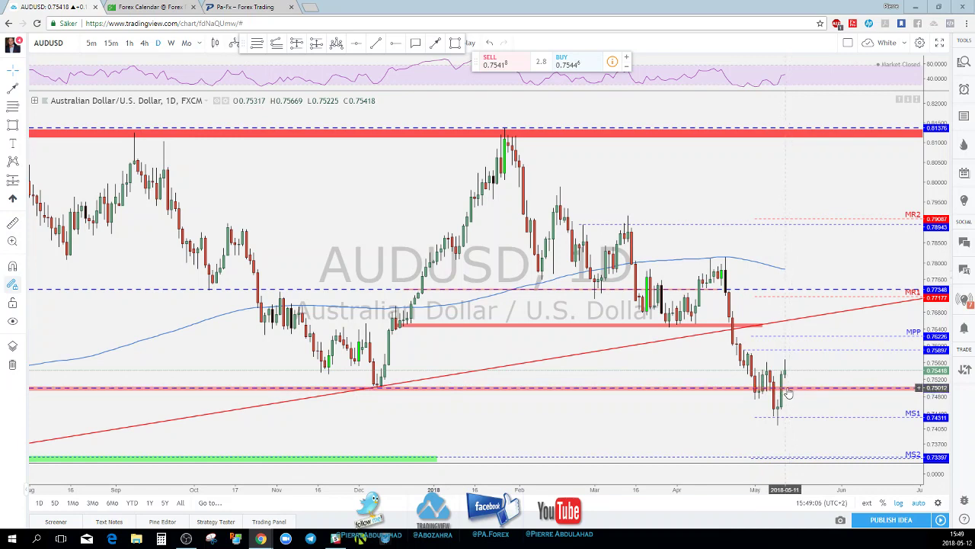
scroll(788, 393, "down", 4)
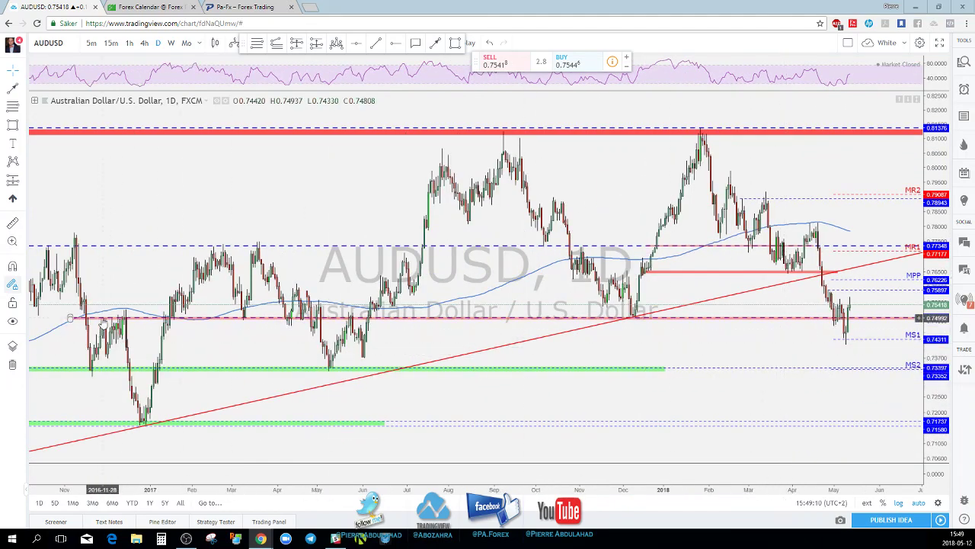
scroll(655, 320, "up", 3)
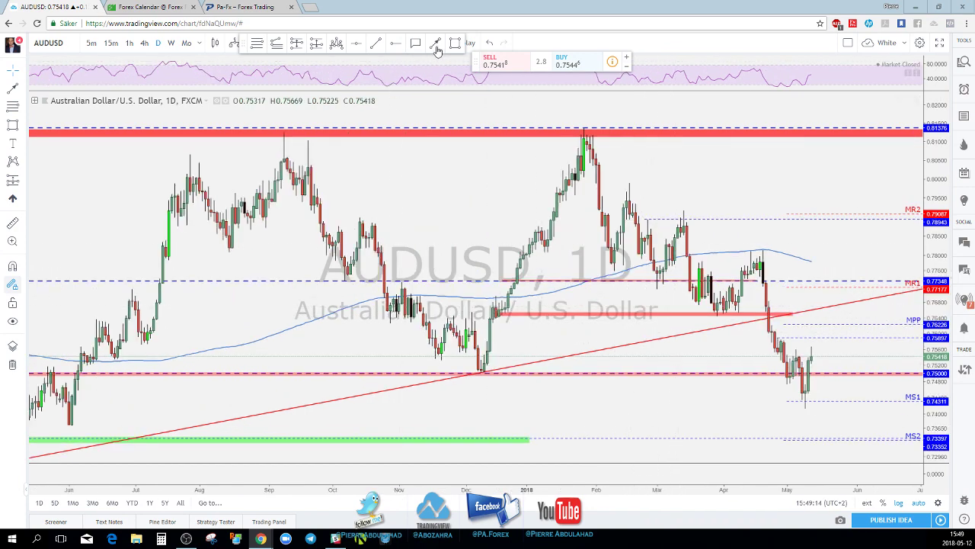
Step: View AUDUSD on the 4-hour and then the 1-hour timeframe, and delete the two old red arrows between 0.75000 and 0.75550
left_click(144, 44)
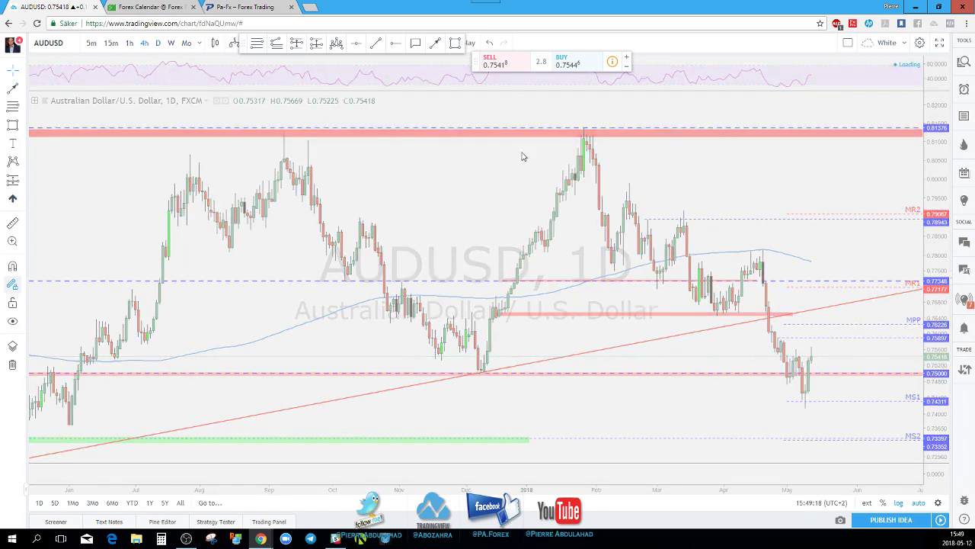
scroll(605, 218, "up", 3)
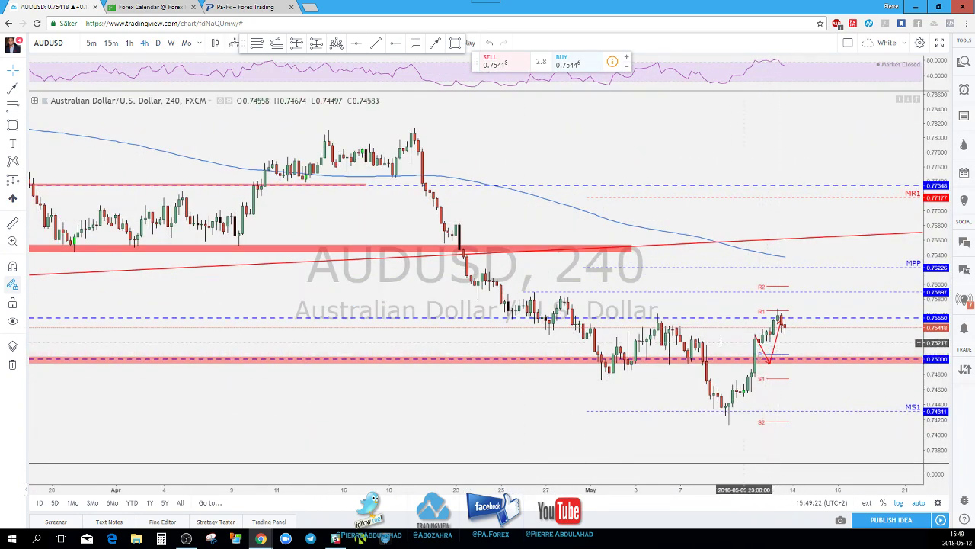
left_click(129, 43)
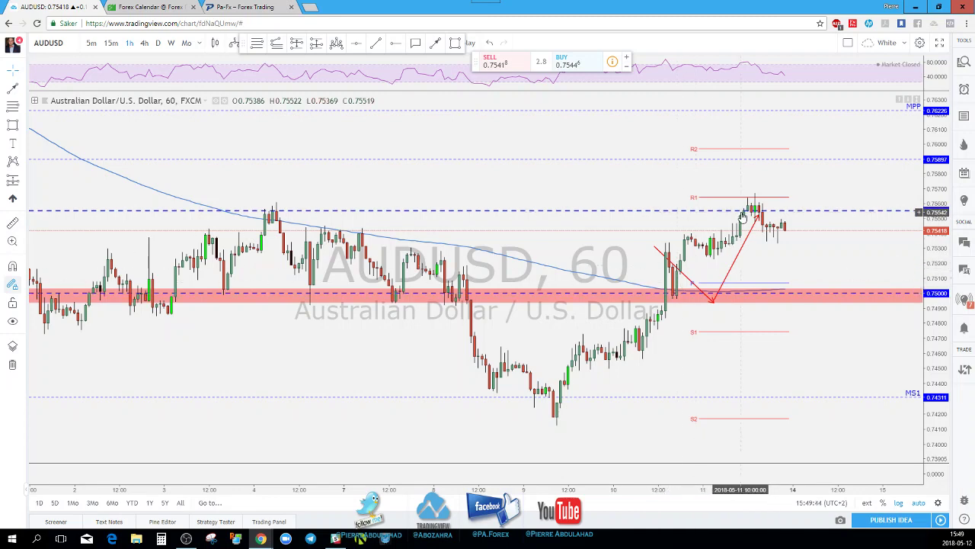
scroll(743, 217, "down", 1)
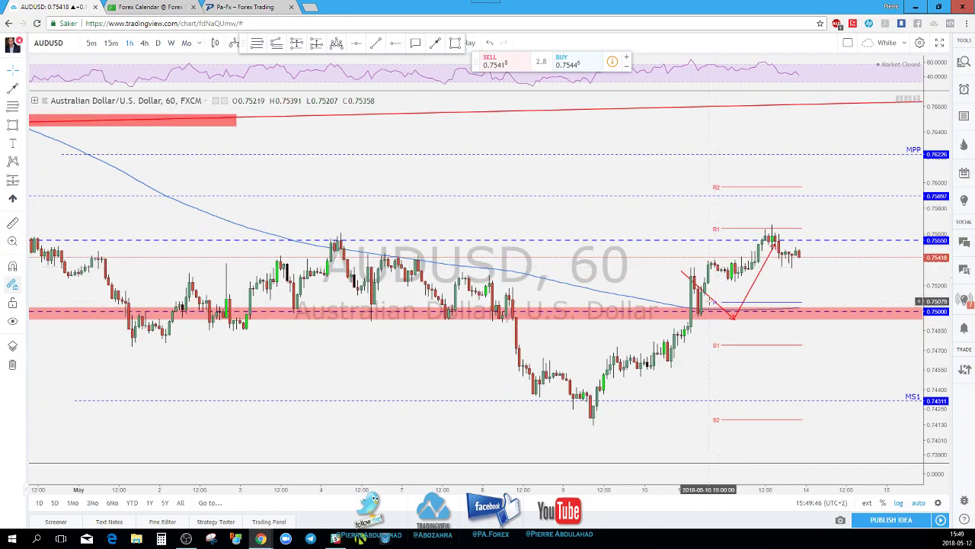
left_click(711, 296)
key("Delete")
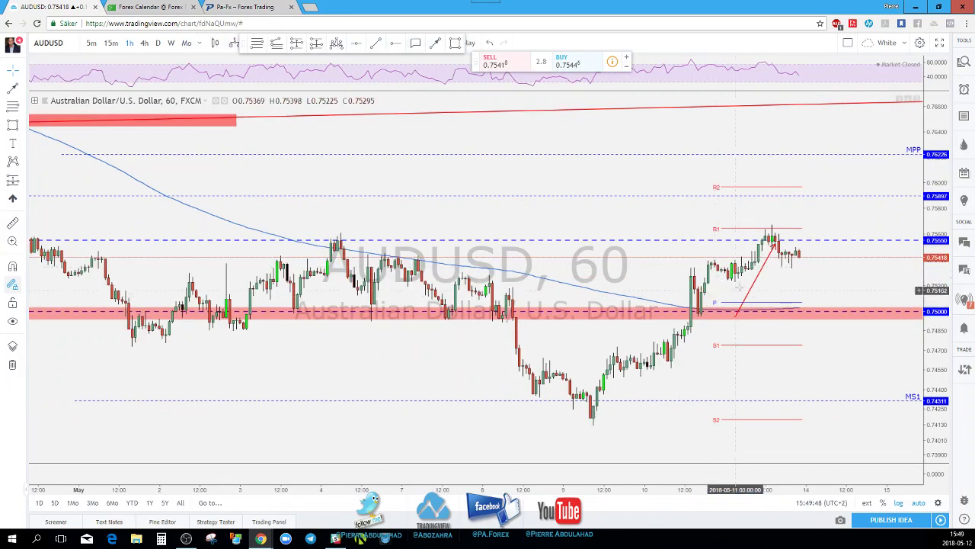
key("Delete")
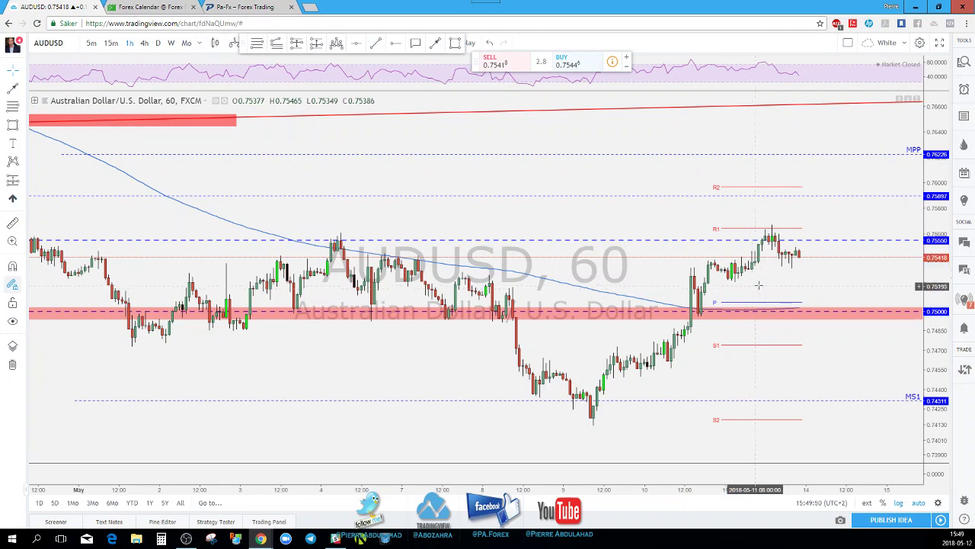
Step: Try arrows on the 1-hour chart from about 0.7542 down to 0.7501 and up to about 0.7572, and remove them
scroll(760, 284, "down", 2)
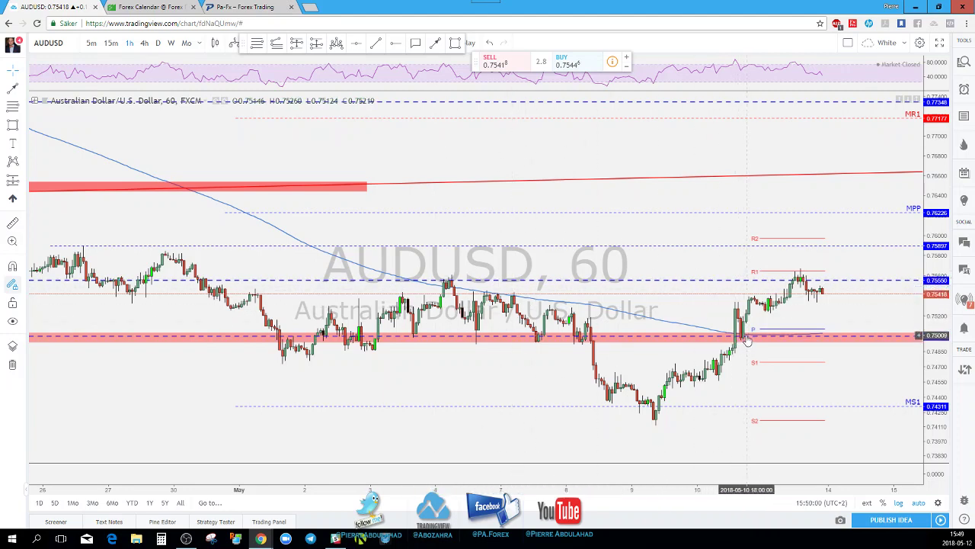
scroll(744, 340, "up", 1)
left_click(439, 45)
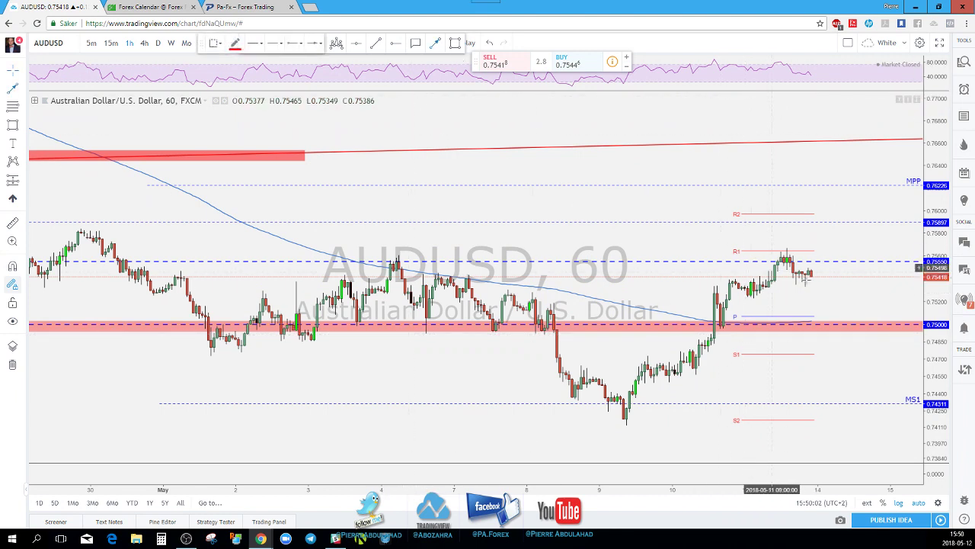
left_click_drag(809, 272, 825, 320)
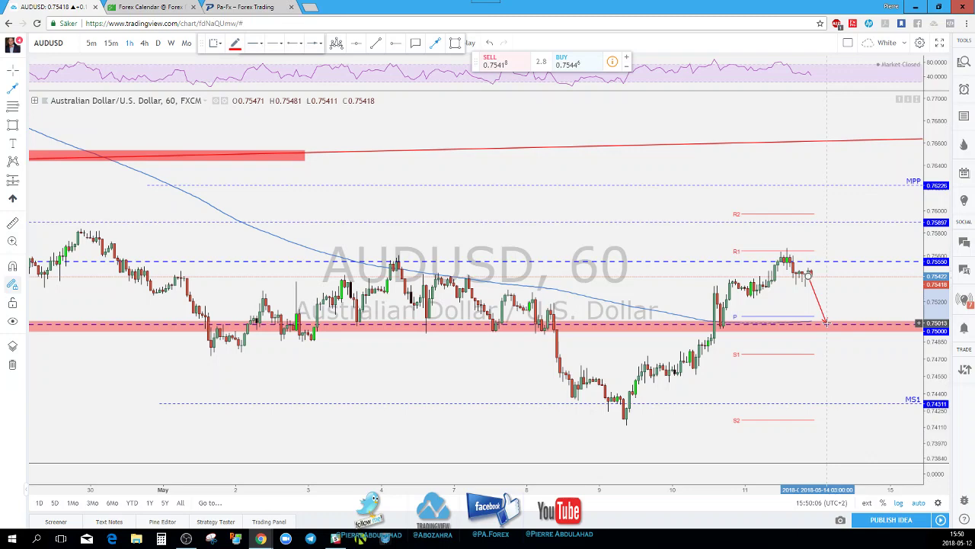
left_click(826, 323)
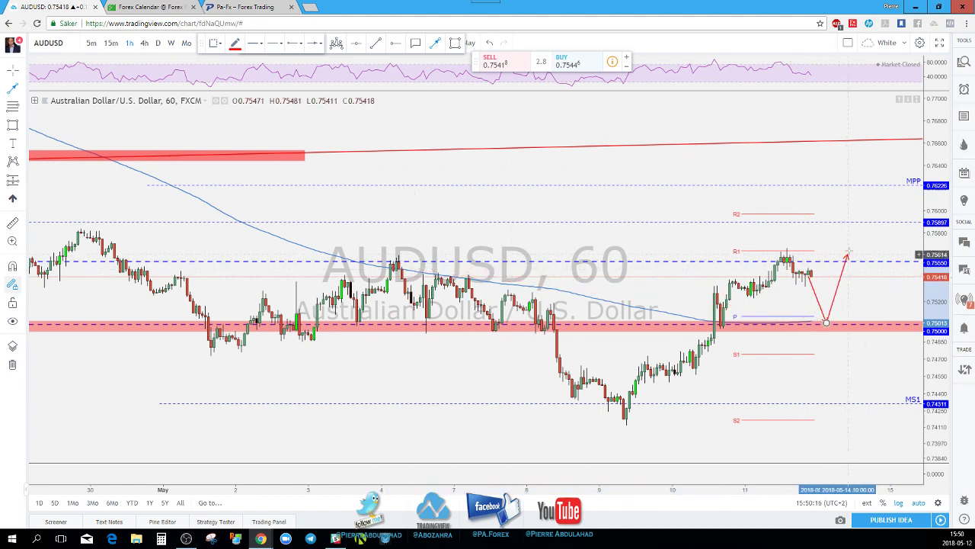
left_click(852, 244)
left_click(862, 264)
key("Escape")
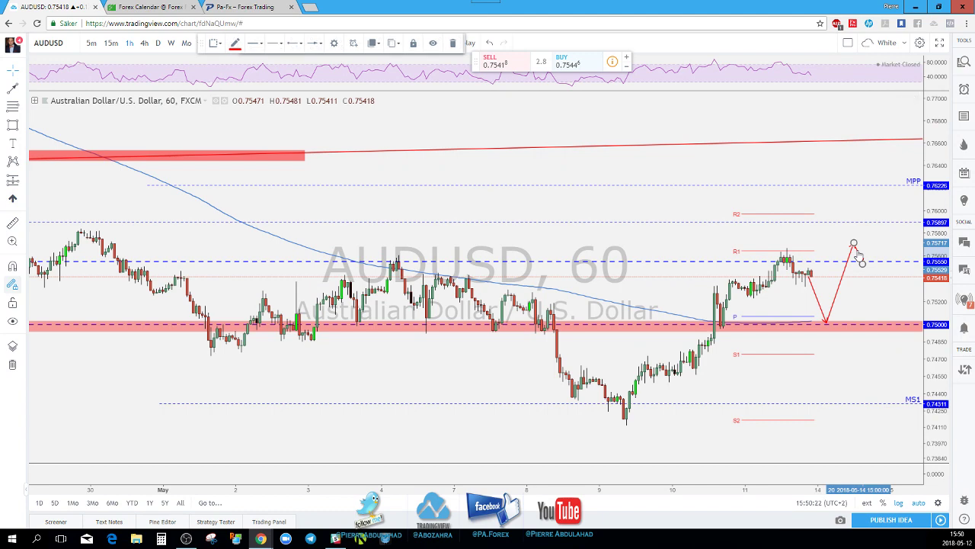
left_click(822, 296)
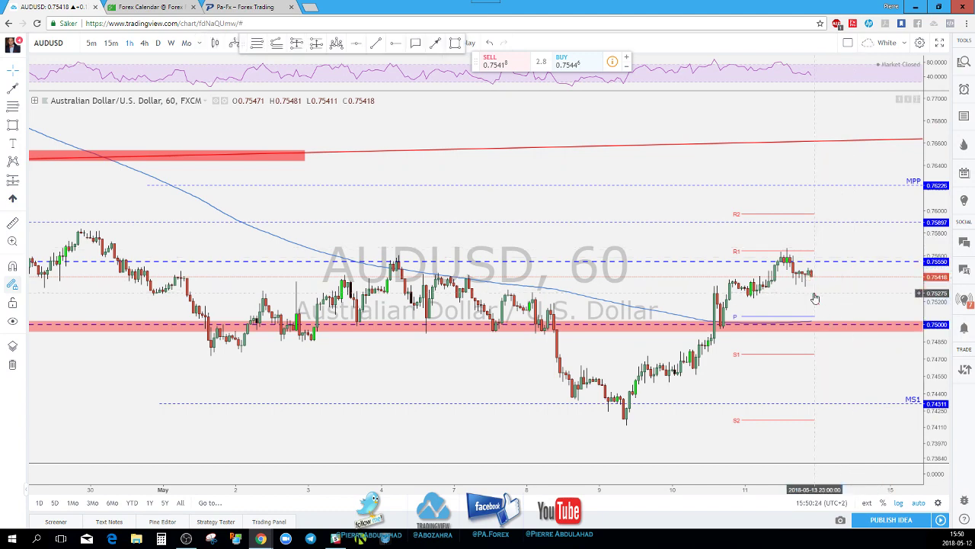
key("Delete")
Step: Switch AUDUSD to the 4-hour timeframe and extend the red zone near 0.76500 forward to about May 18
left_click(145, 43)
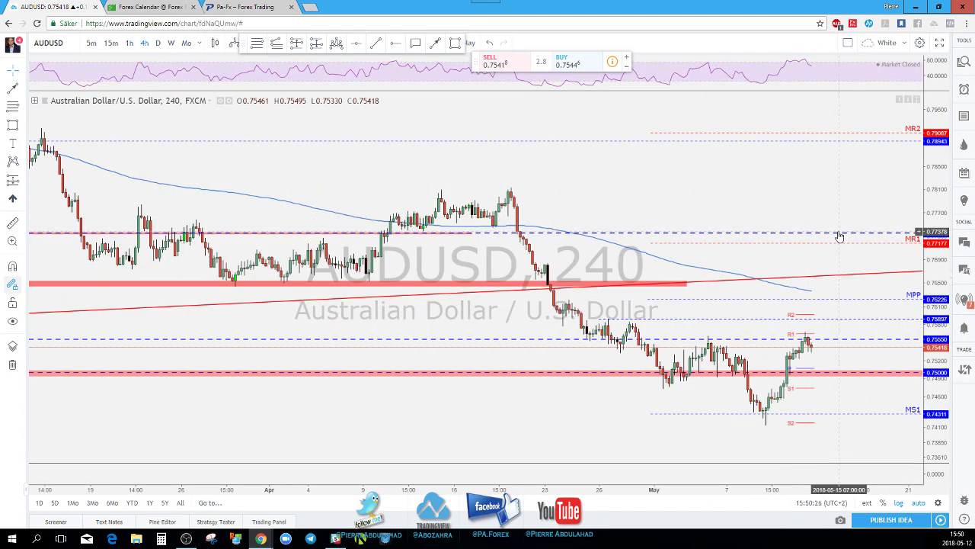
scroll(801, 306, "down", 2)
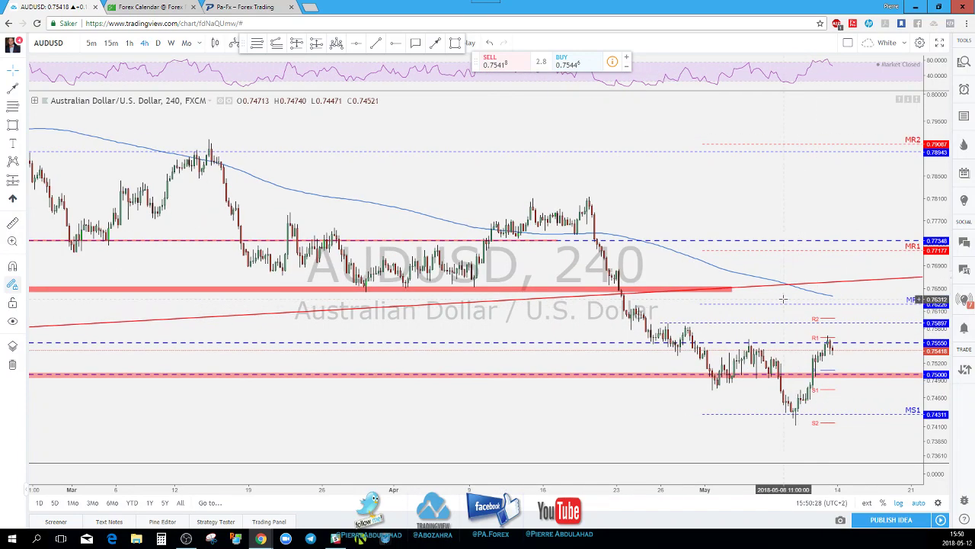
left_click_drag(733, 287, 898, 287)
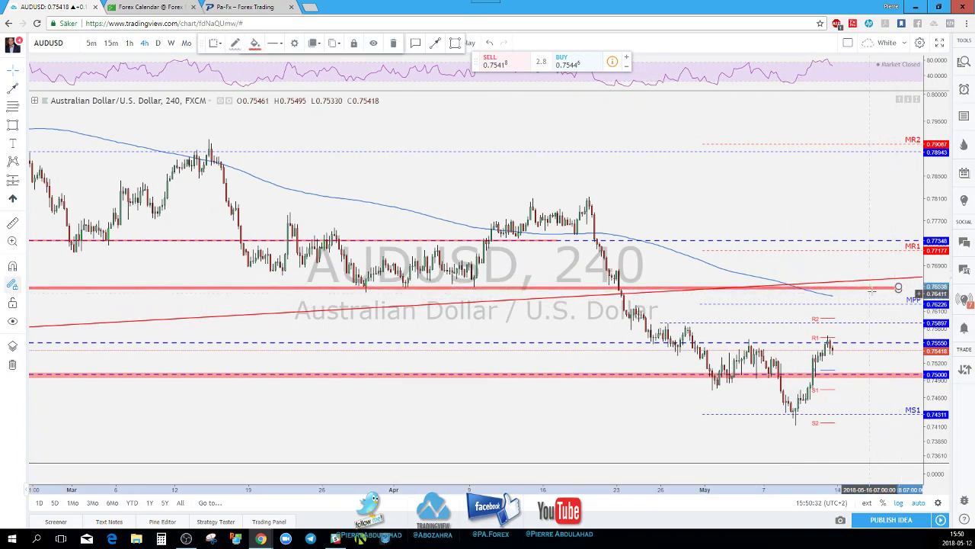
Step: Try arrows from about 0.7555 down to 0.7501 and up to the extended red zone at about 0.7649, and remove them
left_click(435, 43)
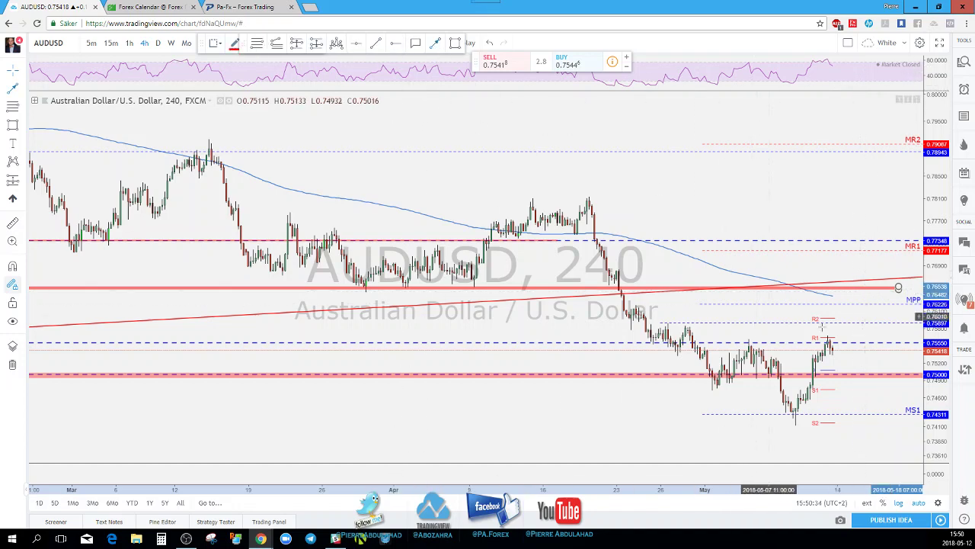
mouse_move(829, 341)
left_mouse_down()
mouse_move(845, 373)
mouse_move(821, 336)
left_mouse_up()
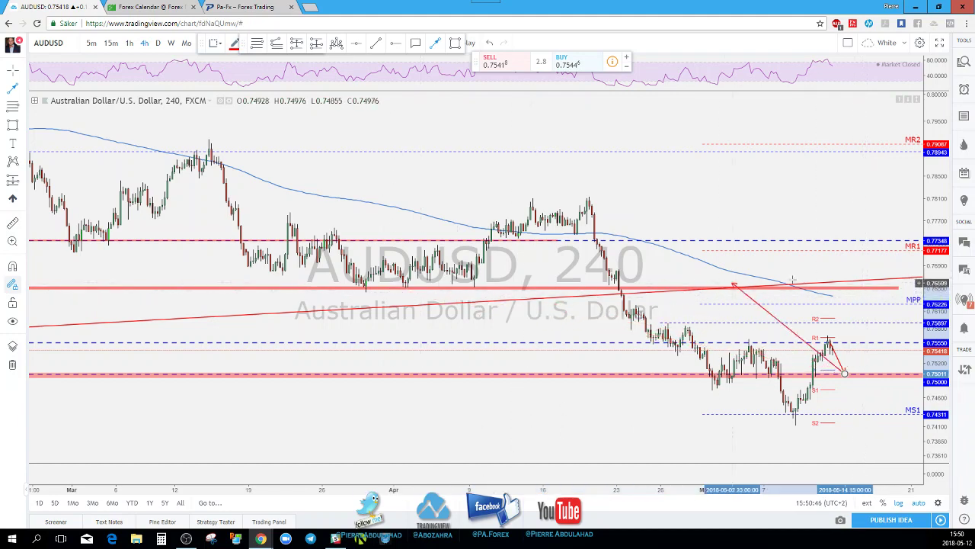
double_click(869, 289)
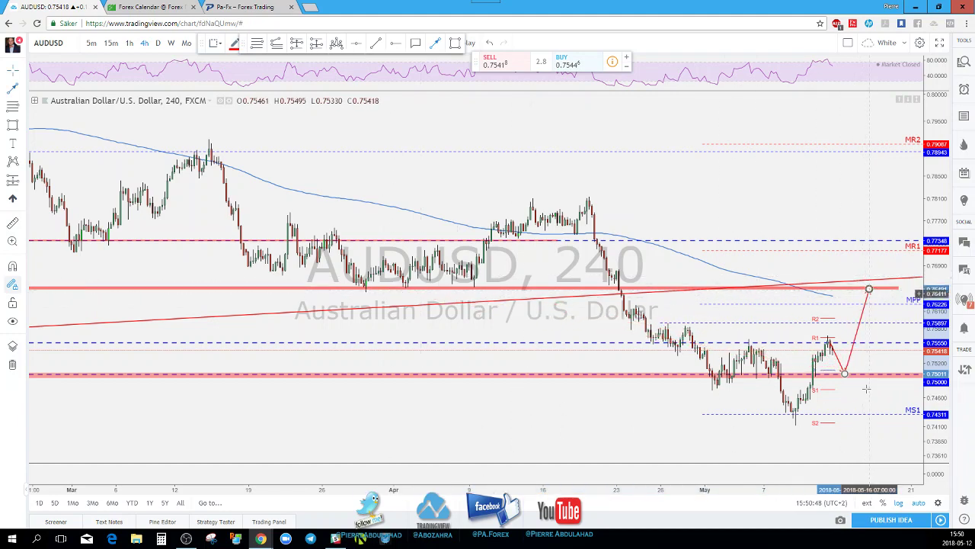
right_click(873, 412)
left_click(717, 388)
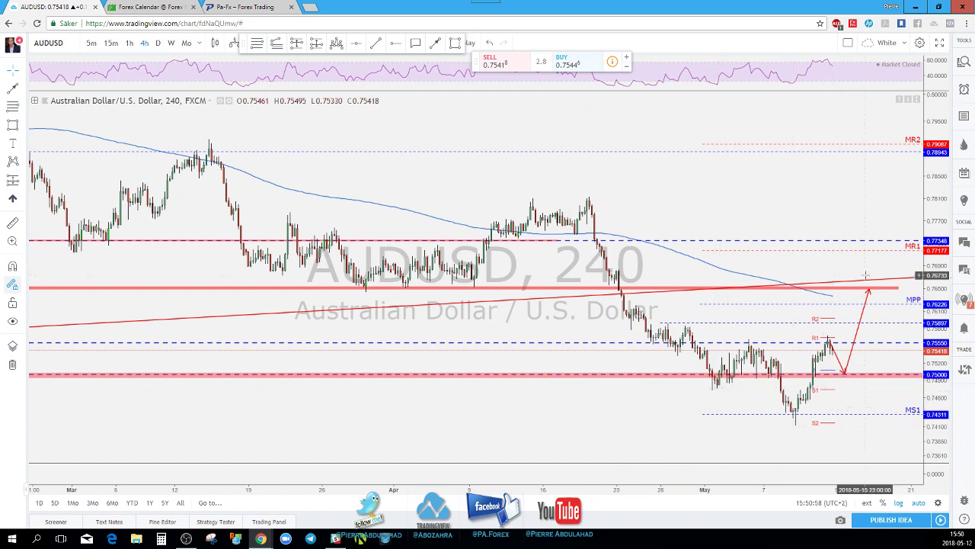
left_click(864, 320)
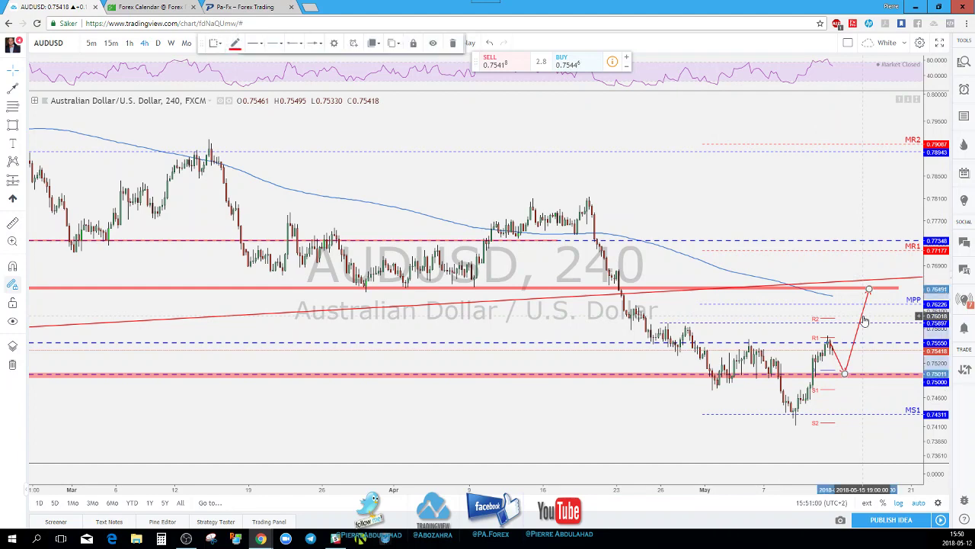
key("Delete")
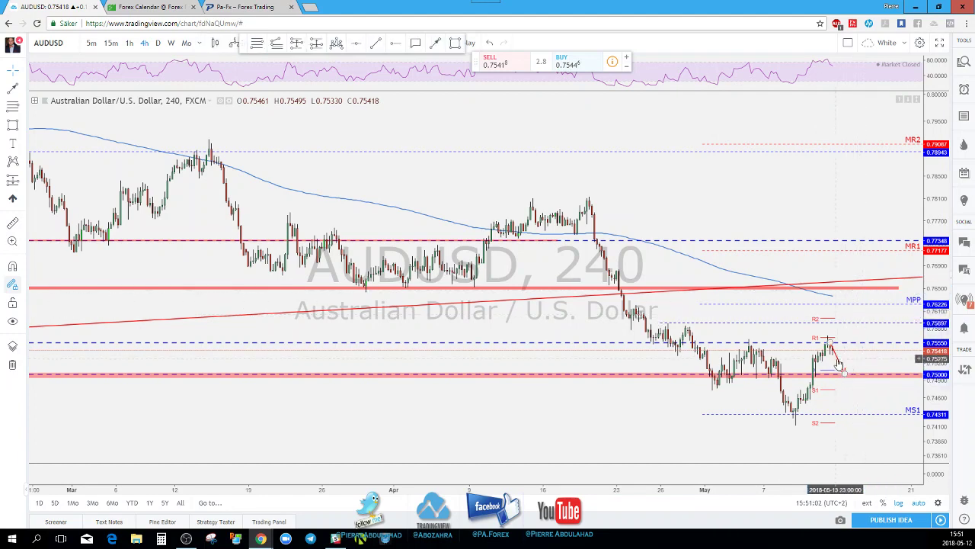
scroll(851, 354, "down", 1)
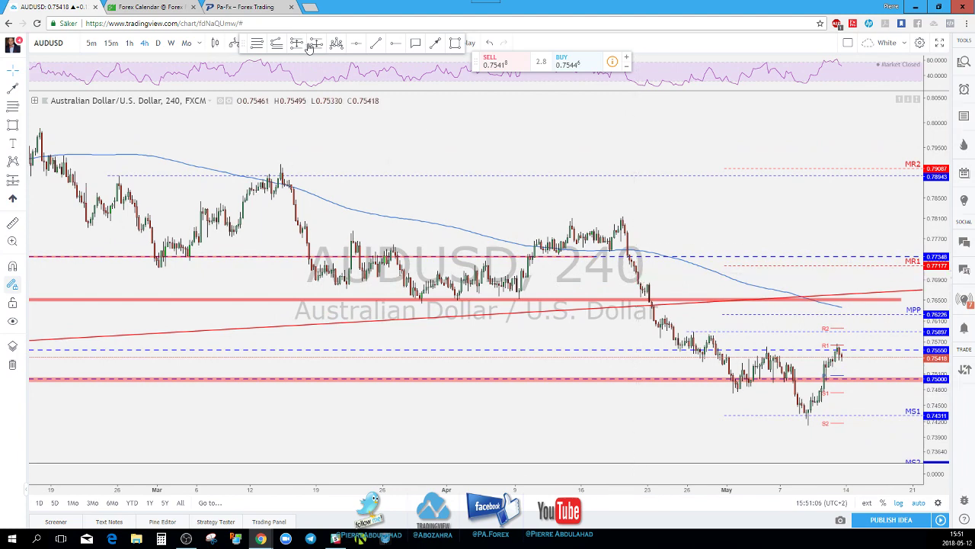
Step: Return to the daily timeframe and open the CHFJPY chart to examine price around the 110.390 level
left_click(159, 42)
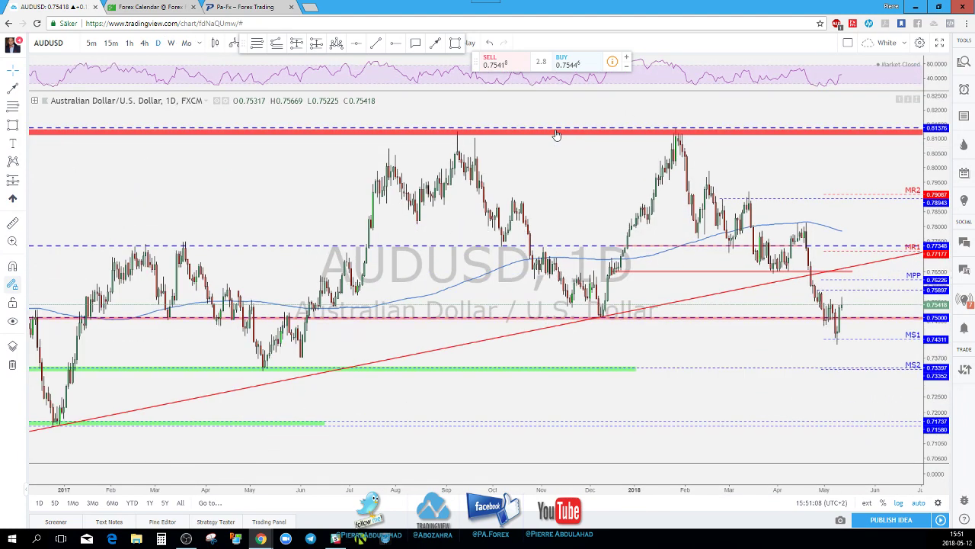
key("Down")
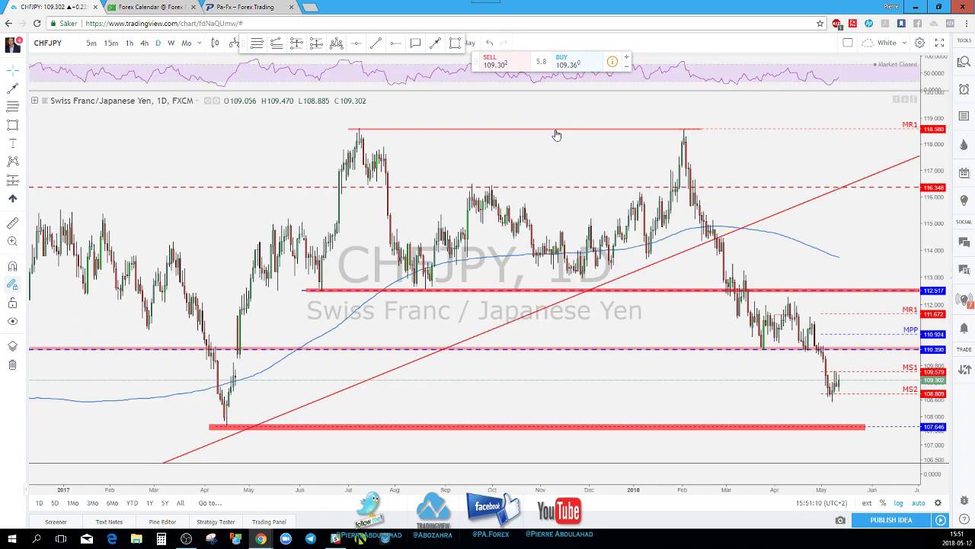
scroll(724, 291, "up", 1)
scroll(730, 288, "down", 1)
scroll(793, 272, "up", 1)
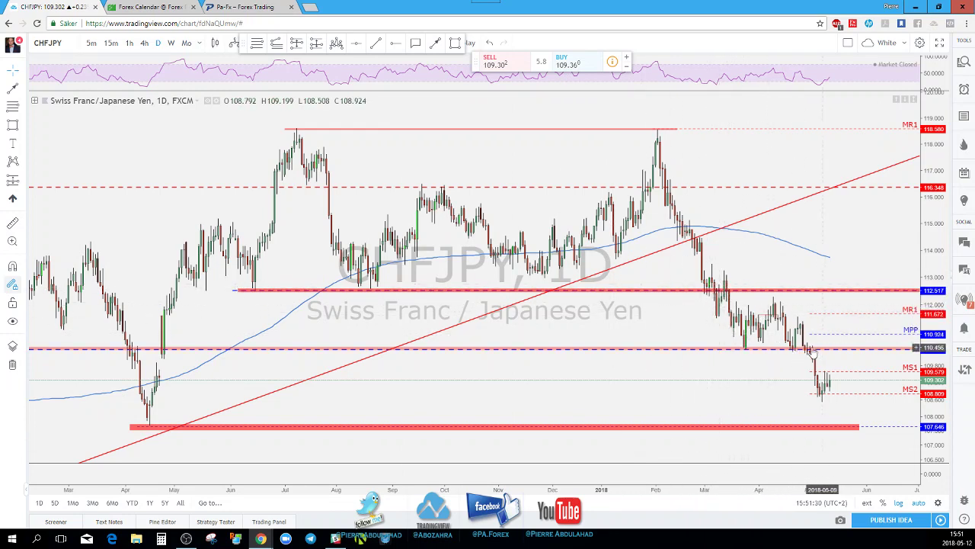
scroll(495, 347, "down", 1)
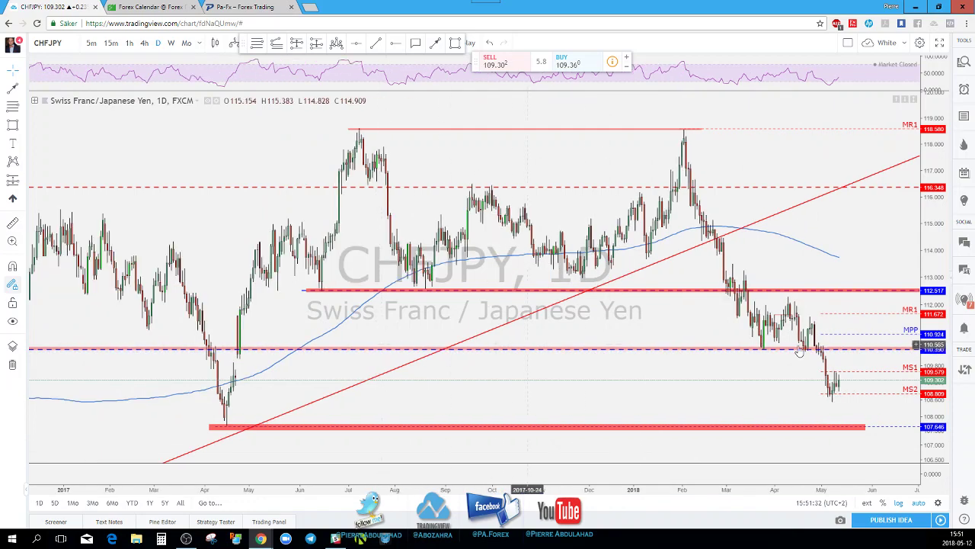
scroll(754, 355, "down", 1)
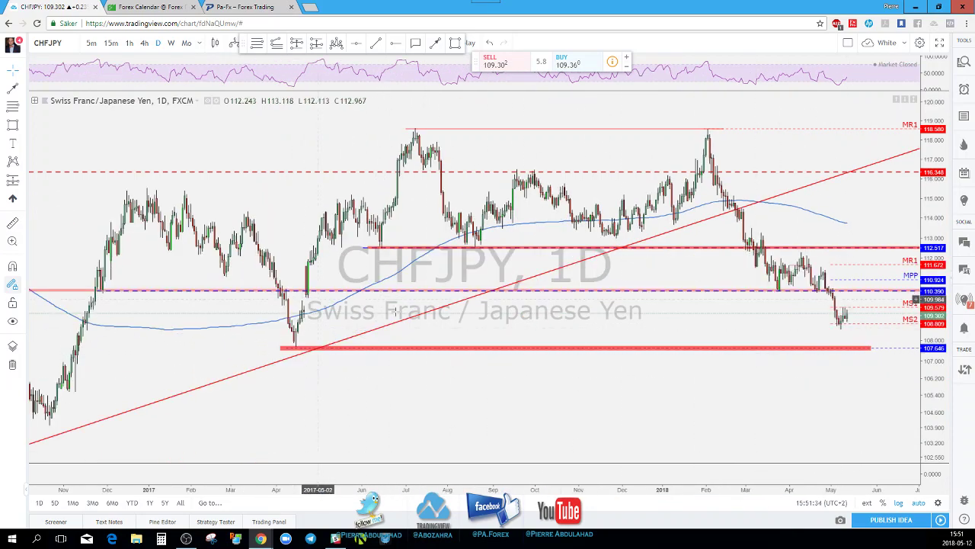
Step: Draw an arrow on CHFJPY from about 109.22 down to the red zone at about 107.61
scroll(759, 352, "up", 1)
scroll(829, 350, "down", 1)
scroll(829, 350, "up", 1)
left_click(435, 43)
left_click_drag(831, 381, 848, 426)
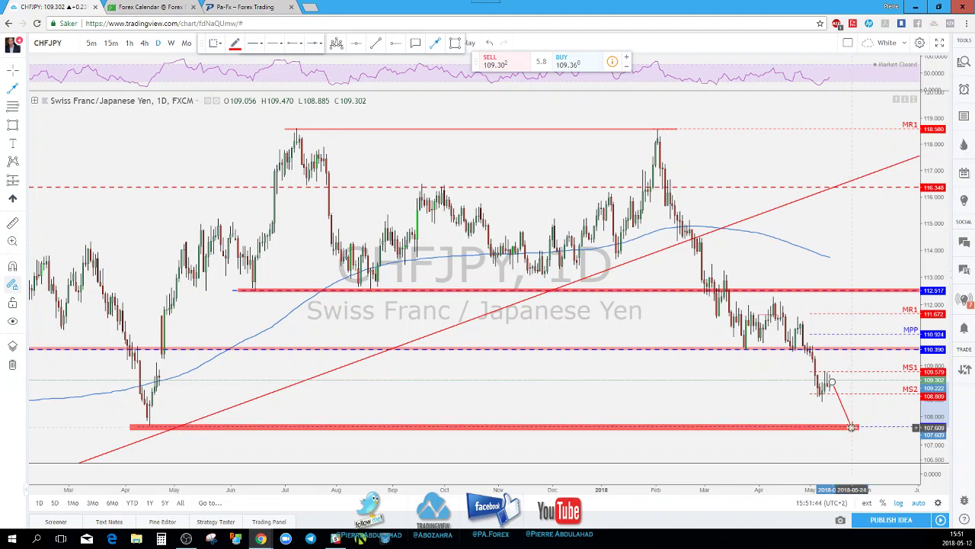
left_click(851, 426)
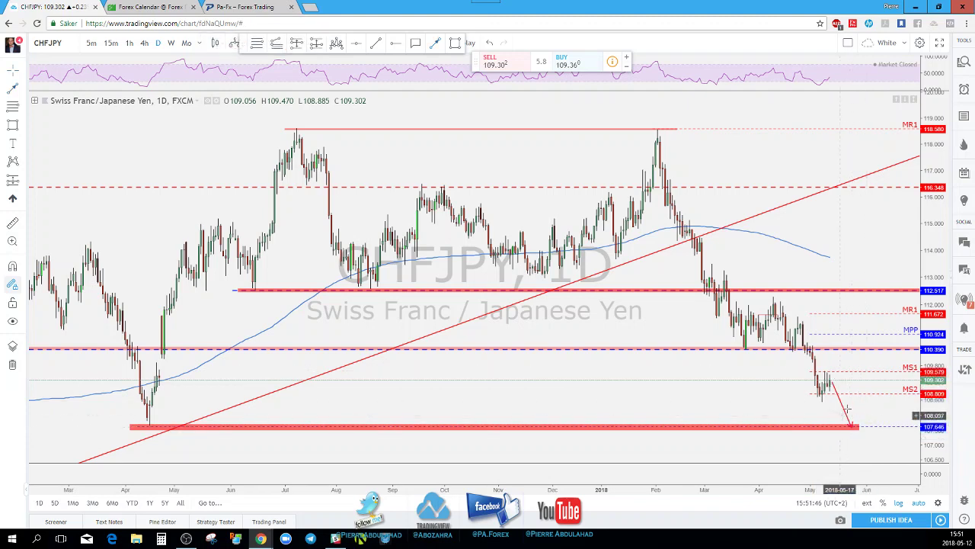
Step: Remove the downward arrow toward the red zone near 107.65 and examine CHFJPY's daily price between MS1 and MS2
key("Escape")
scroll(807, 415, "down", 2)
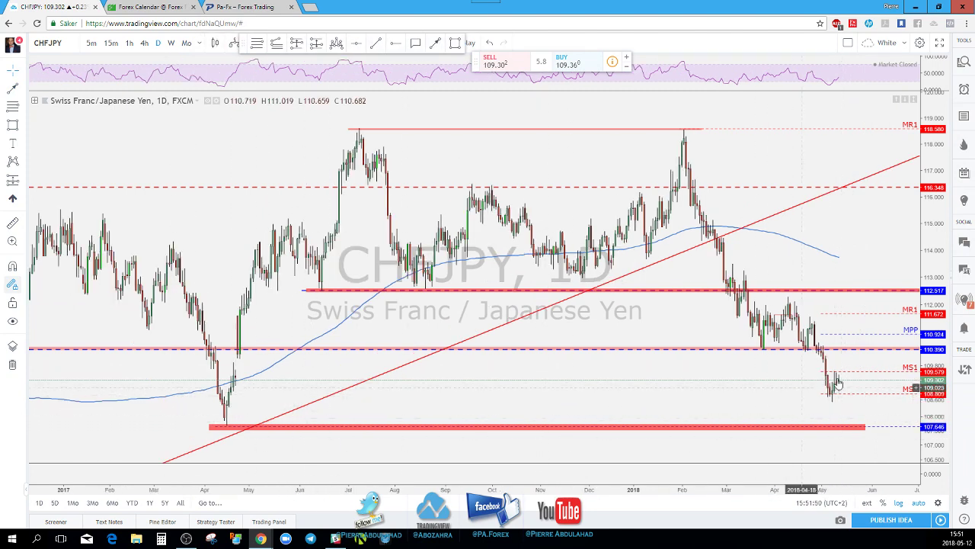
scroll(835, 403, "up", 4)
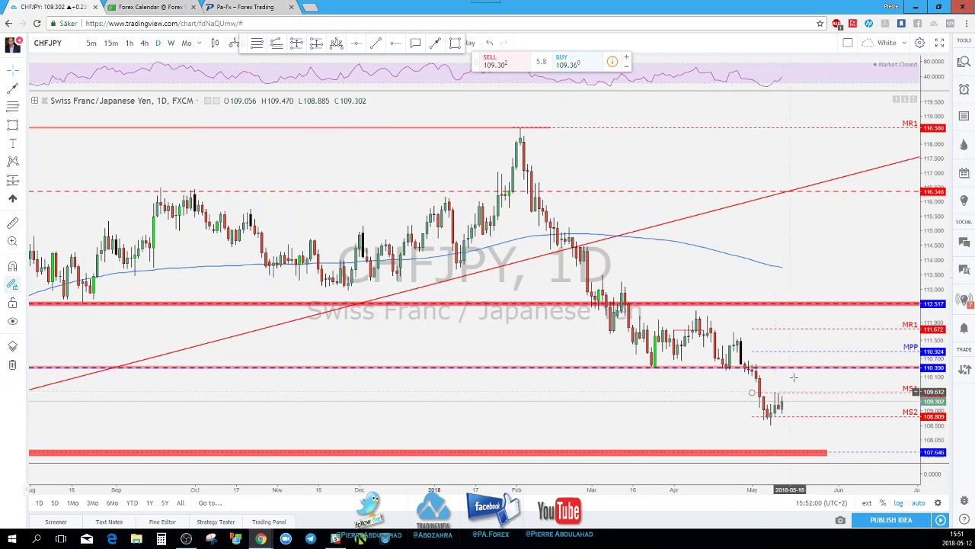
scroll(793, 377, "down", 2)
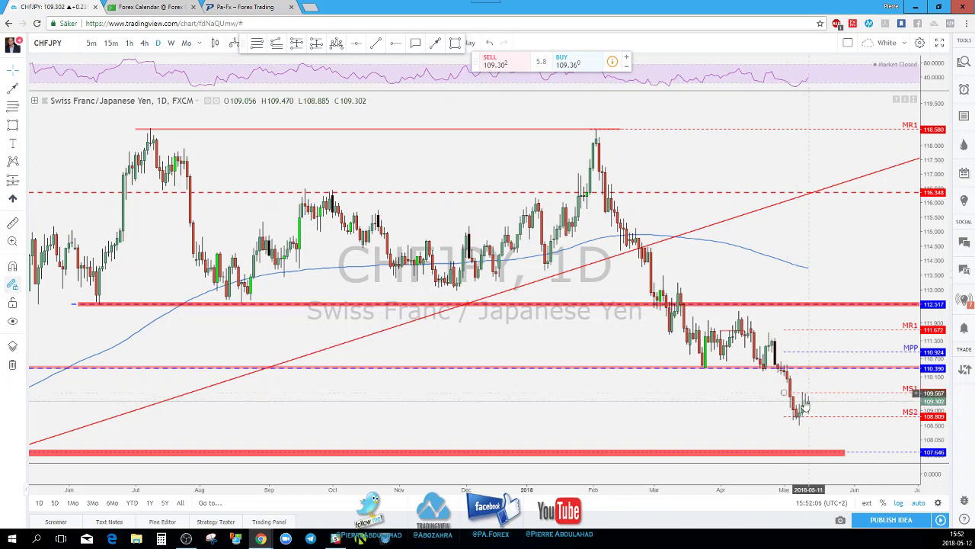
Step: Switch CHFJPY to the 4-hour timeframe and draw a rectangle from about 109.55 to 108.62, spanning May 1 to May 18
left_click(144, 42)
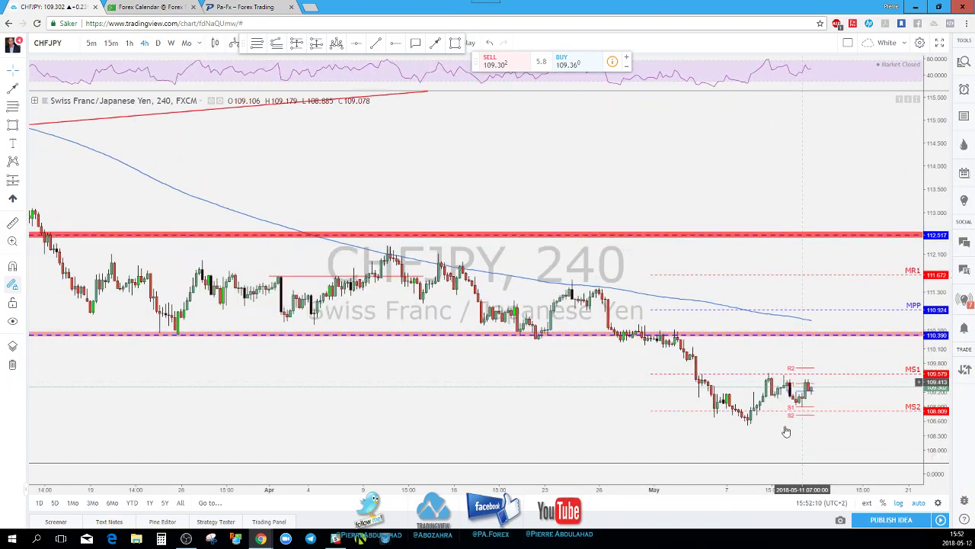
left_click(12, 124)
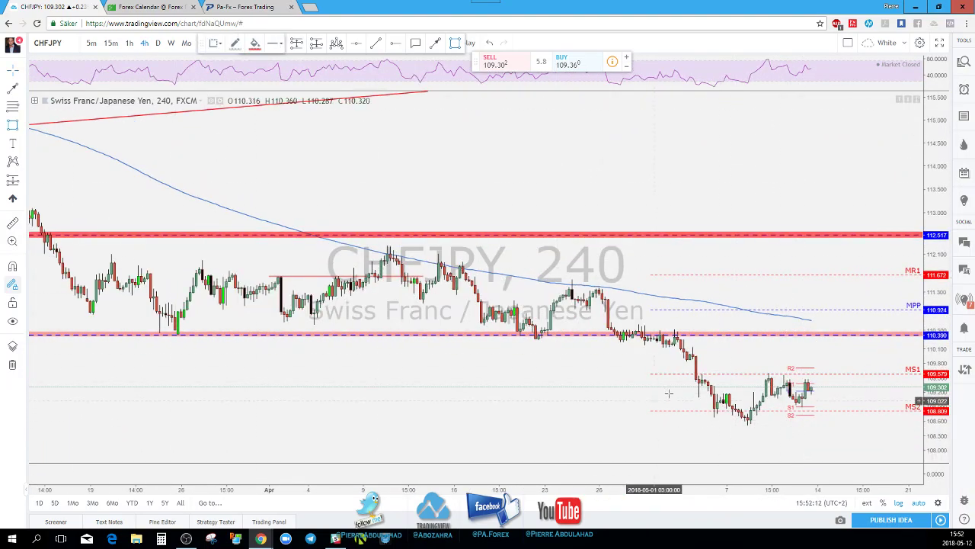
mouse_move(670, 374)
left_mouse_down()
mouse_move(867, 411)
mouse_move(903, 396)
mouse_move(907, 381)
mouse_move(893, 419)
left_mouse_up()
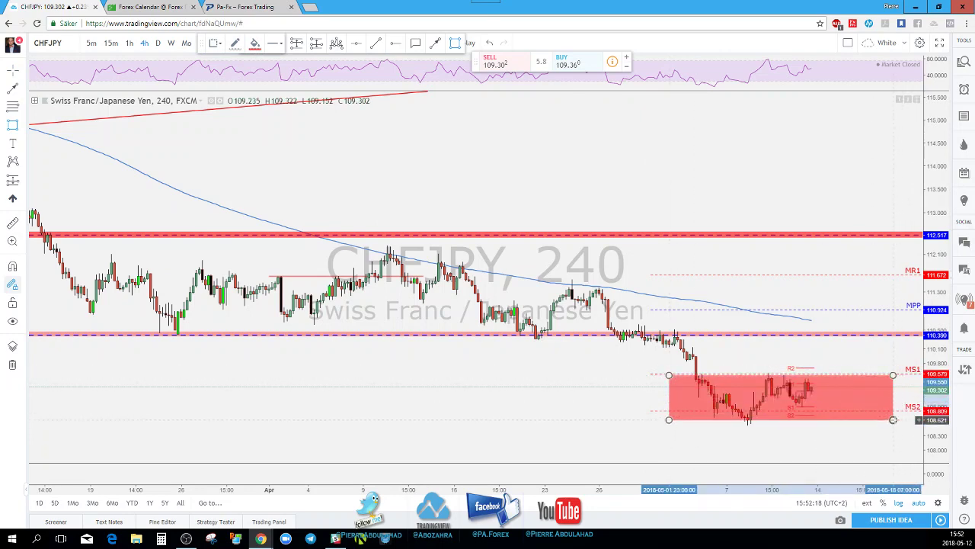
Step: Draw arrows breaking below the rectangle, rebounding to about 108.69 and falling to the red zone near 107.65
left_click(820, 418)
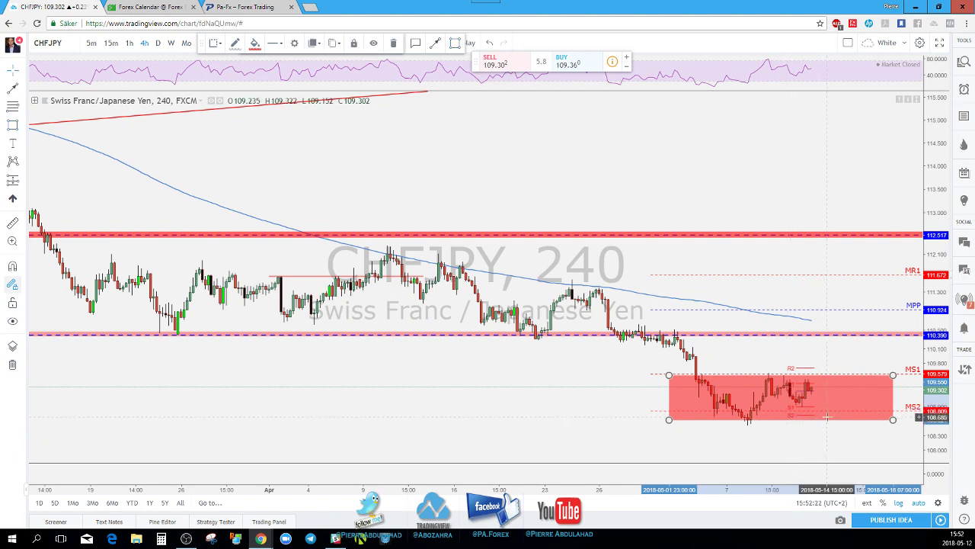
left_click(820, 416)
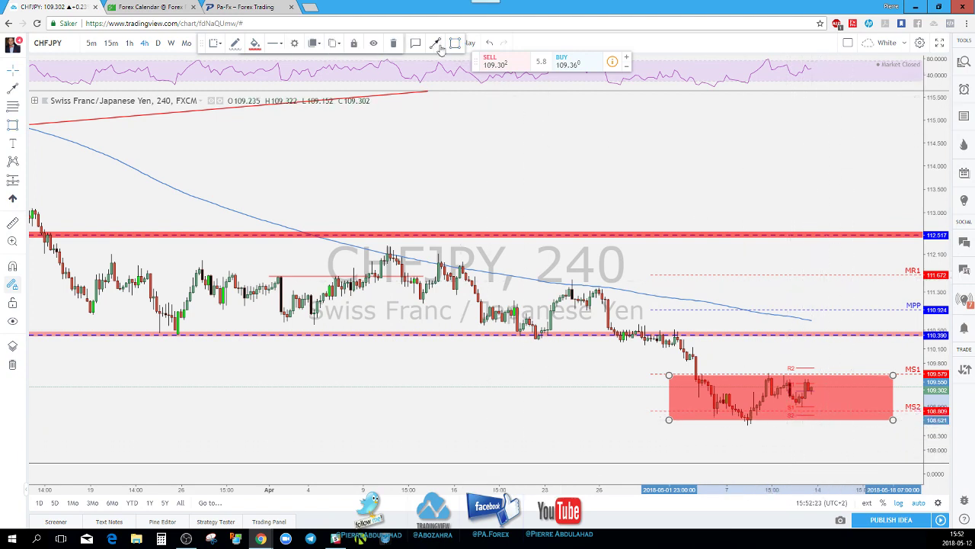
left_click(817, 411)
left_click(826, 425)
left_click(833, 417)
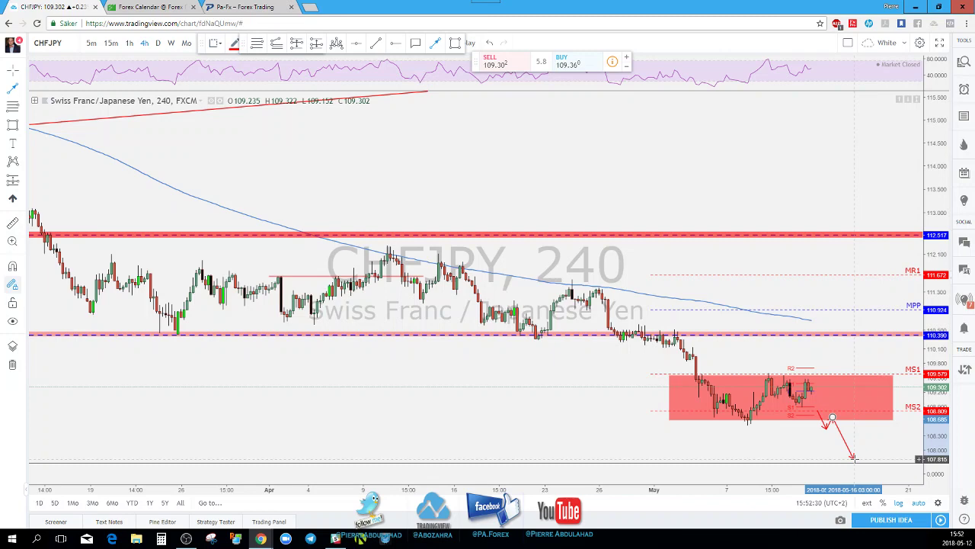
scroll(853, 458, "down", 4)
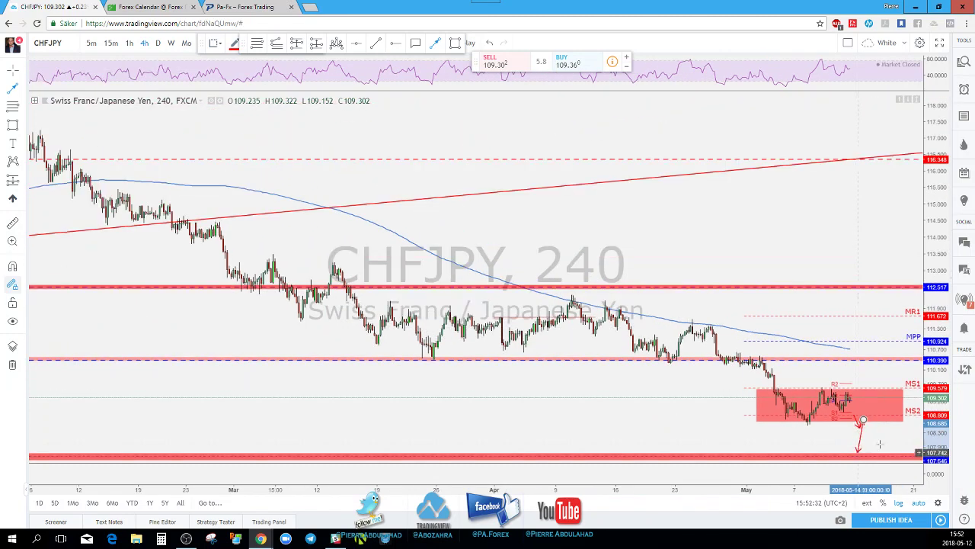
left_click(884, 455)
Step: Remove the downward path arrows and delete the red rectangle from the 4-hour CHFJPY chart
scroll(869, 446, "up", 2)
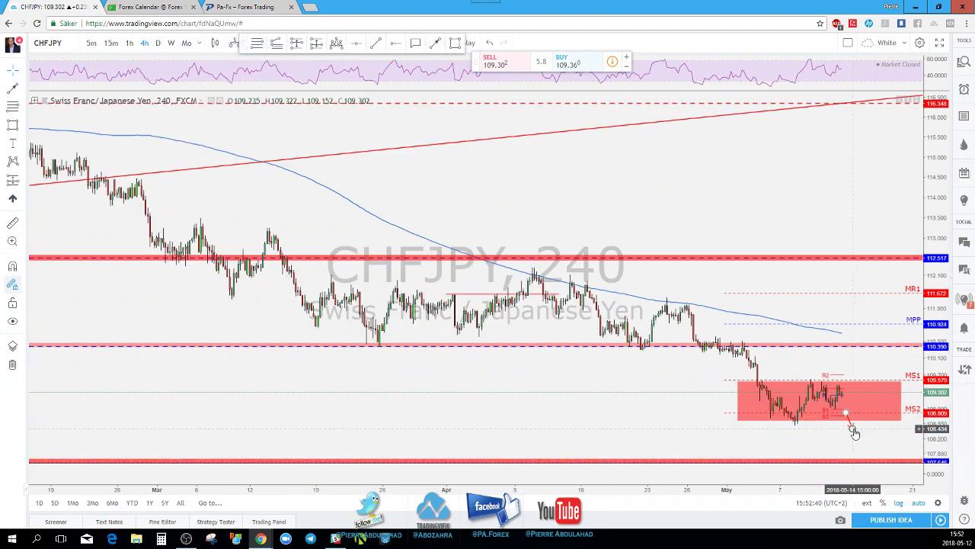
scroll(865, 450, "down", 1)
left_click_drag(859, 460, 867, 460)
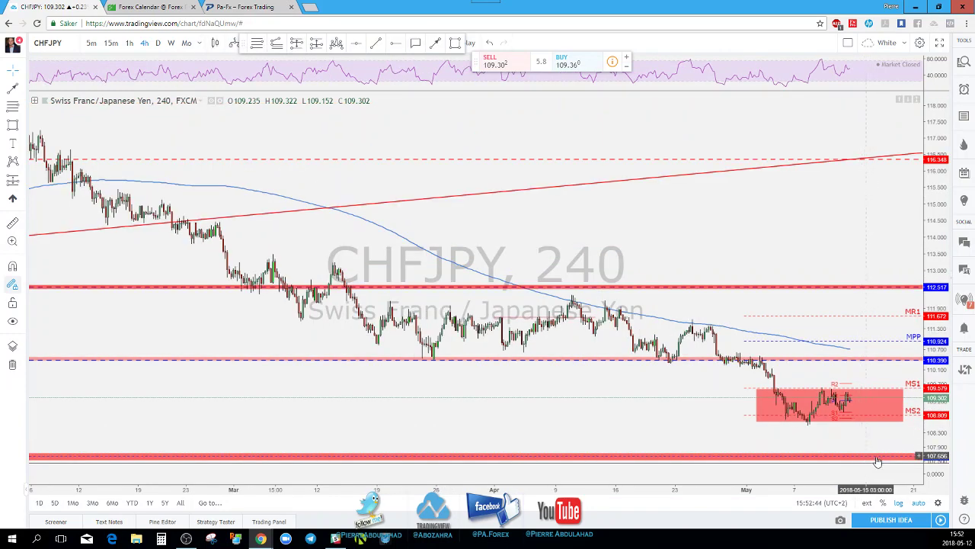
left_click(904, 403)
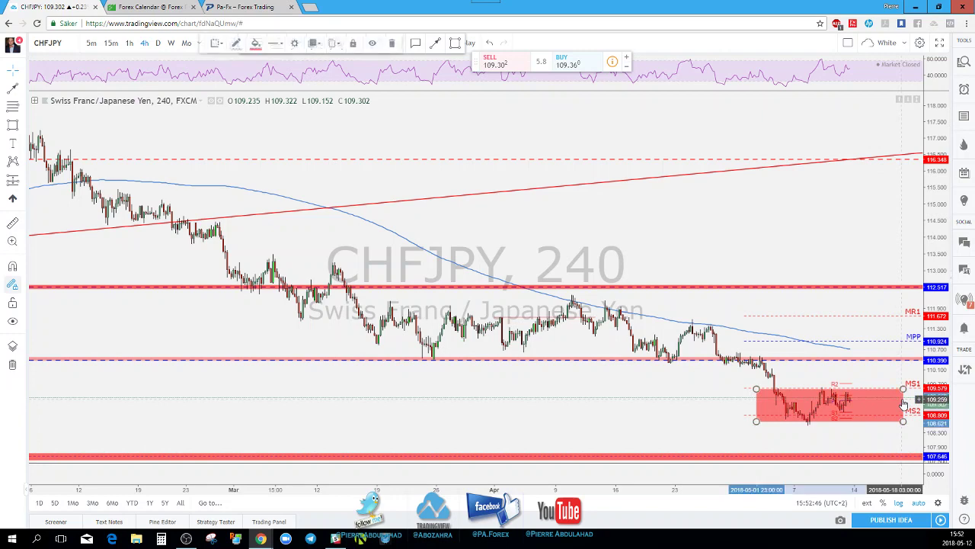
key("Delete")
Step: Draw arrows on CHFJPY from about 109.26 up to 109.87, down to 109.57 and up to the 110.390 zone
scroll(245, 90, "up", 1)
scroll(712, 347, "up", 2)
scroll(716, 347, "up", 1)
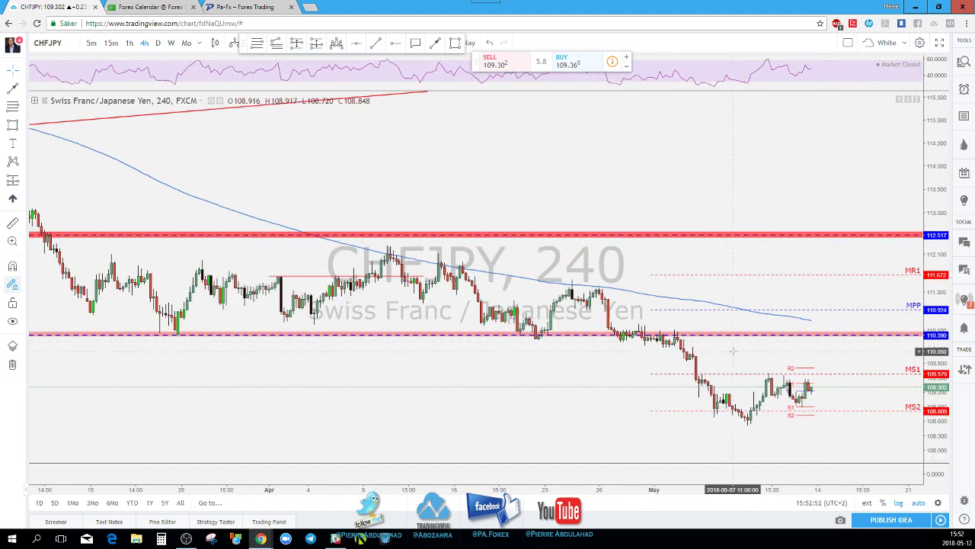
left_click(812, 388)
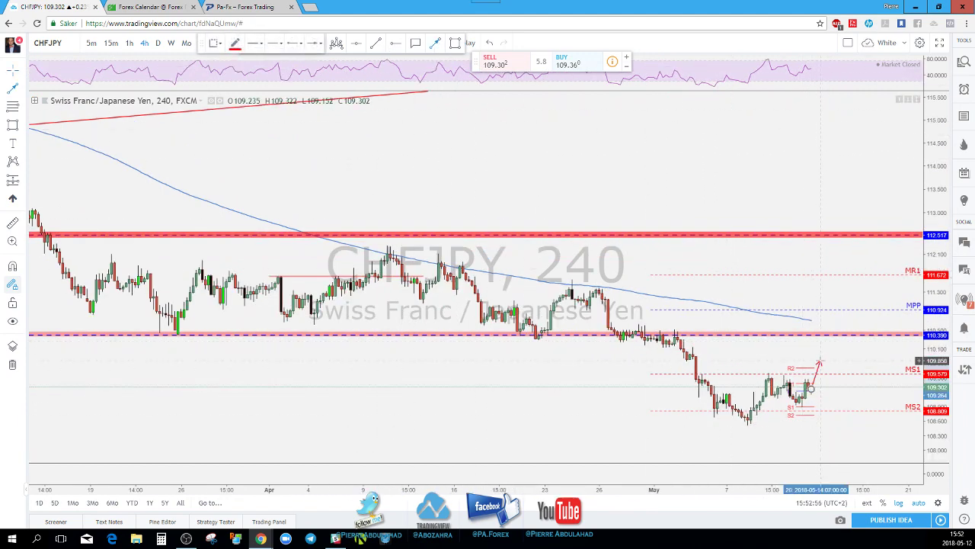
left_click(820, 360)
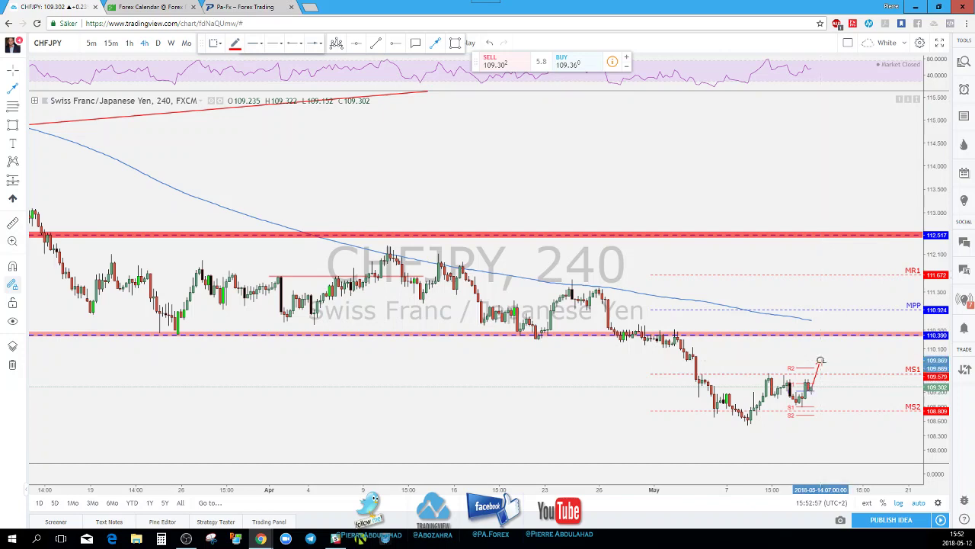
left_click(829, 374)
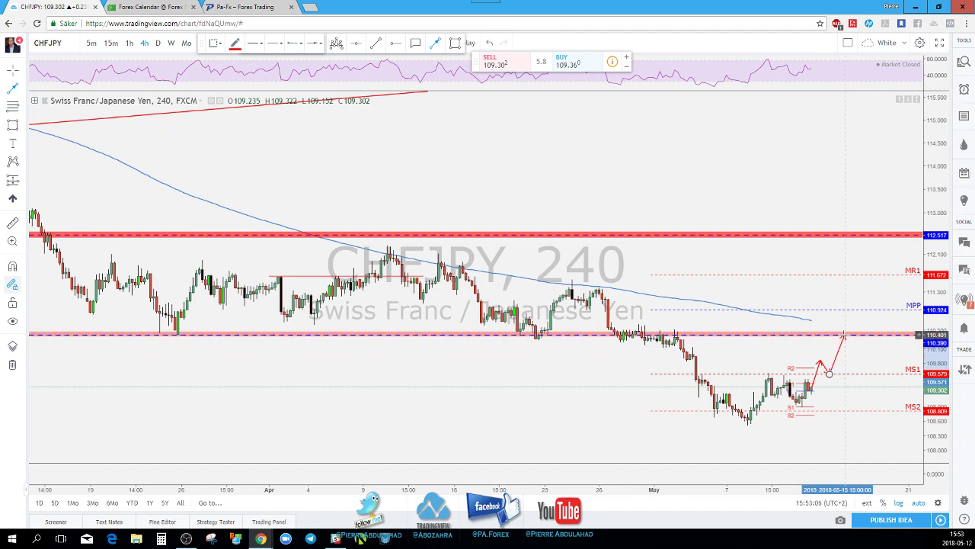
left_click(844, 334)
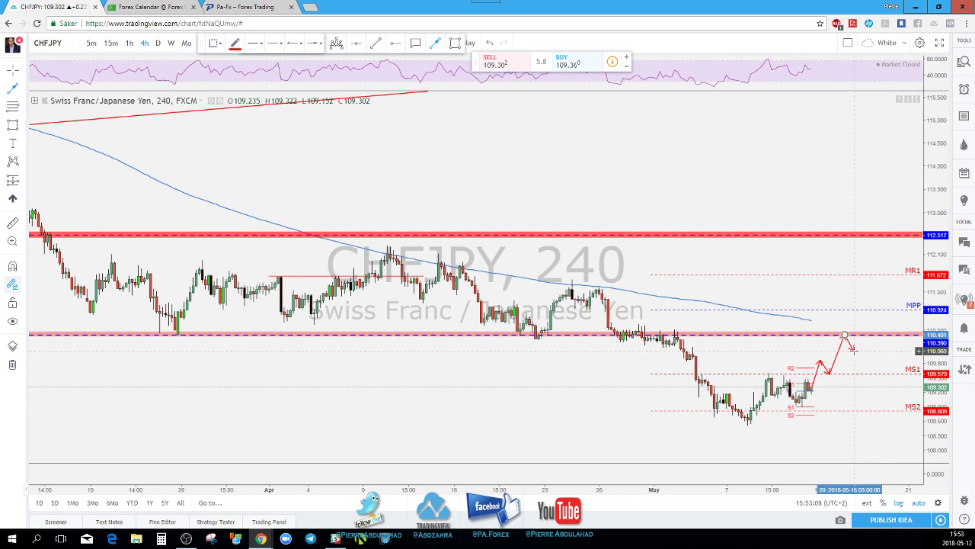
Step: Remove the upward path arrows and return CHFJPY to the daily timeframe to examine its longer price history
key("Escape")
left_click_drag(842, 352, 822, 363)
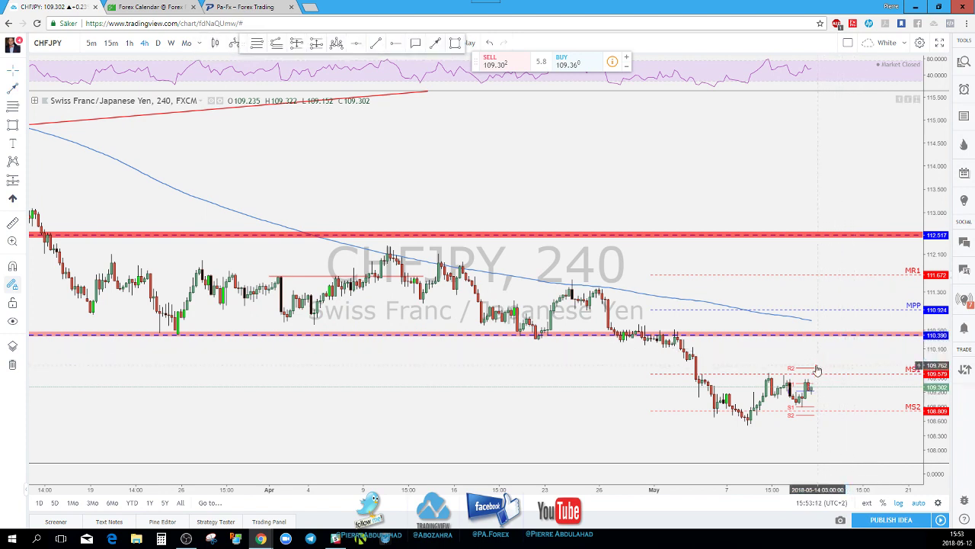
key("Delete")
left_click(158, 44)
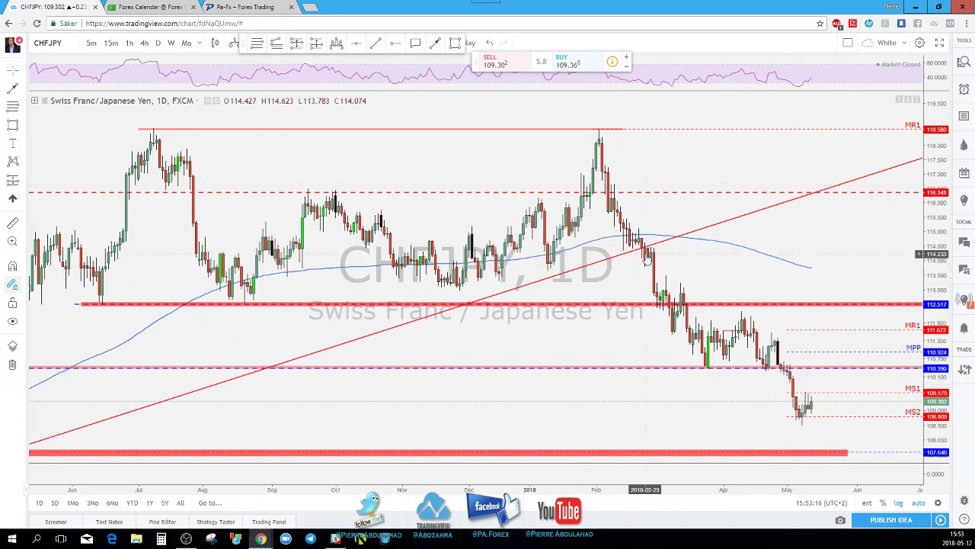
scroll(659, 233, "down", 3)
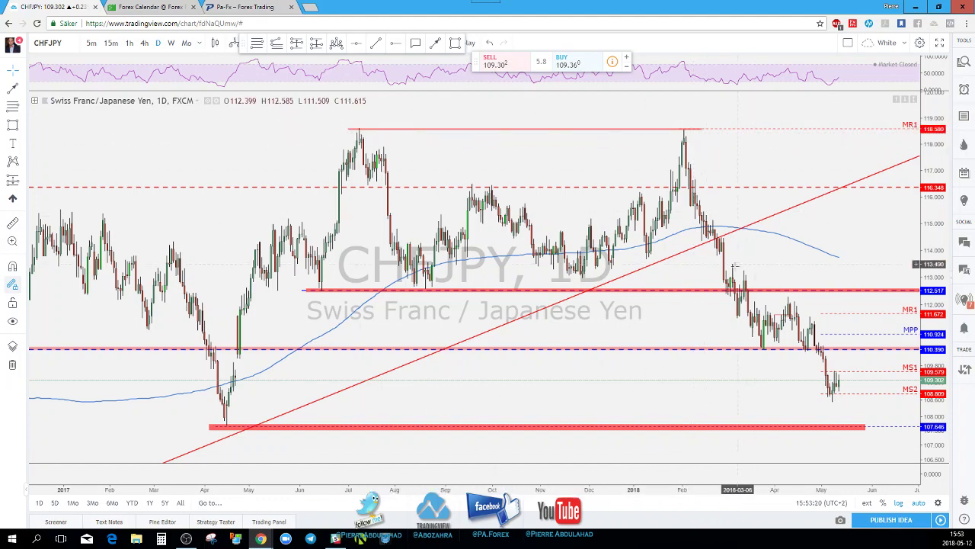
scroll(724, 267, "down", 2)
scroll(360, 329, "down", 2)
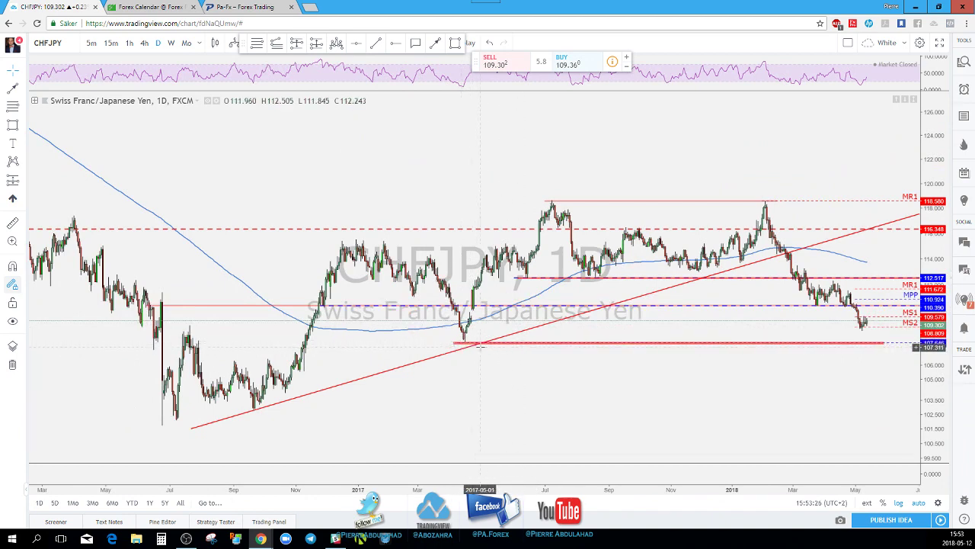
Step: Open the EURAUD chart and examine its daily uptrend along the rising red trendline
scroll(527, 348, "up", 2)
key("space")
scroll(607, 326, "up", 3)
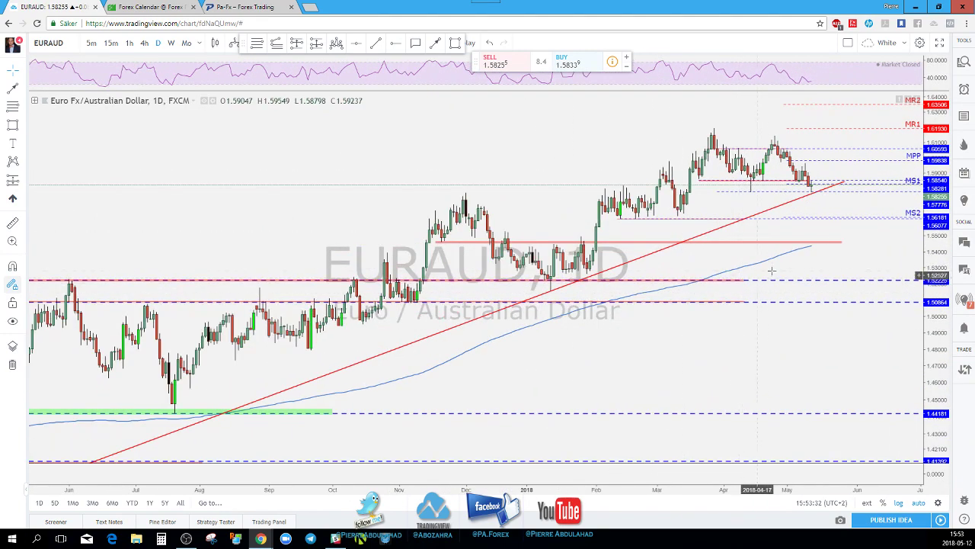
scroll(781, 244, "down", 1)
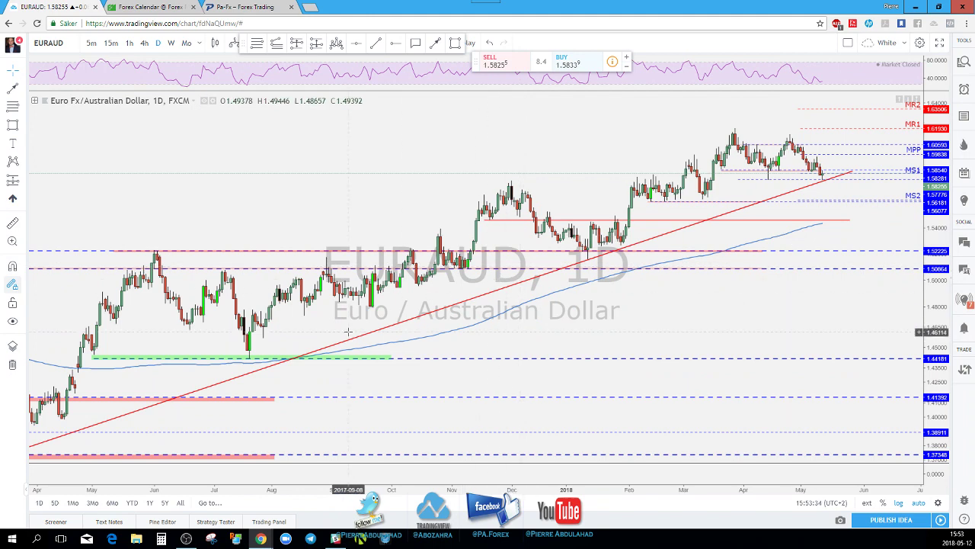
scroll(344, 332, "down", 1)
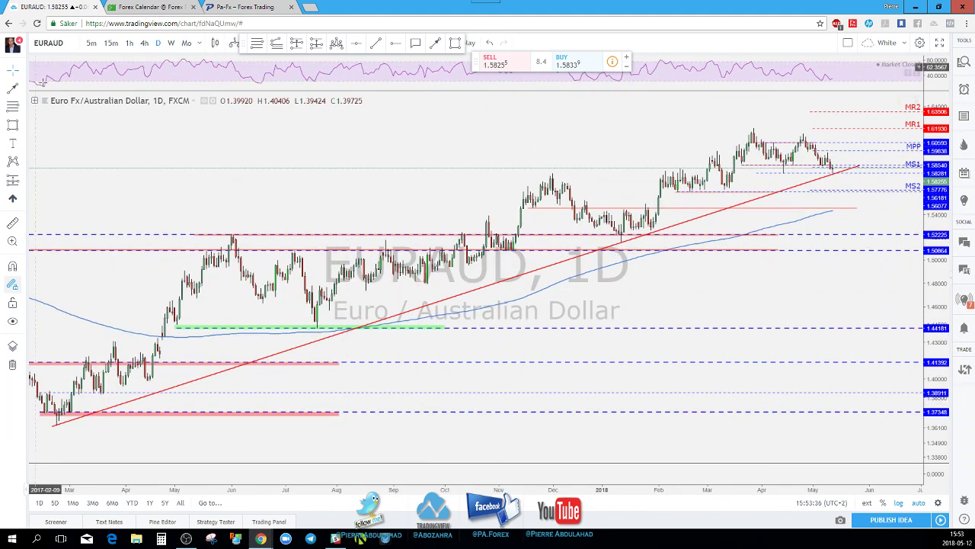
Step: Show the 100-period MA and the 50-period EMA on EURAUD for a check, and hide both again
left_click(34, 104)
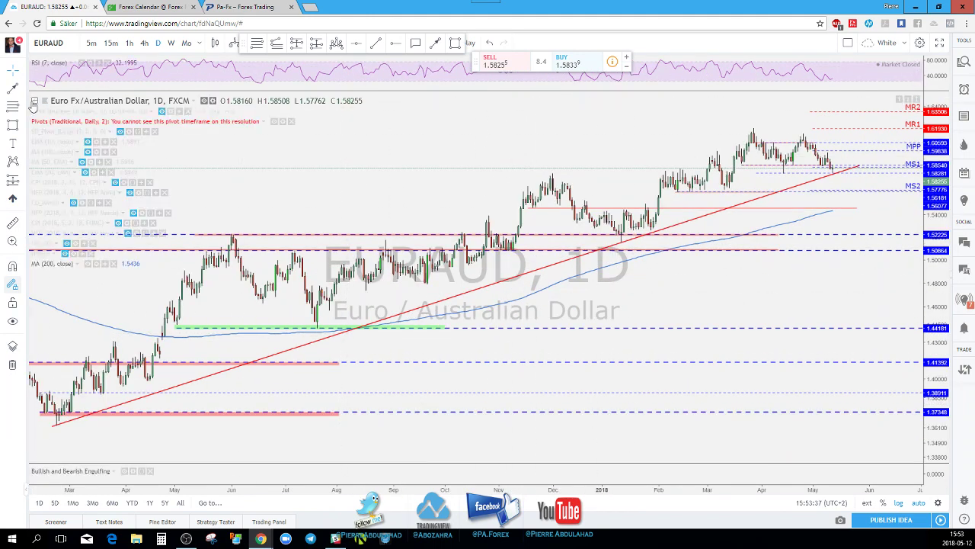
left_click(89, 152)
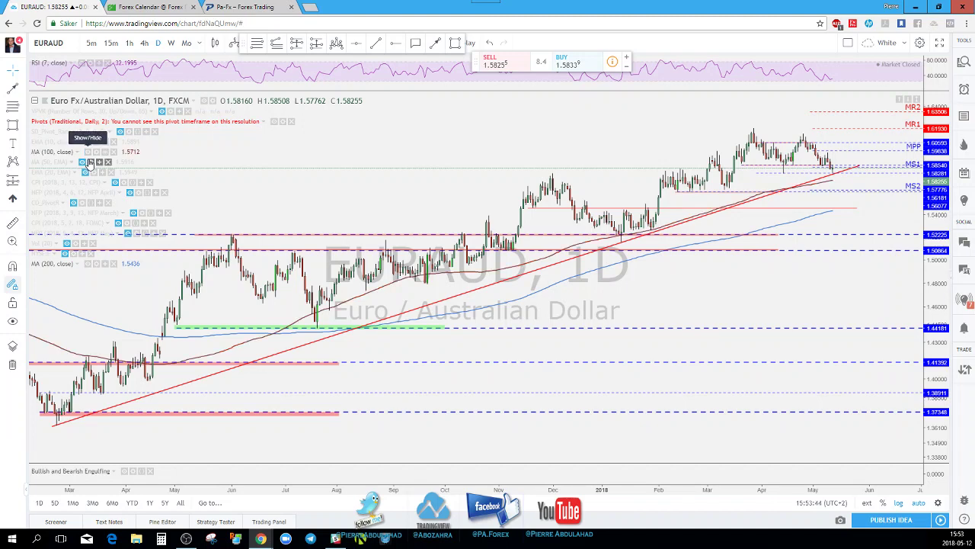
left_click(82, 162)
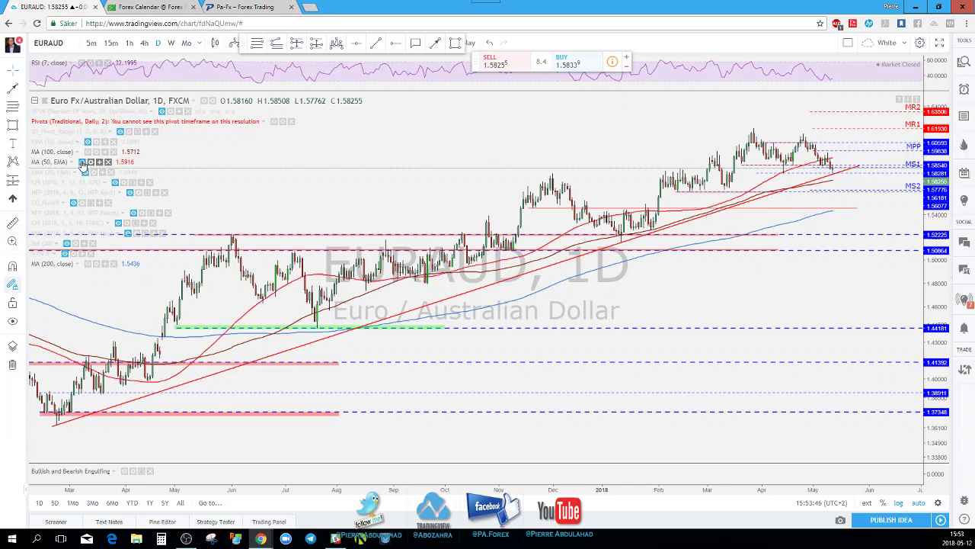
left_click(83, 163)
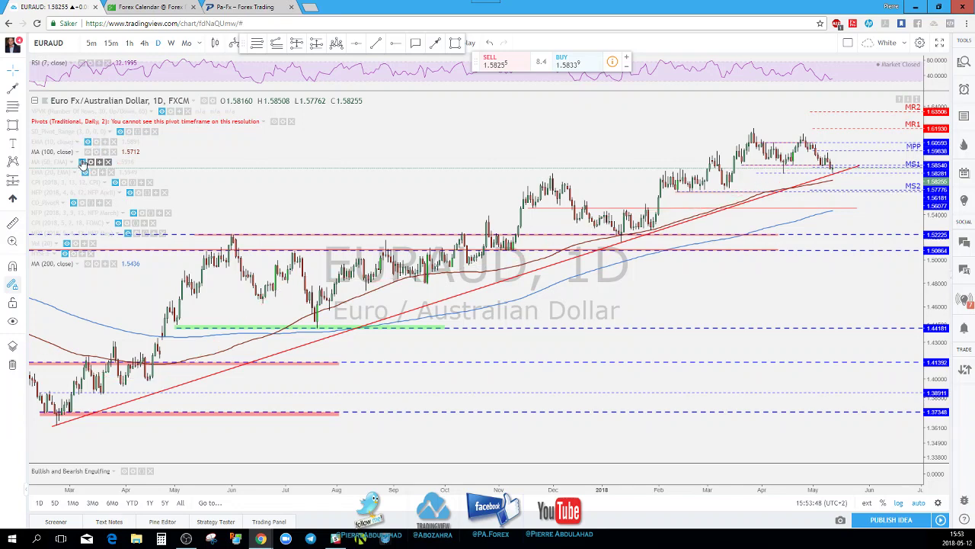
left_click(88, 151)
left_click(35, 101)
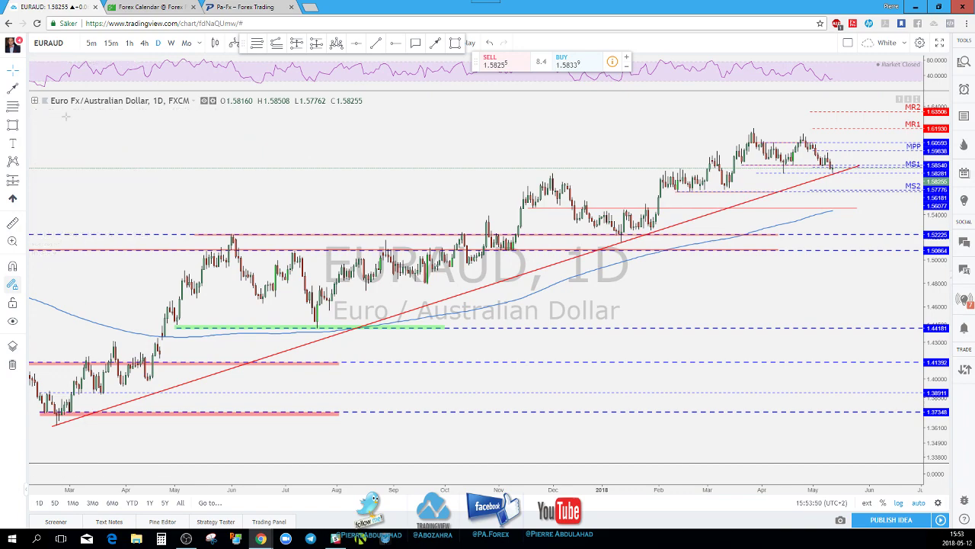
Step: Draw arrows on EURAUD from about 1.6084 up to 1.6268, above the April peak, and down to about 1.5908
scroll(806, 215, "up", 2)
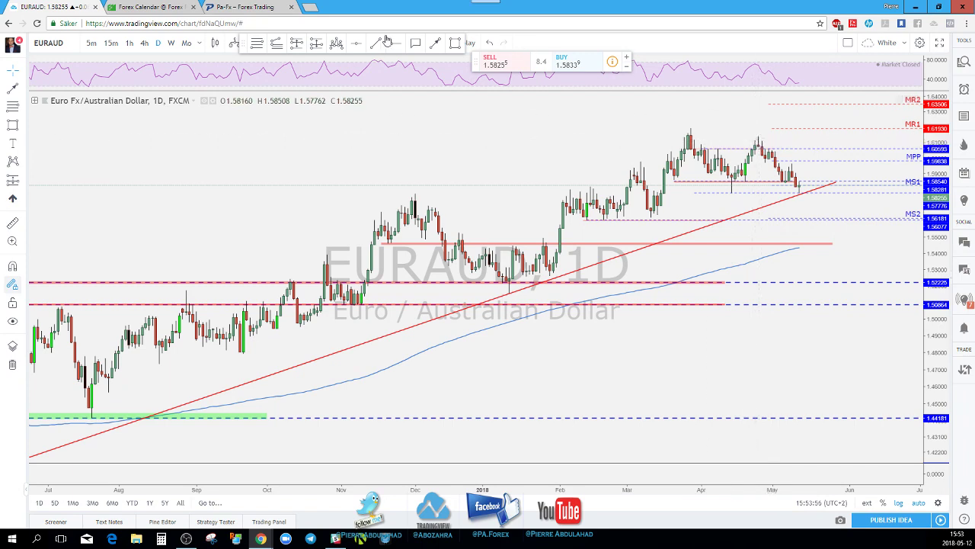
left_click(438, 46)
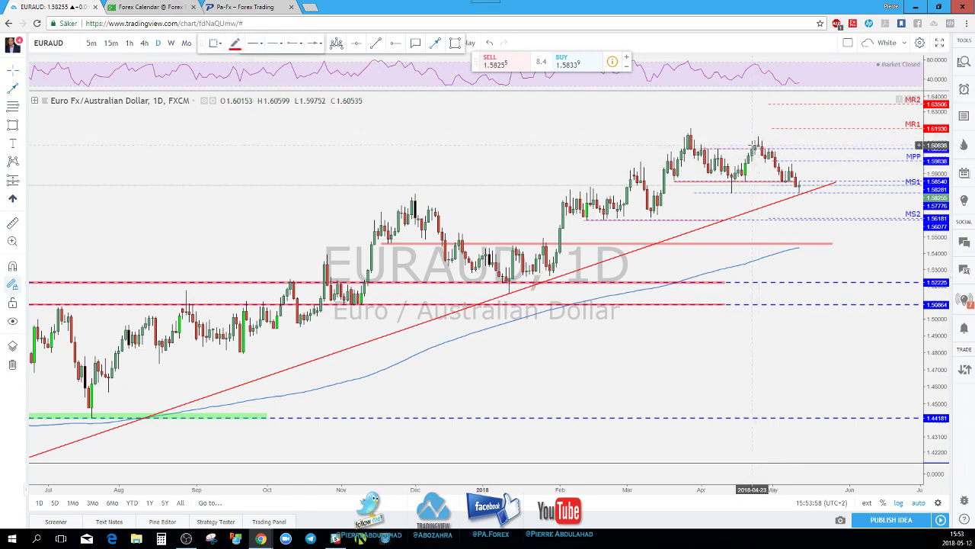
left_click(758, 116)
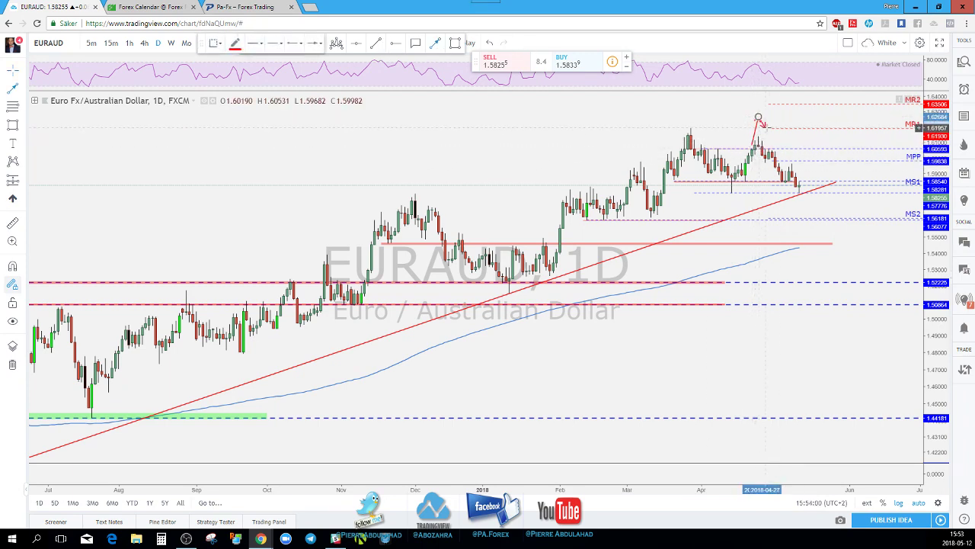
left_click(768, 130)
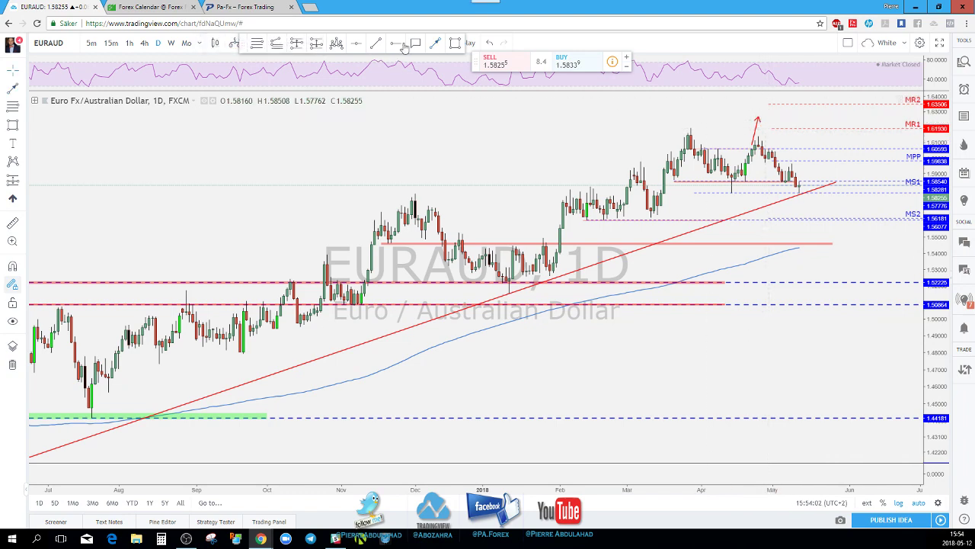
left_click(437, 45)
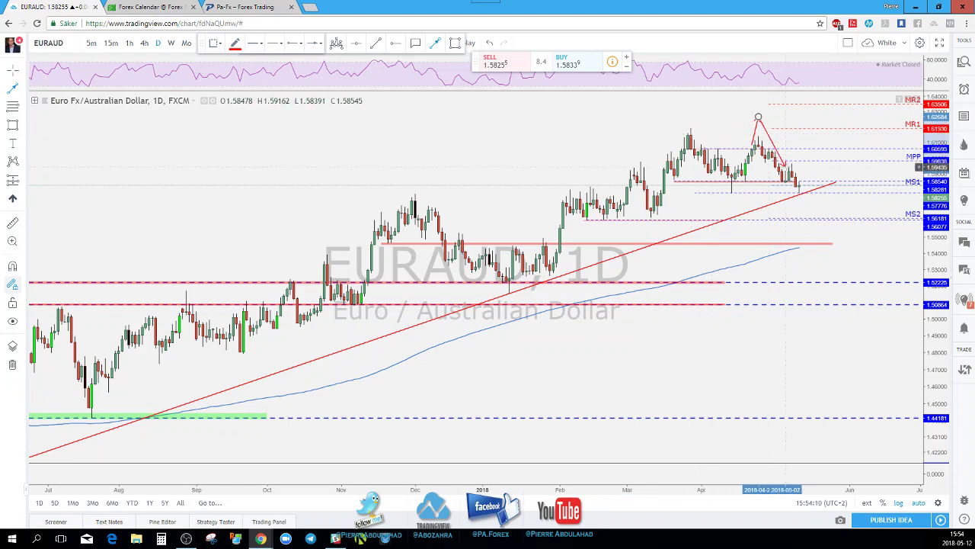
left_click(758, 131)
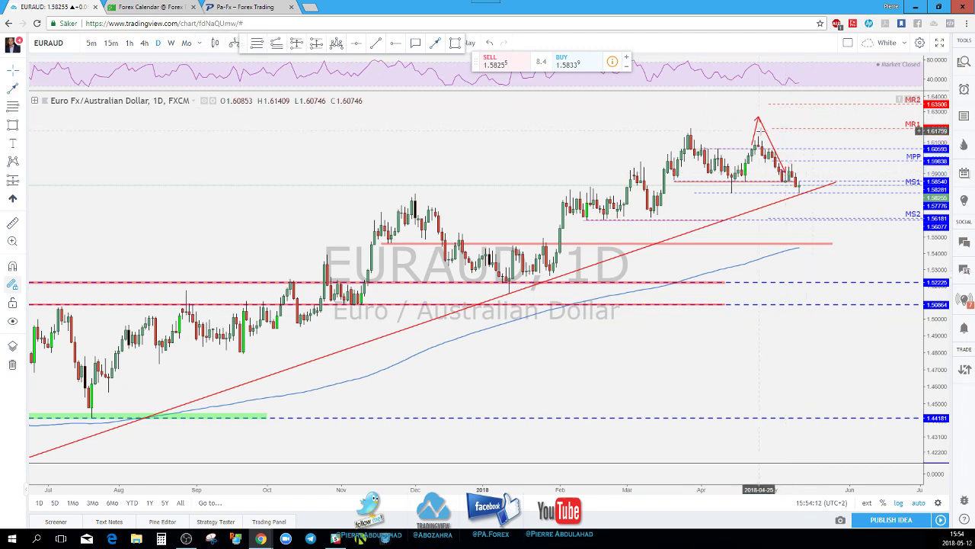
Step: Remove both arrows around the April peak from the daily EURAUD chart
left_click(769, 142)
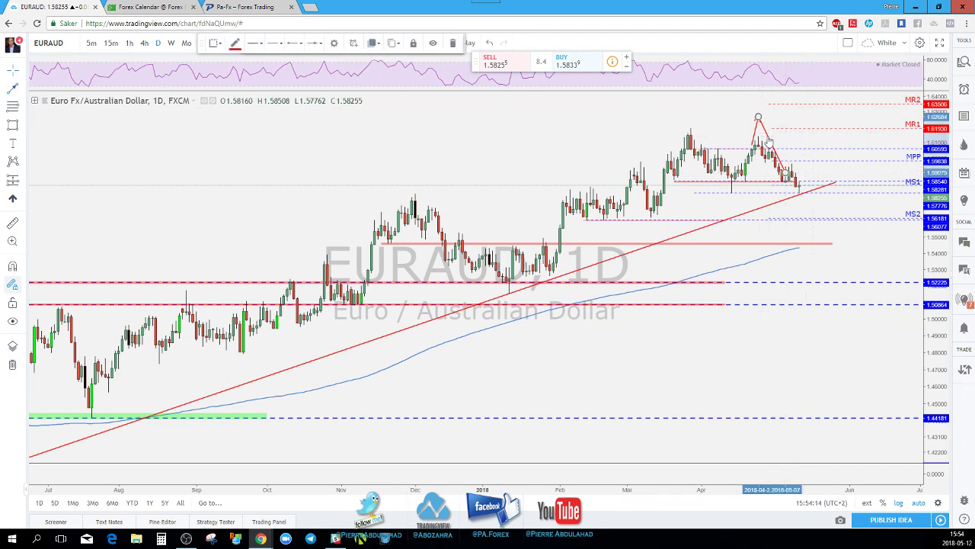
key("Delete")
key("Escape")
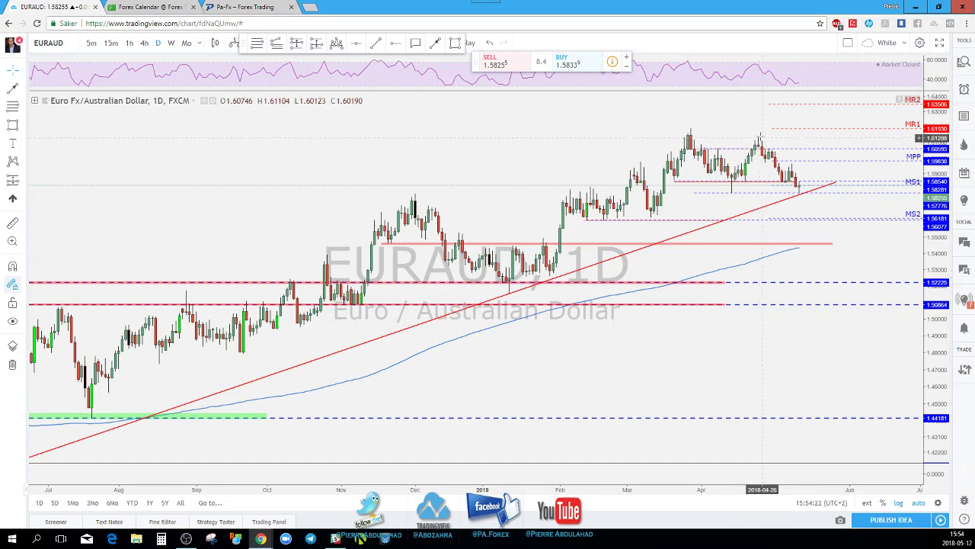
Step: Examine EURAUD's latest decline around the 1.58540 zone and the rising trendline on the daily and 4-hour timeframes
scroll(781, 211, "up", 3)
scroll(781, 212, "up", 2)
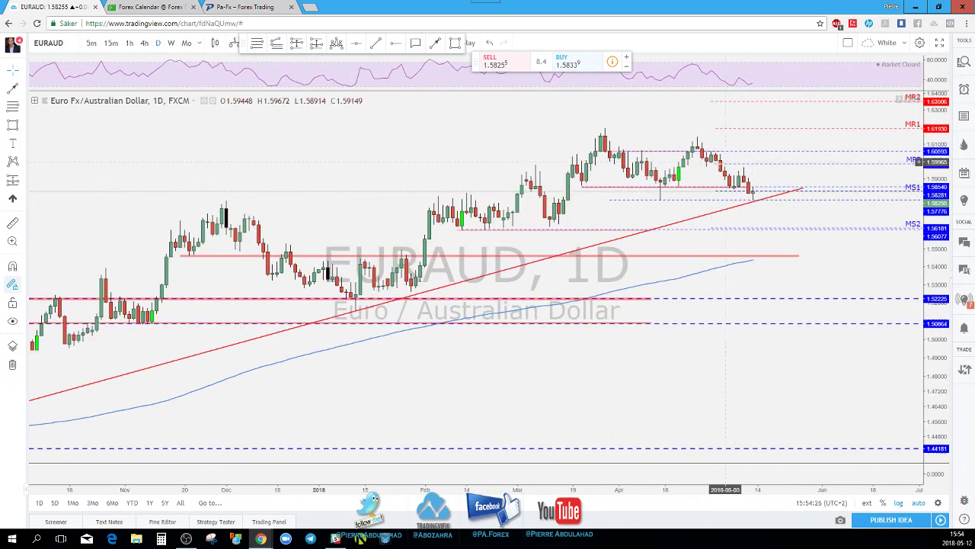
left_click(145, 44)
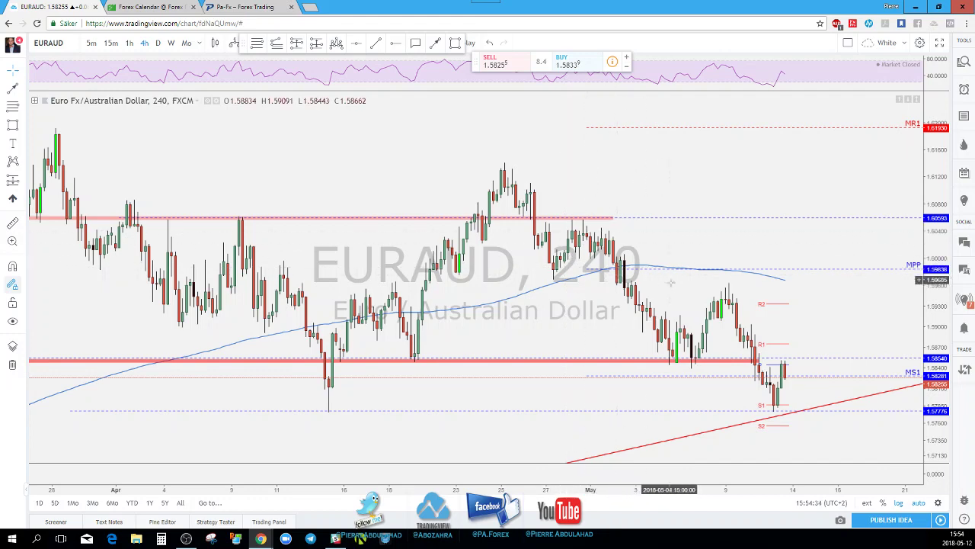
scroll(669, 282, "down", 2)
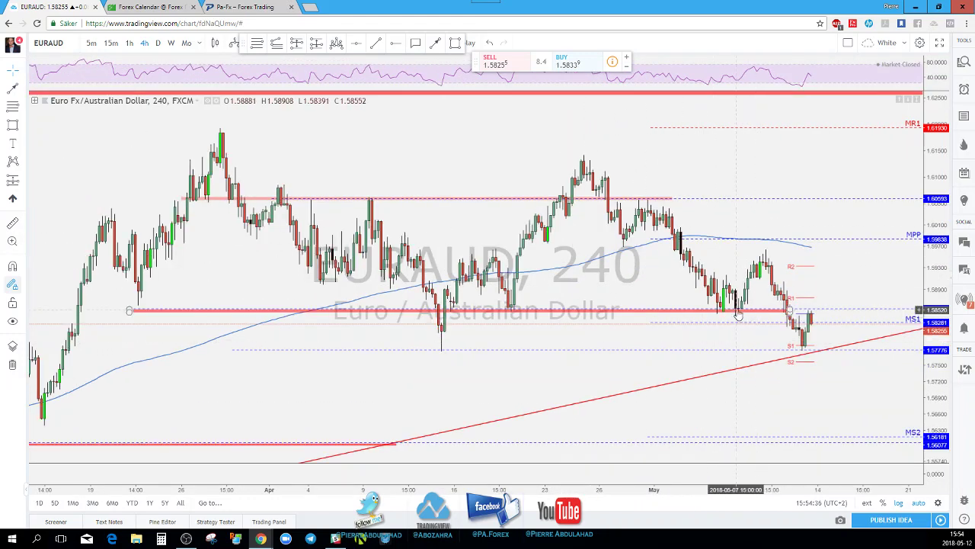
scroll(743, 312, "down", 1)
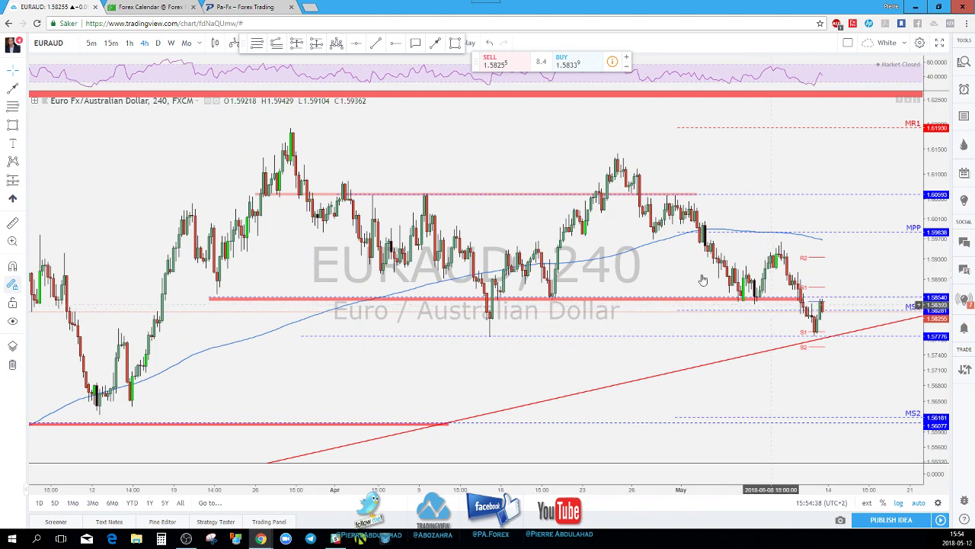
left_click(158, 43)
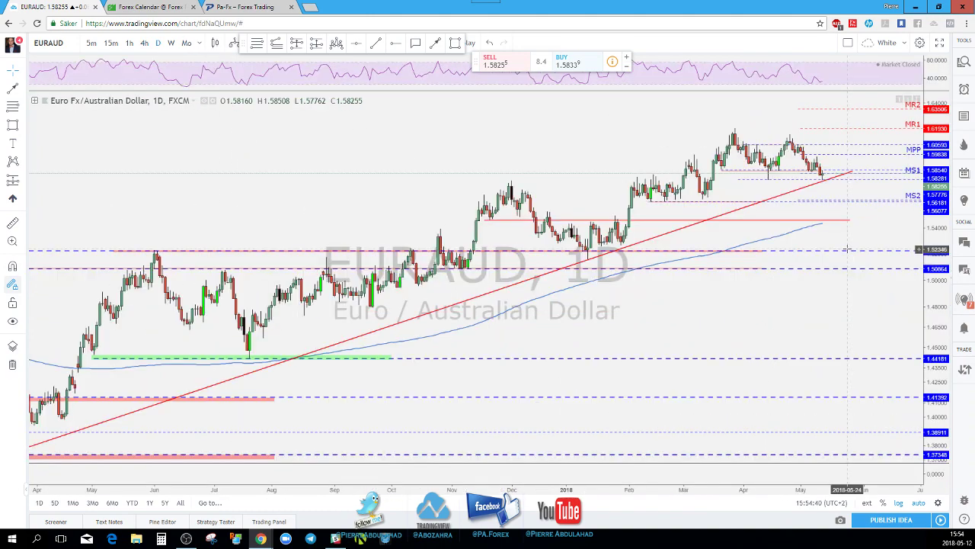
scroll(827, 222, "up", 3)
scroll(794, 223, "up", 3)
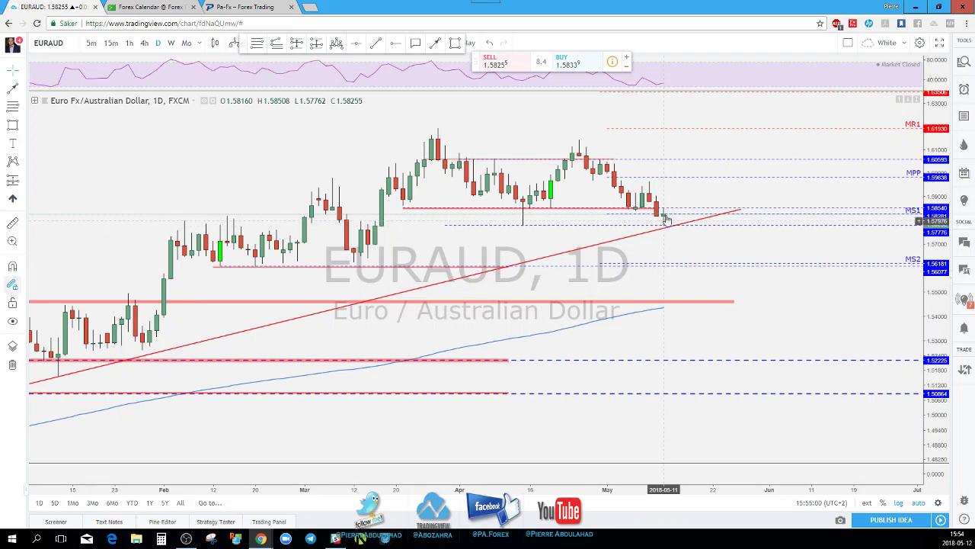
Step: Switch EURAUD to the 240-minute timeframe and extend the red zone at 1.58540 forward to about 21 May 2018
type("240")
key("Return")
scroll(708, 203, "down", 4)
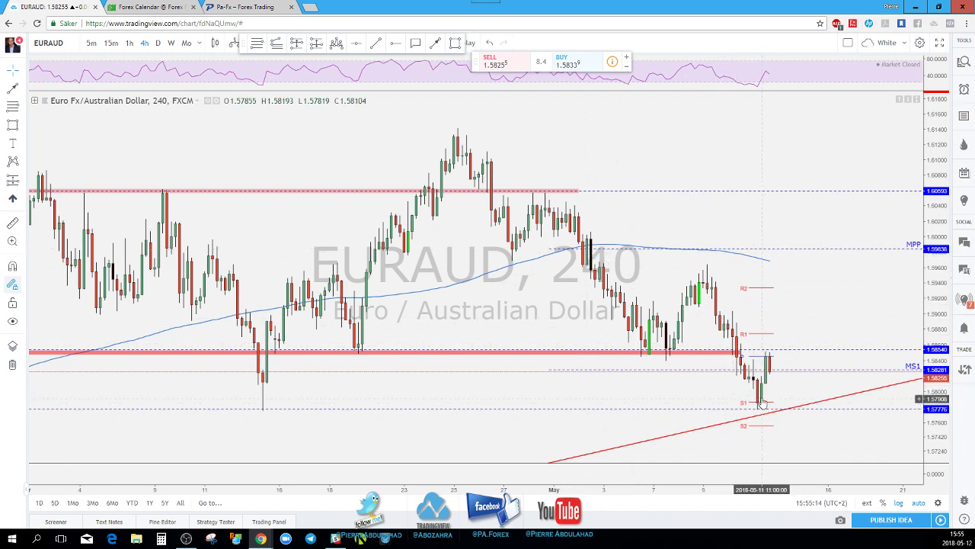
scroll(762, 402, "down", 1)
left_click(815, 358)
left_click_drag(844, 362, 912, 360)
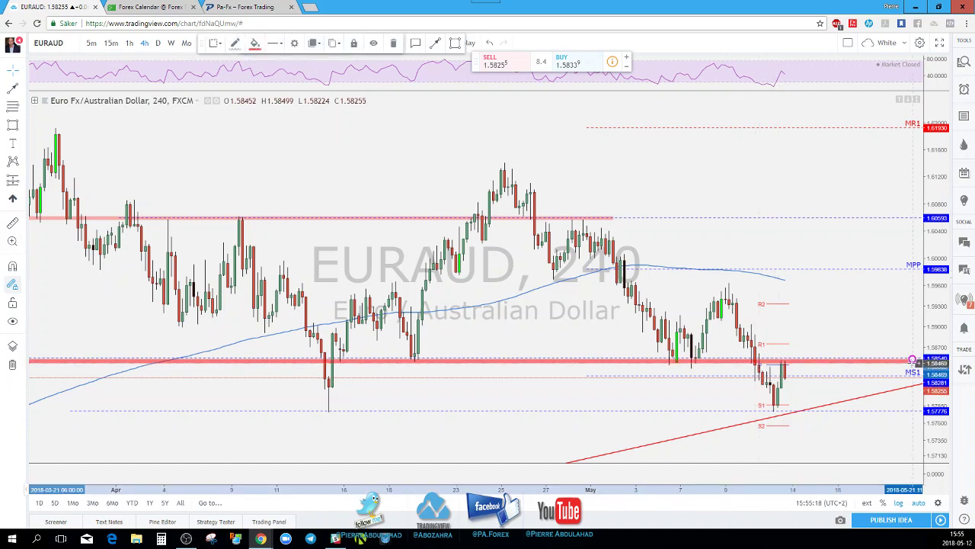
left_click(820, 331)
Step: Draw arrows from about 1.5783 up to 1.5852, down to 1.5737, up to 1.5783 and down to the MS2 zone near 1.5611
scroll(821, 331, "down", 1)
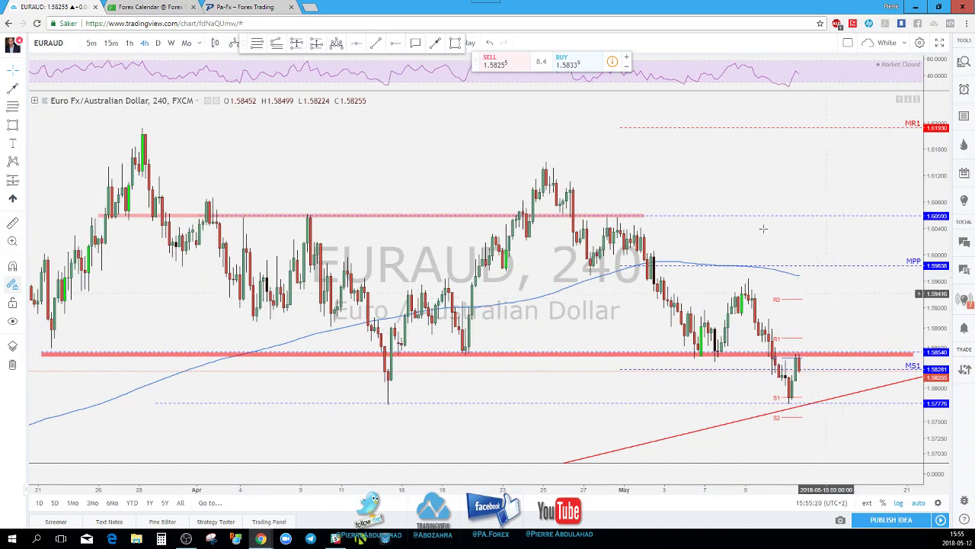
scroll(800, 262, "down", 1)
left_click(802, 348)
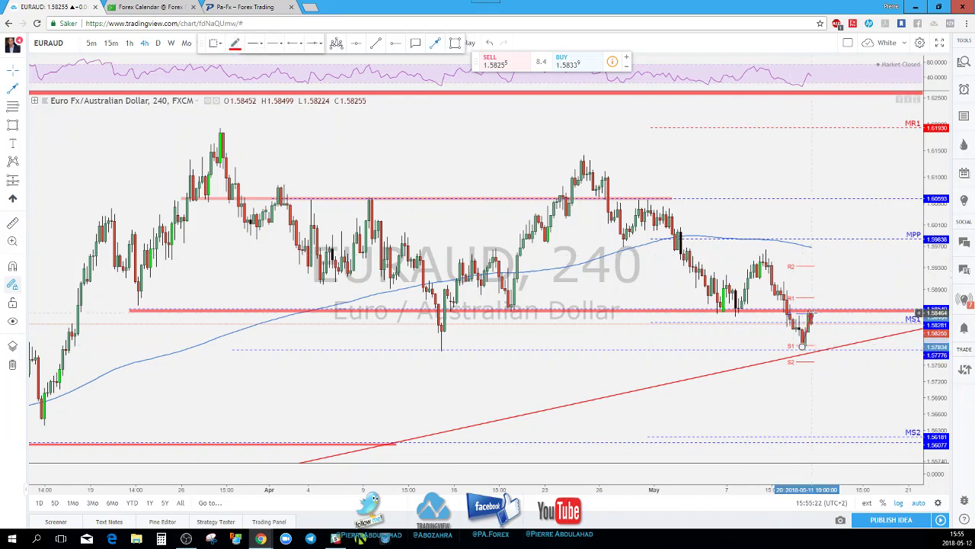
left_click(812, 311)
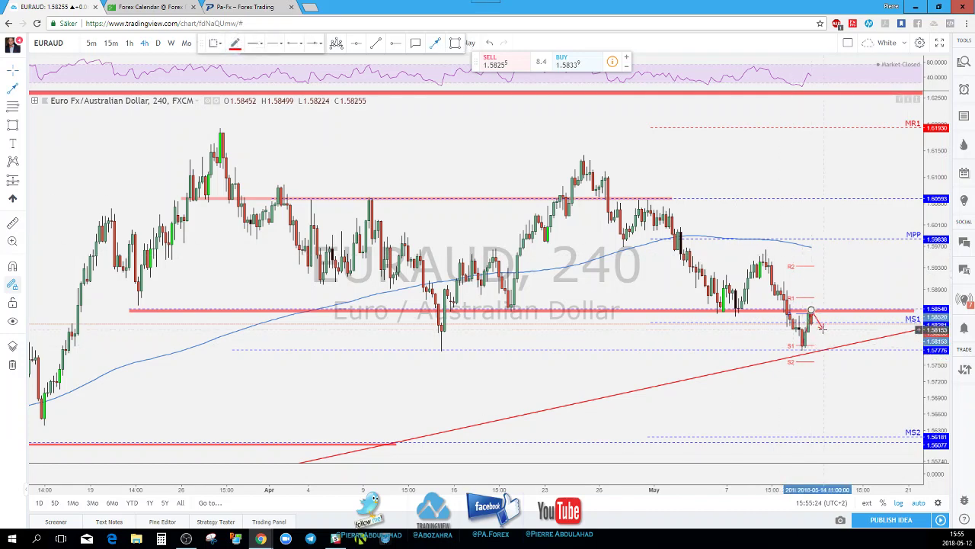
left_click(832, 371)
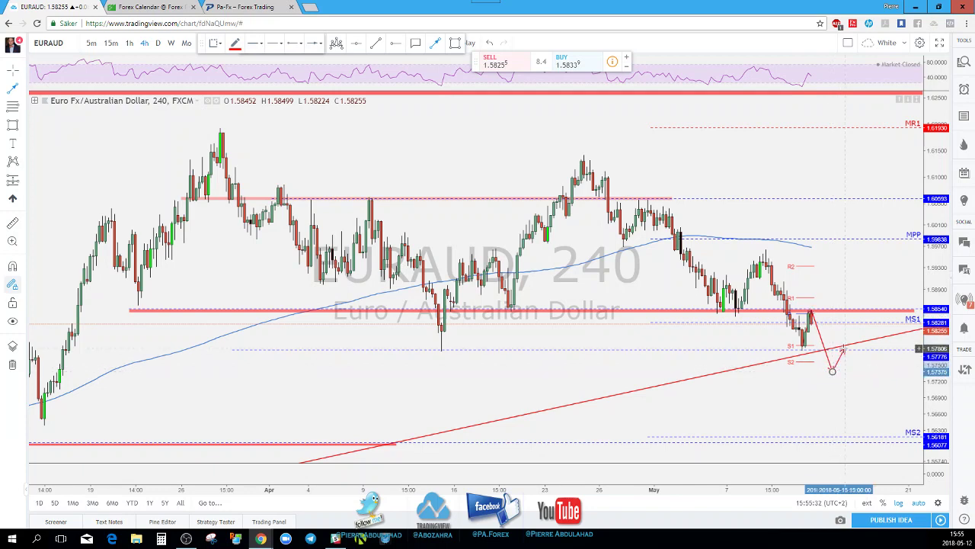
left_click(844, 348)
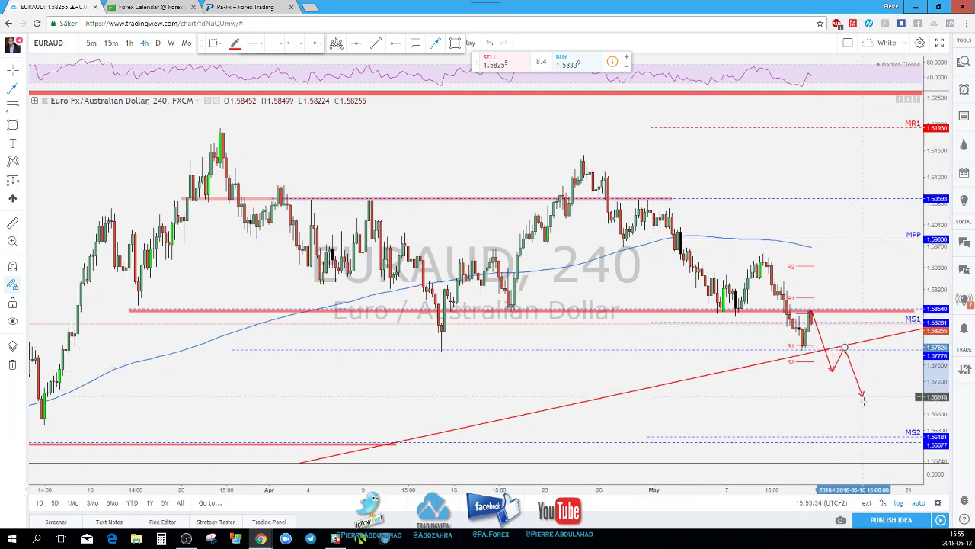
scroll(875, 431, "down", 2)
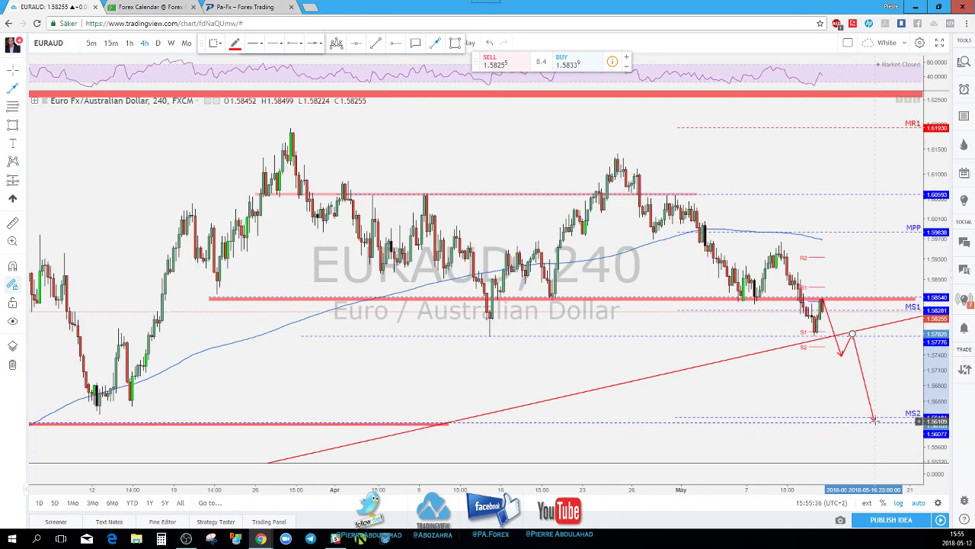
Step: Remove the arrows of the downward path through the rising trendline
double_click(843, 353)
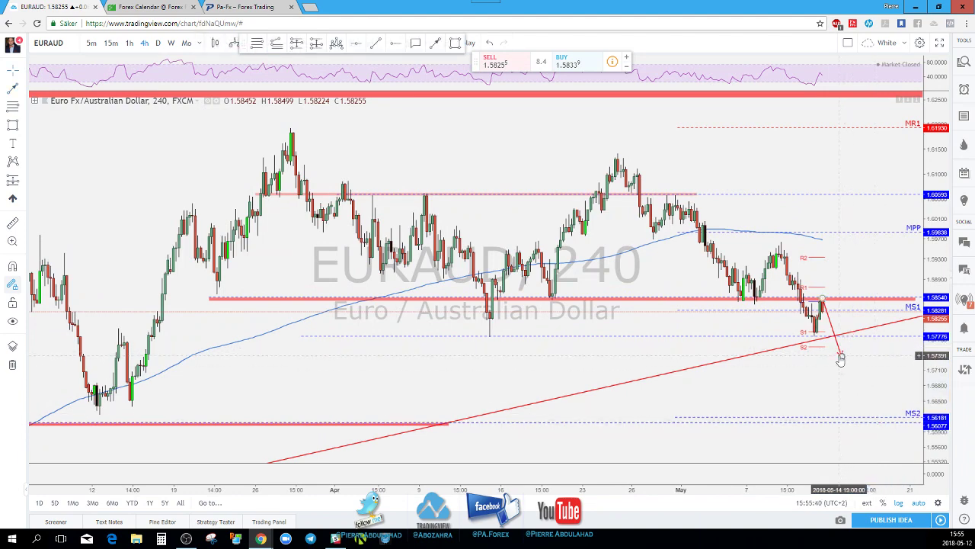
key("Delete")
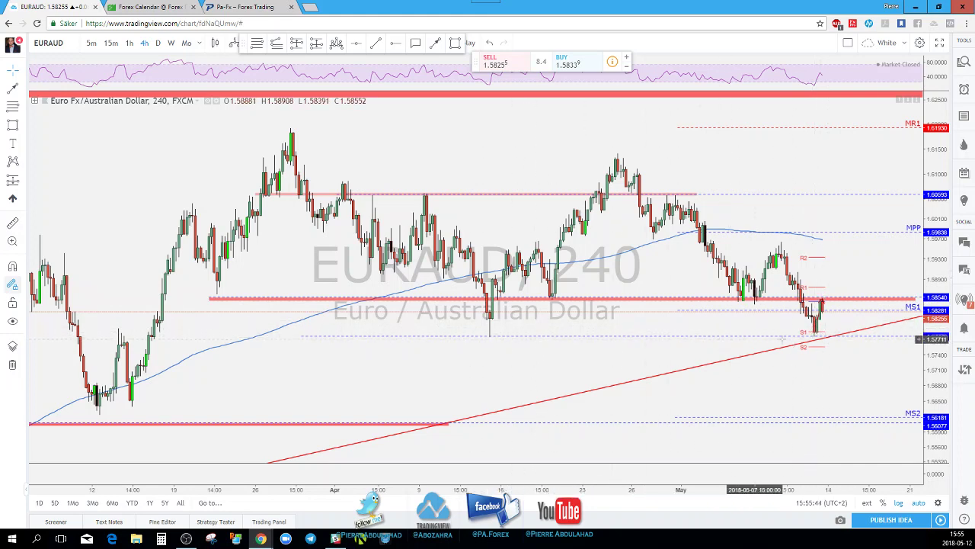
Step: Extend the upward arrow from 1.5783 to about 1.5884, and add arrows back to the zone near 1.5853 and up to MPP near 1.5982
scroll(795, 347, "up", 1)
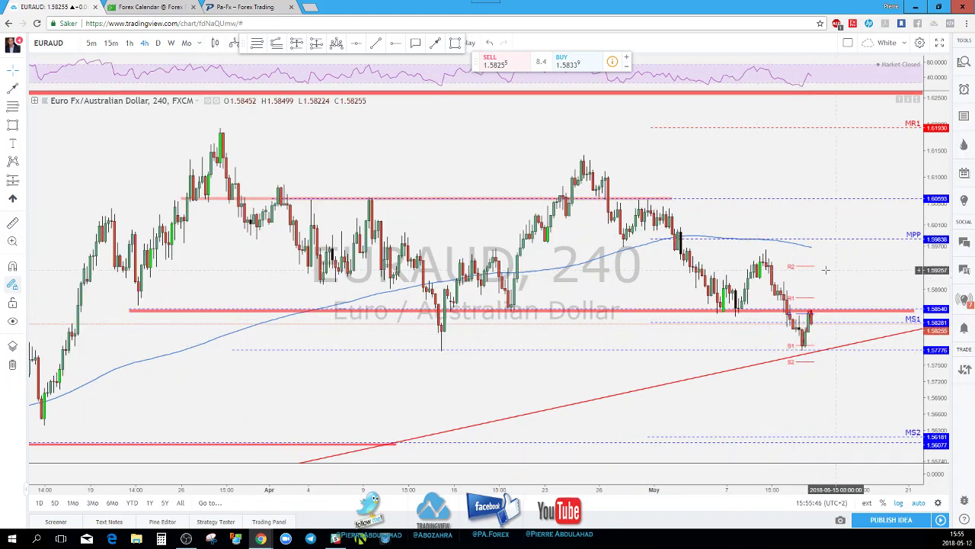
scroll(777, 266, "up", 1)
left_click_drag(756, 375, 774, 313)
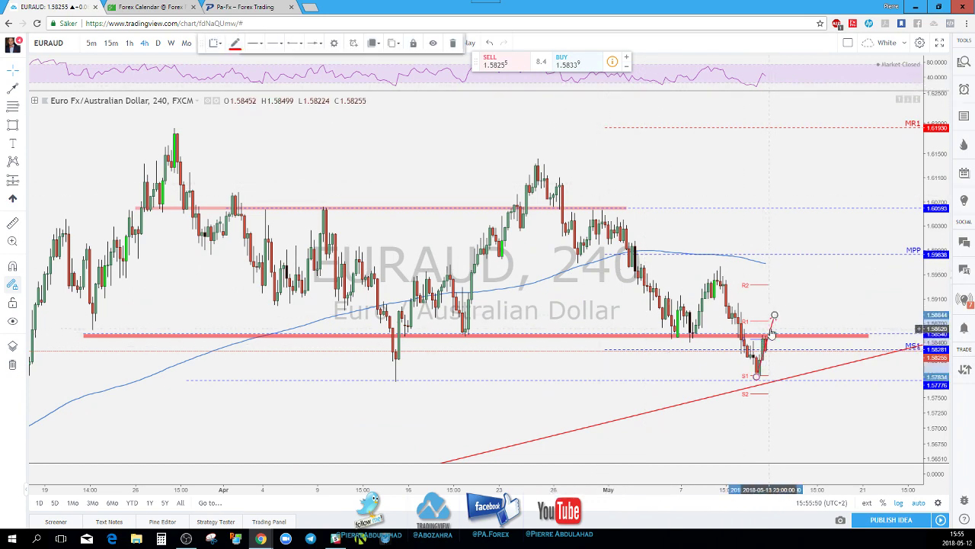
scroll(774, 316, "down", 1)
key("Escape")
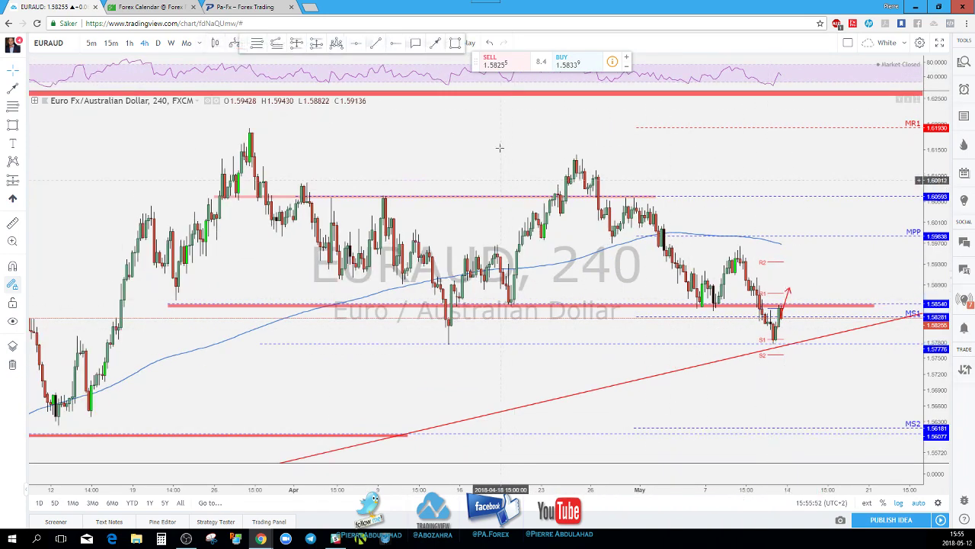
left_click(784, 299)
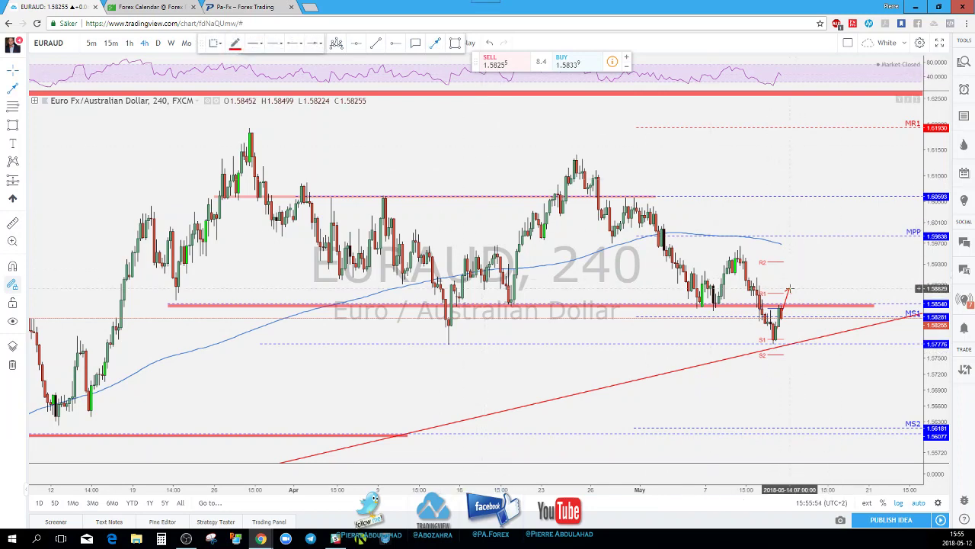
left_click(800, 303)
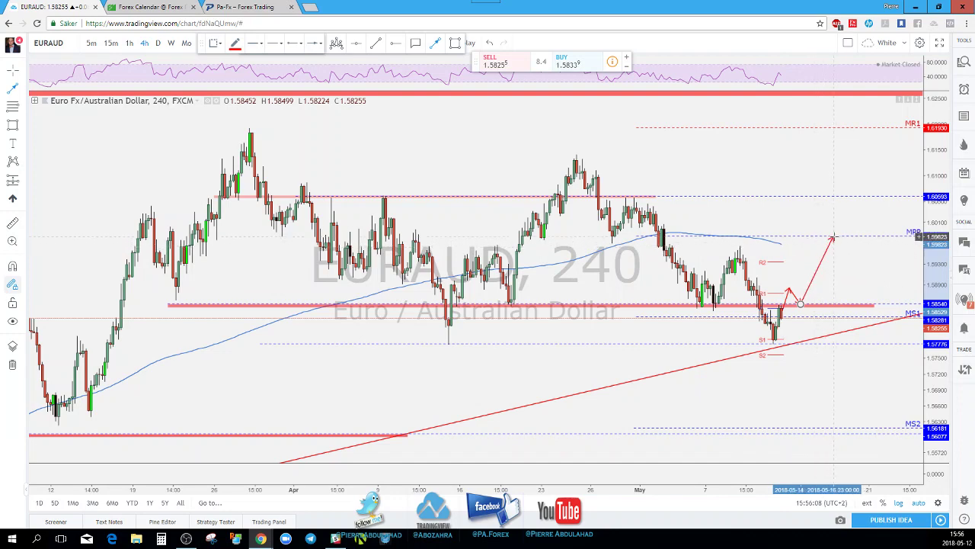
Step: Remove the arrows of the upward path from the 4-hour EURAUD chart
double_click(797, 300)
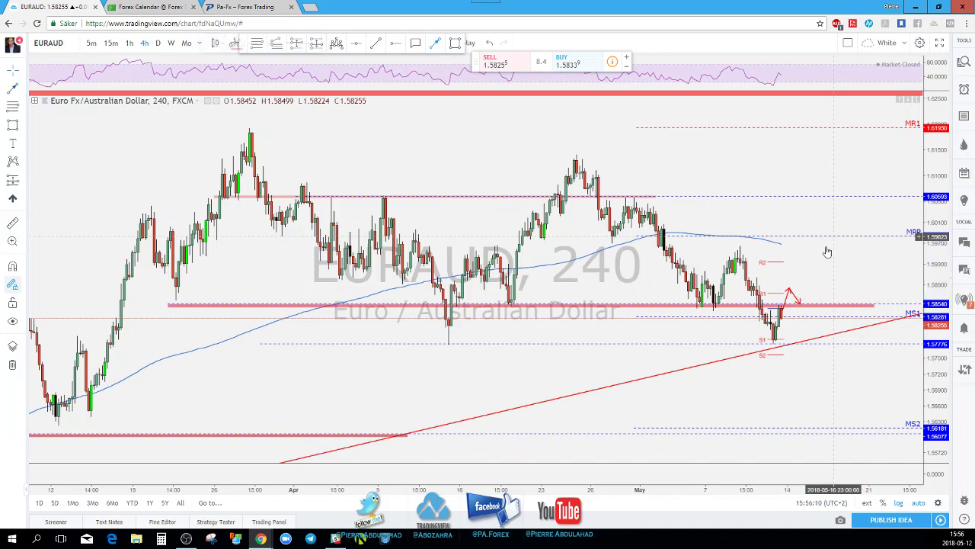
left_click(787, 293)
left_click(777, 308)
scroll(772, 311, "down", 3)
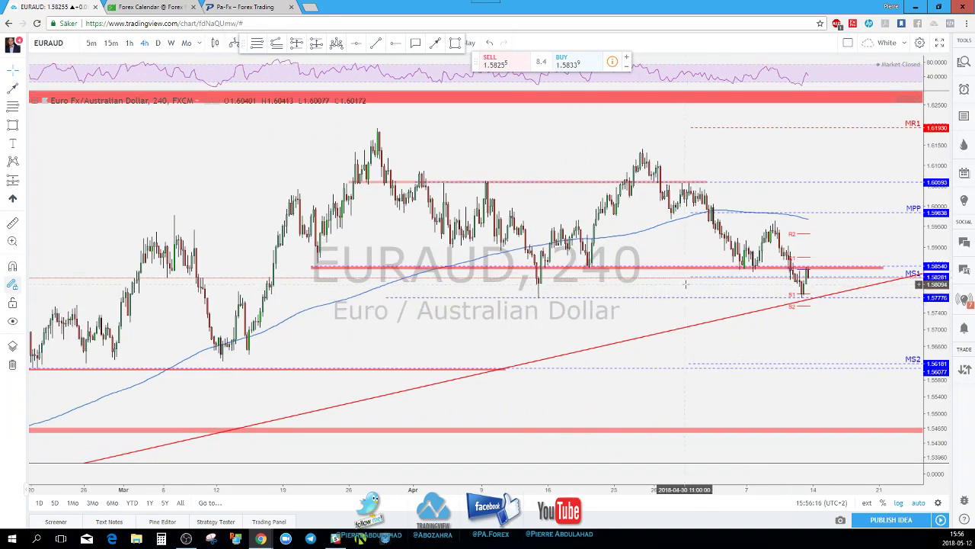
Step: Return EURAUD to the daily timeframe and examine the support zones below the rising trendline
left_click(158, 43)
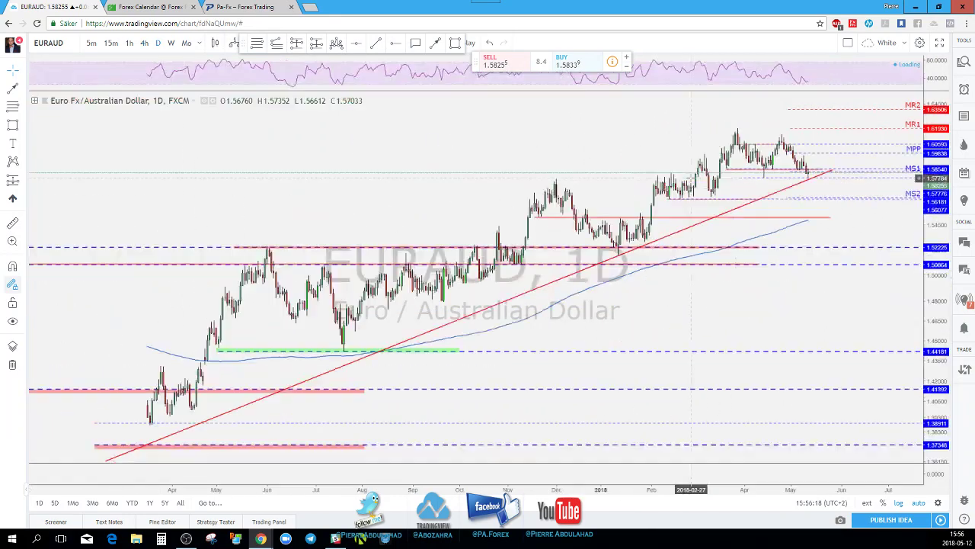
scroll(803, 221, "up", 2)
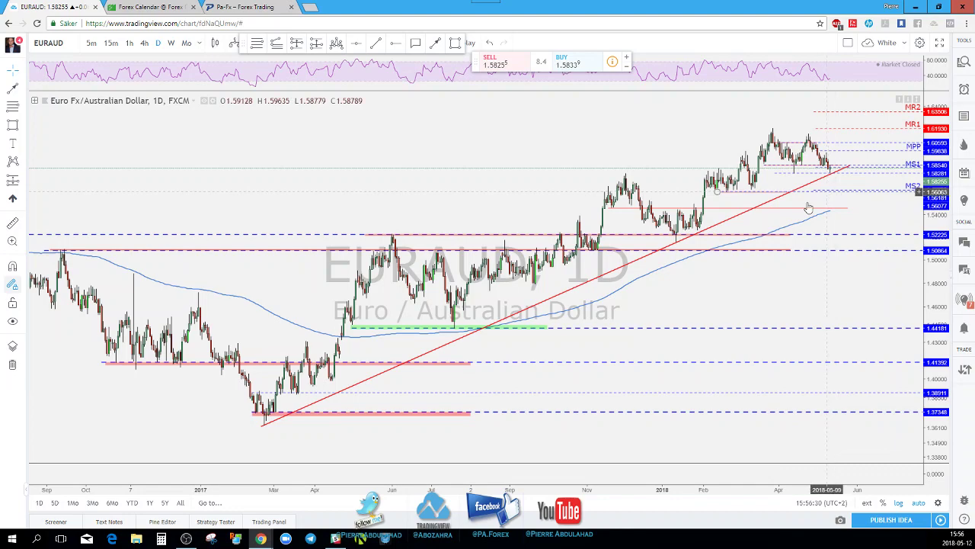
scroll(820, 202, "up", 3)
Step: Open the daily EURCAD chart and view price around the rising red trendline
key("Down")
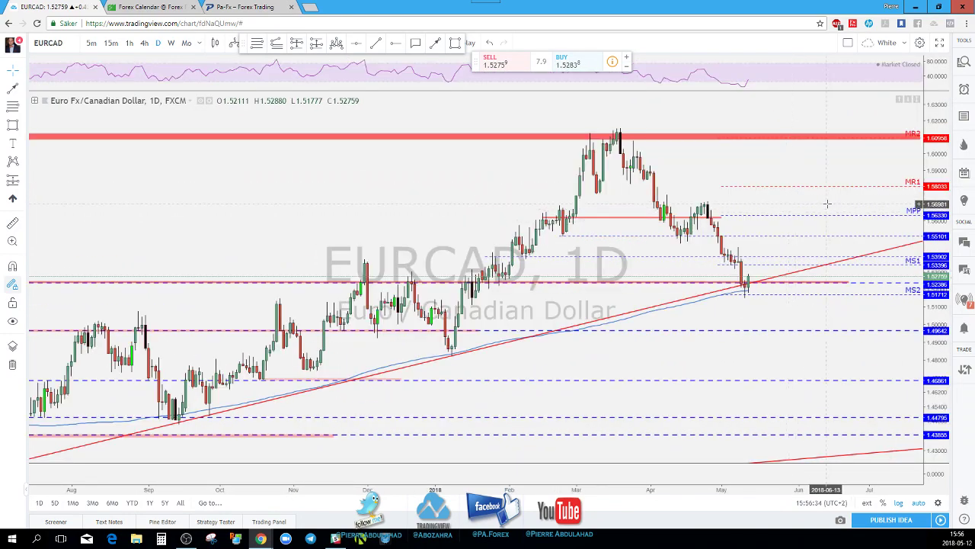
scroll(826, 203, "down", 1)
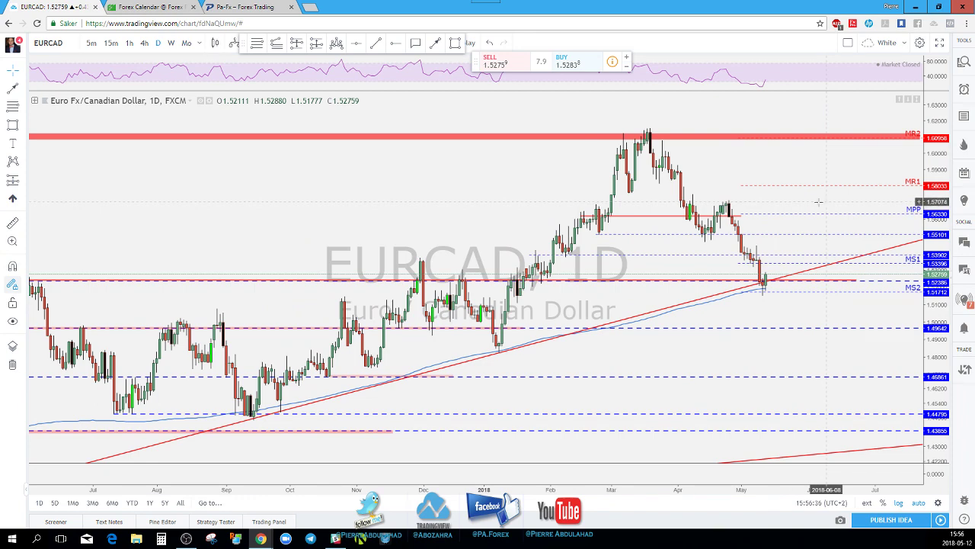
Step: Examine the daily EURCAD history around the horizontal zone at 1.52386, the rising red trendline and the moving average
scroll(807, 212, "down", 2)
scroll(807, 212, "up", 2)
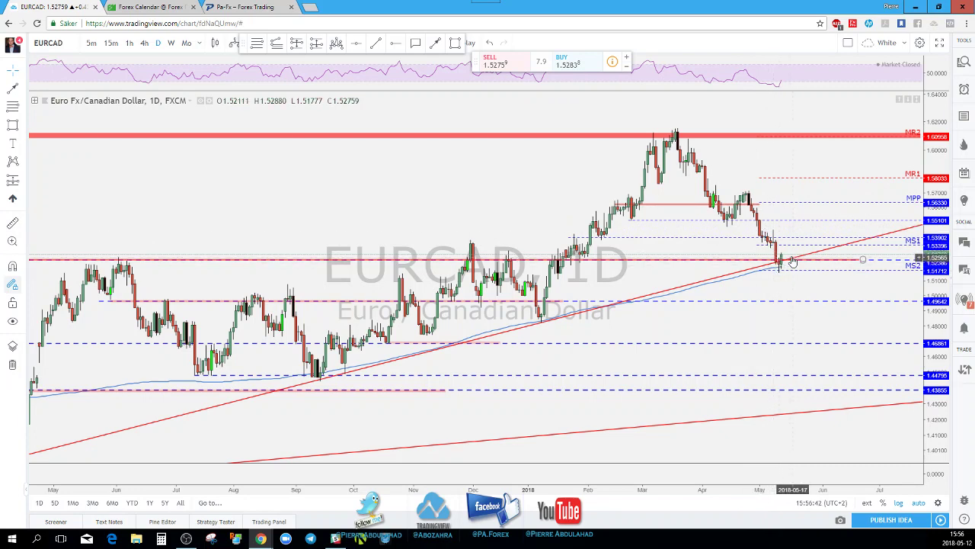
scroll(777, 276, "up", 1)
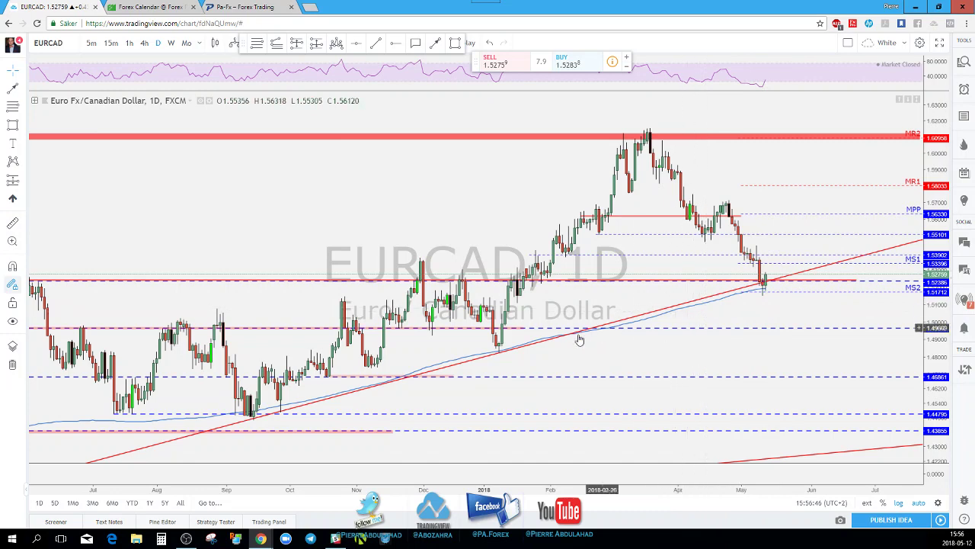
scroll(511, 355, "down", 1)
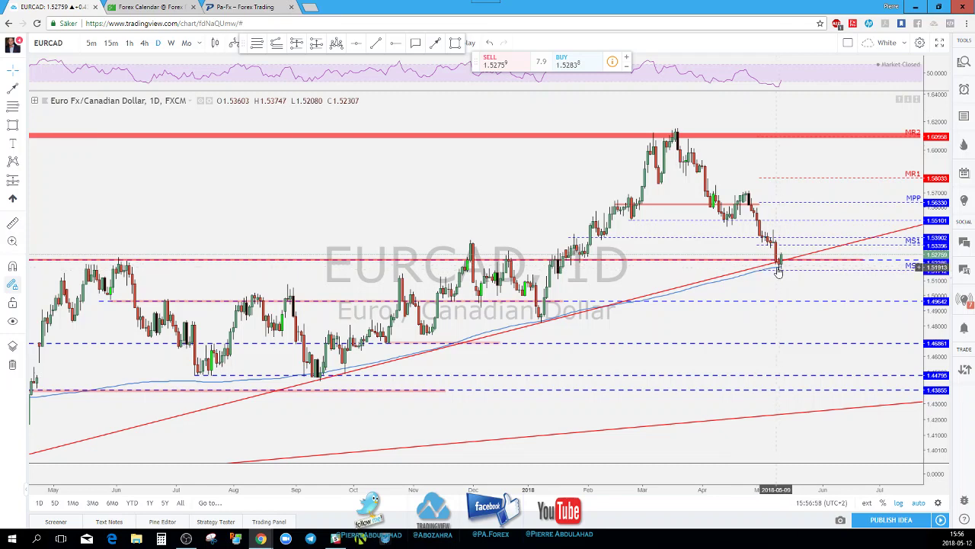
scroll(778, 272, "up", 2)
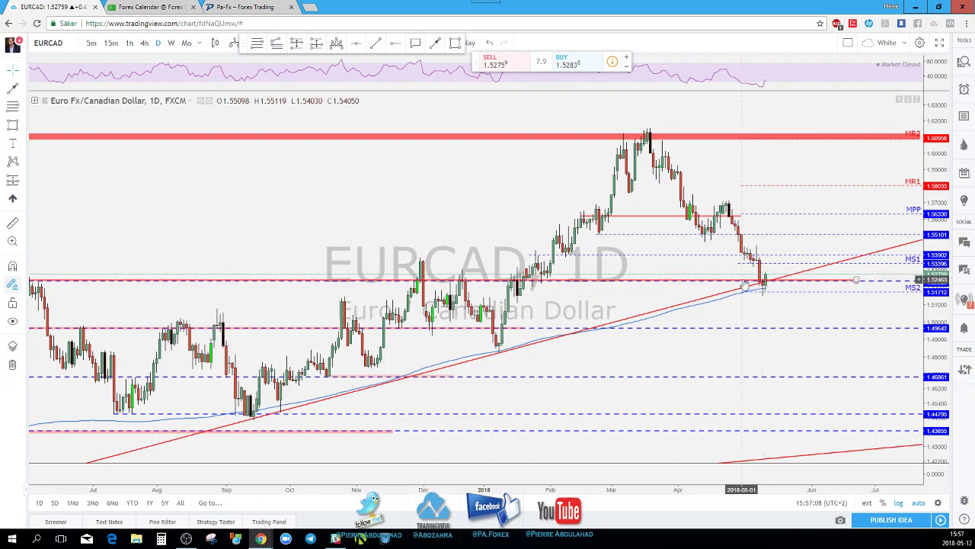
scroll(762, 283, "down", 5)
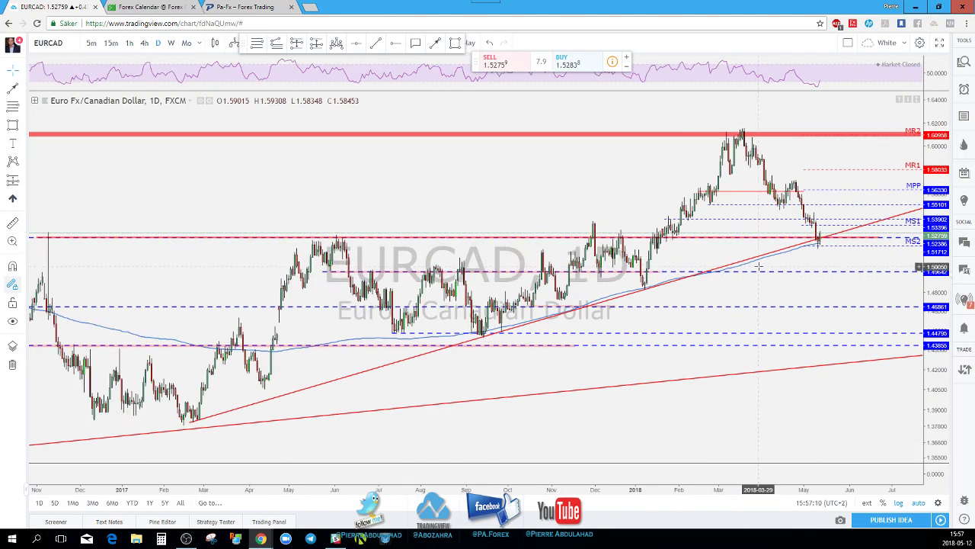
scroll(335, 249, "down", 3)
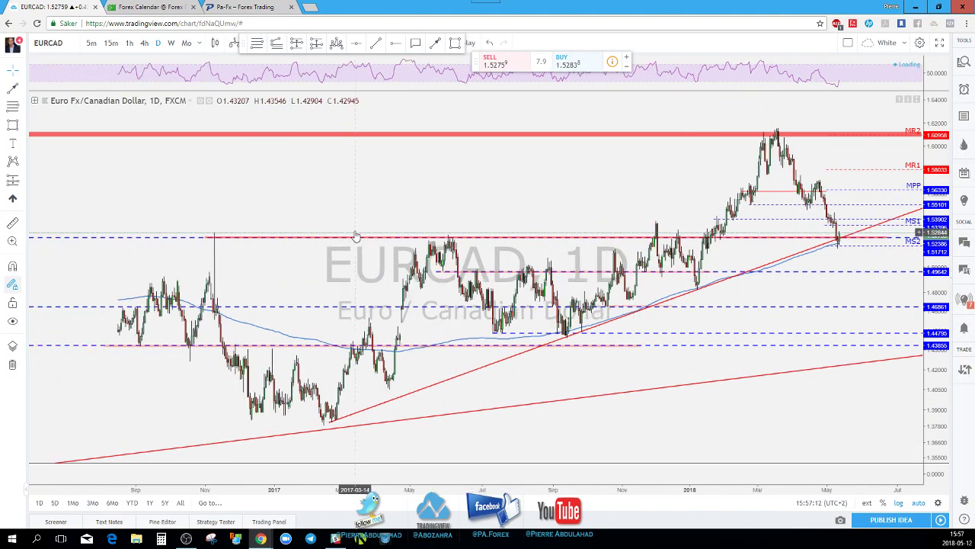
scroll(332, 248, "down", 3)
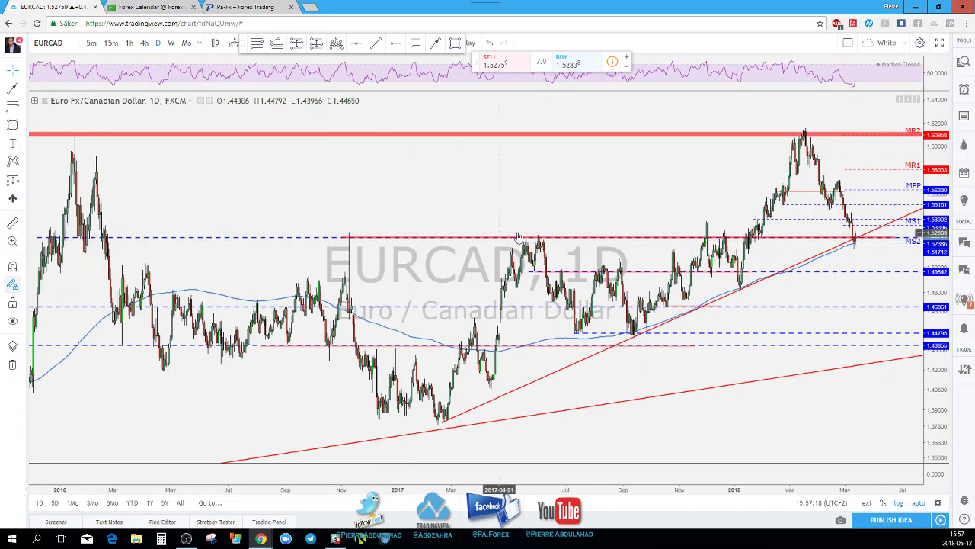
scroll(762, 296, "up", 5)
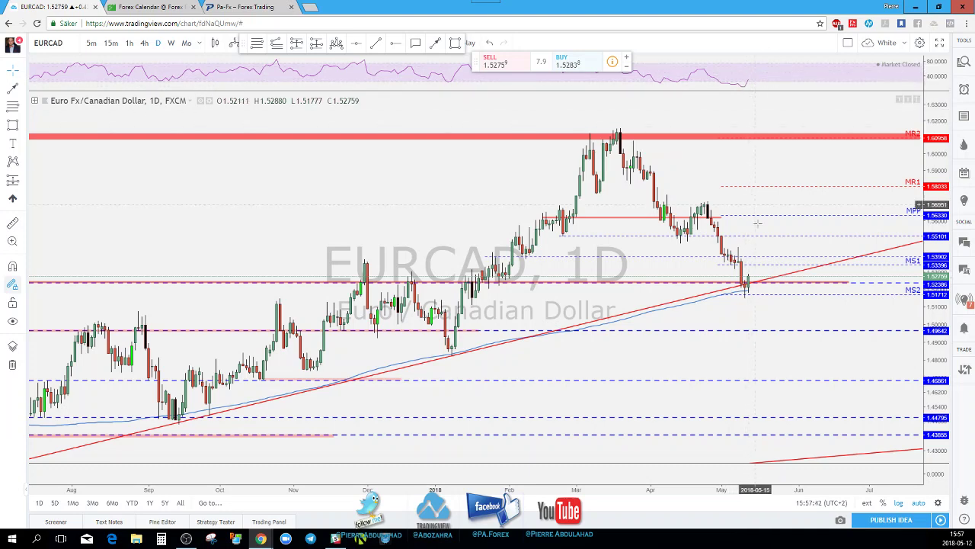
scroll(739, 237, "up", 1)
scroll(739, 236, "up", 2)
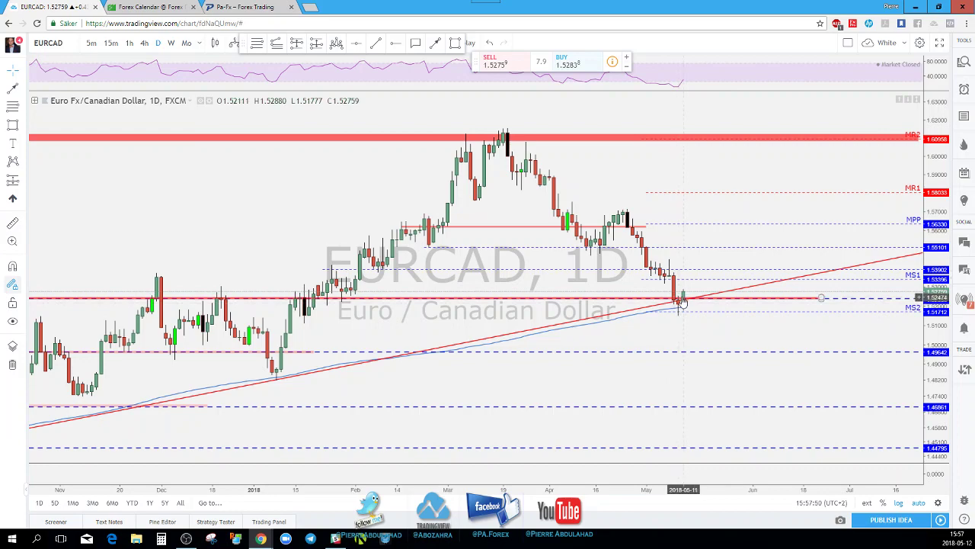
scroll(495, 228, "down", 1)
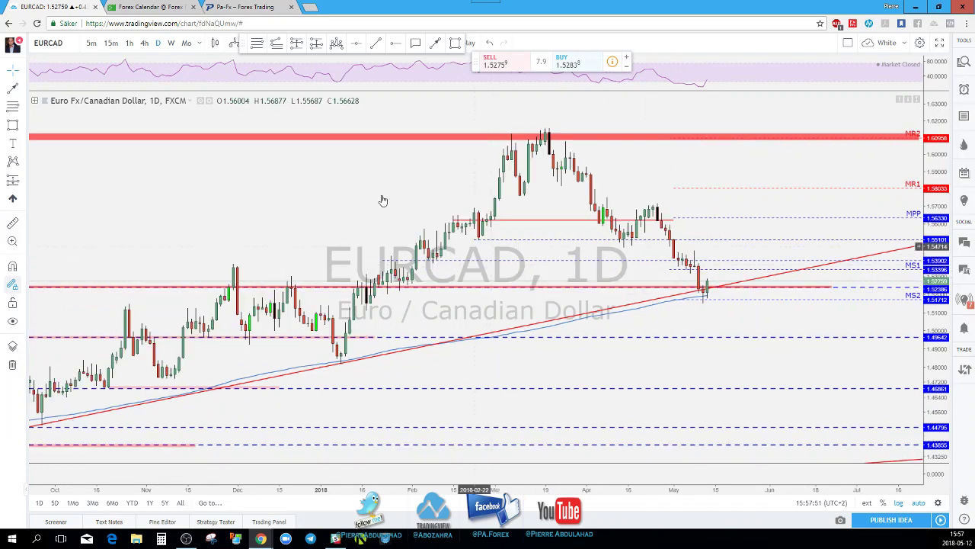
Step: Switch EURCAD to the 4-hour timeframe and draw a thin rectangle zone along MS1 near 1.534, from 30 April to 17 May
left_click(144, 43)
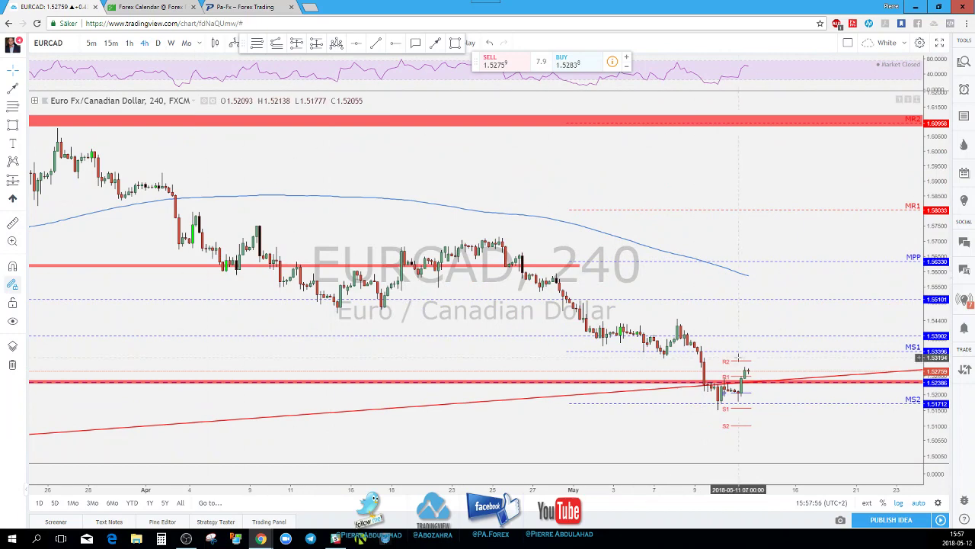
scroll(778, 390, "down", 2)
scroll(779, 390, "up", 3)
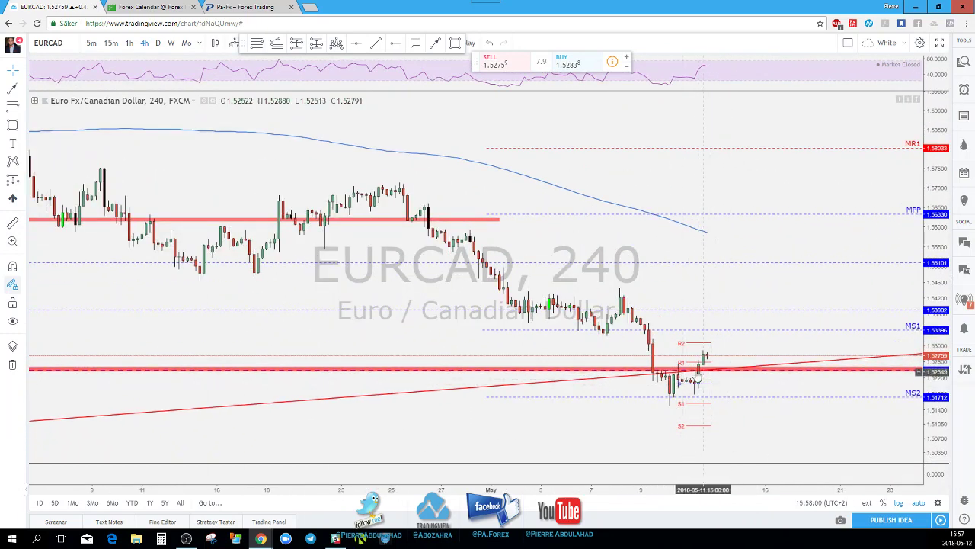
scroll(723, 381, "up", 3)
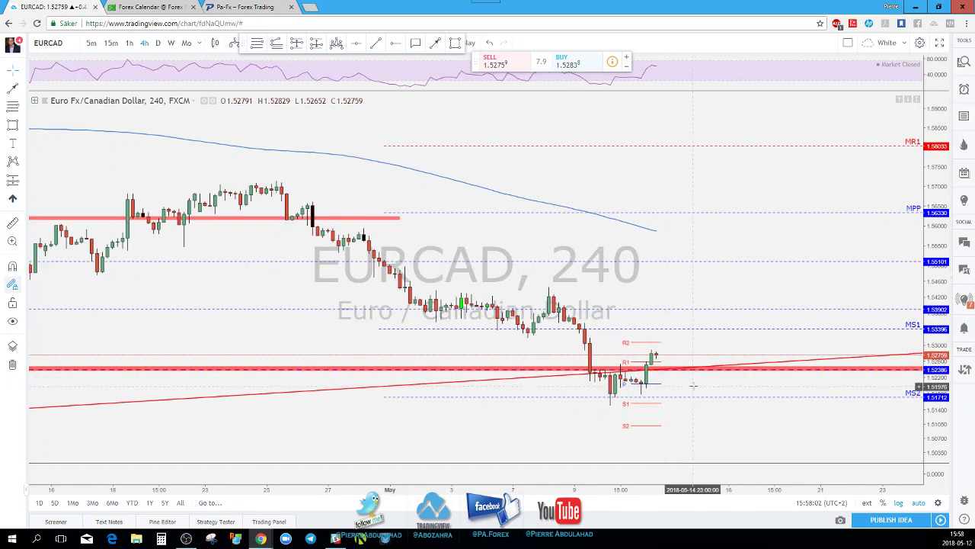
scroll(745, 383, "up", 2)
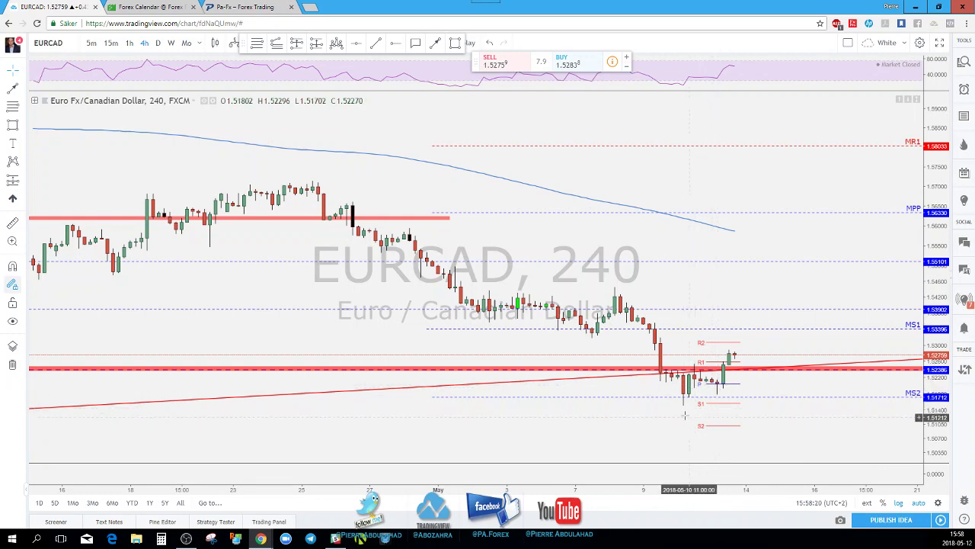
scroll(754, 366, "down", 2)
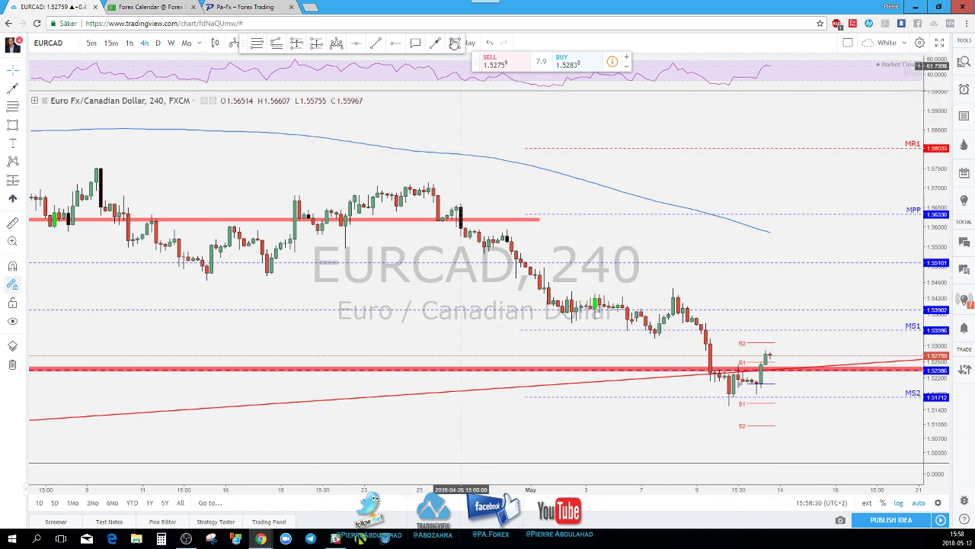
left_click(455, 44)
left_click_drag(525, 330, 881, 330)
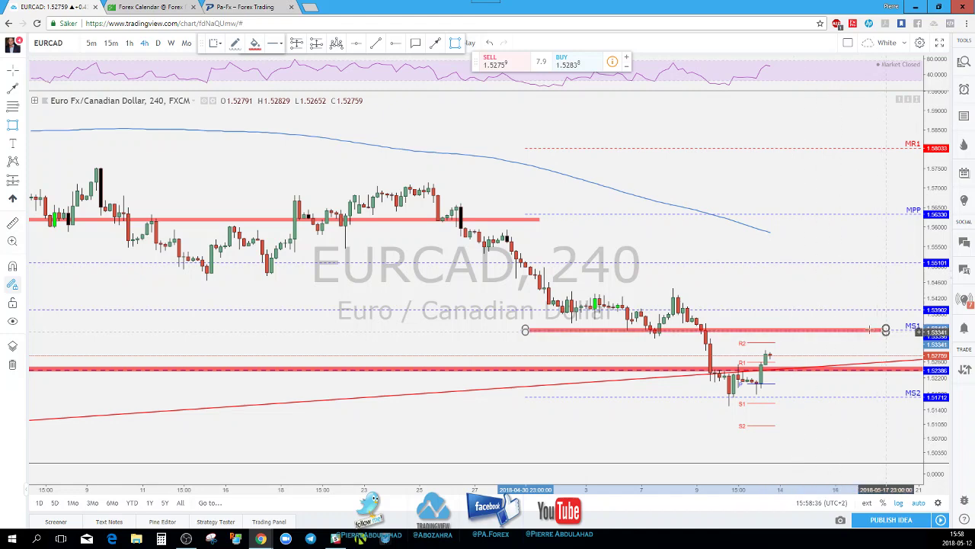
Step: Draw an expected-path arrow from about 1.5268 up to about 1.5476, and a second arrow back down to about 1.542
scroll(662, 313, "down", 2)
scroll(662, 312, "up", 2)
left_click(435, 43)
left_click(673, 294)
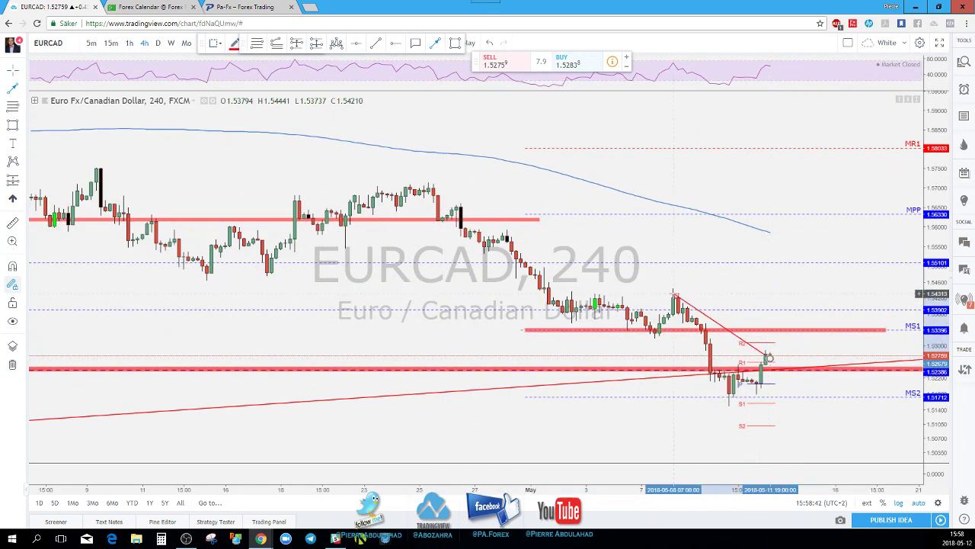
left_click_drag(673, 293, 793, 275)
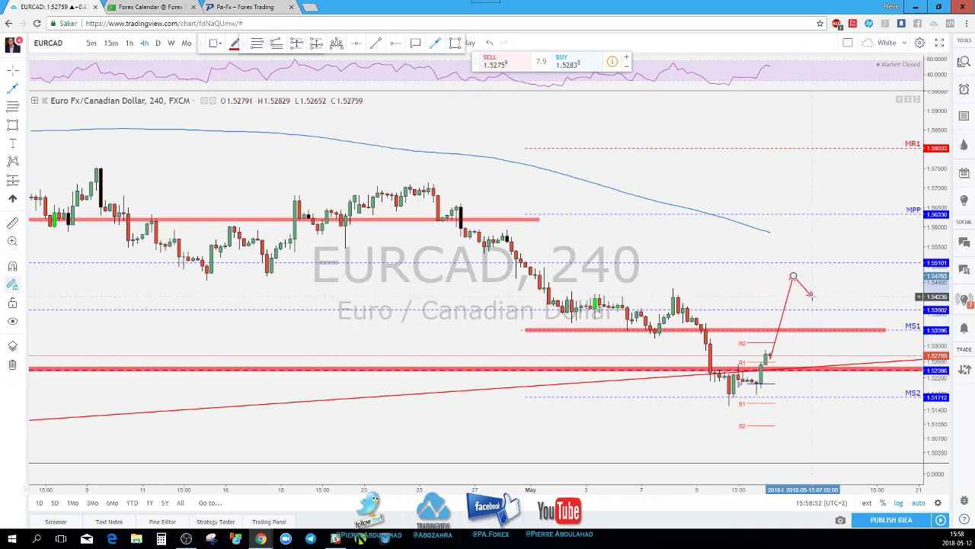
left_click(806, 297)
key("Escape")
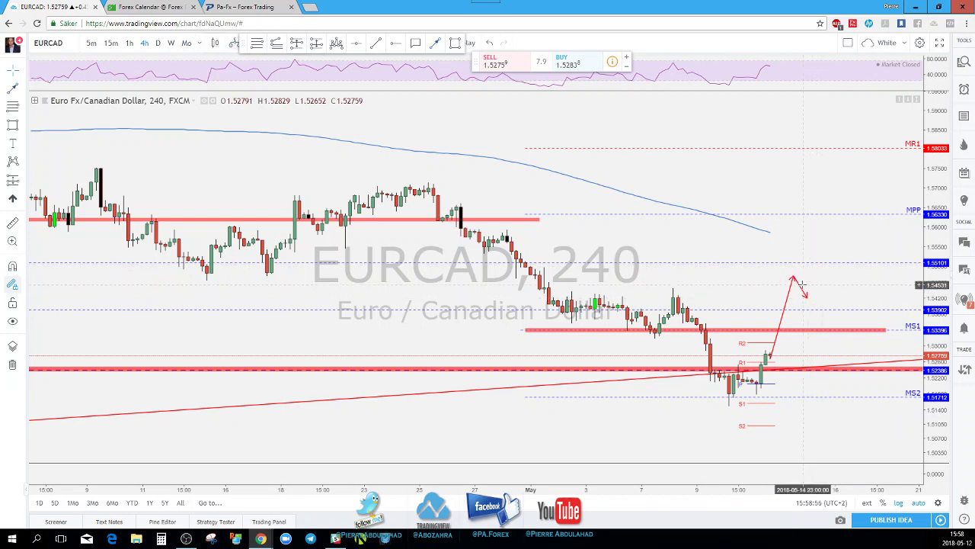
Step: Remove the path arrows and the MS1 zone from EURCAD, and return to the daily timeframe
left_click(790, 301)
key("Delete")
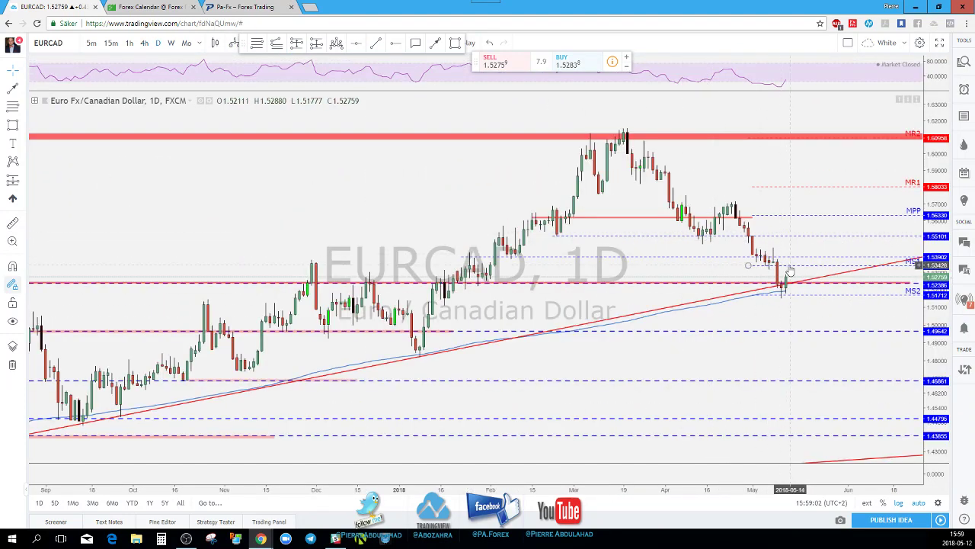
Step: Examine recent daily EURCAD price action around the rising red trendline and the MS1 and MS2 levels
scroll(807, 259, "down", 1)
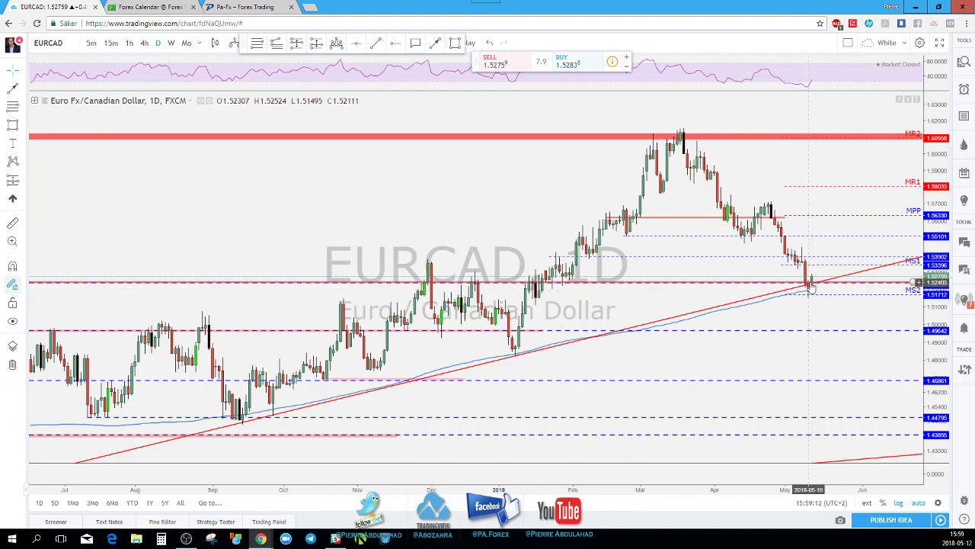
scroll(809, 286, "down", 2)
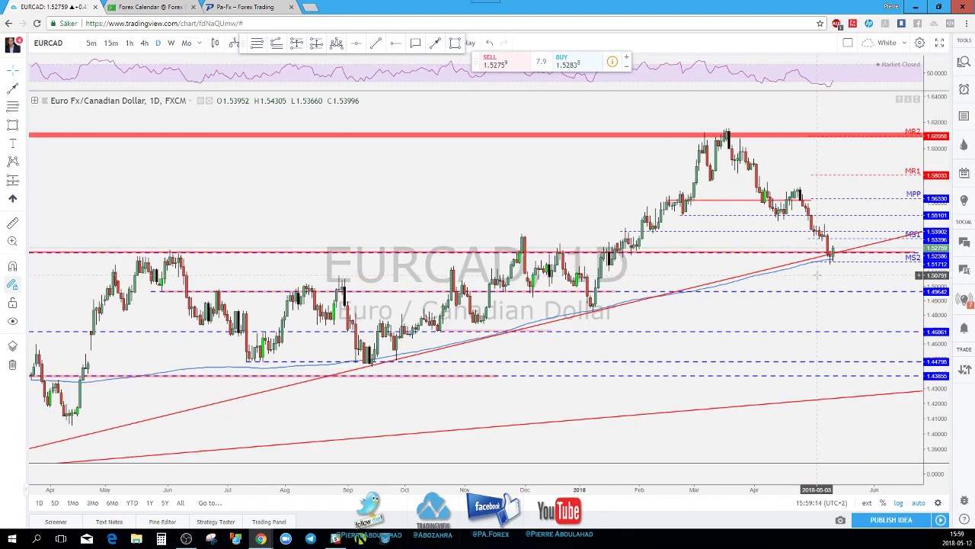
scroll(796, 252, "down", 1)
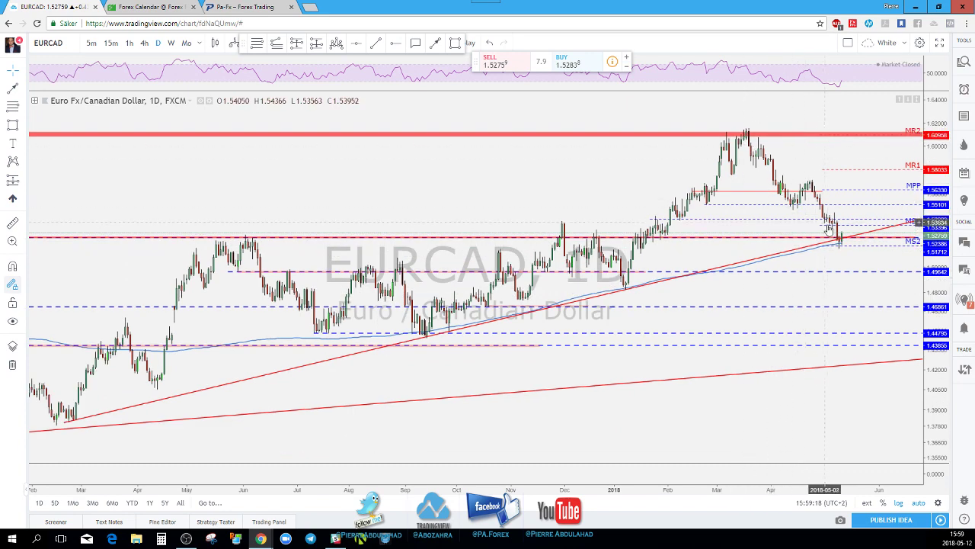
scroll(801, 214, "down", 1)
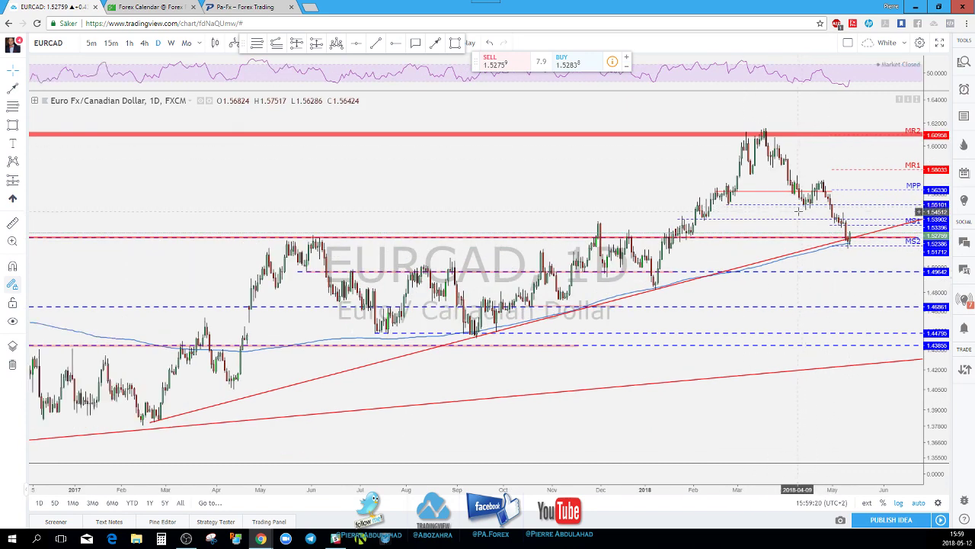
scroll(798, 211, "up", 1)
scroll(762, 238, "up", 1)
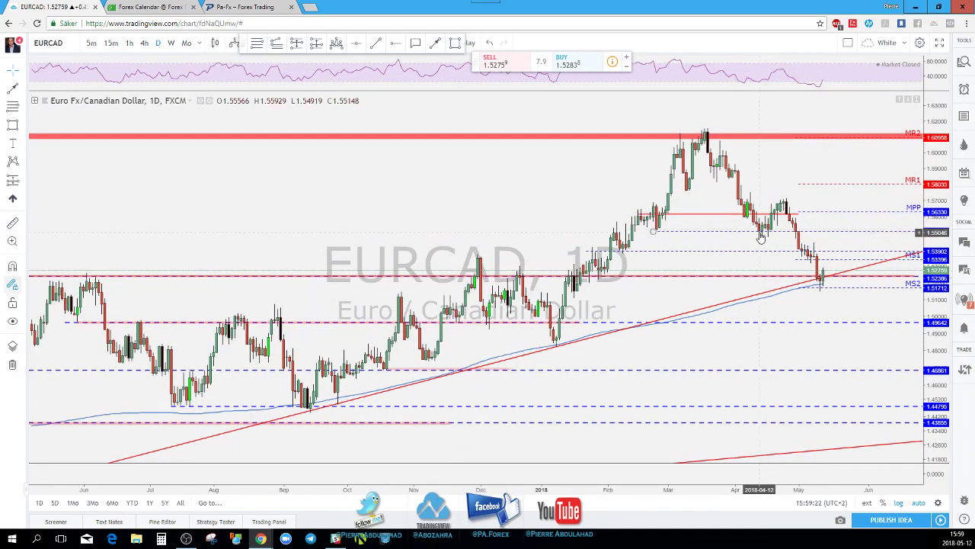
scroll(762, 239, "up", 1)
Step: Open the daily EURGBP chart and view price inside the falling red channel and above the short rising trendline
key("Down")
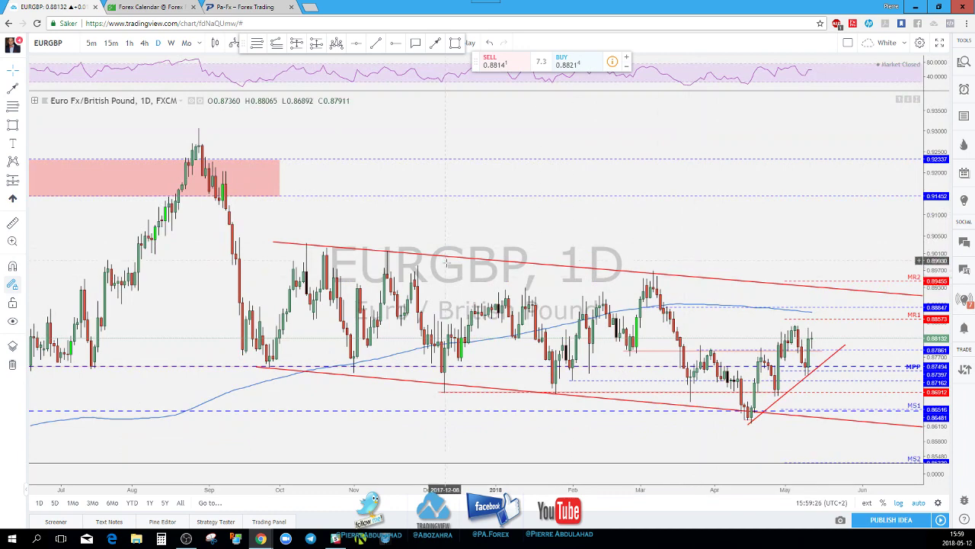
scroll(498, 290, "up", 1)
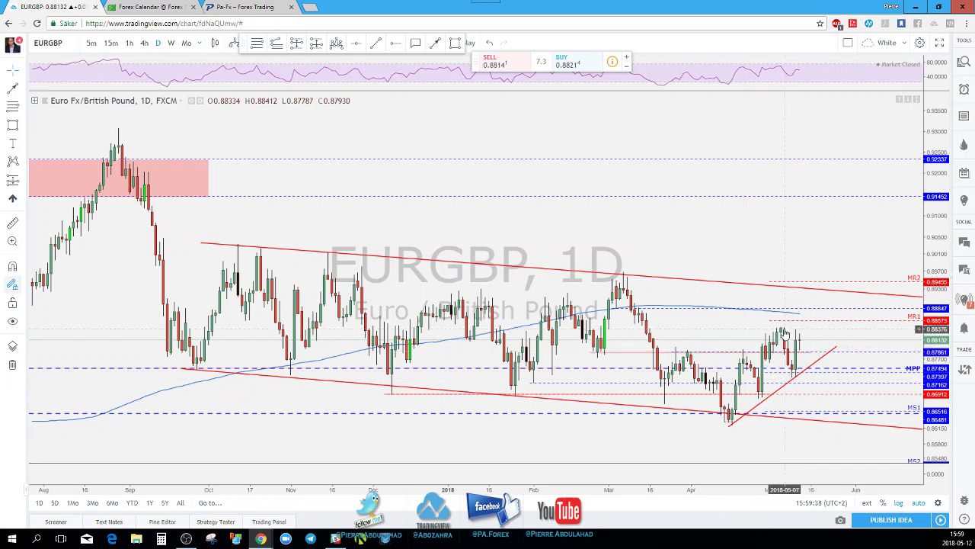
scroll(785, 336, "up", 1)
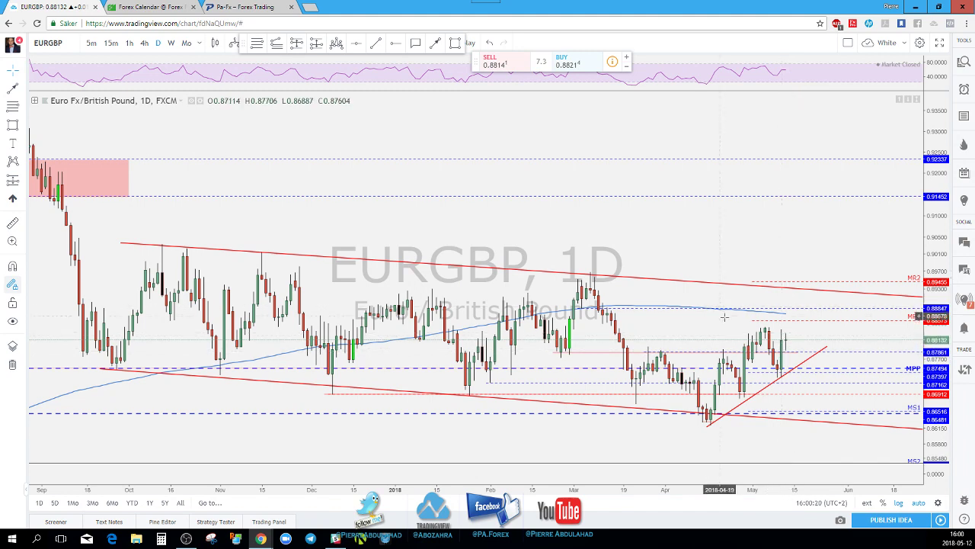
Step: Switch EURGBP to the 1-hour timeframe and examine the small falling channel and the highs below MR1
left_click(129, 44)
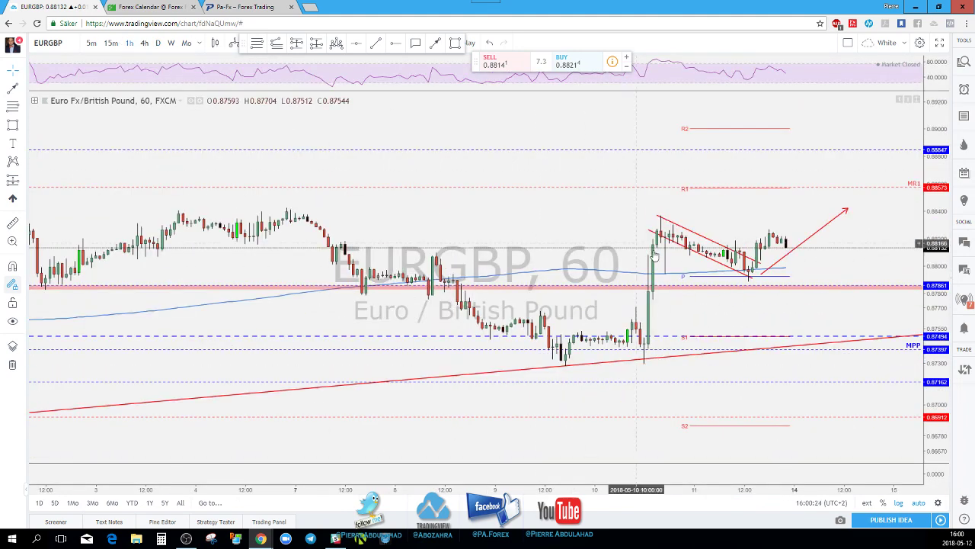
scroll(728, 265, "down", 2)
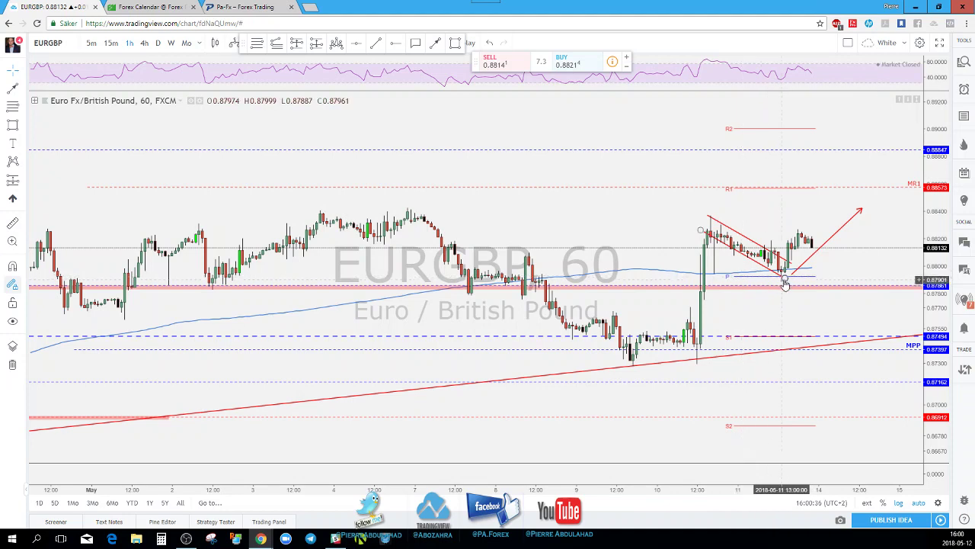
scroll(794, 248, "down", 1)
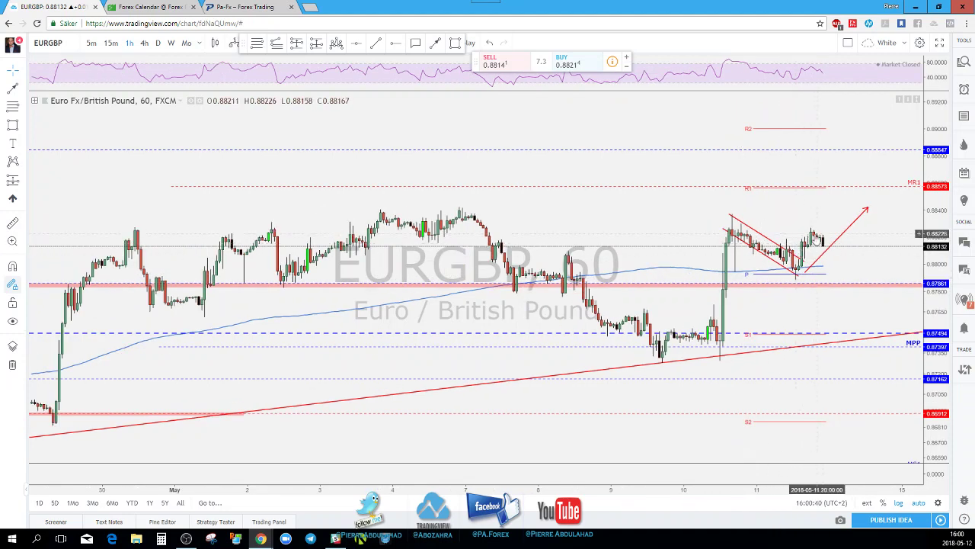
scroll(812, 233, "down", 1)
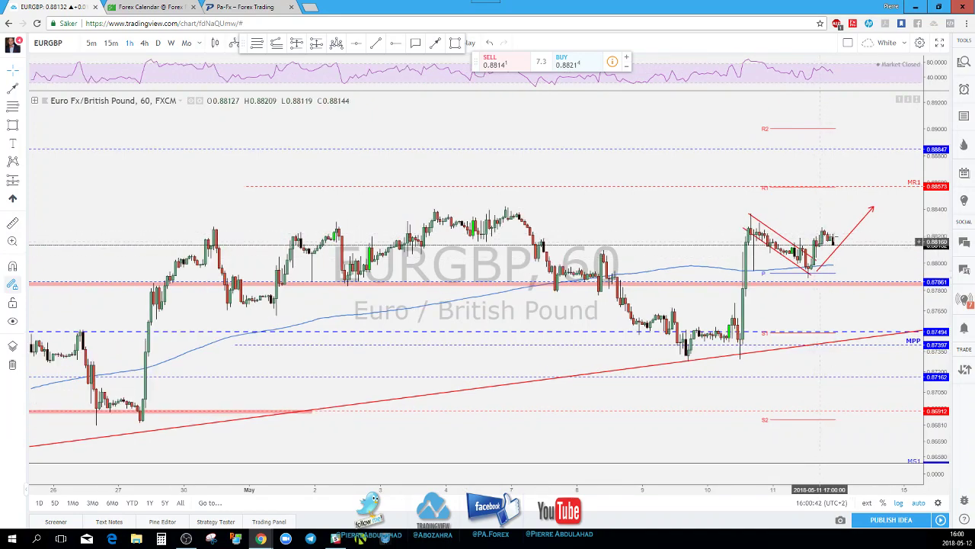
scroll(822, 239, "down", 1)
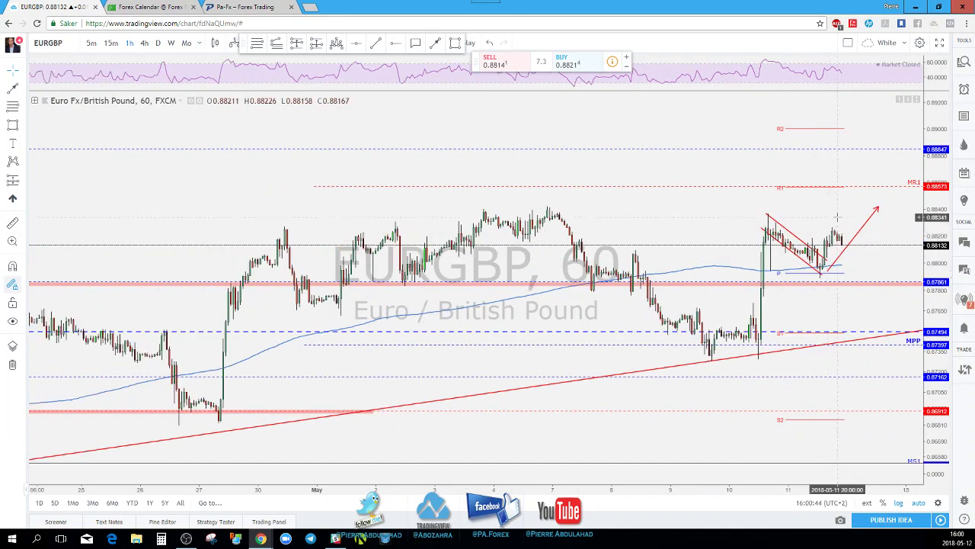
Step: Remove the rising path arrow and both lines of the small falling channel from the 1-hour EURGBP chart
left_click_drag(838, 213, 802, 211)
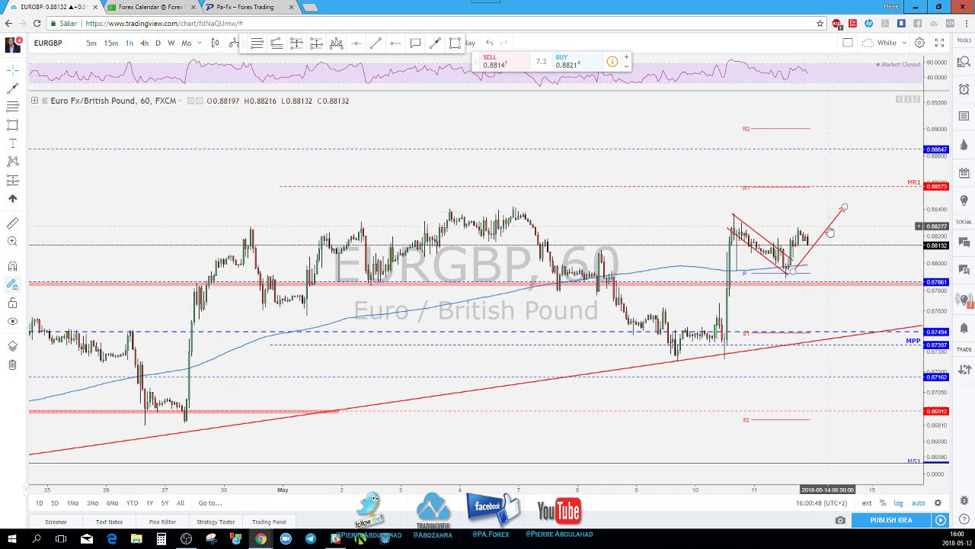
key("Delete")
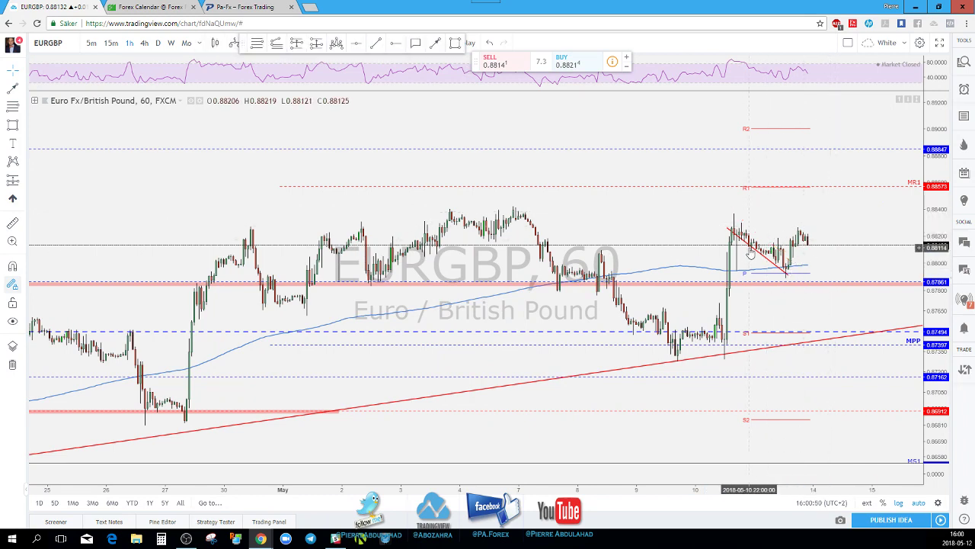
key("Delete")
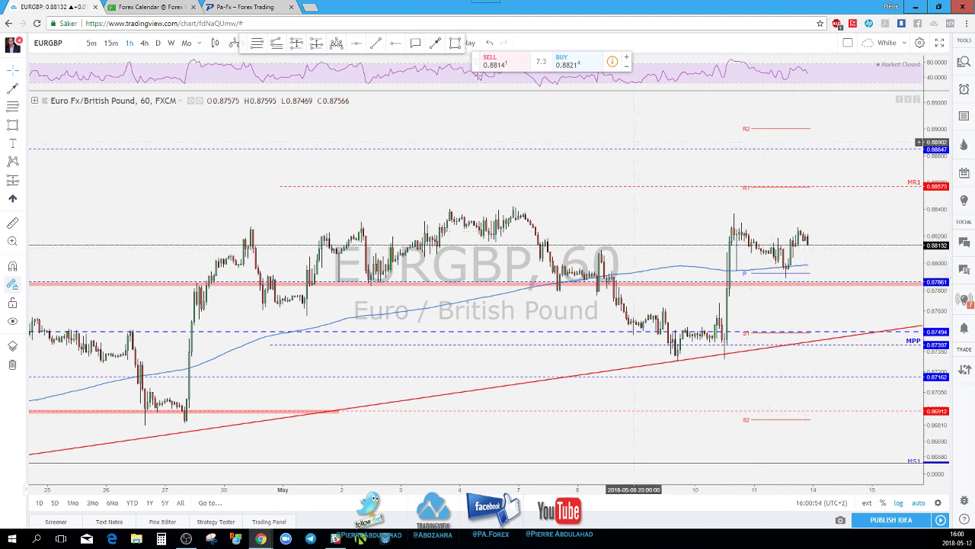
Step: Sketch a falling path arrow from the latest EURGBP candle to the red zone at 0.87861 and remove it
scroll(777, 228, "down", 1)
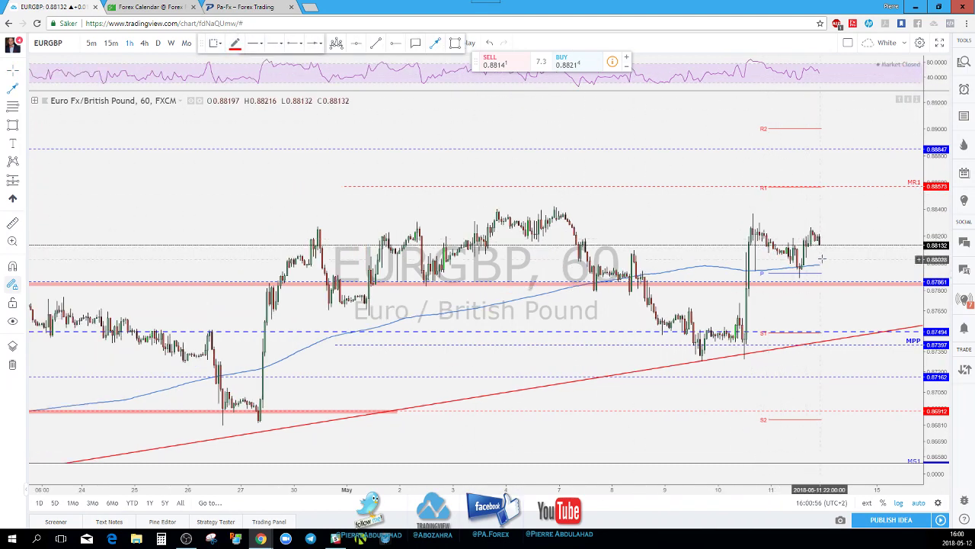
left_click_drag(819, 241, 836, 282)
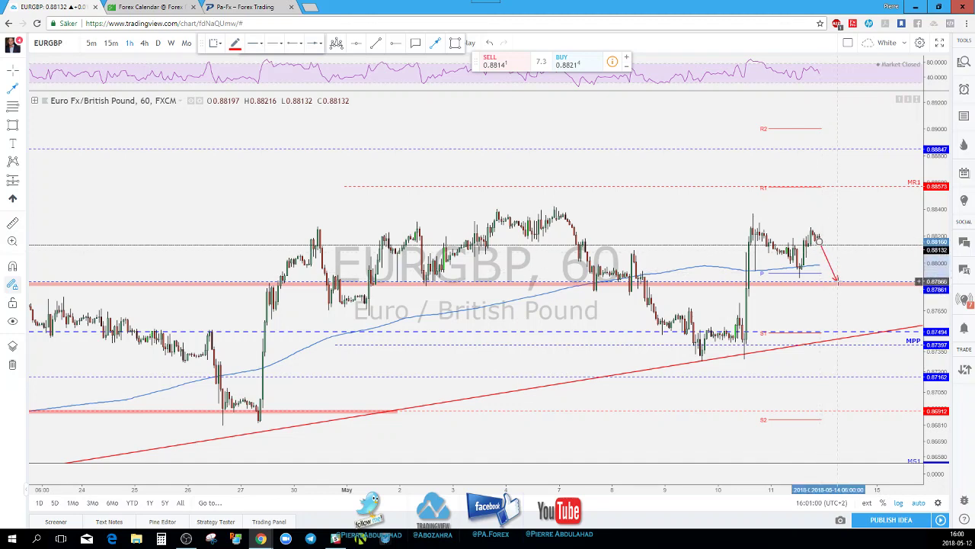
left_click(836, 282)
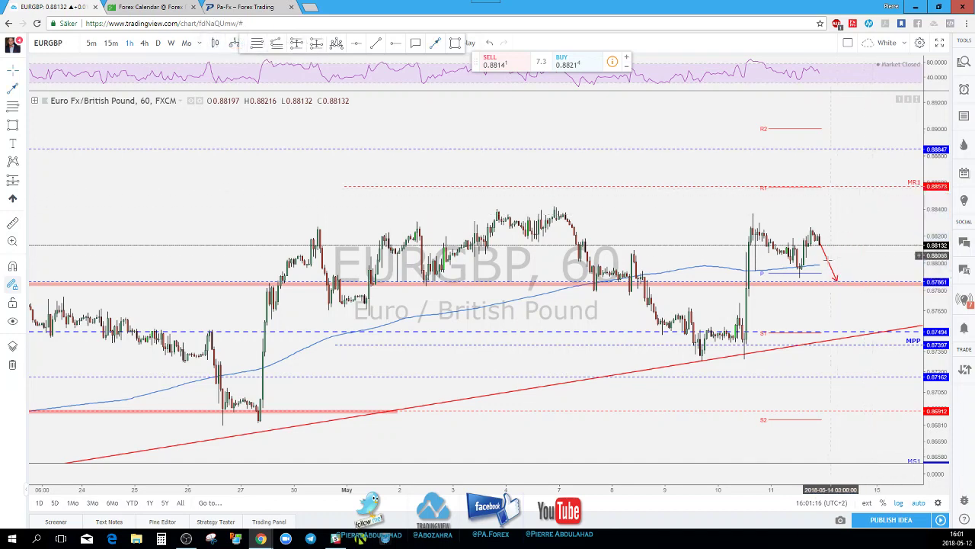
key("Escape")
key("Delete")
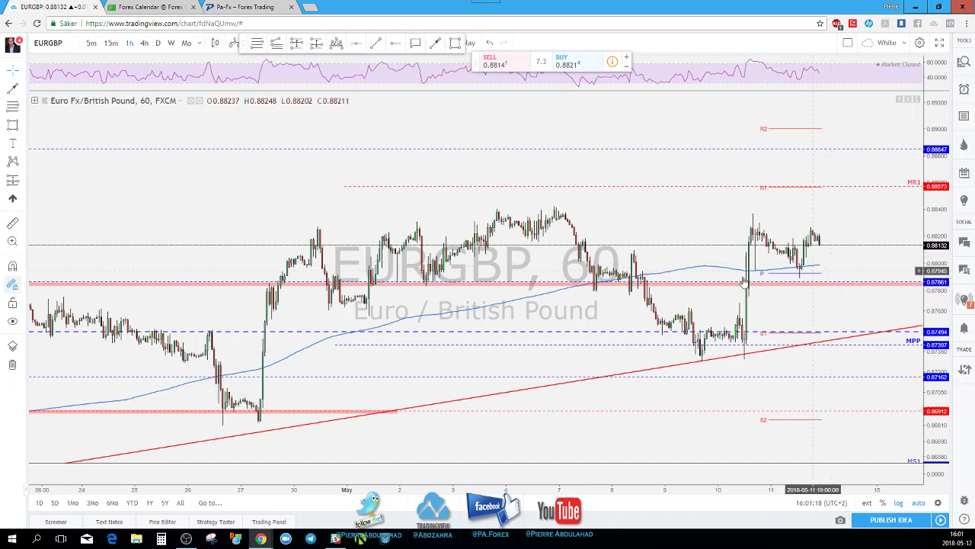
Step: Draw a Fibonacci retracement over EURGBP's May 10 rally, from the low at about 0.87293 to the high at about 0.88382
scroll(686, 264, "down", 2)
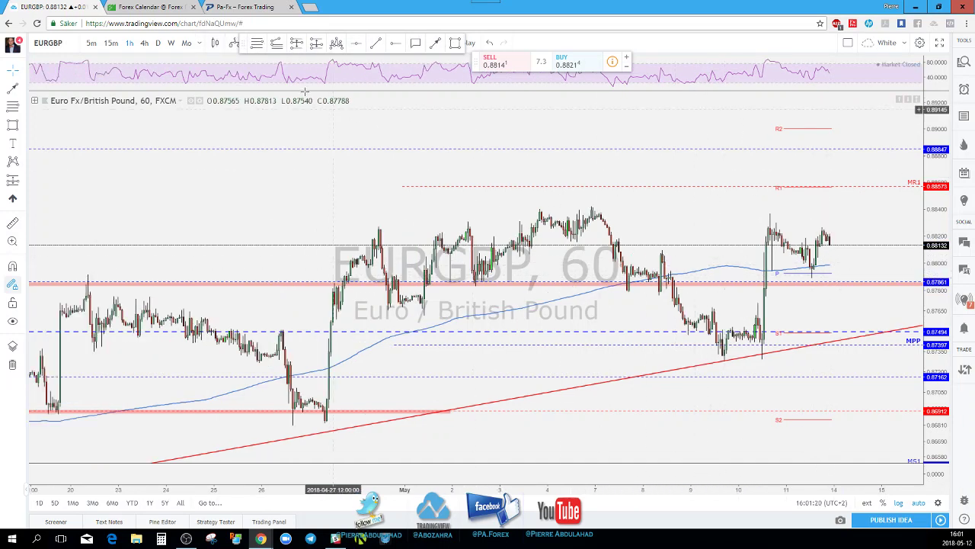
left_click(755, 358)
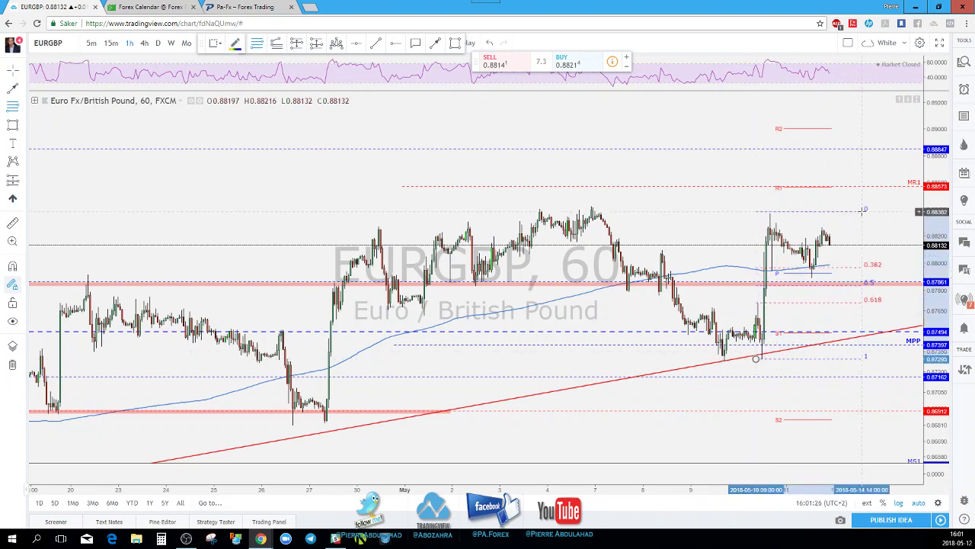
left_click(863, 211)
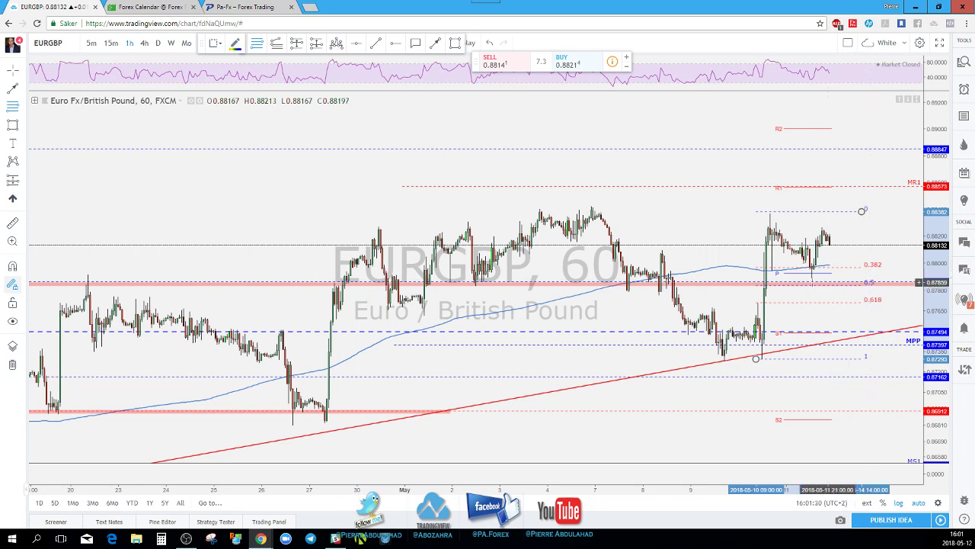
scroll(462, 285, "down", 2)
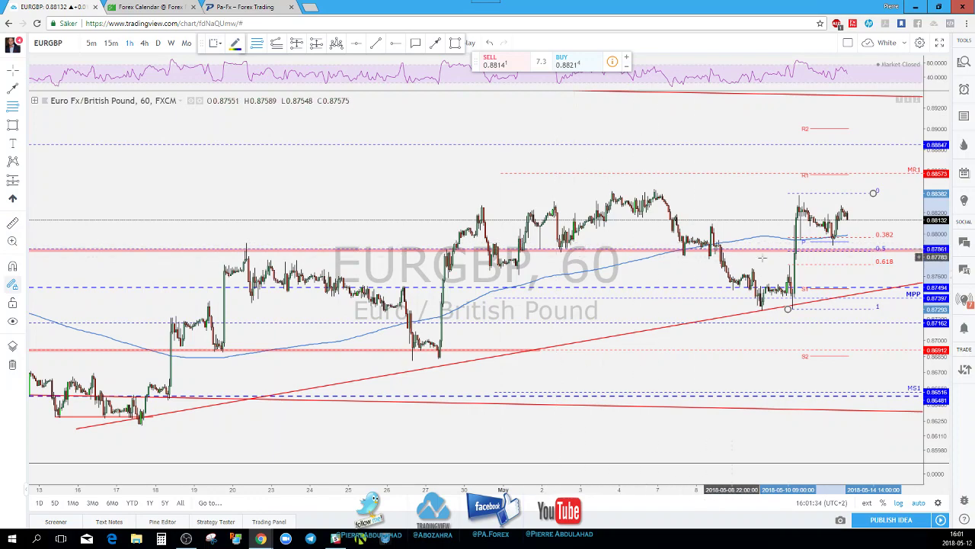
scroll(838, 252, "up", 2)
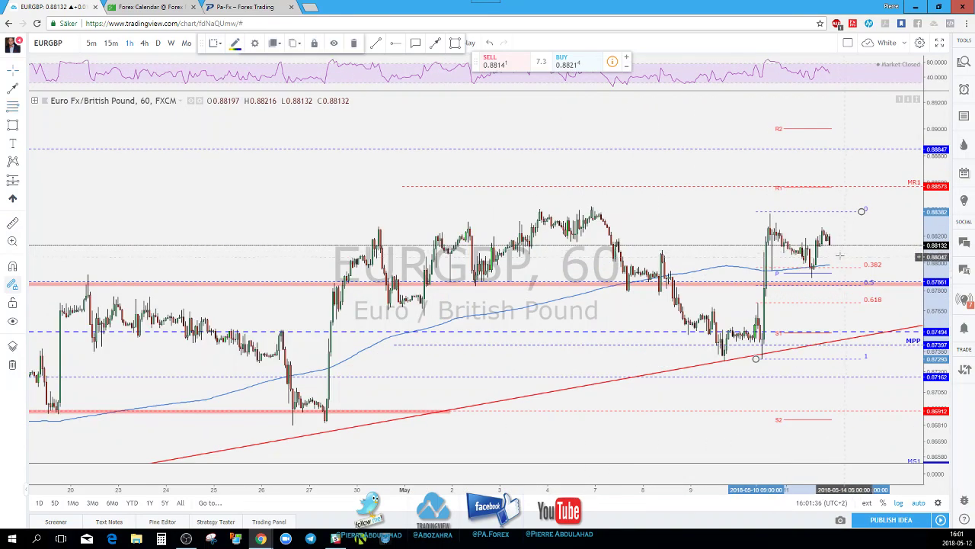
Step: Open the daily EURJPY chart and examine recent price around the thin red support zone between MS1 and MS2
left_click(586, 163)
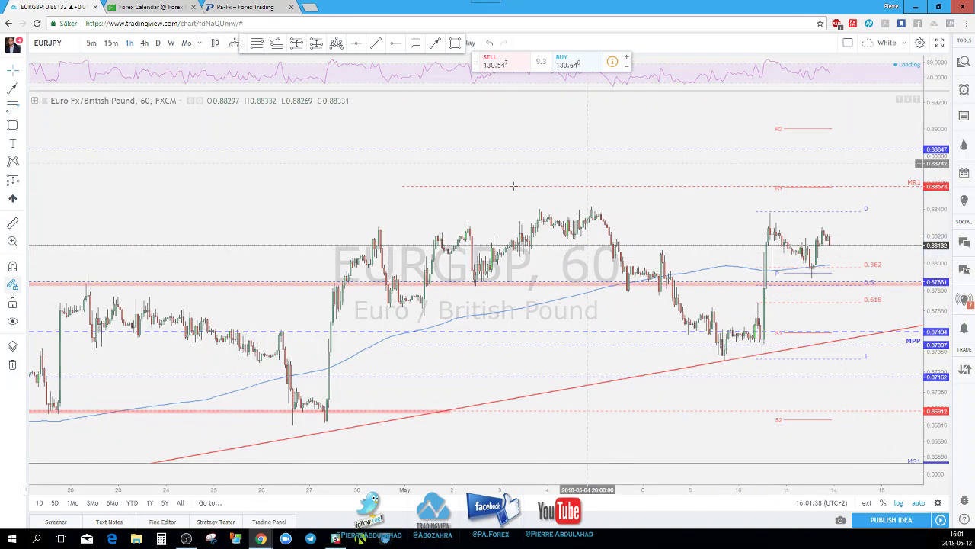
key("space")
key("1")
key("d")
key("Return")
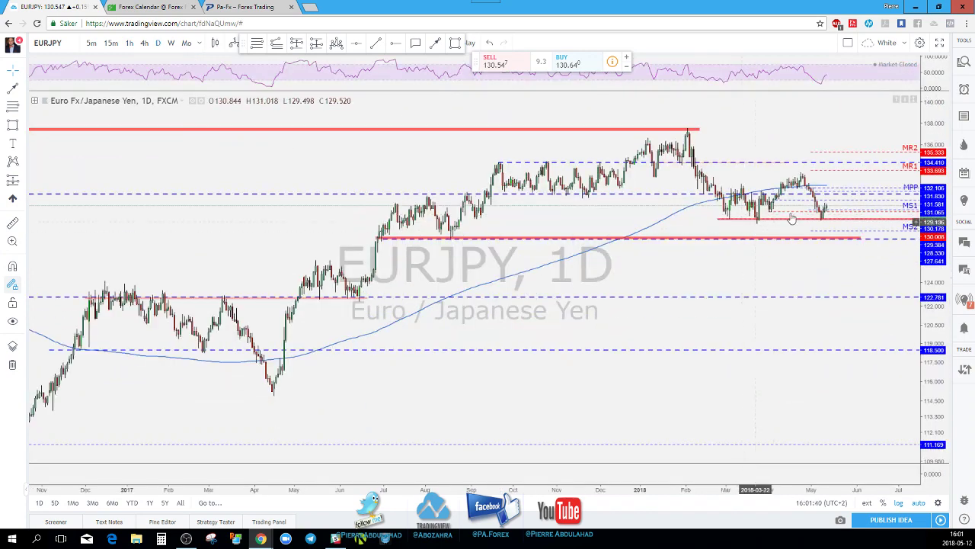
scroll(728, 288, "up", 1)
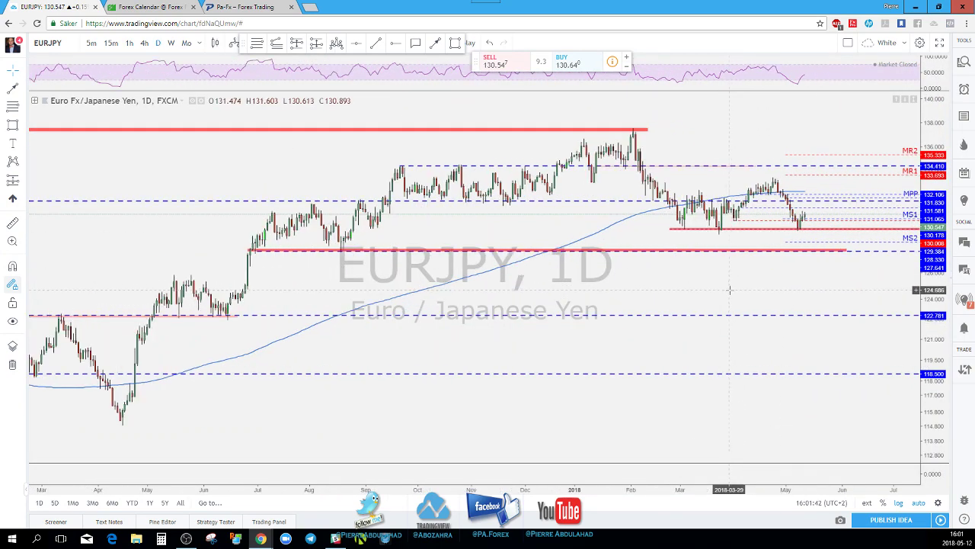
scroll(631, 257, "up", 2)
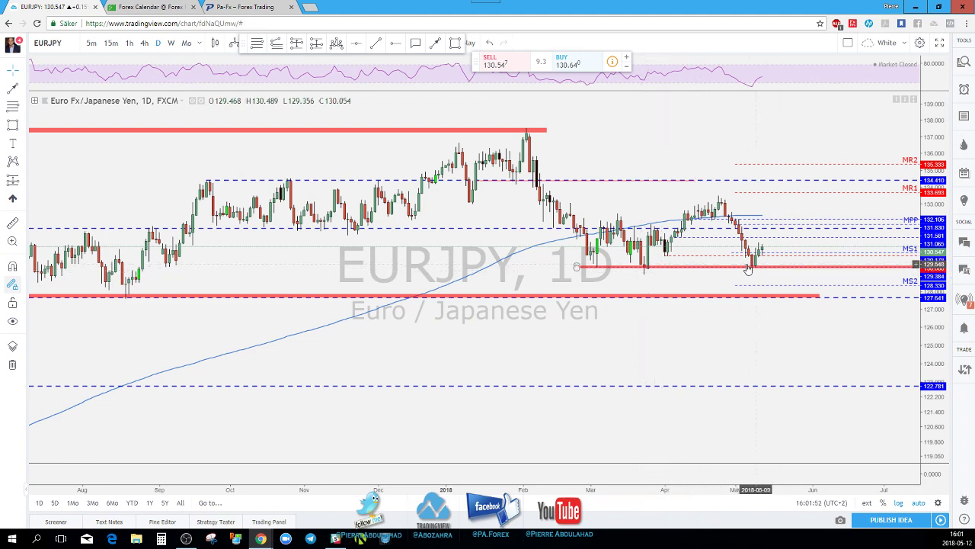
scroll(755, 268, "up", 2)
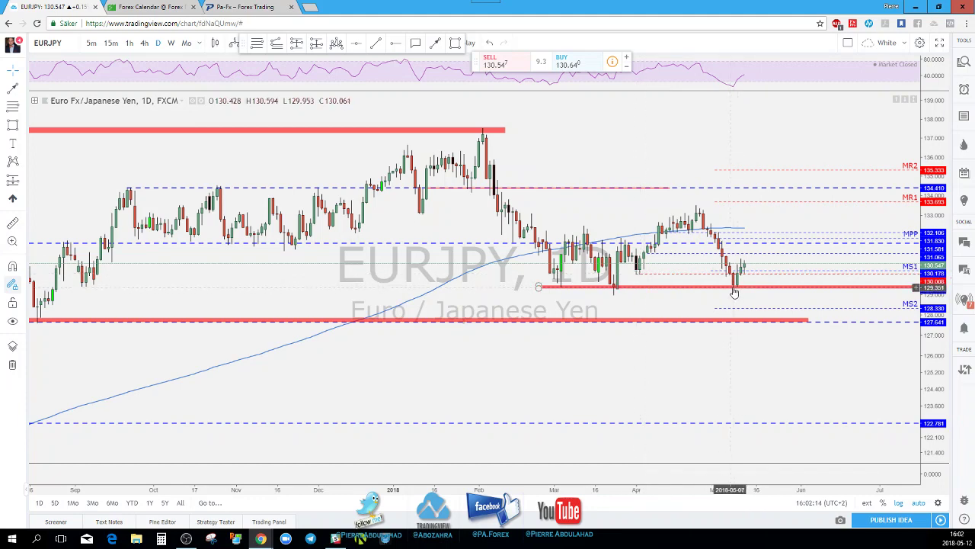
scroll(733, 293, "up", 1)
scroll(733, 293, "up", 1)
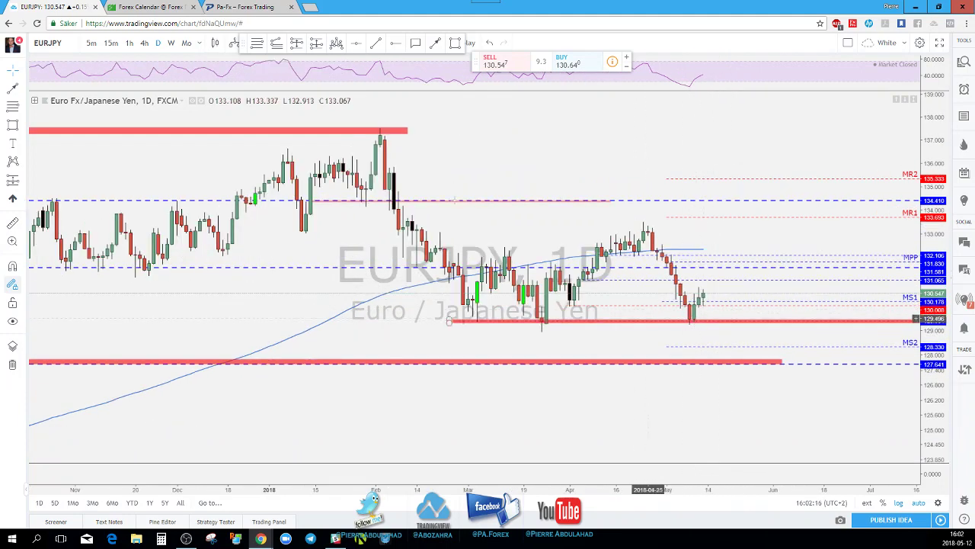
Step: Switch EURJPY to the 4-hour timeframe and move the head-and-shoulders pattern's Right Shoulder point to the more recent low near S1
left_click(144, 44)
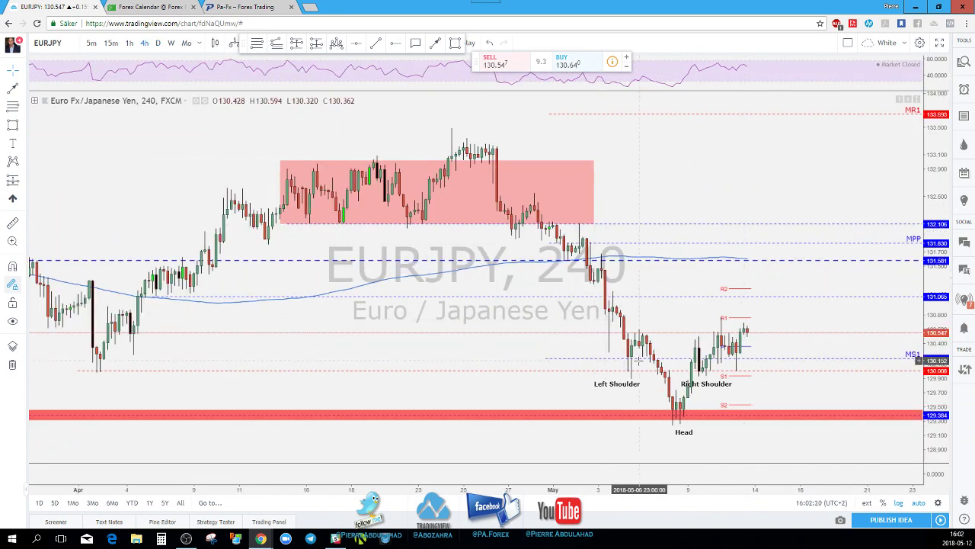
scroll(652, 383, "down", 1)
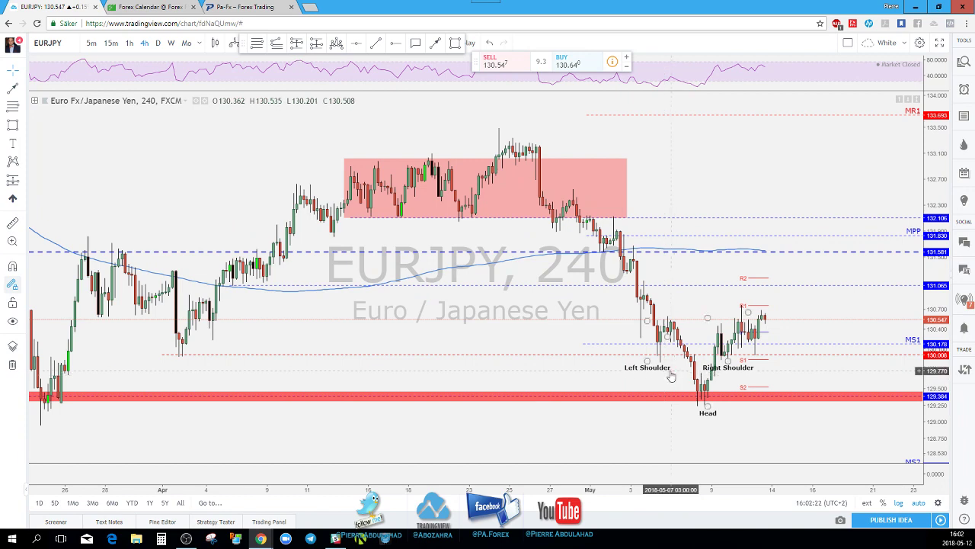
scroll(652, 383, "up", 2)
scroll(725, 420, "down", 2)
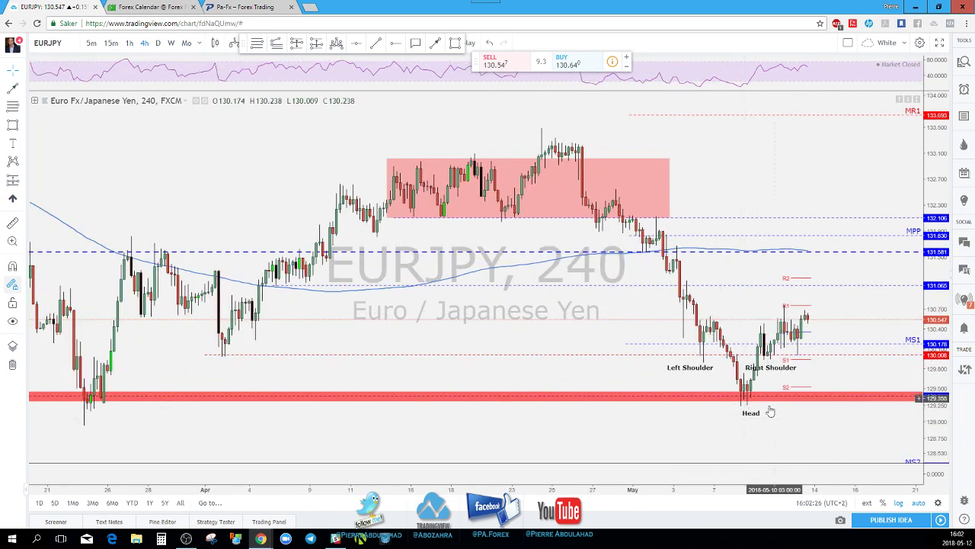
scroll(737, 412, "up", 1)
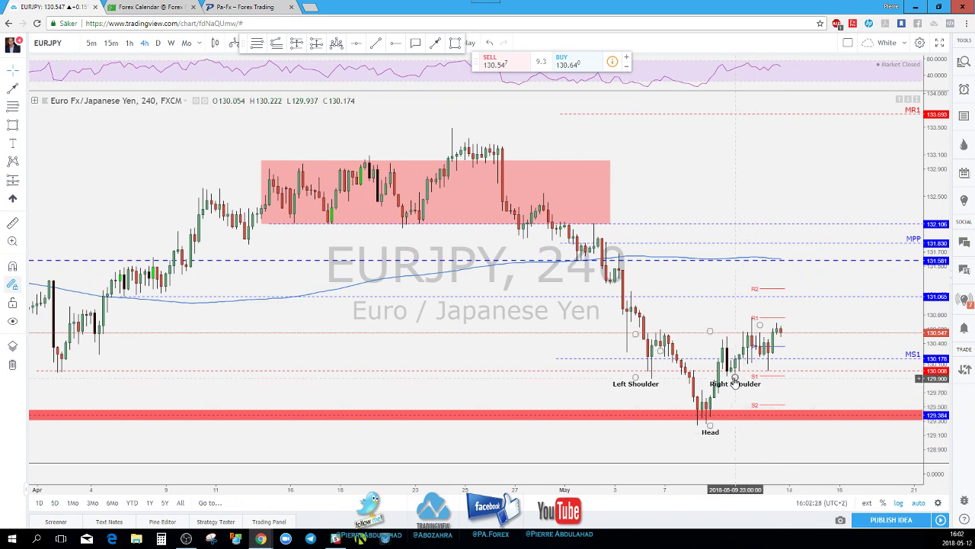
left_click_drag(736, 377, 759, 376)
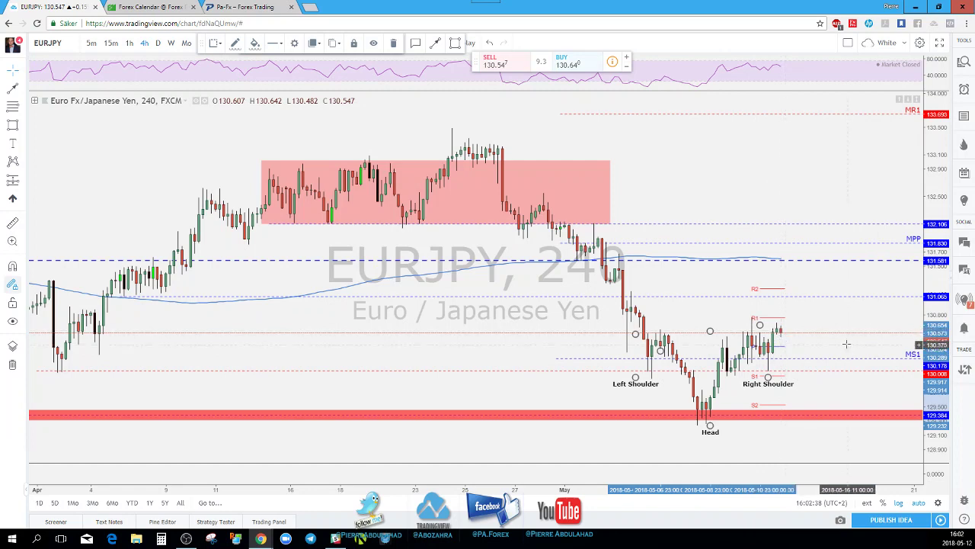
left_click(771, 344)
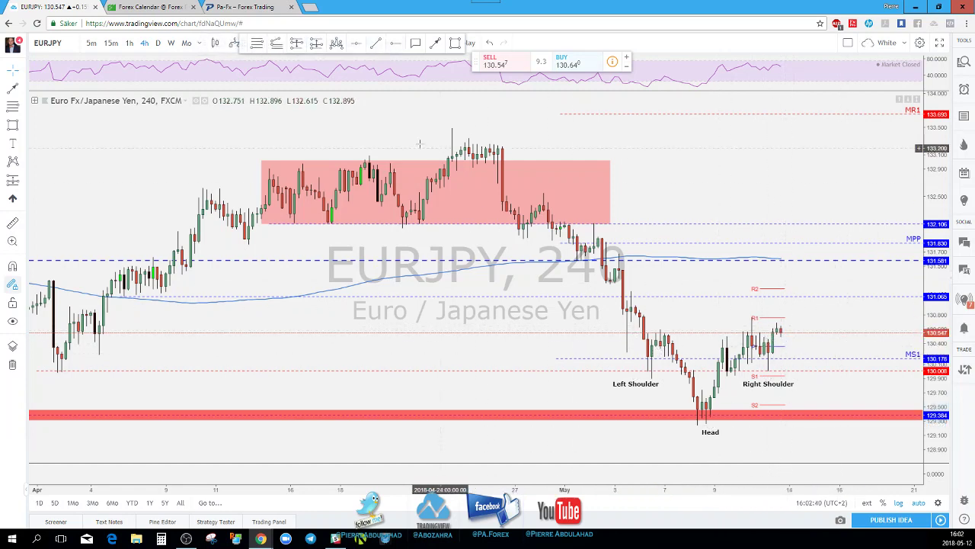
Step: Draw a thin neckline zone above both shoulders at about 130.52 to 130.585 and delete it
left_click_drag(644, 332, 788, 333)
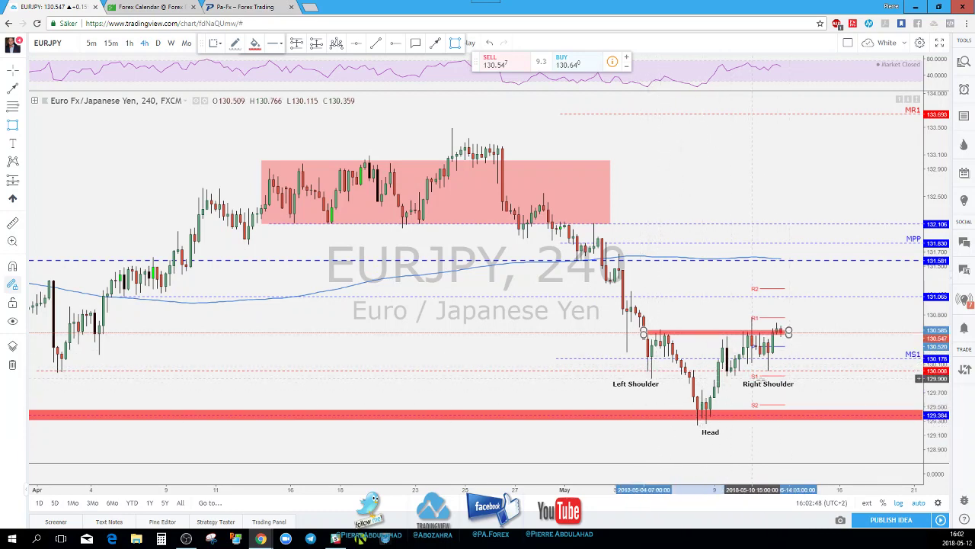
left_click(784, 333)
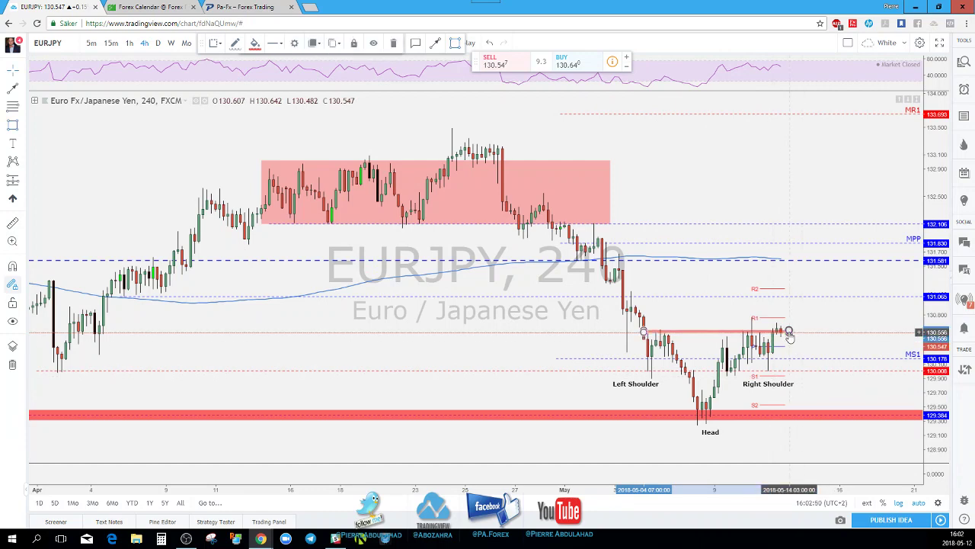
key("Delete")
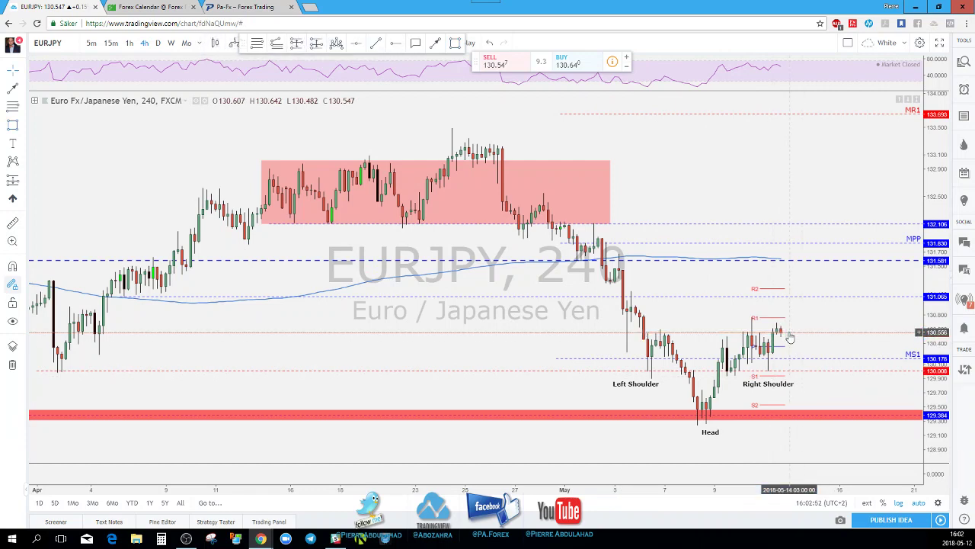
Step: Sketch EURJPY path arrows rising to R1, dipping to about 130.40 and rising again, and remove them
scroll(780, 334, "up", 1)
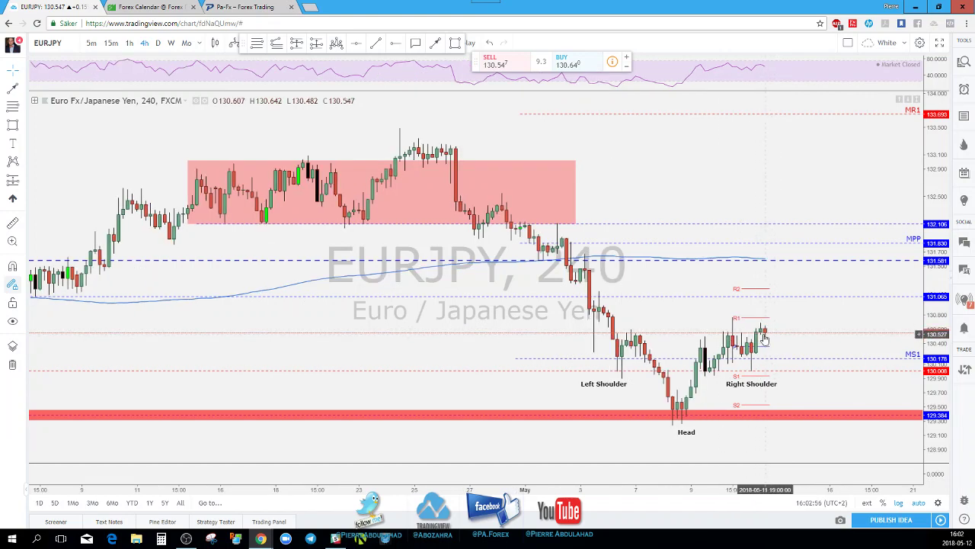
scroll(764, 340, "down", 2)
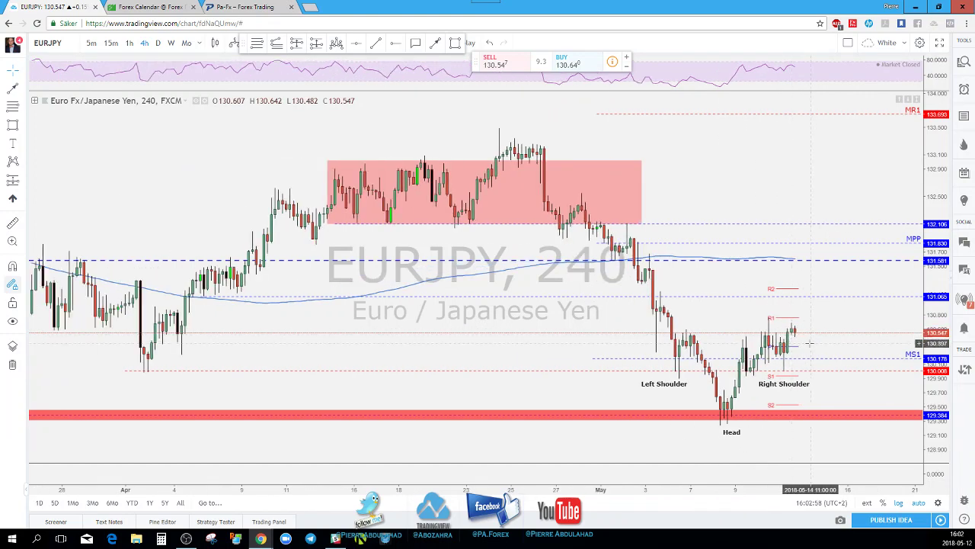
left_click(793, 349)
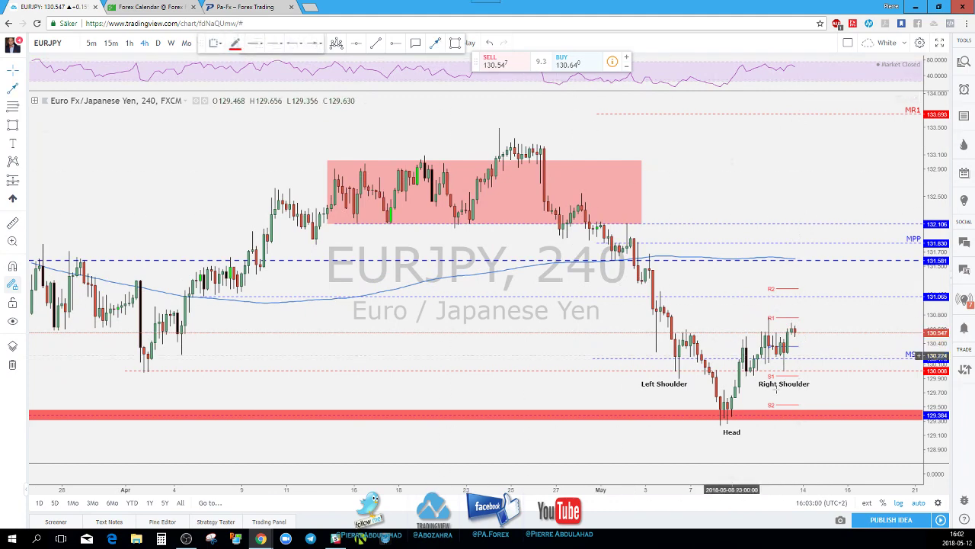
left_click_drag(795, 317, 804, 345)
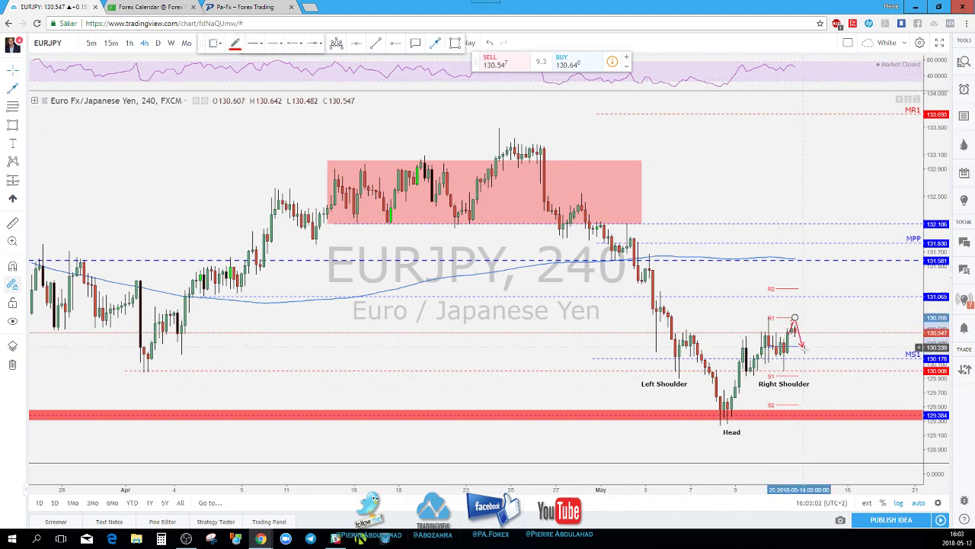
left_click(802, 343)
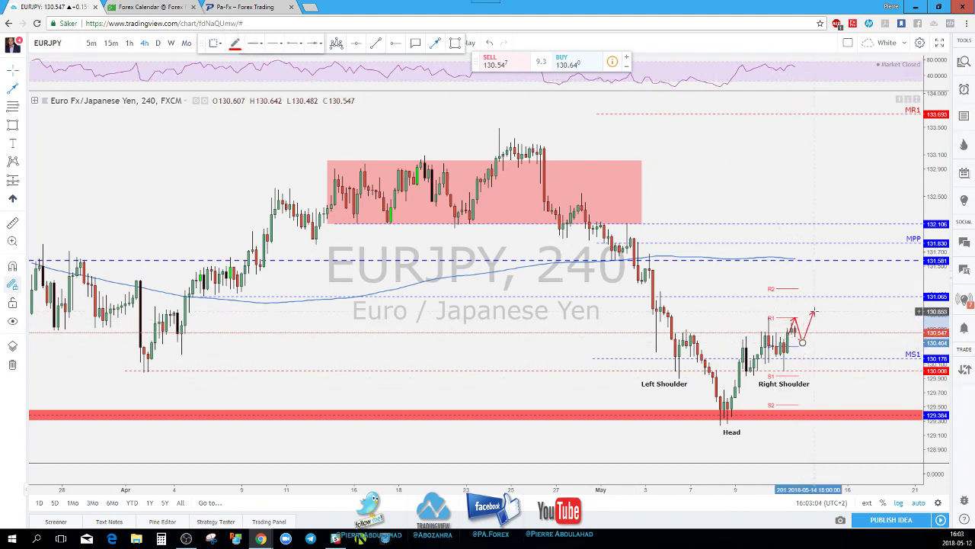
double_click(798, 335)
left_click(798, 333)
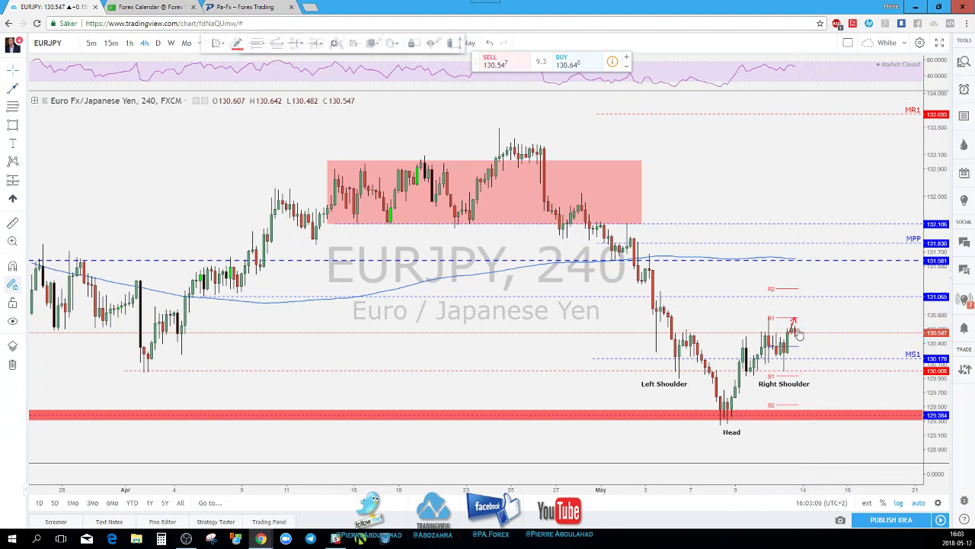
key("Delete")
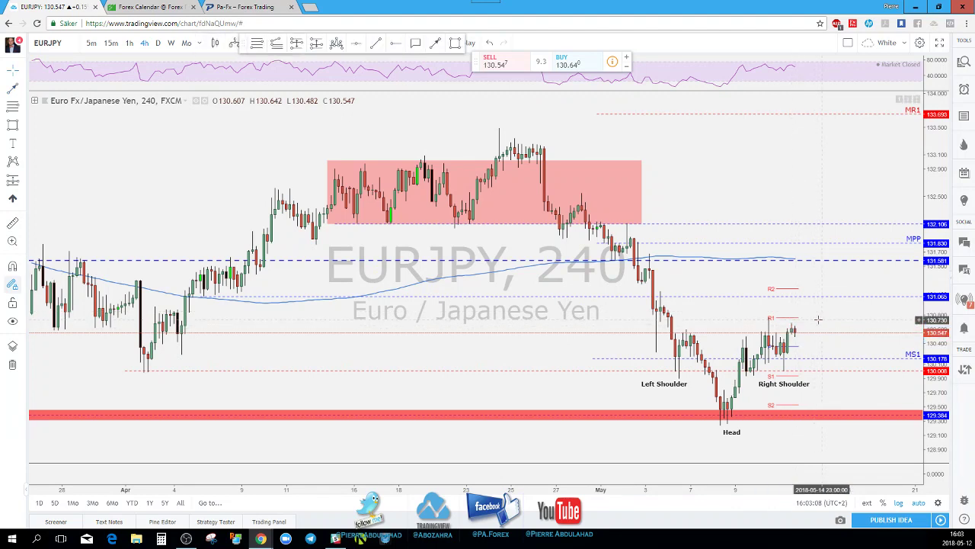
scroll(808, 325, "up", 1)
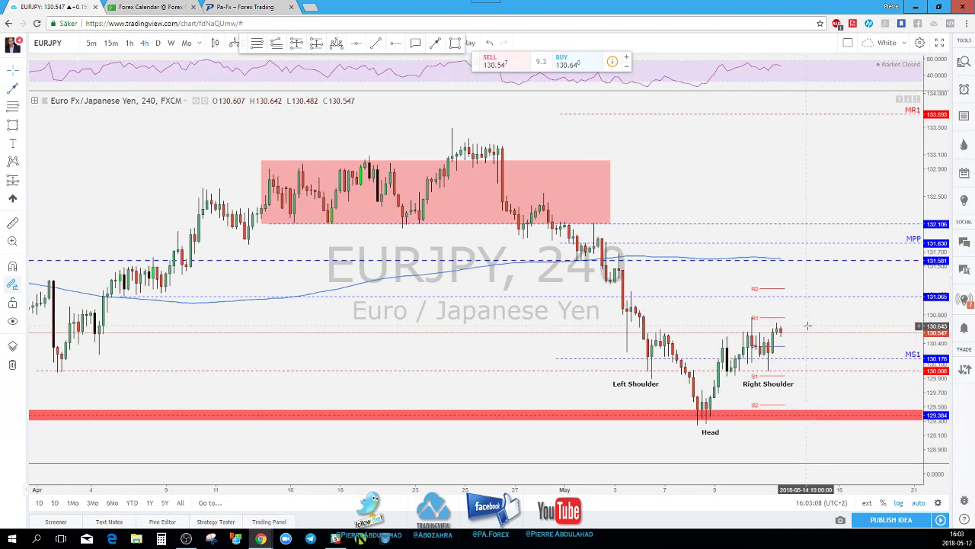
Step: Sketch a EURJPY path arrow falling to about 130.02 and rebounding towards R1, and remove it
left_click(436, 44)
left_click(781, 329)
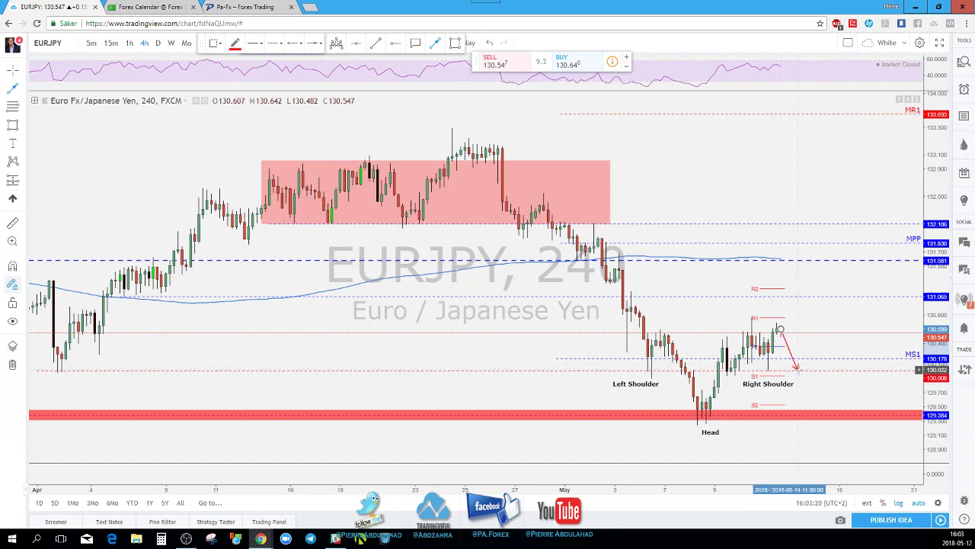
left_click(798, 368)
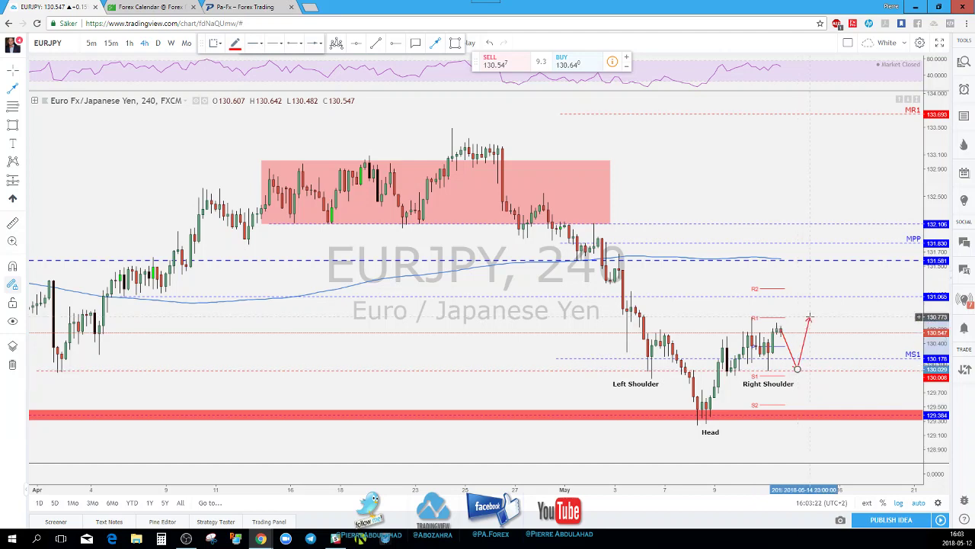
key("Escape")
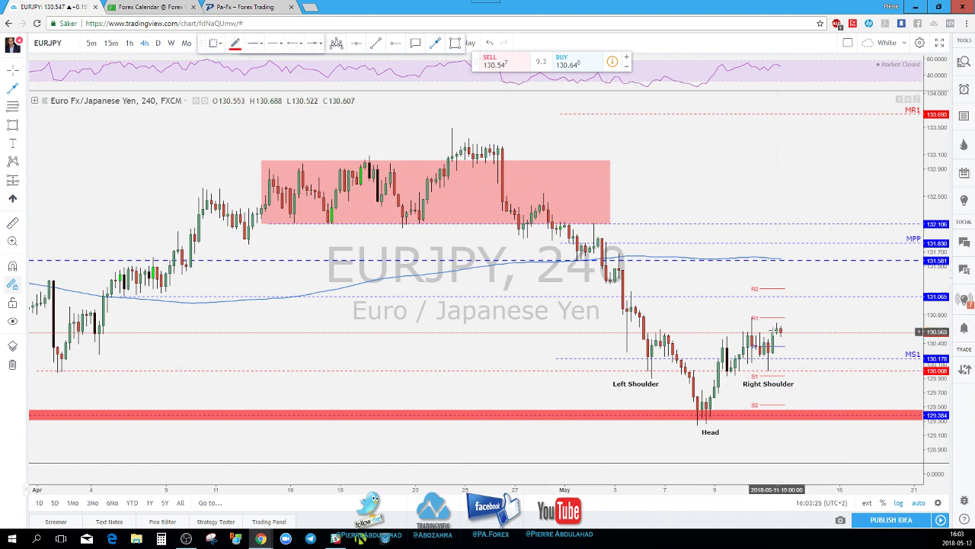
Step: Sketch EURJPY path arrows rising above R1, dipping to about 130.56 and climbing towards 131.45, and undo them
left_click(784, 333)
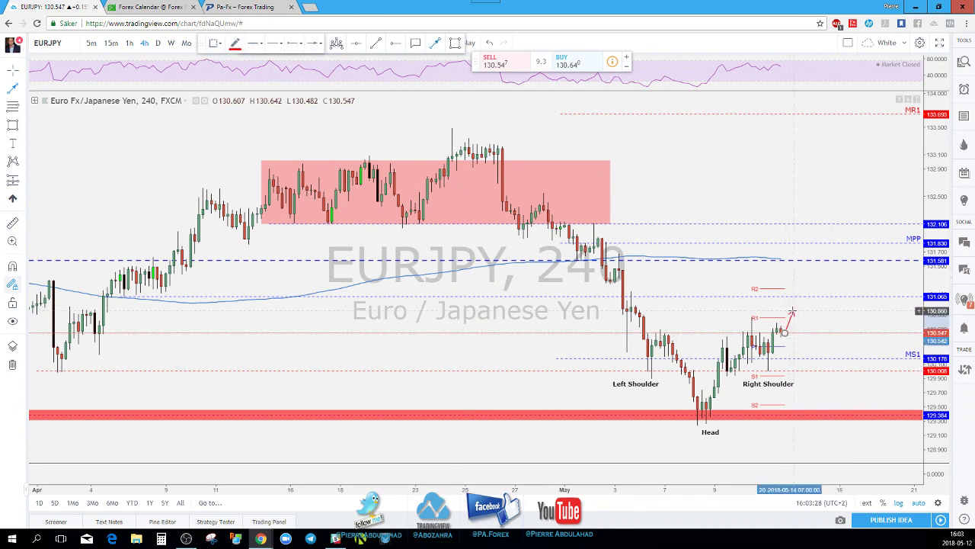
left_click(793, 312)
left_click(805, 331)
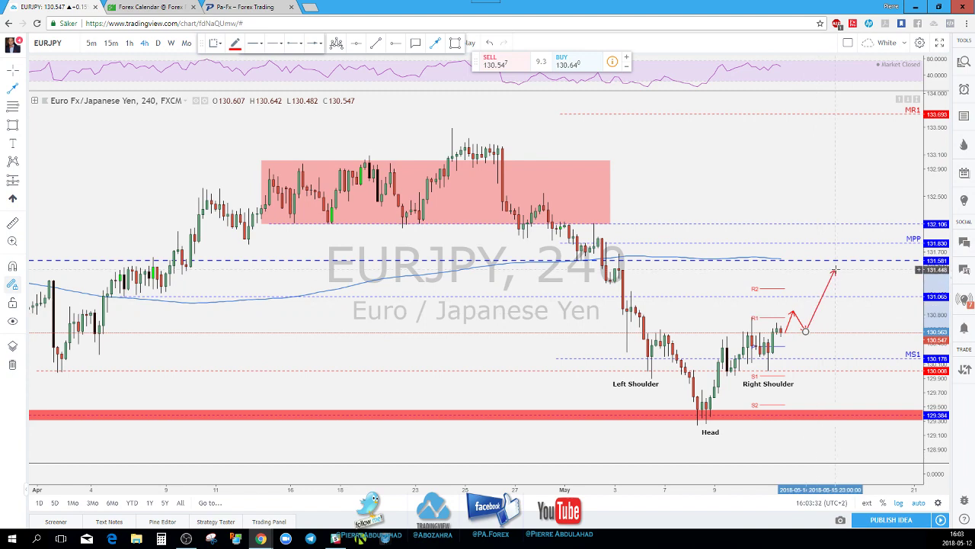
key("ctrl+z")
key("ctrl+z")
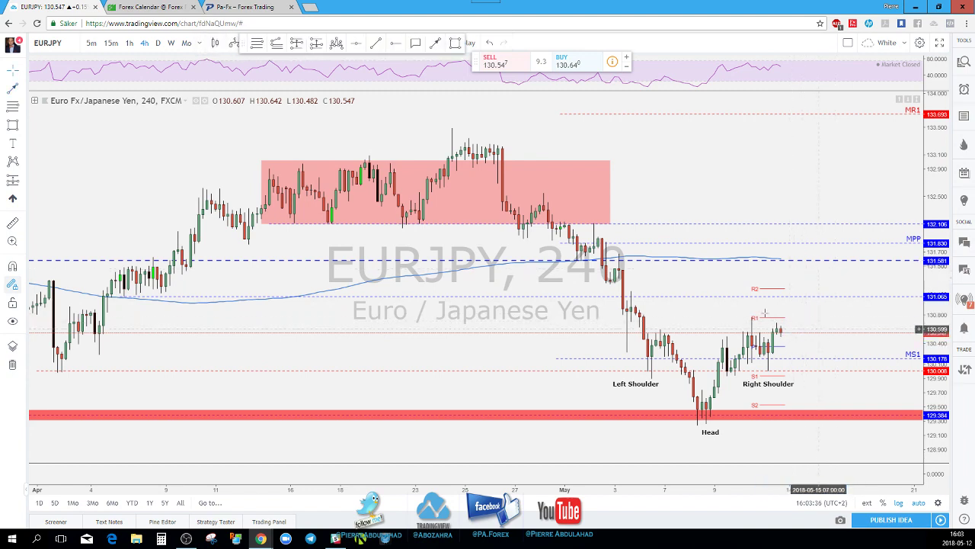
Step: Draw a thin red zone on the daily EURJPY chart at about 132.015 to 132.203, extending from 2018-04-13 to 2018-06-22
scroll(488, 305, "down", 1)
left_click(158, 44)
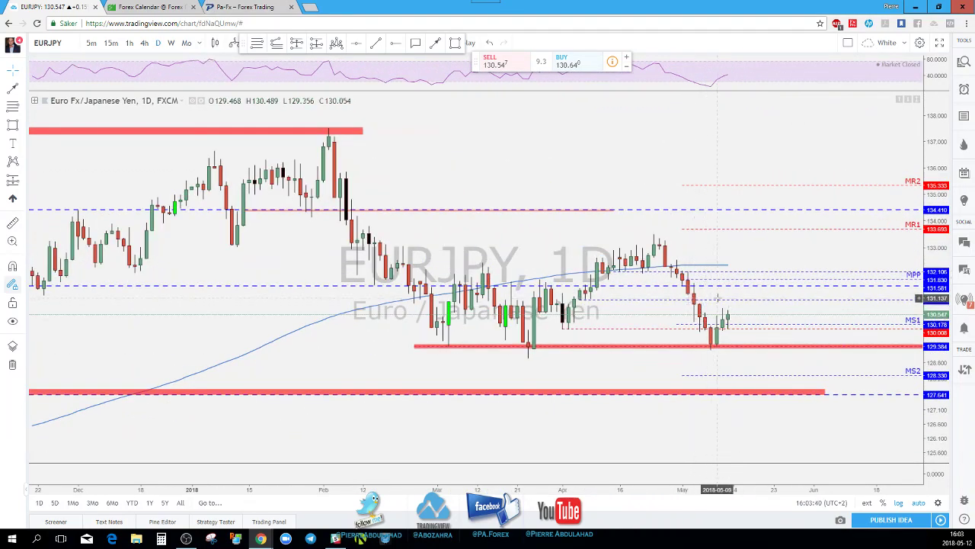
scroll(716, 293, "up", 1)
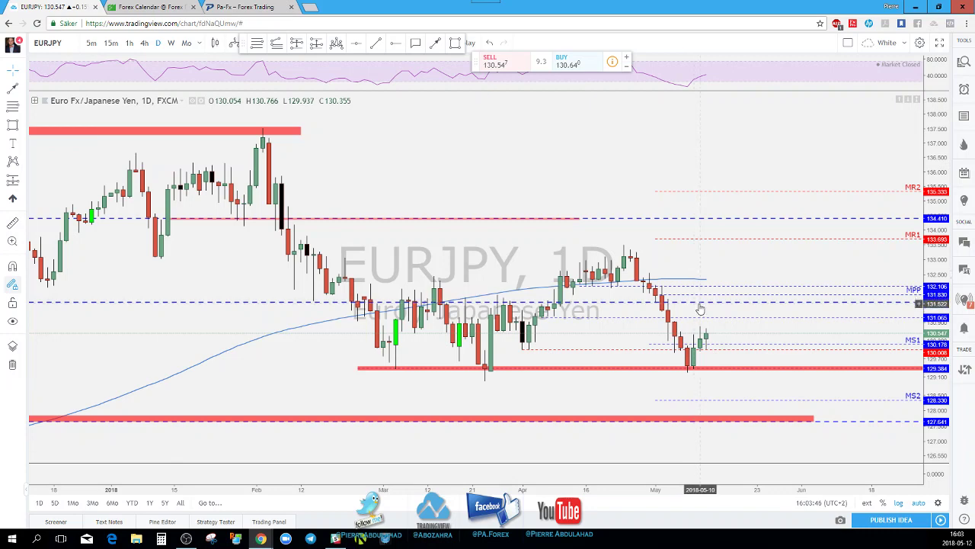
scroll(701, 308, "down", 1)
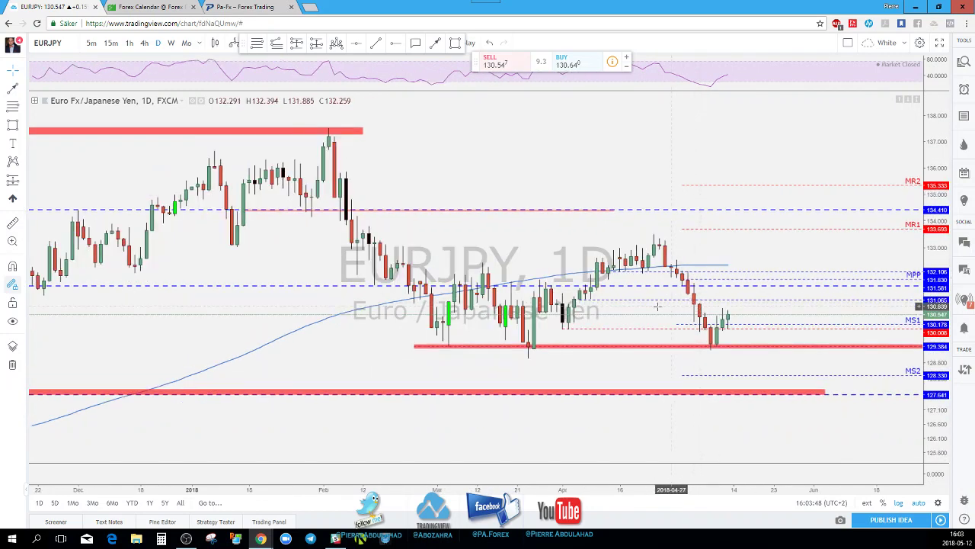
left_click(455, 42)
left_click(613, 268)
left_click(642, 276)
left_click_drag(658, 275, 899, 271)
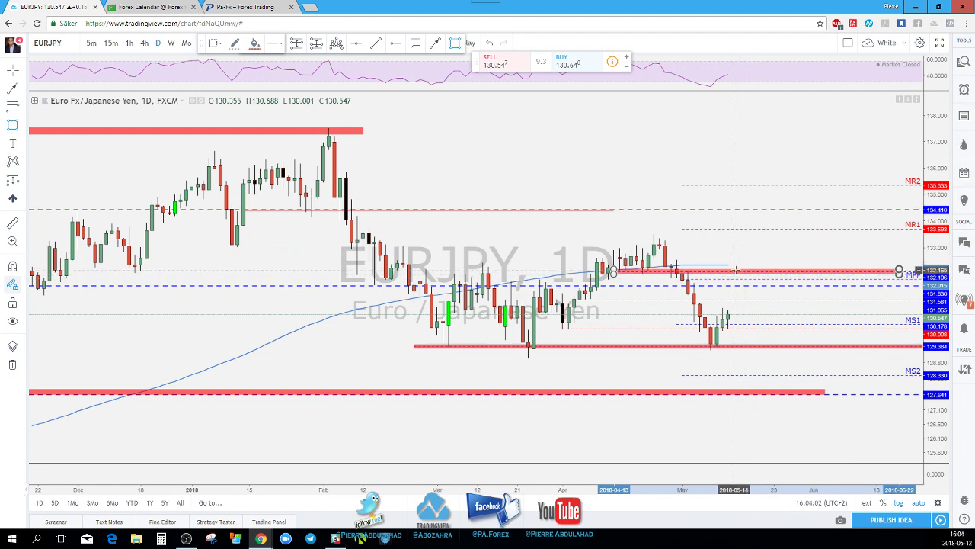
left_click(736, 269)
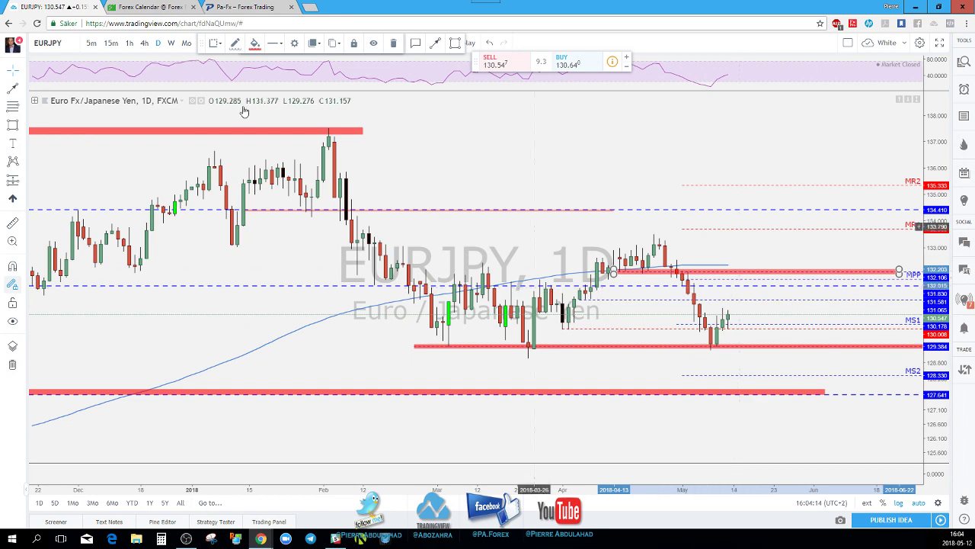
Step: Check the new 132 zone against the large red rectangle on the 4-hour EURJPY chart and return to the daily timeframe
left_click(146, 44)
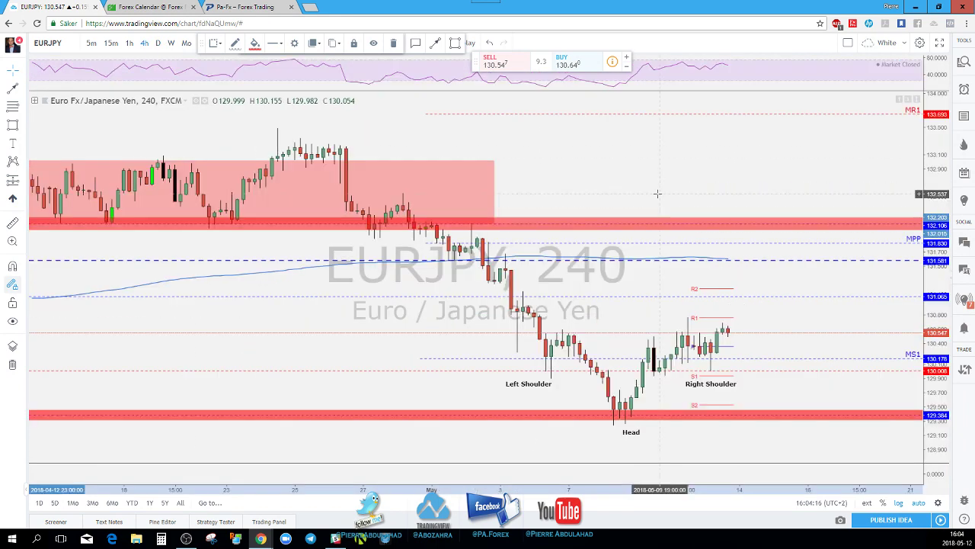
scroll(736, 366, "down", 3)
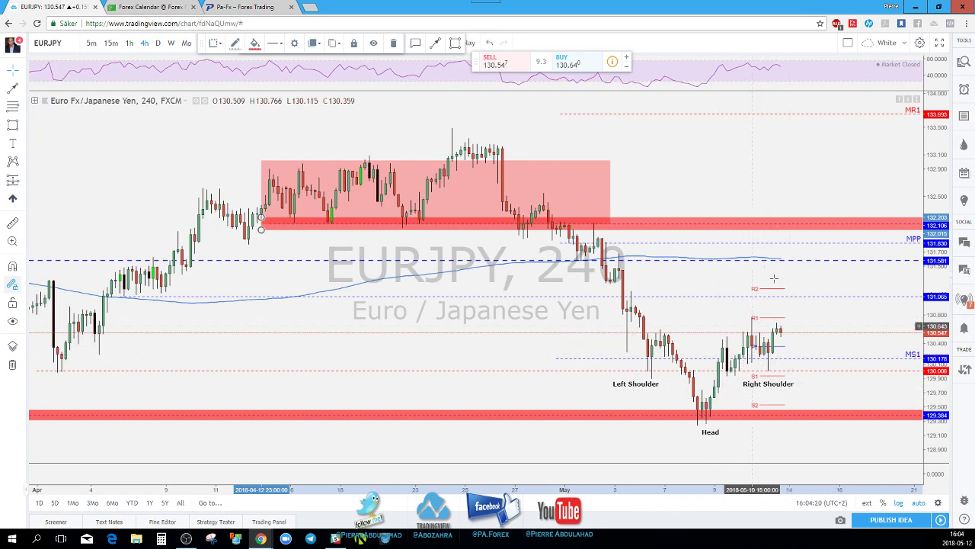
left_click(157, 43)
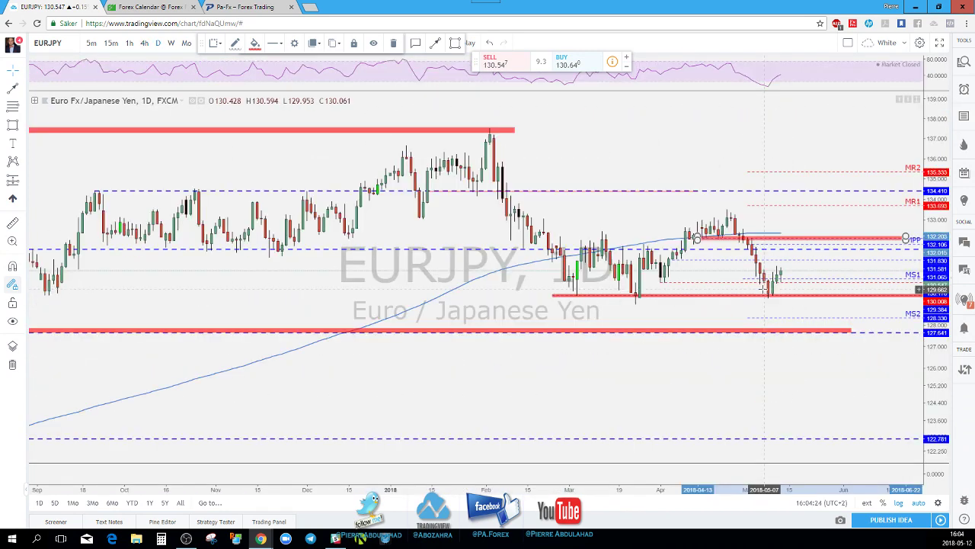
Step: Open the daily EURNZD chart and examine the recent swing against its Fibonacci retracement and the 1.72108 level
key("space")
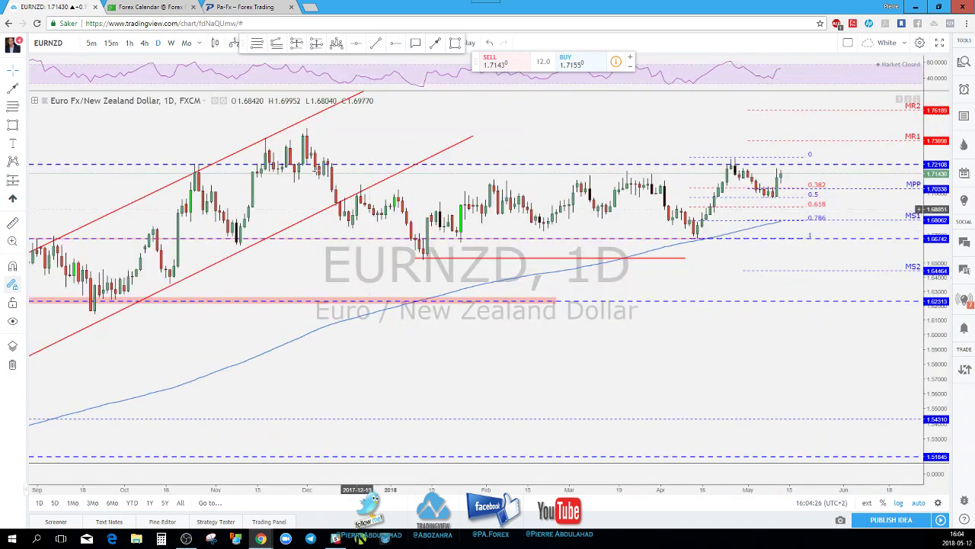
scroll(681, 337, "up", 2)
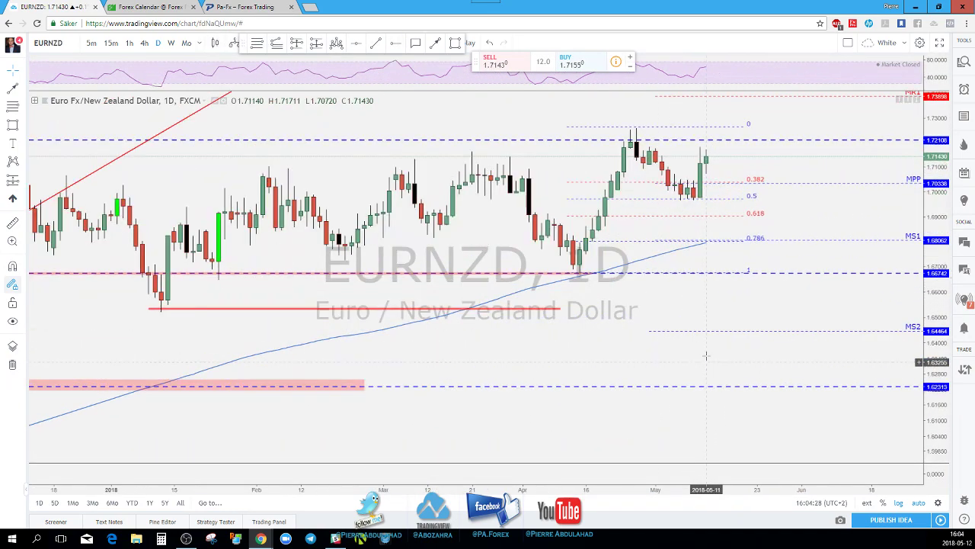
scroll(659, 320, "up", 2)
scroll(658, 318, "down", 1)
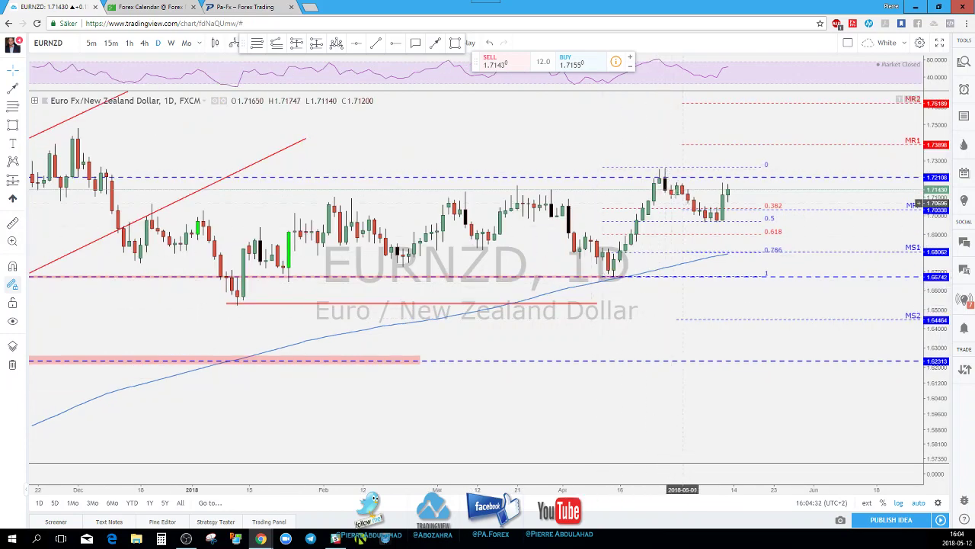
scroll(666, 174, "up", 1)
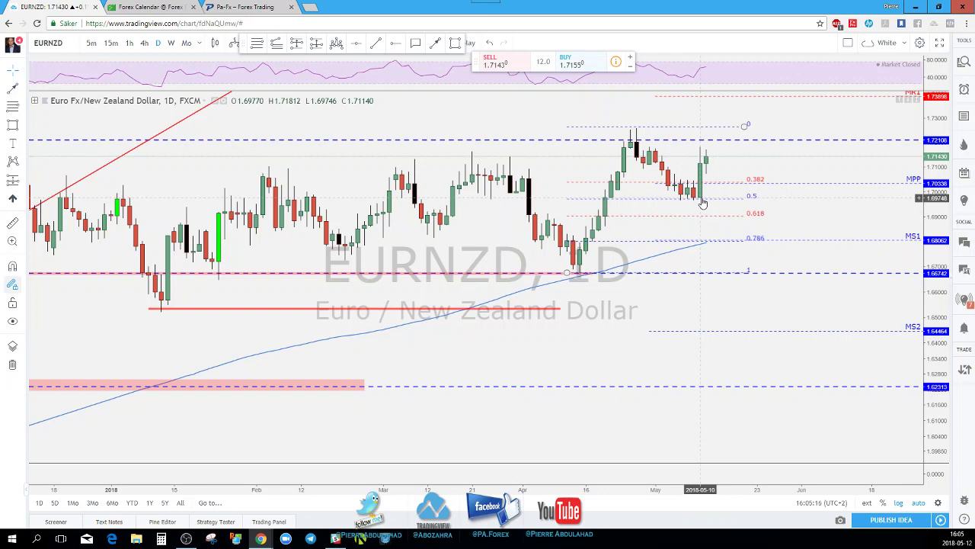
scroll(702, 203, "down", 1)
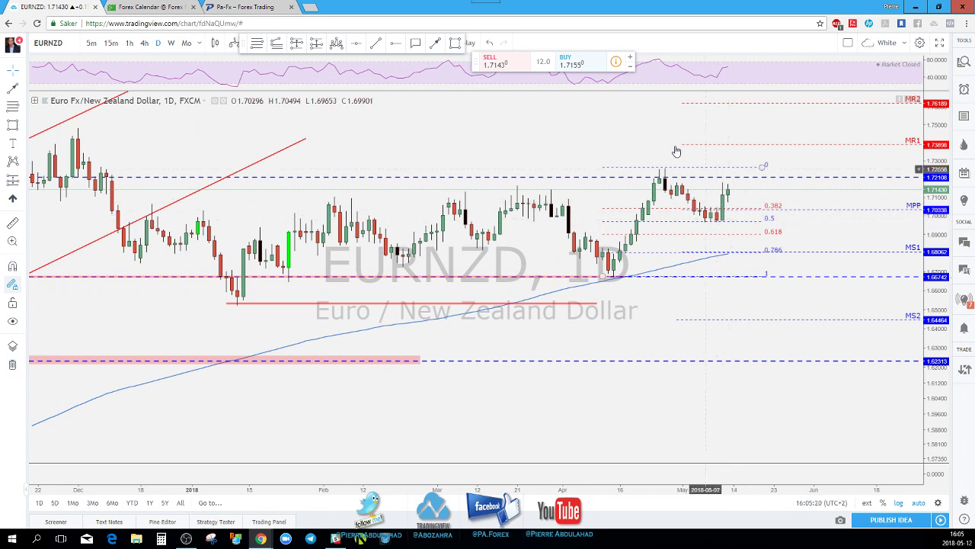
Step: Sketch a EURNZD trend line from the April high at about 1.7264 down to about 1.6973 and remove it
left_click(379, 44)
left_click(665, 166)
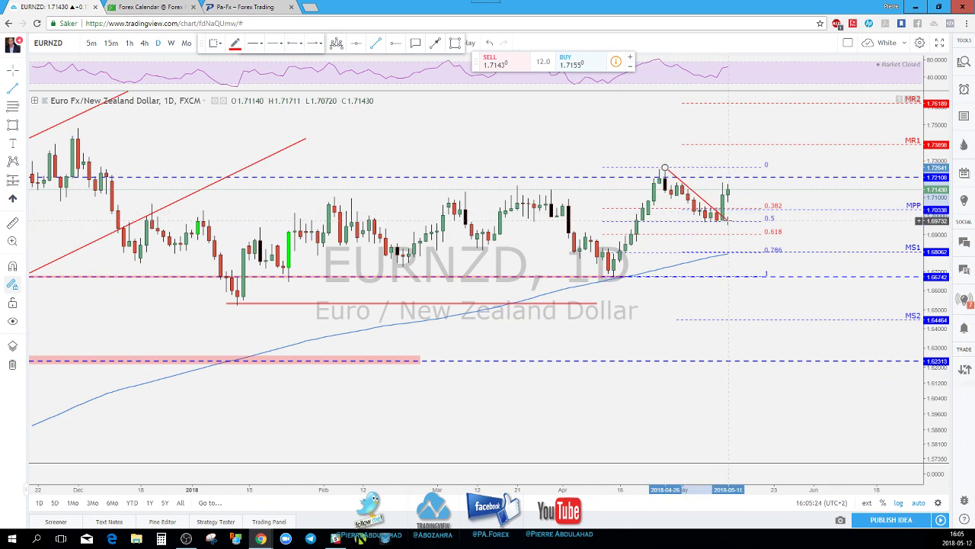
left_click(729, 220)
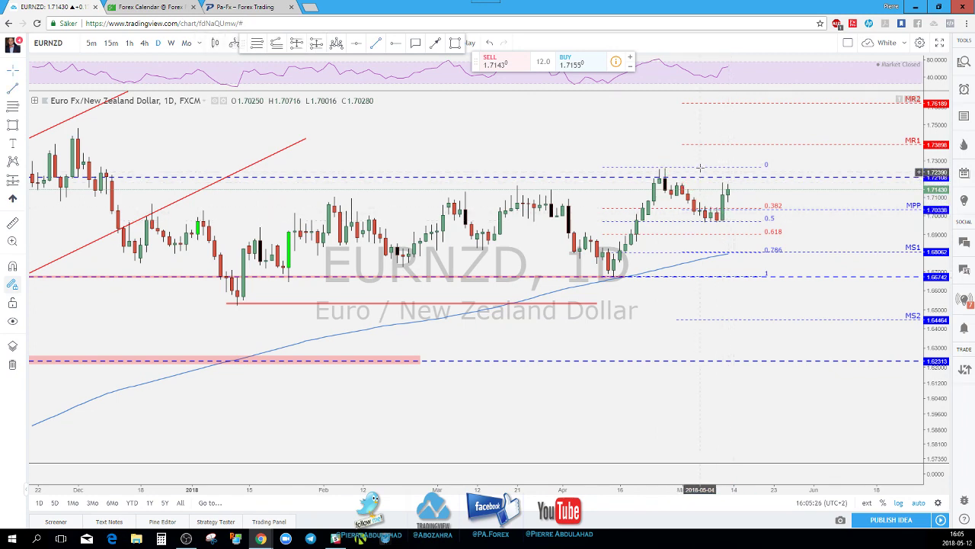
Step: Switch EURNZD to the 4-hour and 1-hour timeframes and examine price around the descending red channel and the daily pivot
scroll(684, 158, "down", 1)
left_click(144, 44)
scroll(747, 181, "down", 1)
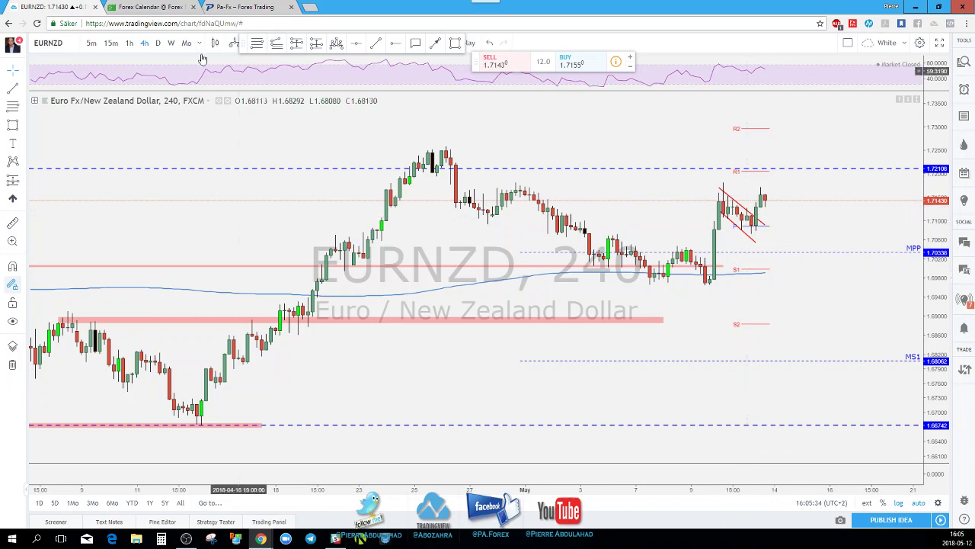
left_click(130, 43)
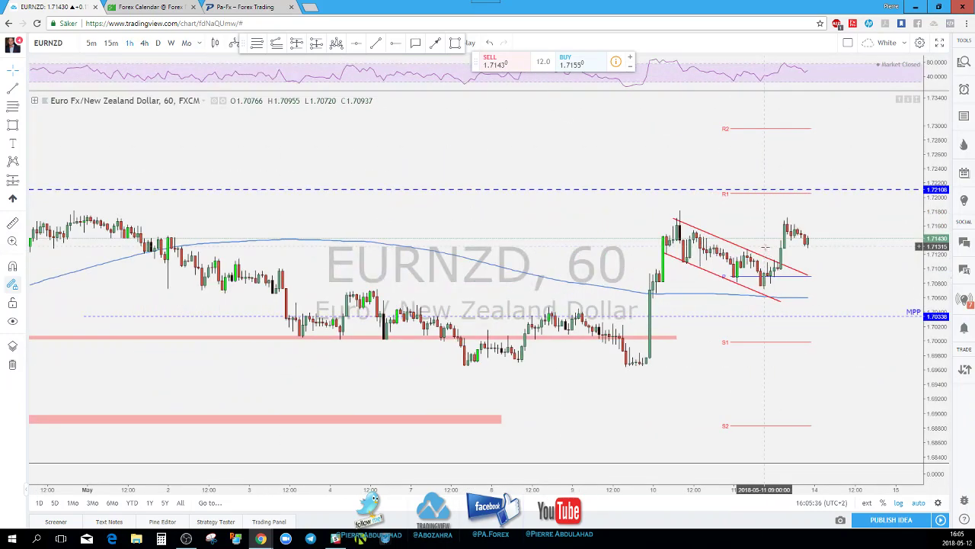
scroll(767, 251, "down", 1)
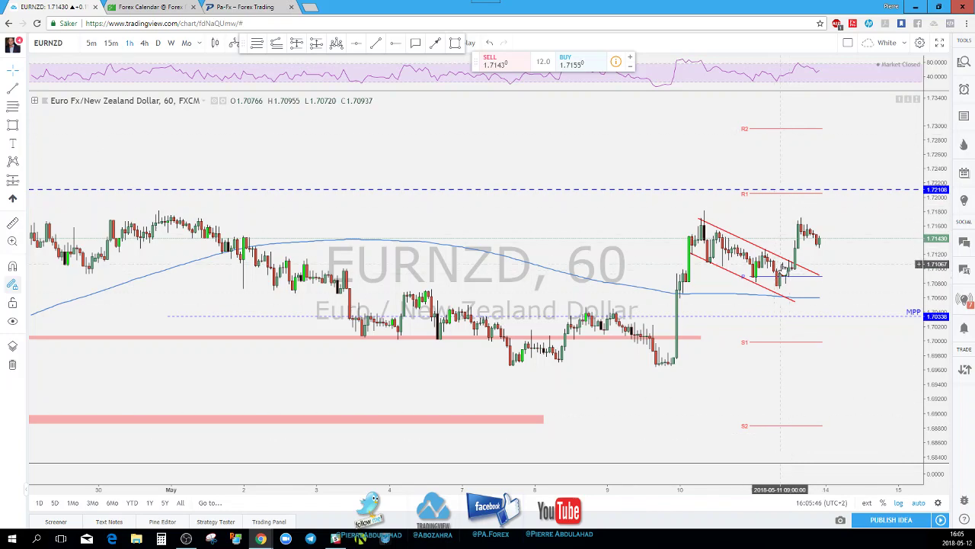
scroll(761, 272, "down", 1)
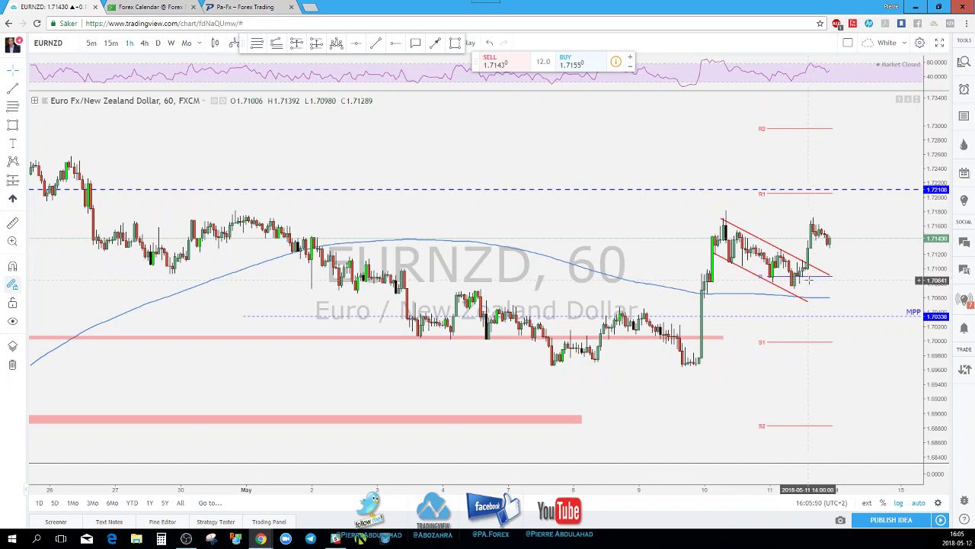
scroll(806, 285, "up", 1)
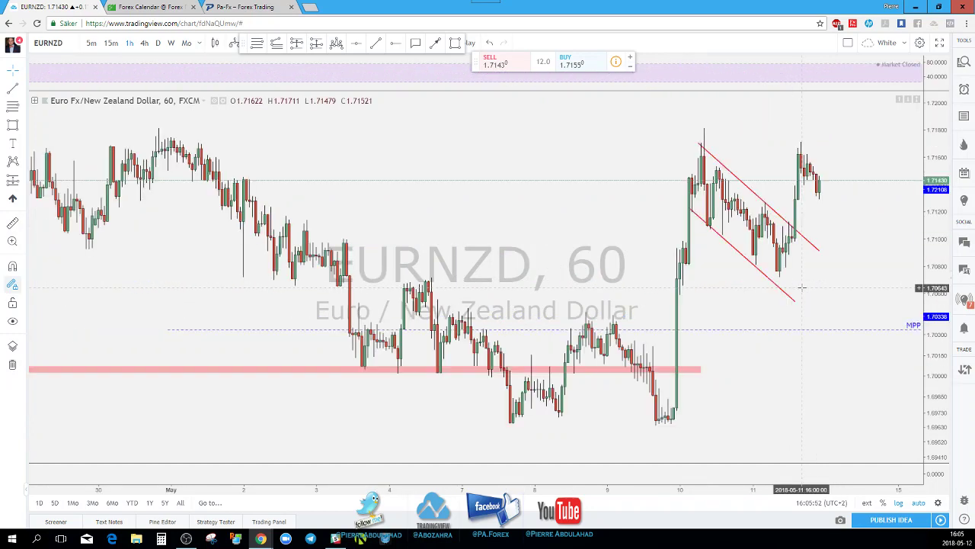
scroll(743, 285, "up", 2)
scroll(742, 285, "up", 2)
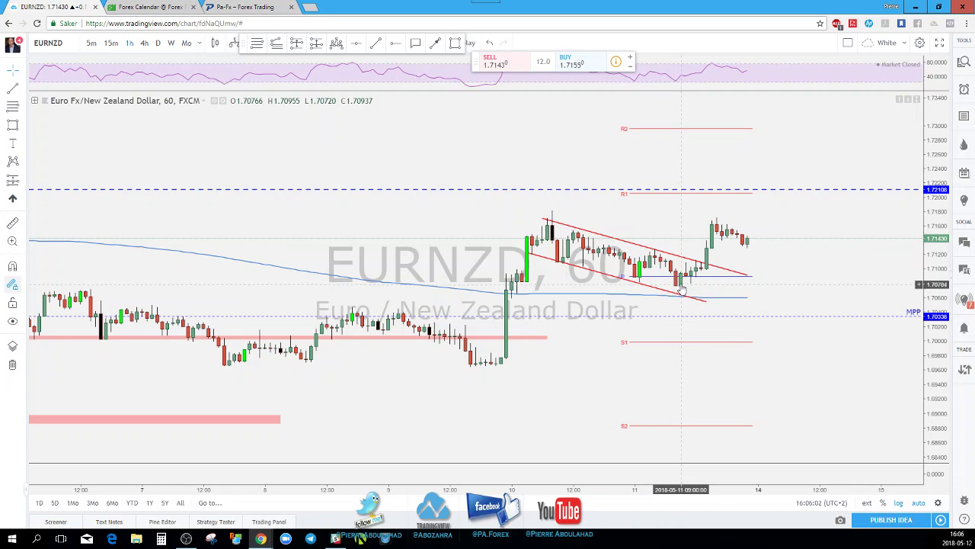
scroll(682, 288, "down", 1)
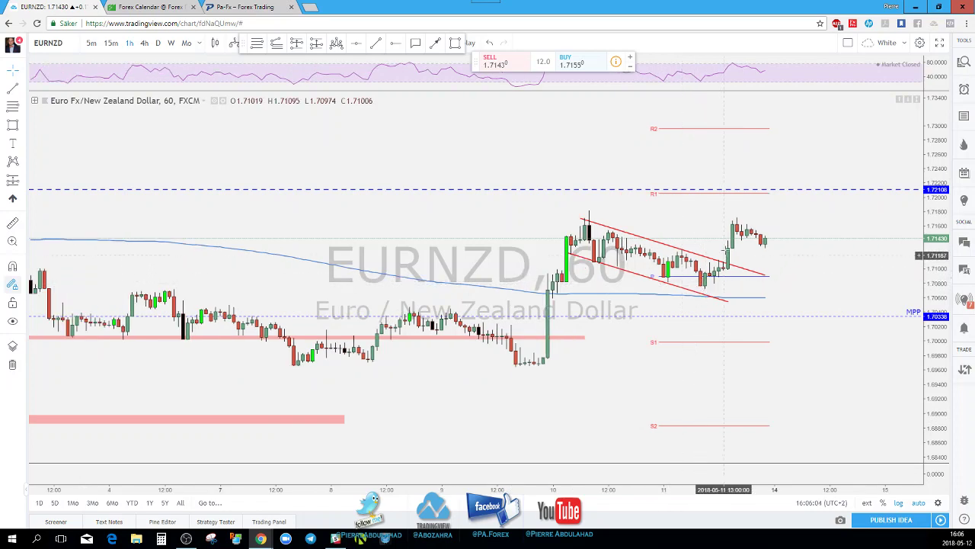
scroll(737, 221, "down", 2)
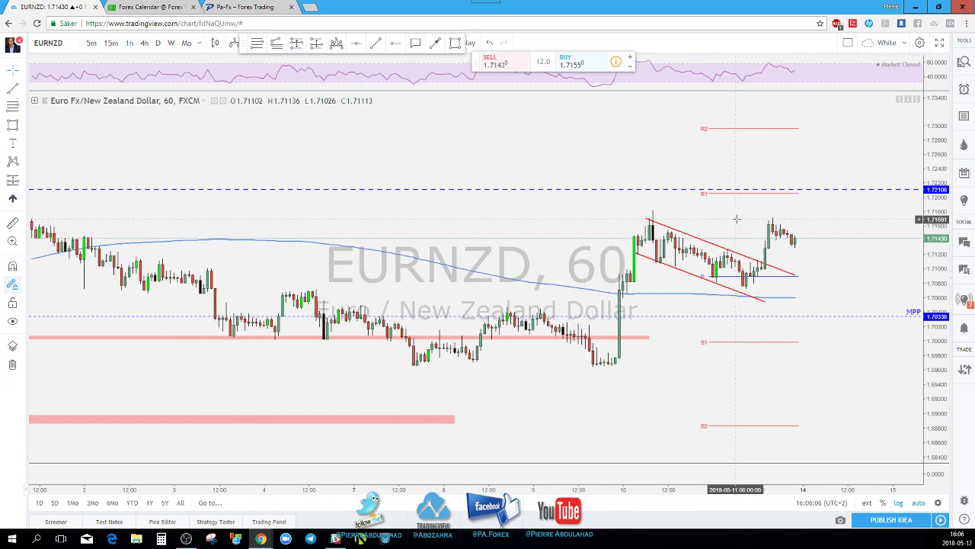
Step: Draw short descending trend lines above and below the latest 1-hour EURNZD pullback, the lower one starting at about 1.7155
left_click_drag(737, 219, 674, 219)
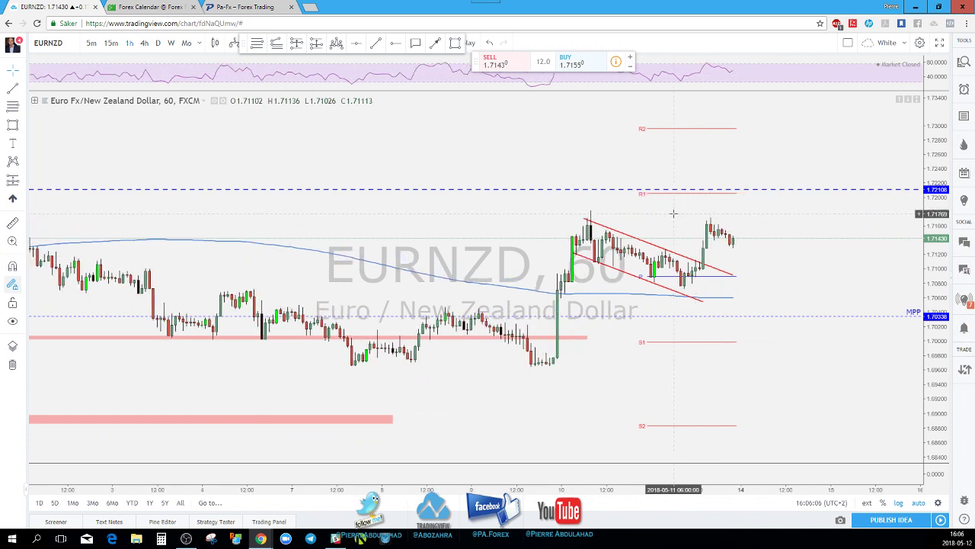
left_click(381, 42)
left_click(707, 216)
left_click(740, 237)
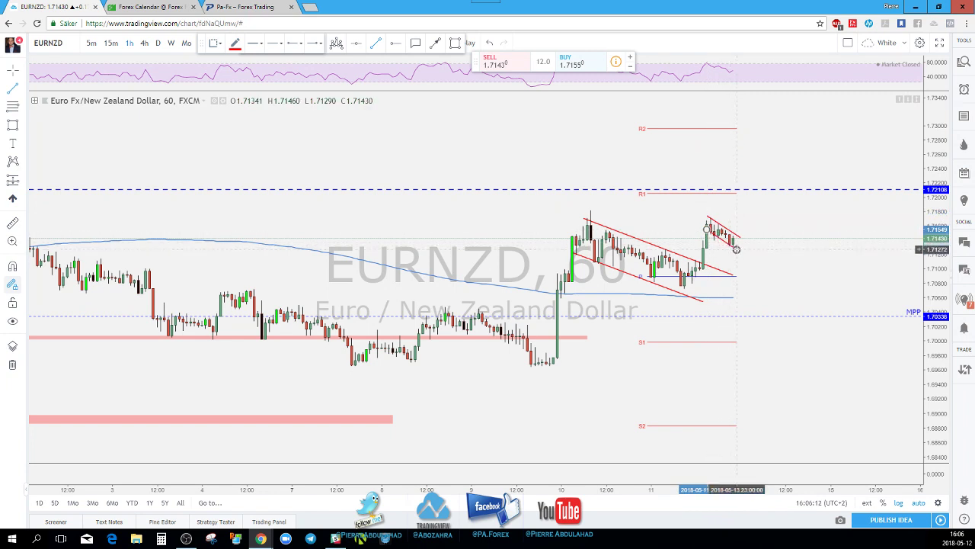
Step: Finish the small falling channel's lower trend line and draw an arrow from the latest candles up to the dashed 1.72108 level
left_click(736, 249)
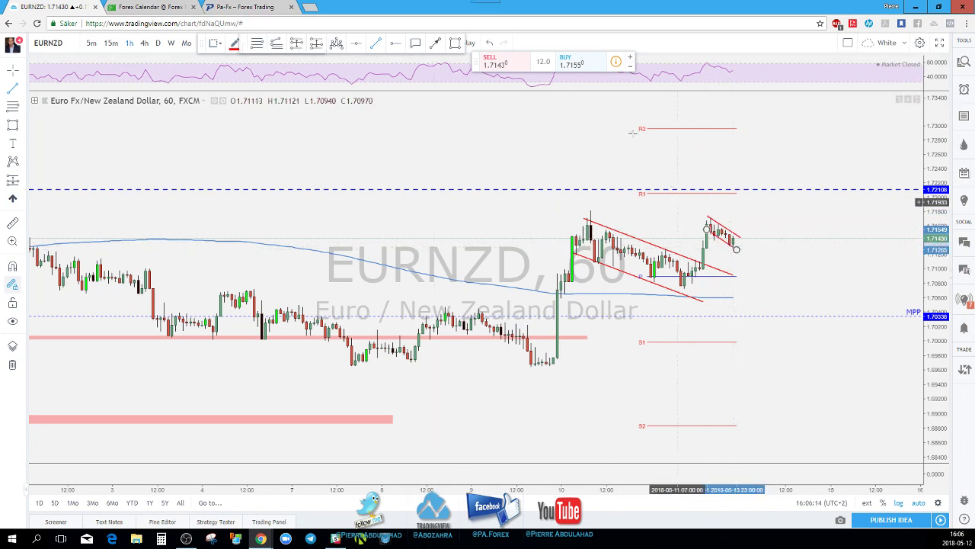
left_click(435, 43)
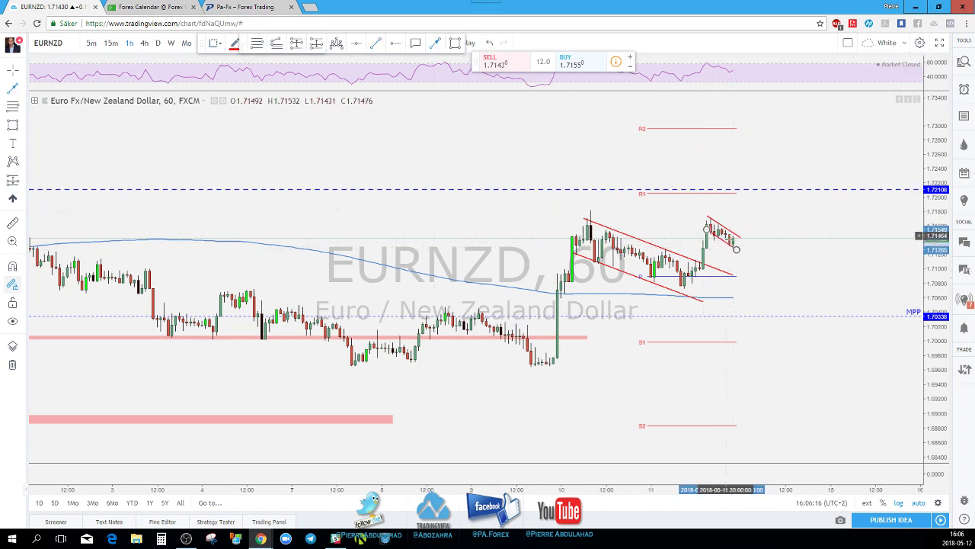
left_click(733, 243)
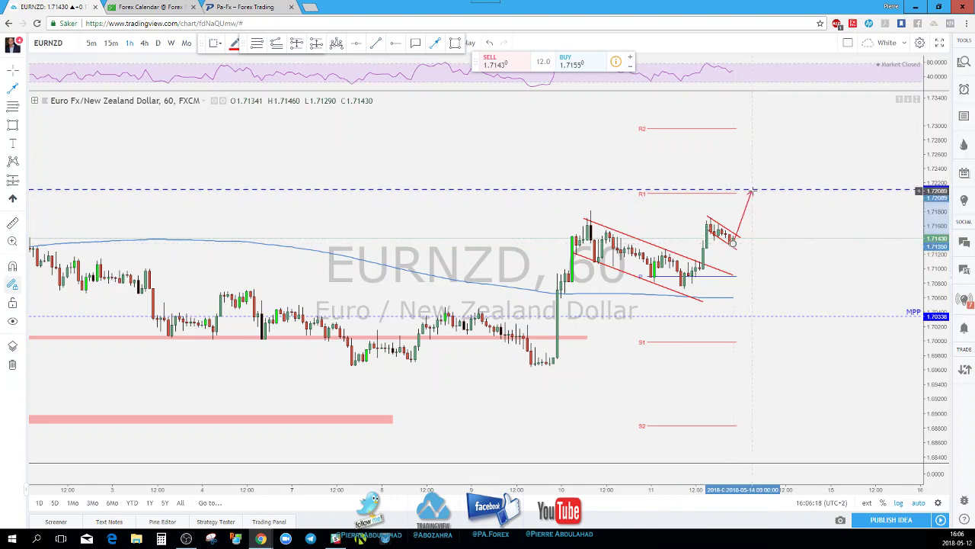
left_click(752, 189)
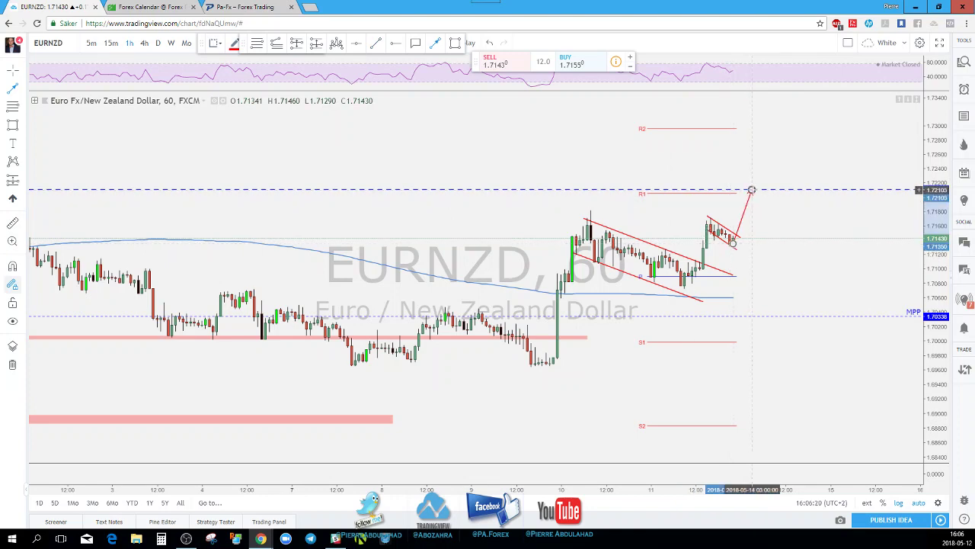
Step: Examine how EURNZD has reacted around the 1.72108 level in past months on the 4-hour chart
scroll(750, 189, "down", 5)
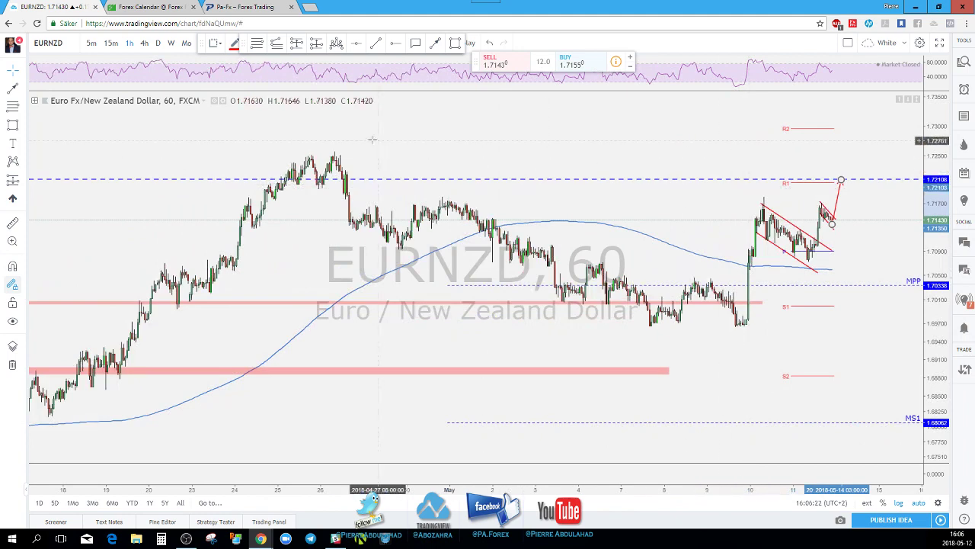
scroll(472, 157, "up", 2)
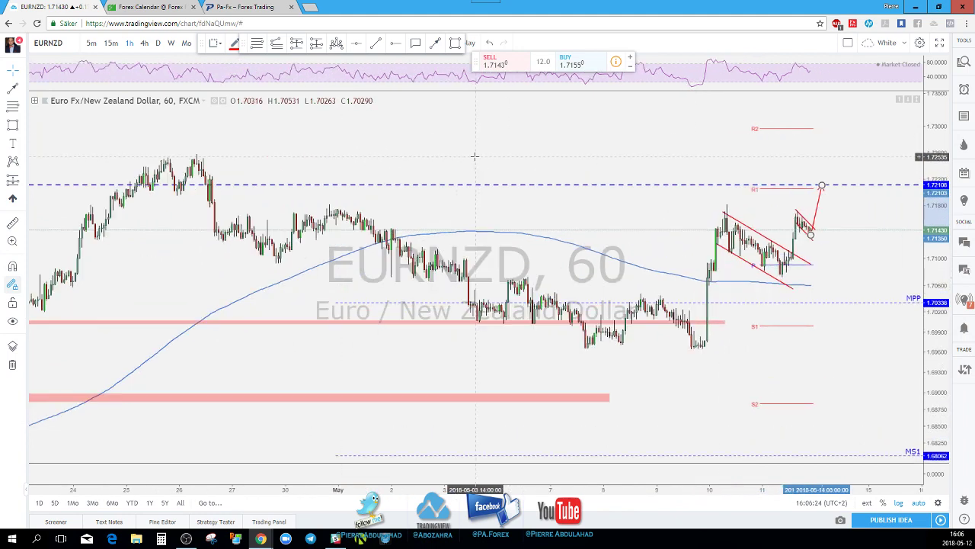
left_click(144, 43)
scroll(727, 153, "down", 3)
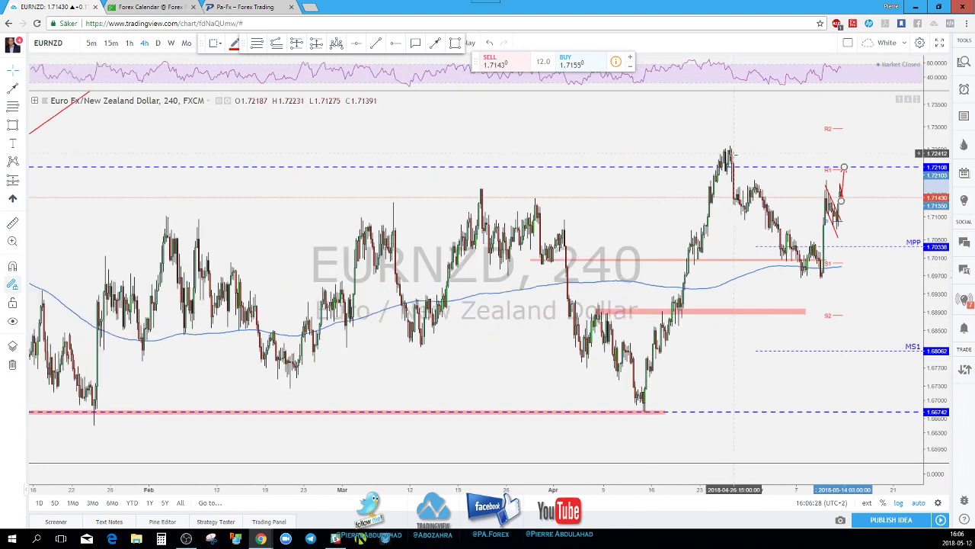
scroll(734, 153, "down", 3)
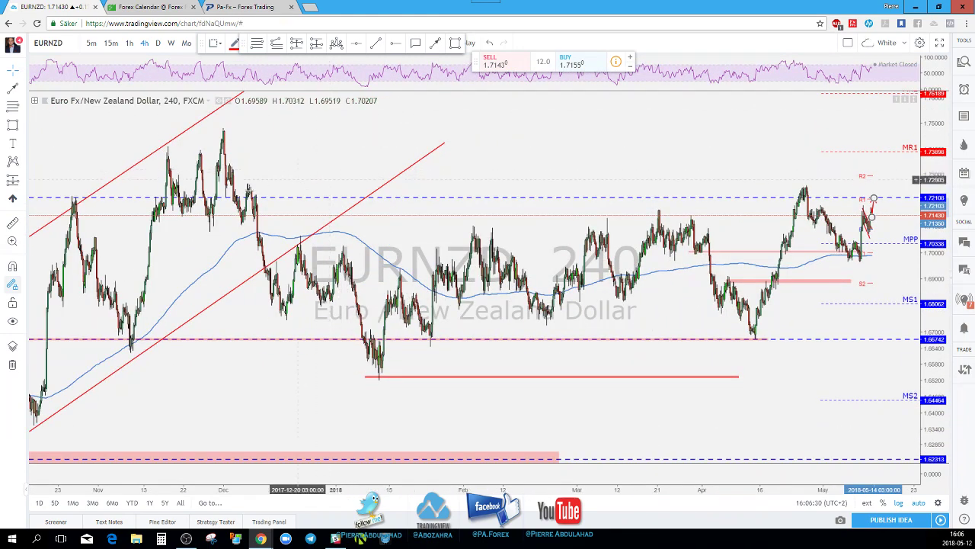
scroll(263, 184, "down", 2)
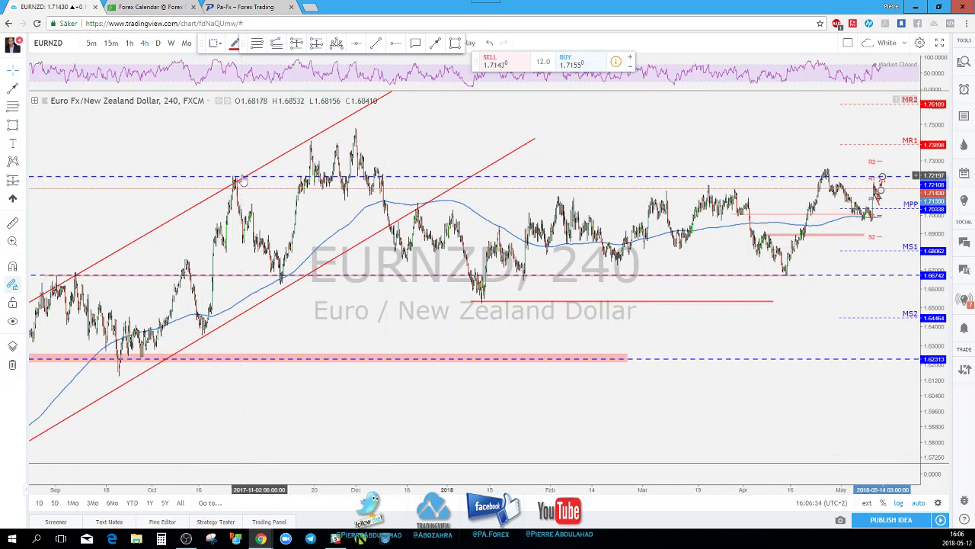
scroll(457, 176, "up", 5)
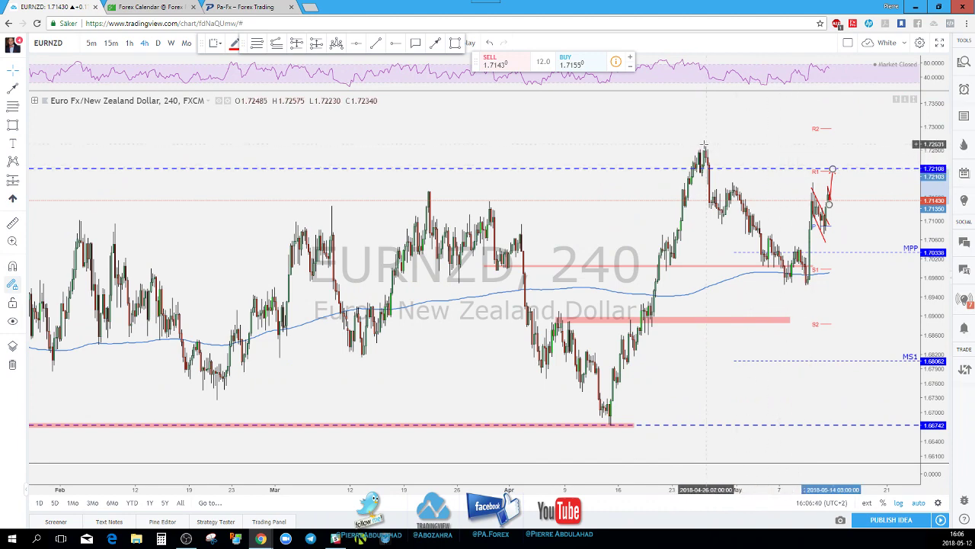
scroll(712, 145, "down", 2)
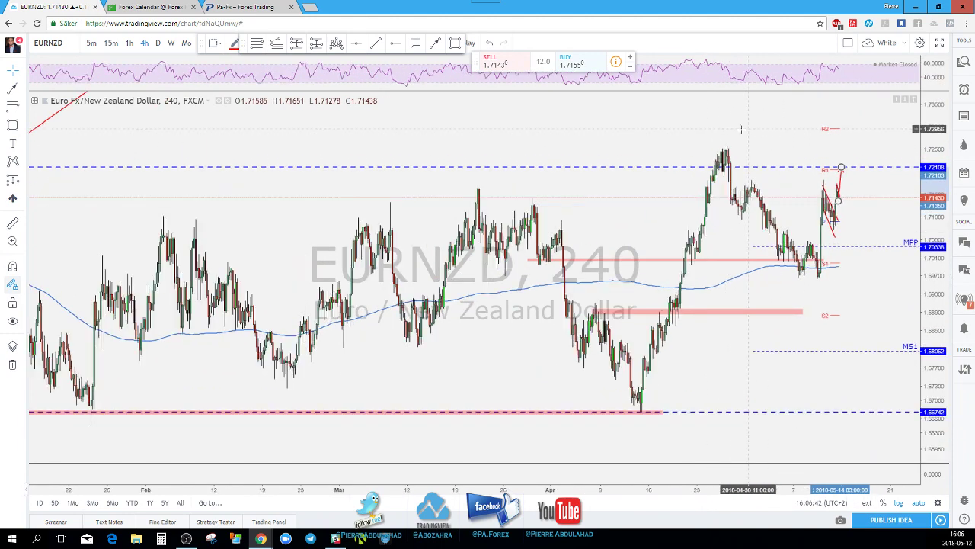
Step: On the daily EURNZD chart, place a horizontal ray at 1.74702 starting at the late-November 2017 peak
left_click(158, 43)
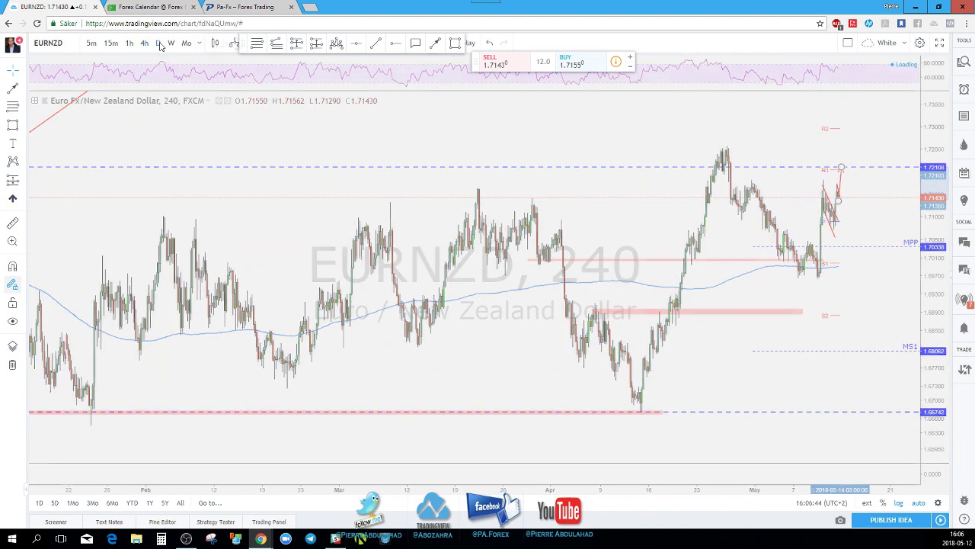
scroll(610, 192, "up", 1)
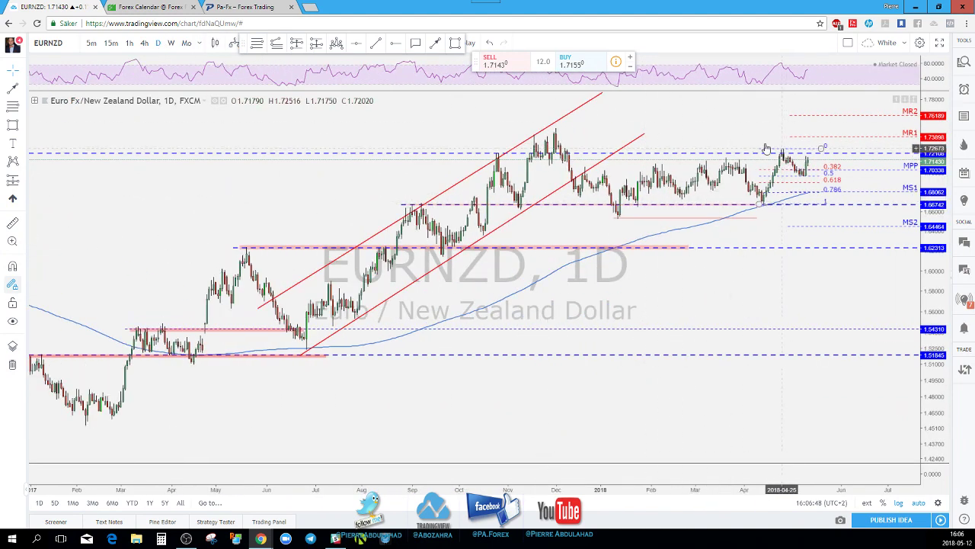
left_click(388, 43)
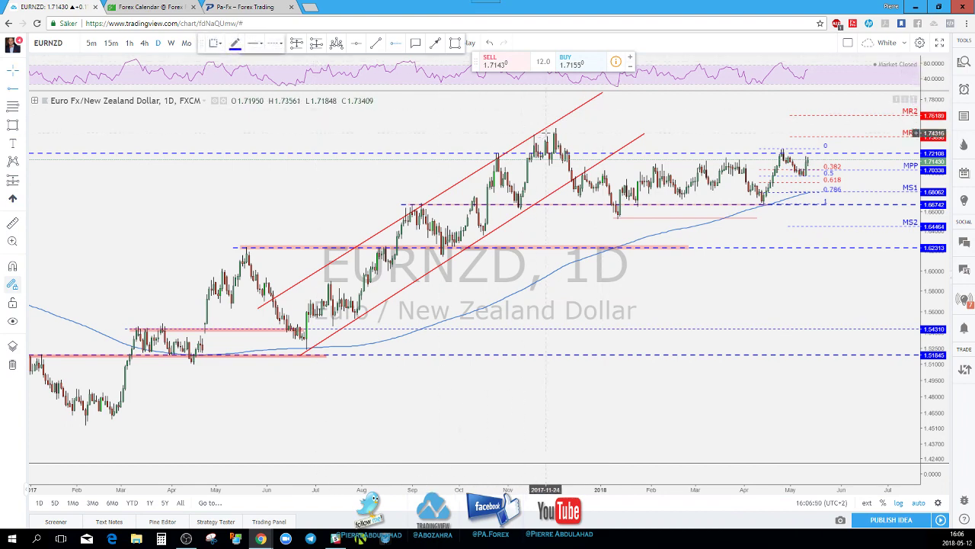
left_click(550, 129)
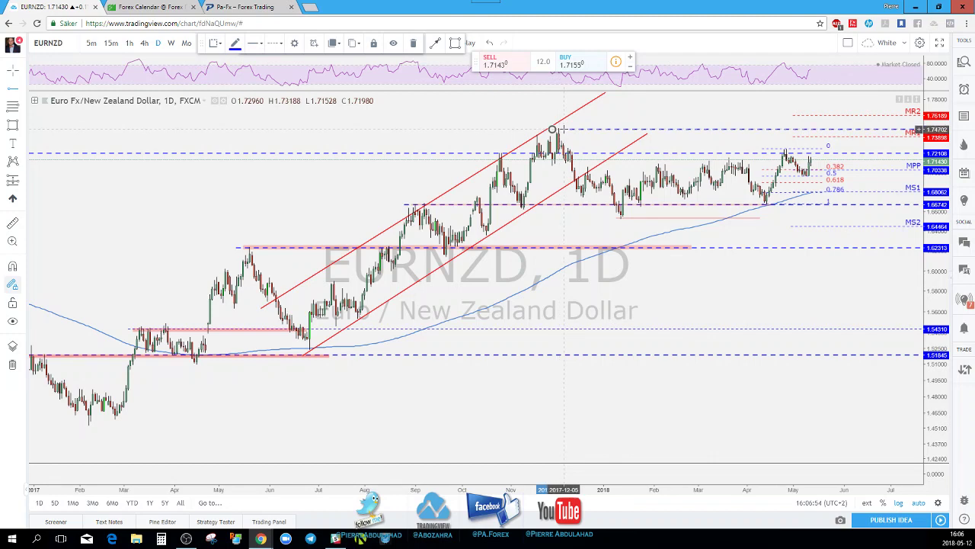
Step: Return to the 1-hour EURNZD chart and delete the projection arrow and the trend lines of both red falling channels
left_click(129, 43)
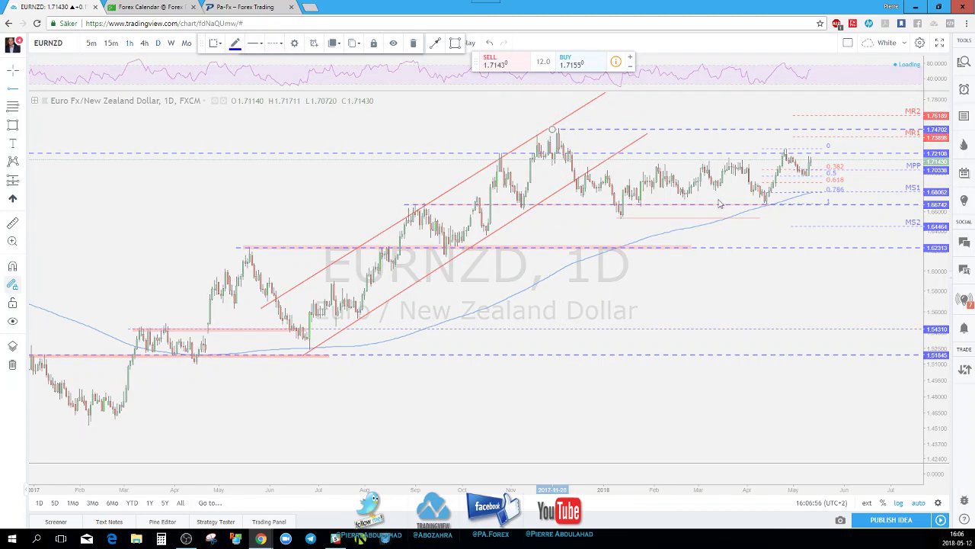
scroll(774, 242, "up", 2)
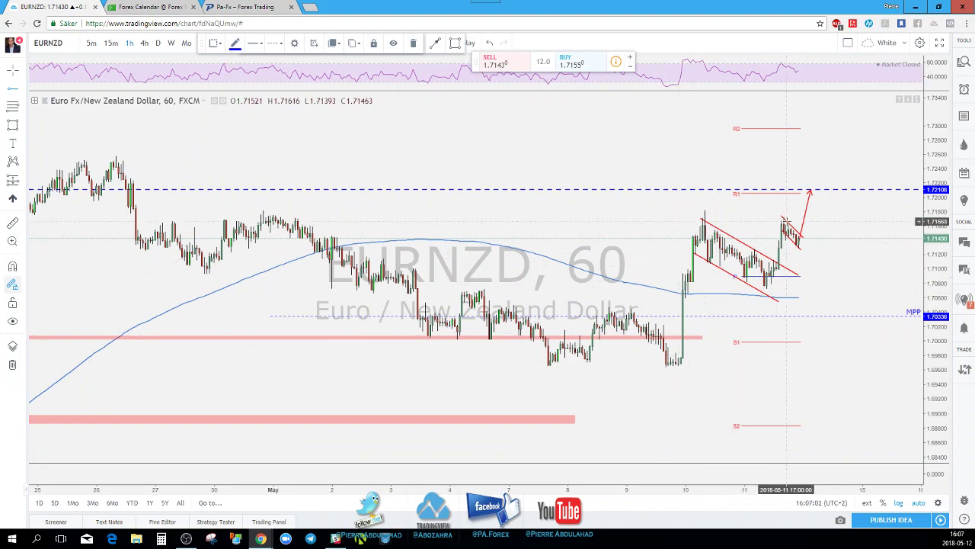
left_click(807, 207)
key("Delete")
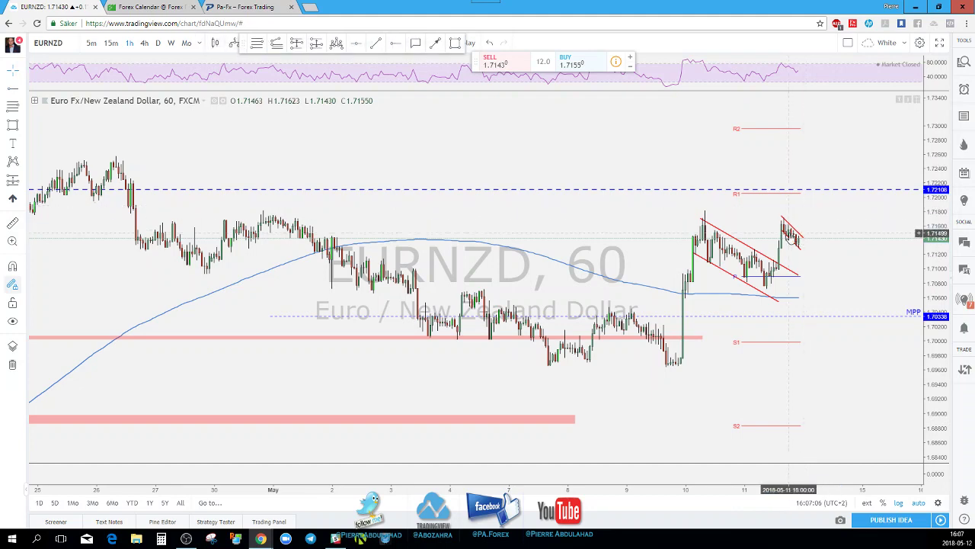
left_click(781, 271)
key("Delete")
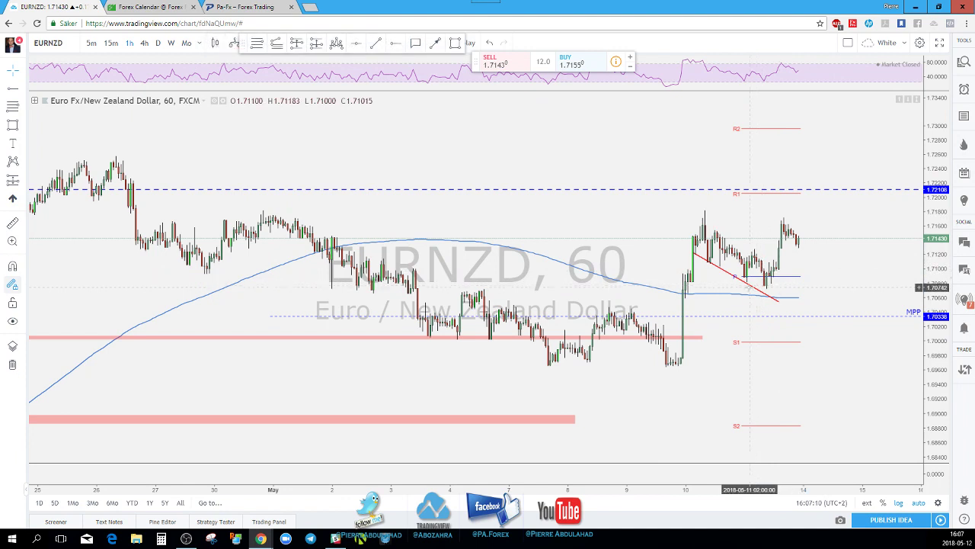
left_click(749, 288)
key("Delete")
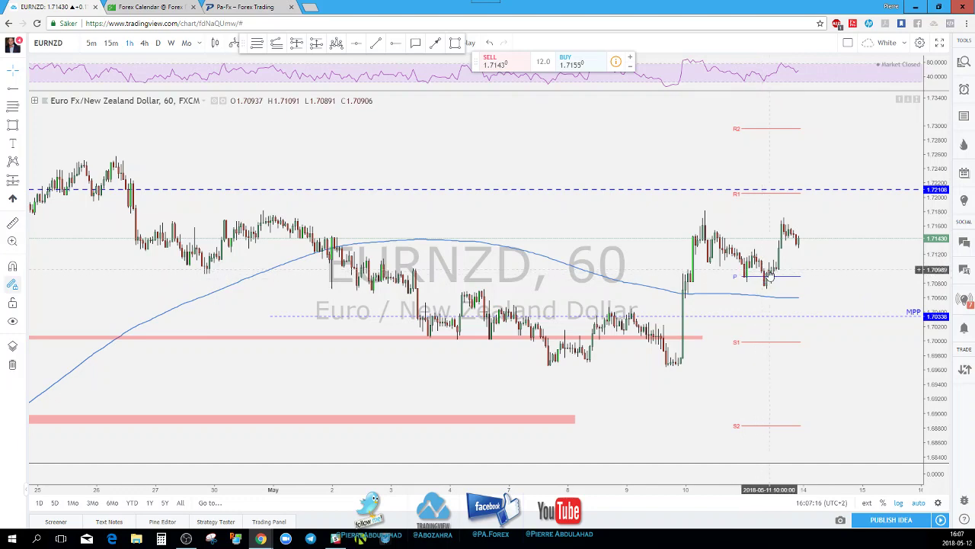
Step: Bring up the daily EURUSD chart and examine its recent decline against the blue moving average and the support levels
left_click(158, 42)
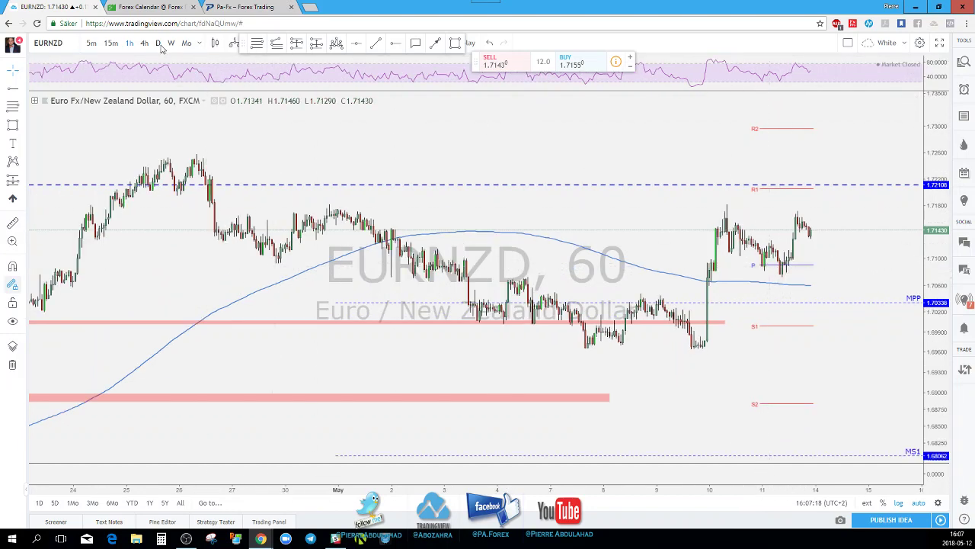
key("space")
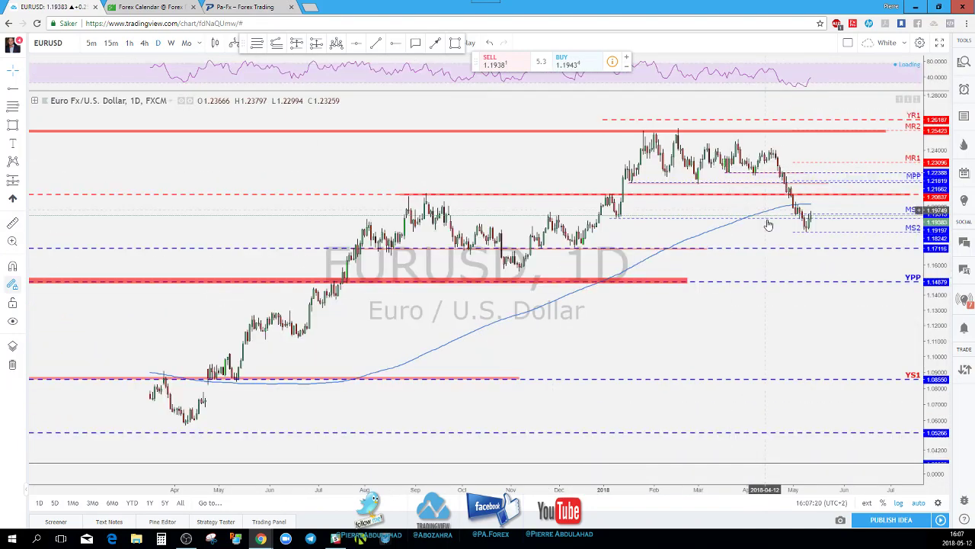
scroll(745, 246, "up", 5)
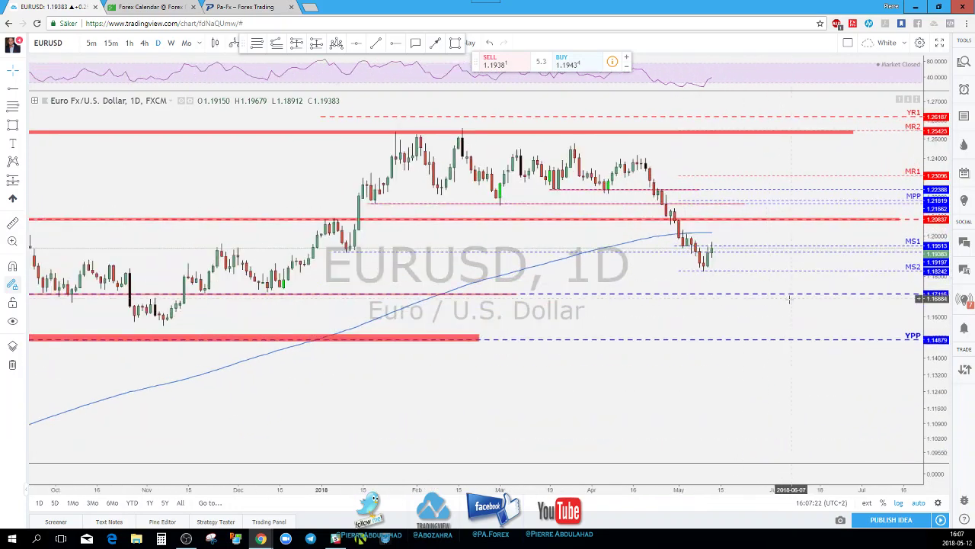
scroll(727, 307, "down", 1)
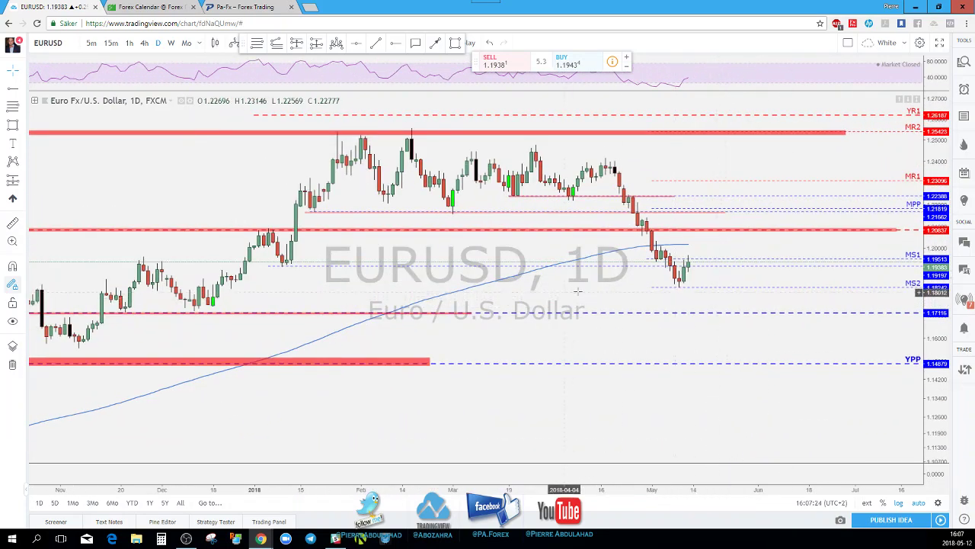
scroll(462, 274, "down", 2)
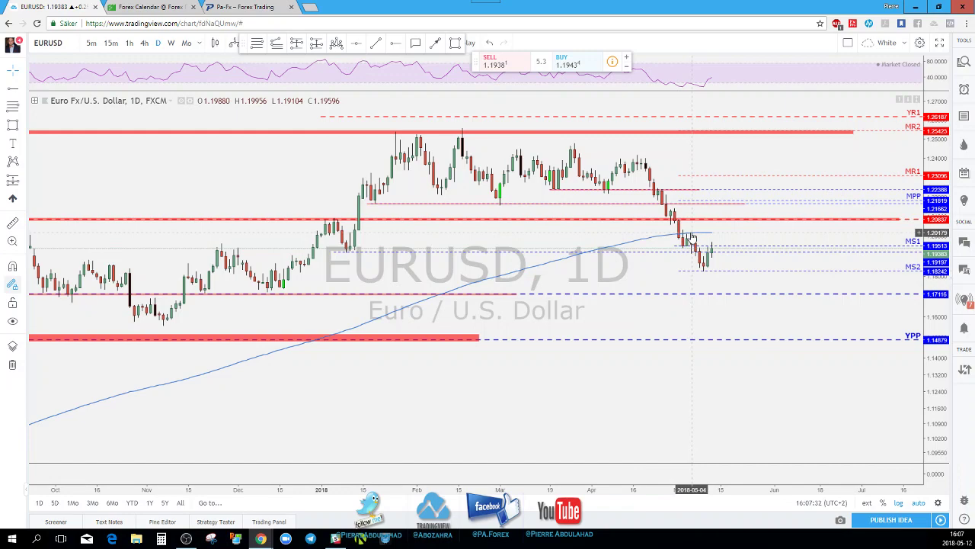
scroll(678, 242, "down", 2)
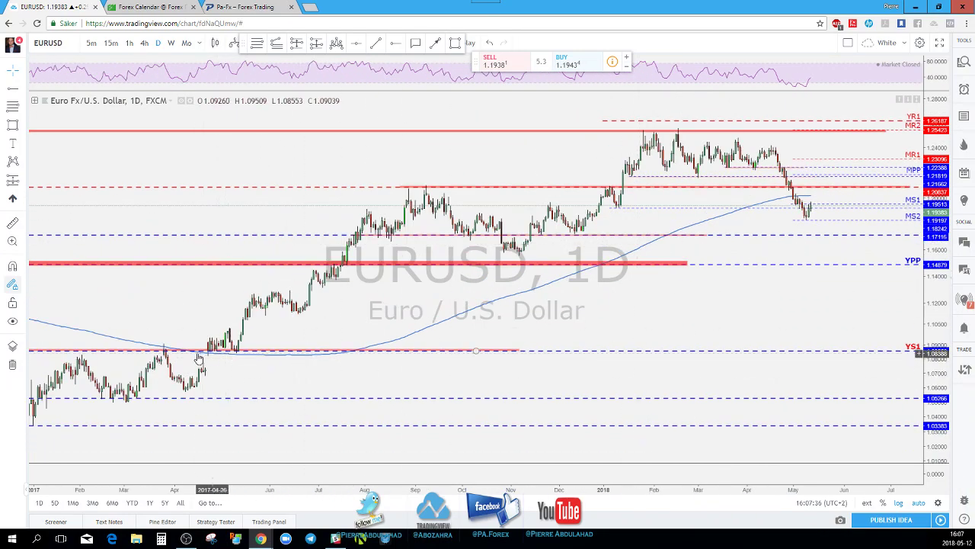
scroll(482, 314, "up", 2)
scroll(532, 277, "up", 2)
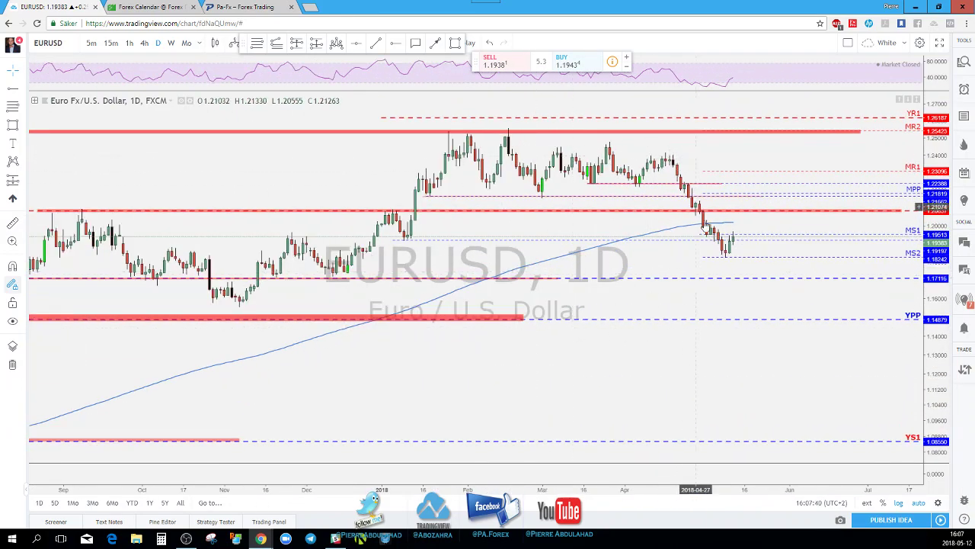
scroll(722, 254, "up", 1)
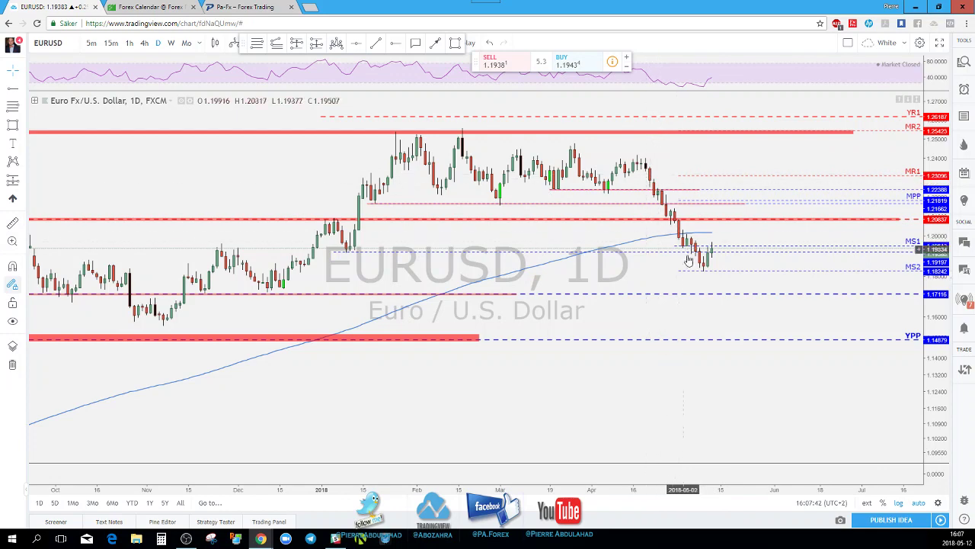
Step: Draw a falling trend line on EURUSD from about 1.24042 on 2018-04-19 to 1.18090 on 2018-05-14 and remove it
left_click(378, 44)
left_click(645, 158)
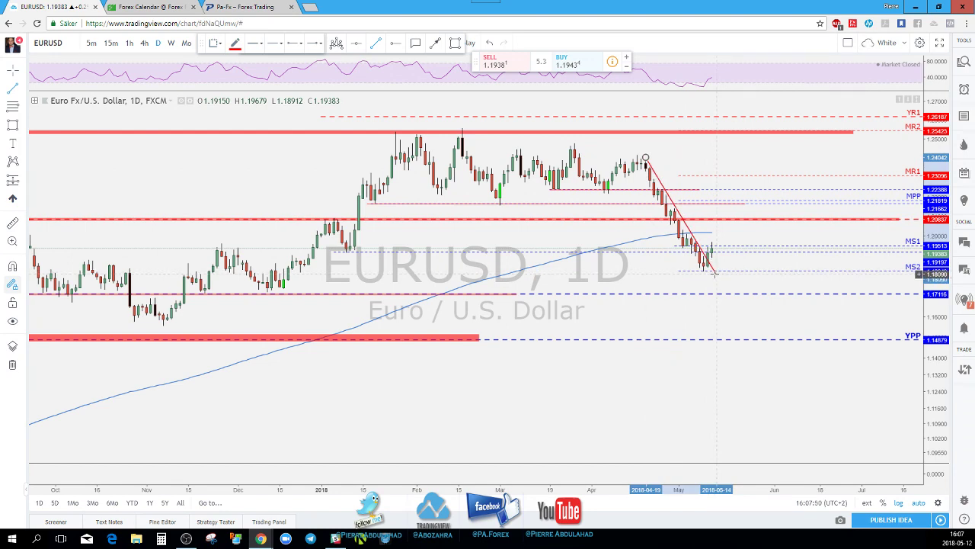
left_click(714, 273)
scroll(711, 252, "up", 2)
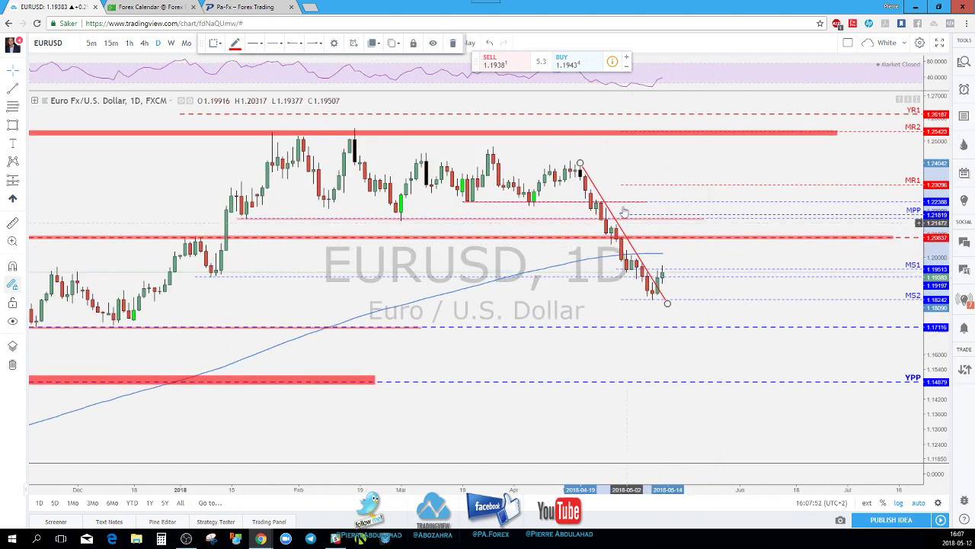
scroll(682, 294, "up", 1)
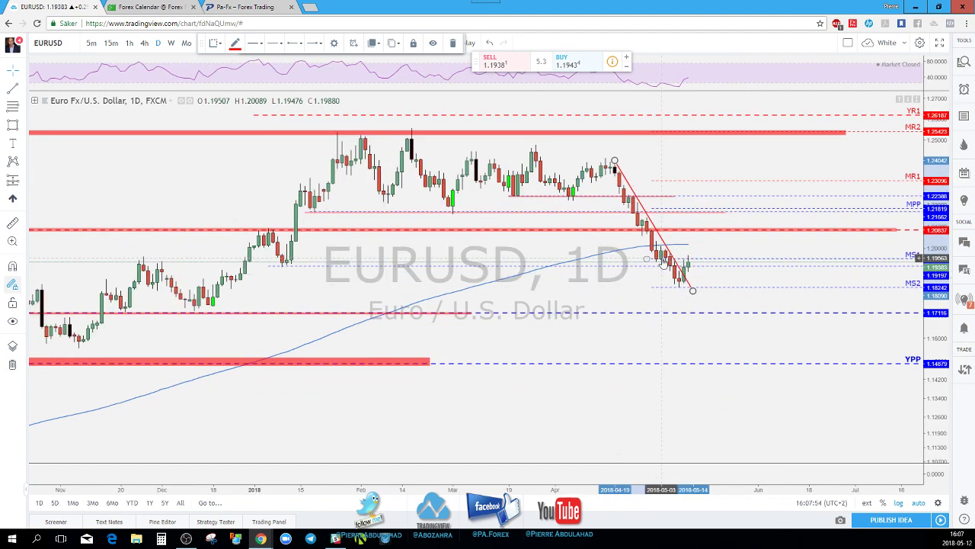
left_click(688, 289)
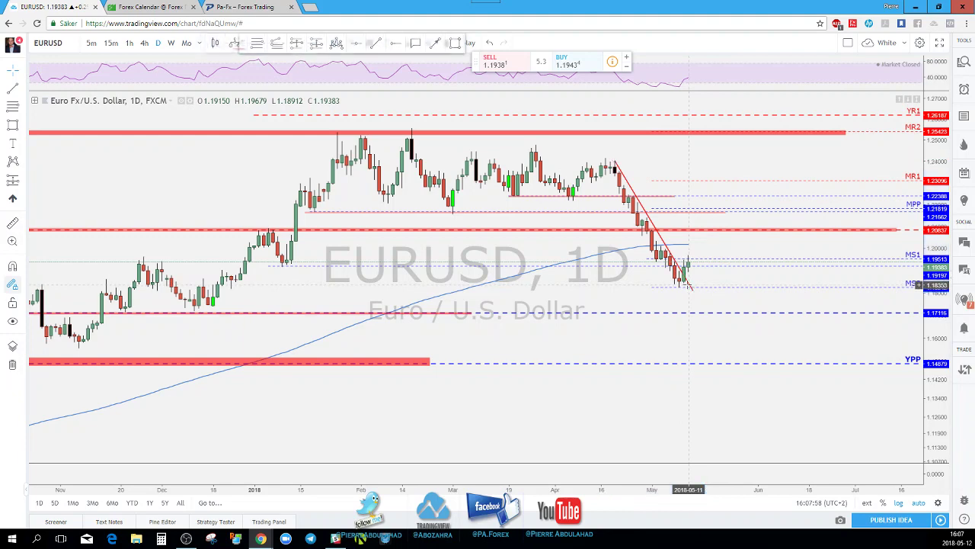
key("Escape")
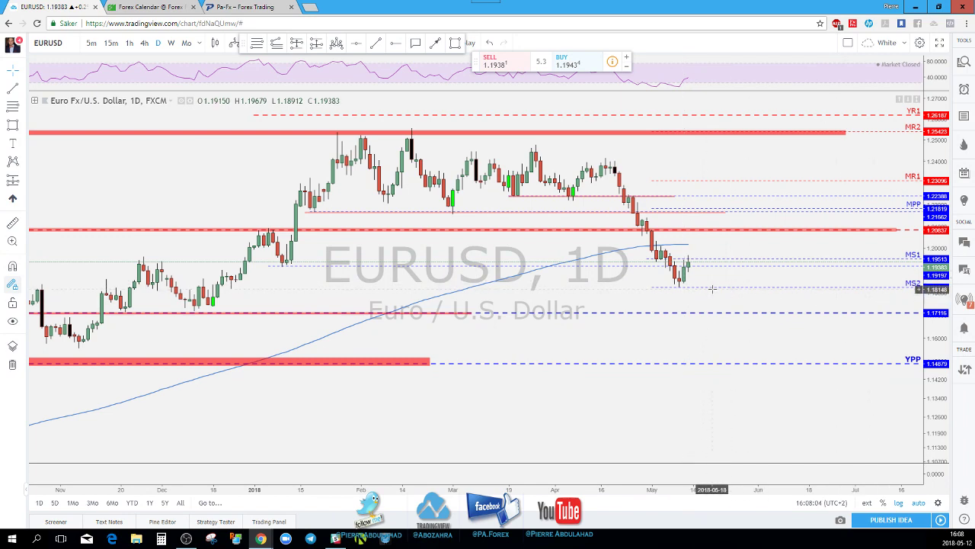
scroll(686, 293, "down", 1)
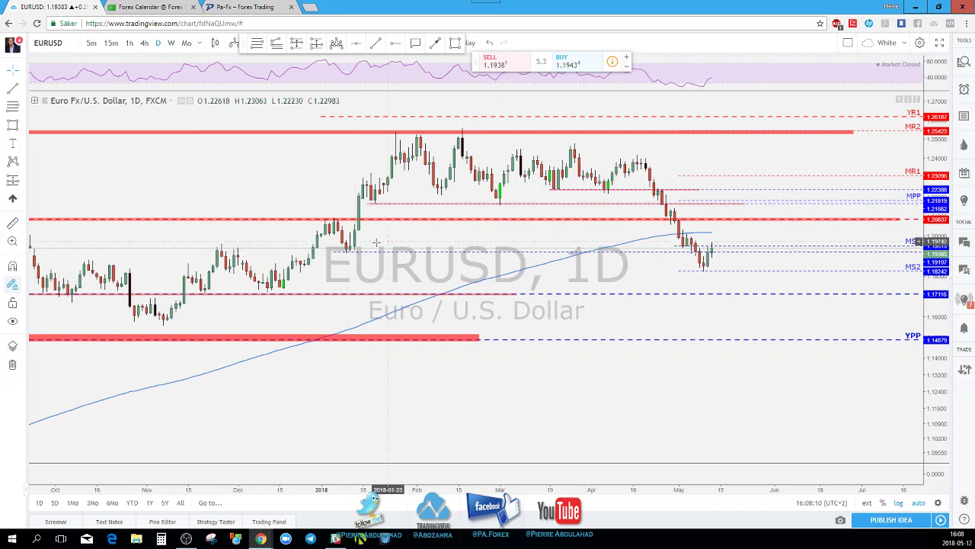
scroll(528, 190, "up", 1)
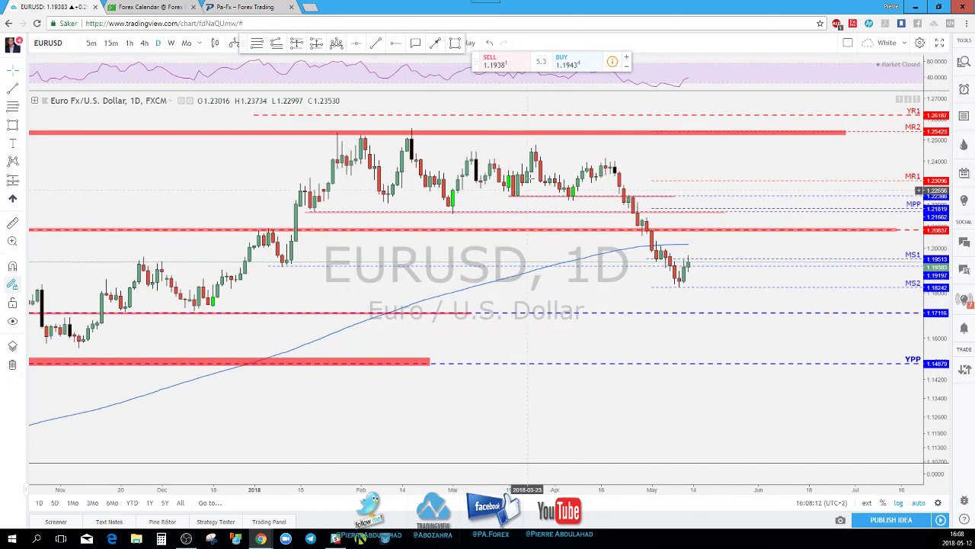
Step: Try projection arrows from the latest daily EURUSD candle, including one rising to the red zone at about 1.2083, and discard them
left_click(435, 43)
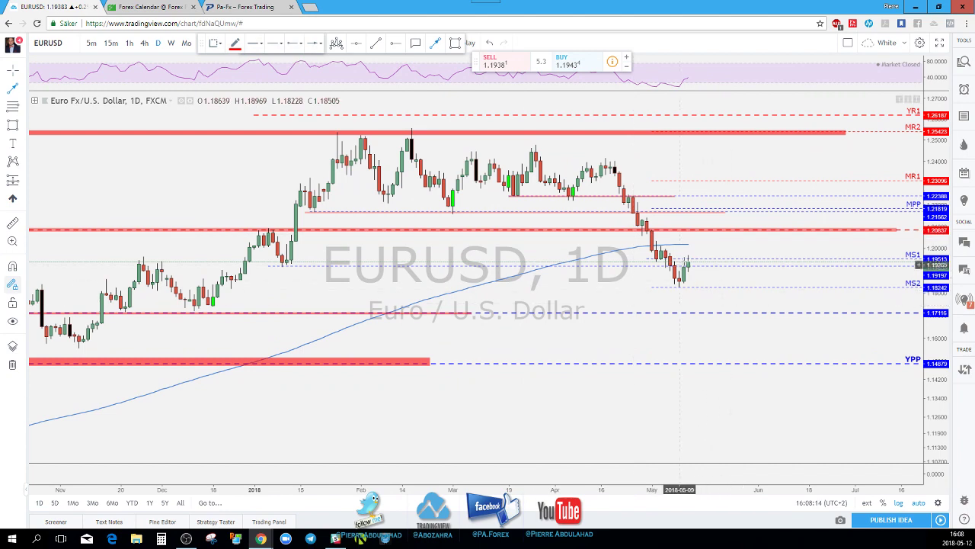
left_click_drag(688, 262, 706, 302)
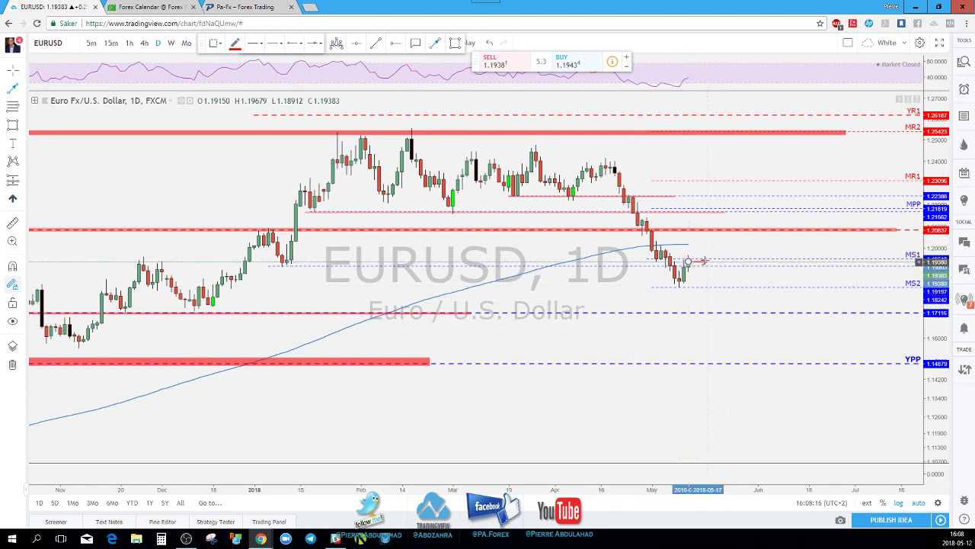
key("Delete")
left_click(435, 44)
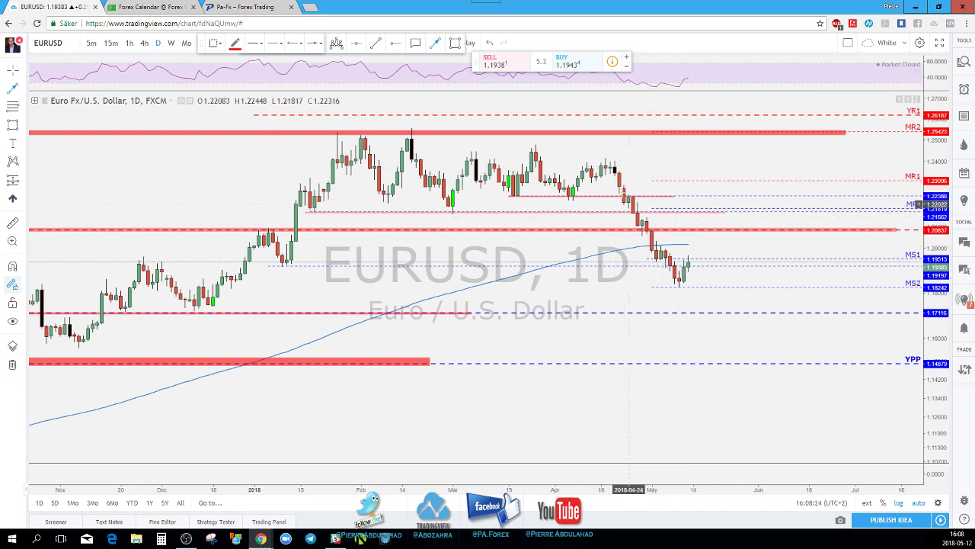
left_click(688, 264)
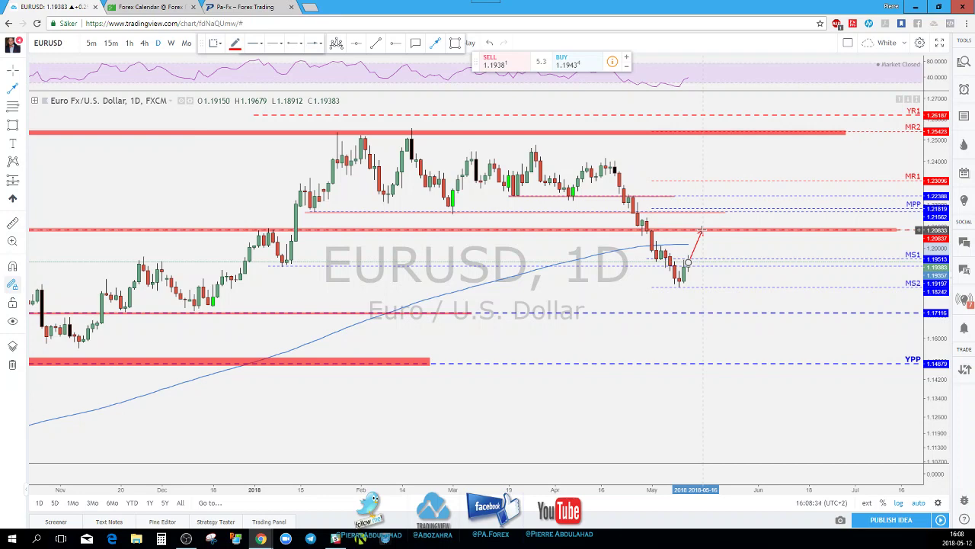
key("Escape")
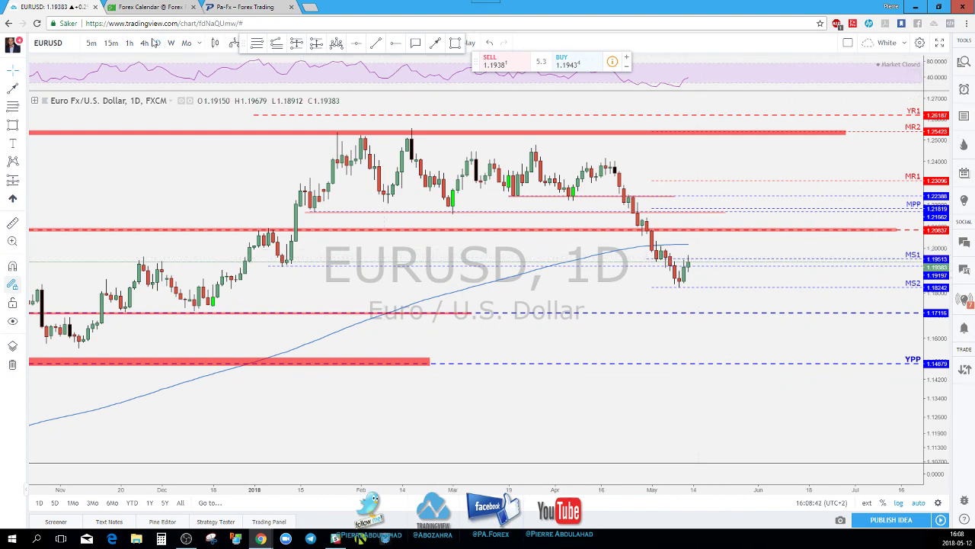
Step: Select the red zone around 1.20837 on the daily chart and bring up the 4-hour EURUSD chart at the recent decline
left_click(697, 232)
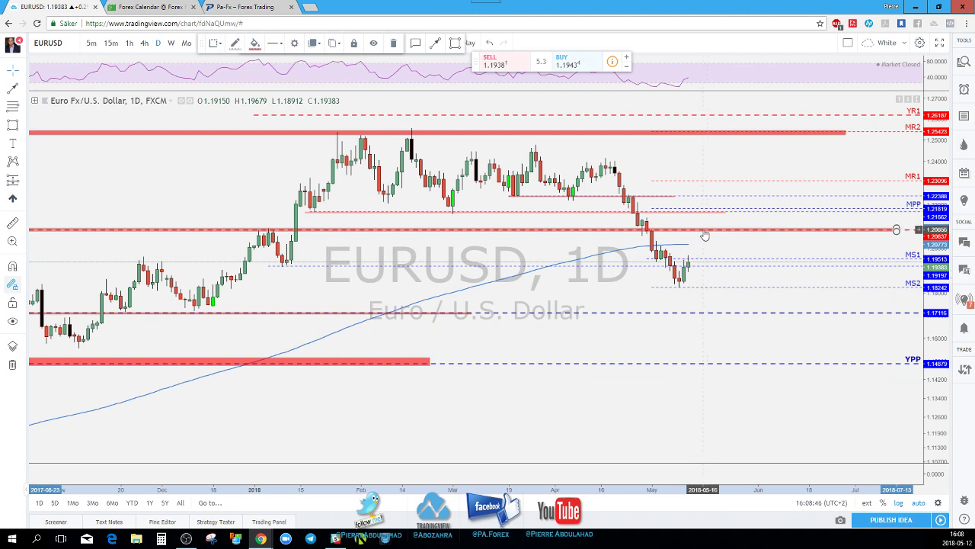
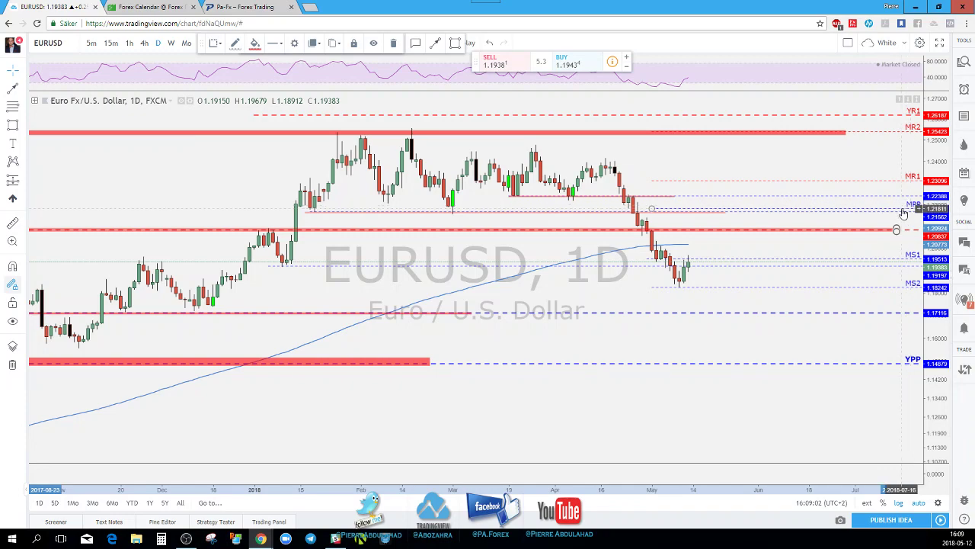
scroll(907, 212, "down", 1)
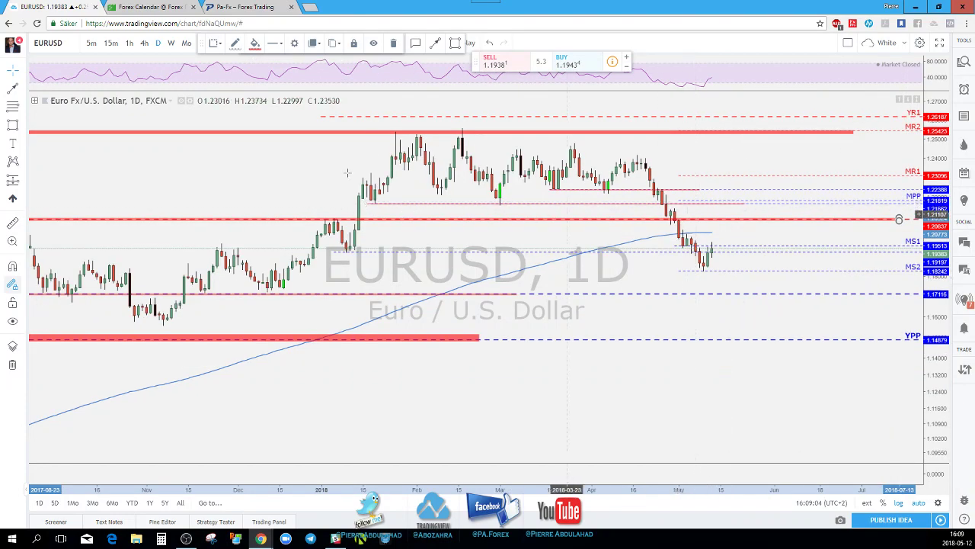
left_click(144, 43)
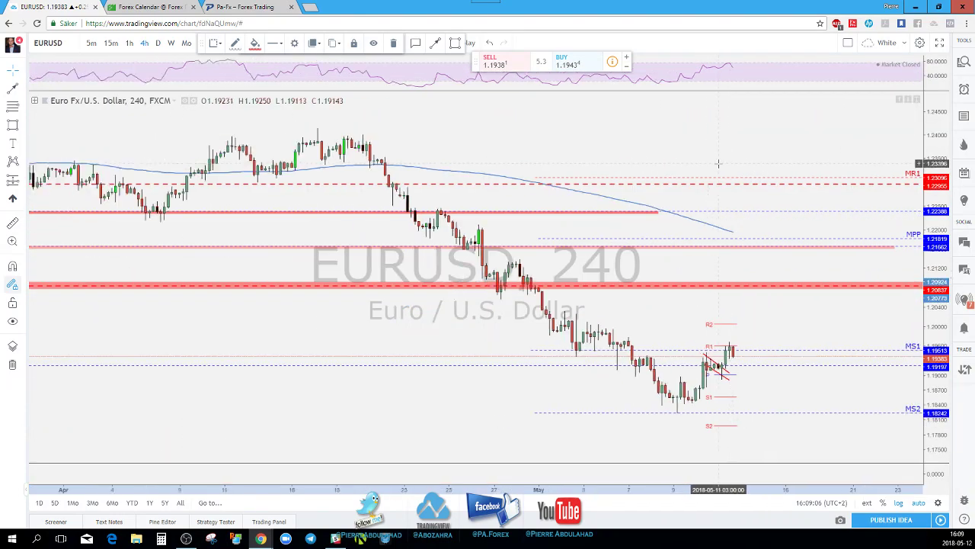
scroll(664, 246, "up", 2)
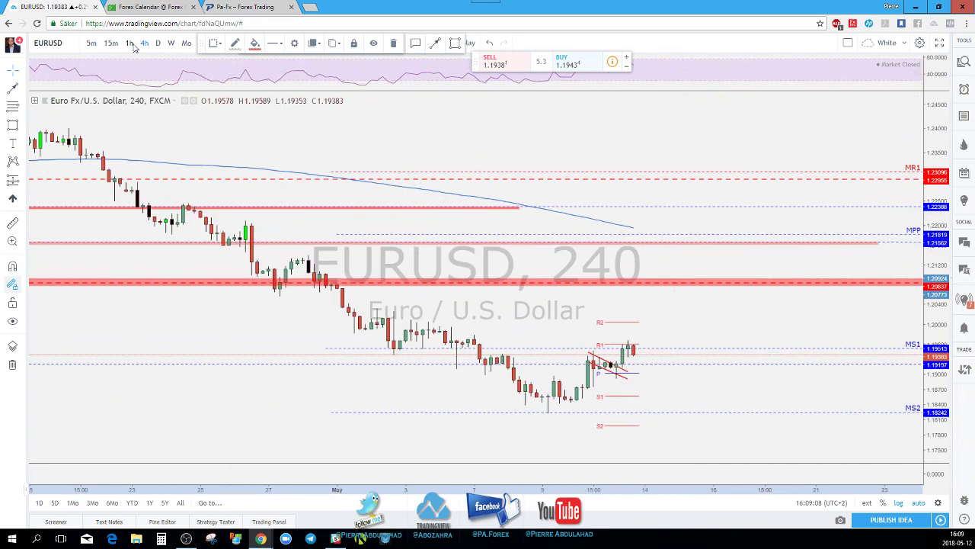
Step: Switch EURUSD to the 1-hour timeframe and examine the latest price against the red falling channel, blue moving average and pivot levels
type("60")
key("Return")
scroll(686, 305, "down", 2)
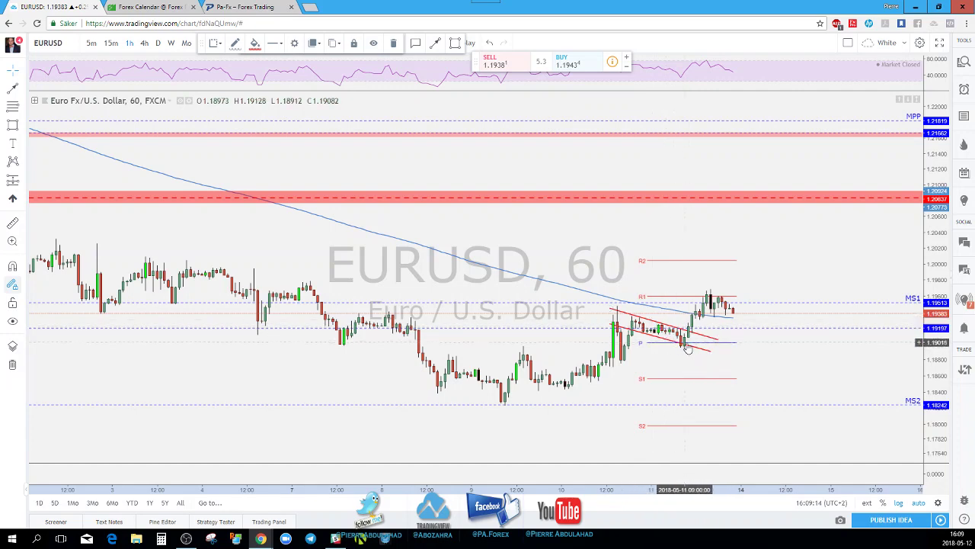
scroll(711, 299, "down", 1)
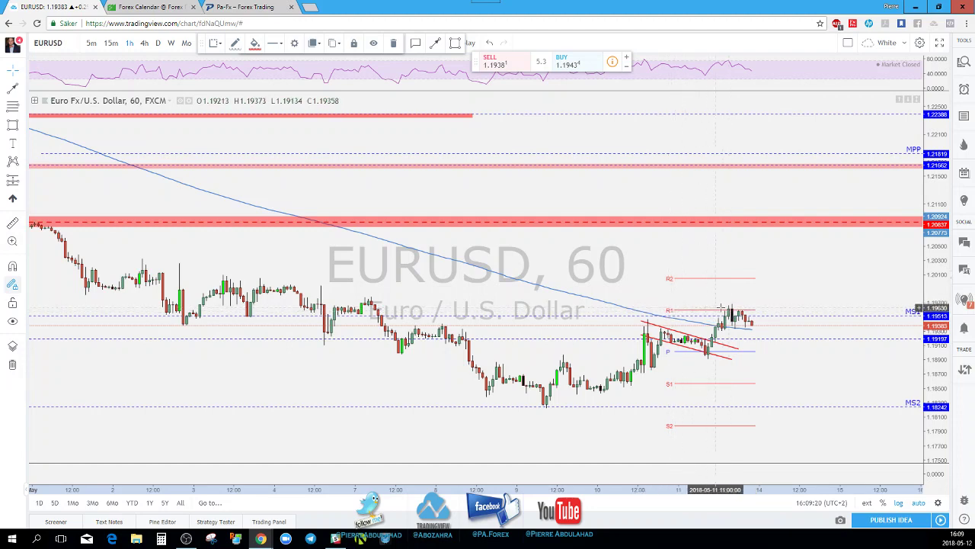
scroll(718, 307, "down", 1)
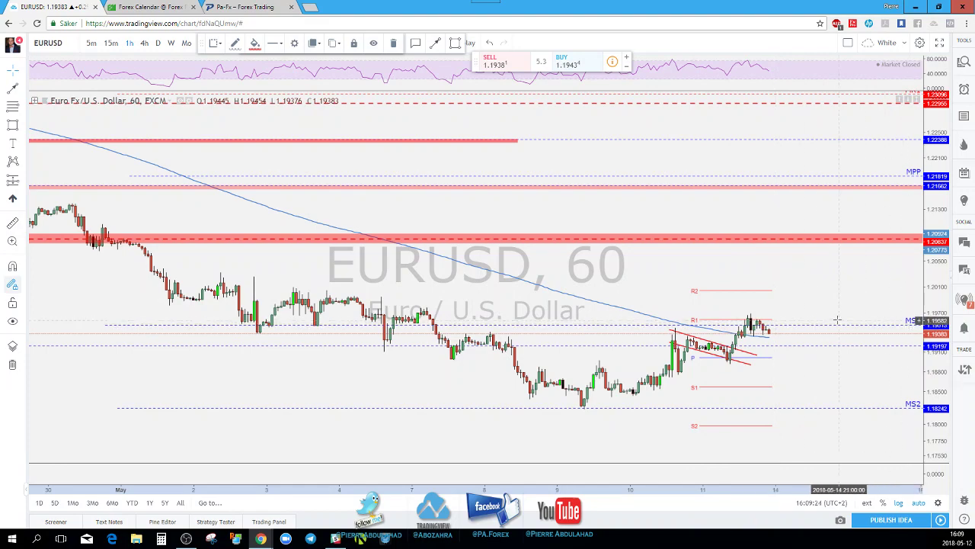
scroll(876, 336, "down", 1)
scroll(744, 347, "down", 1)
scroll(747, 347, "up", 3)
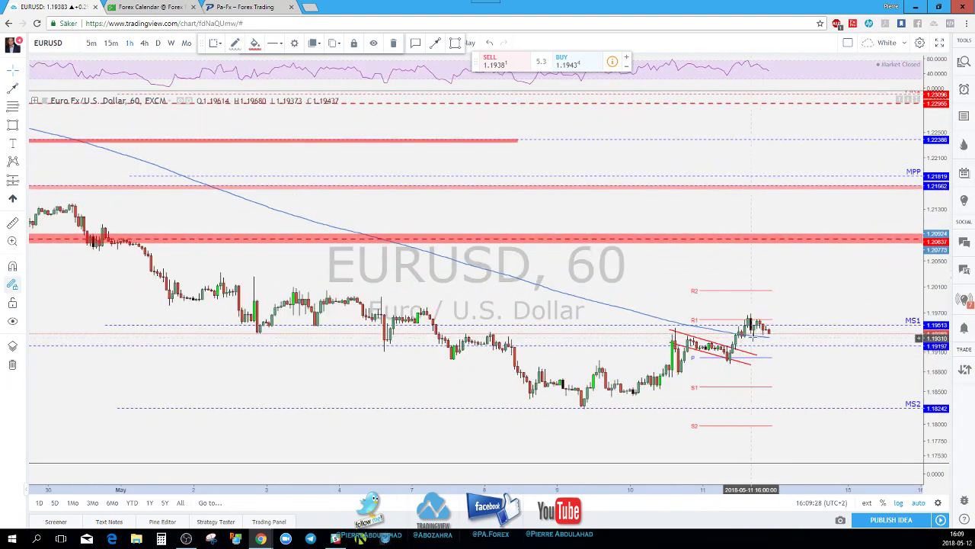
scroll(762, 339, "down", 4)
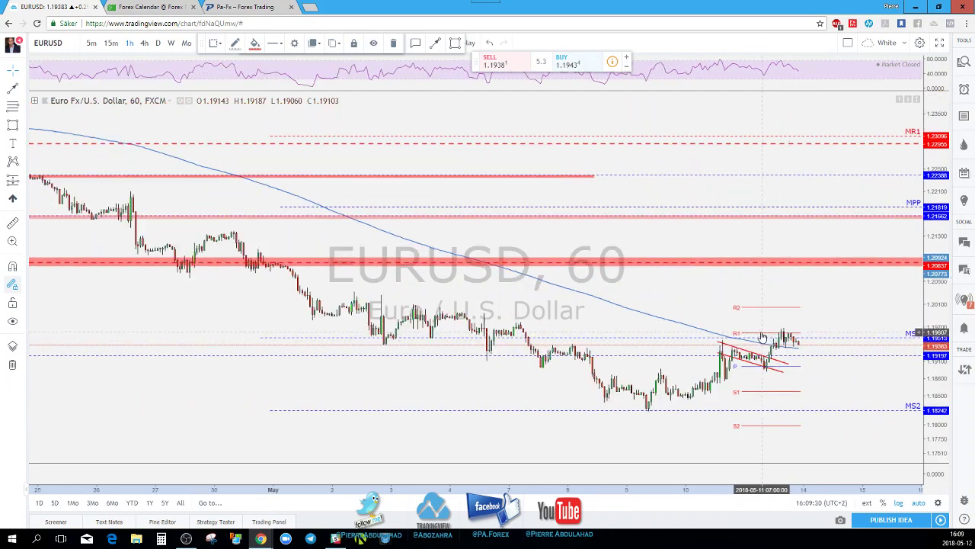
scroll(745, 331, "up", 2)
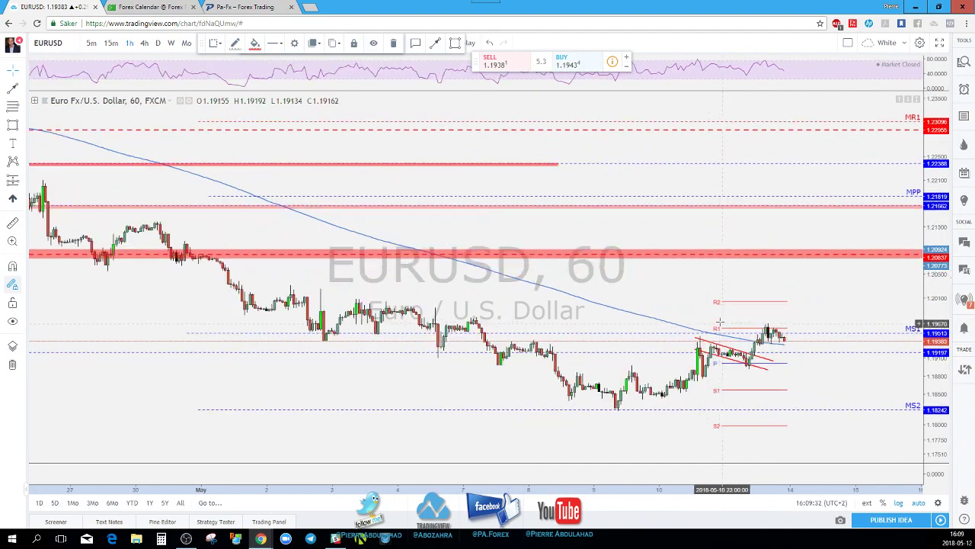
Step: Try a projection arrow from the latest 1-hour EURUSD price up to about 1.2076 at the red zone and discard it
left_click(435, 42)
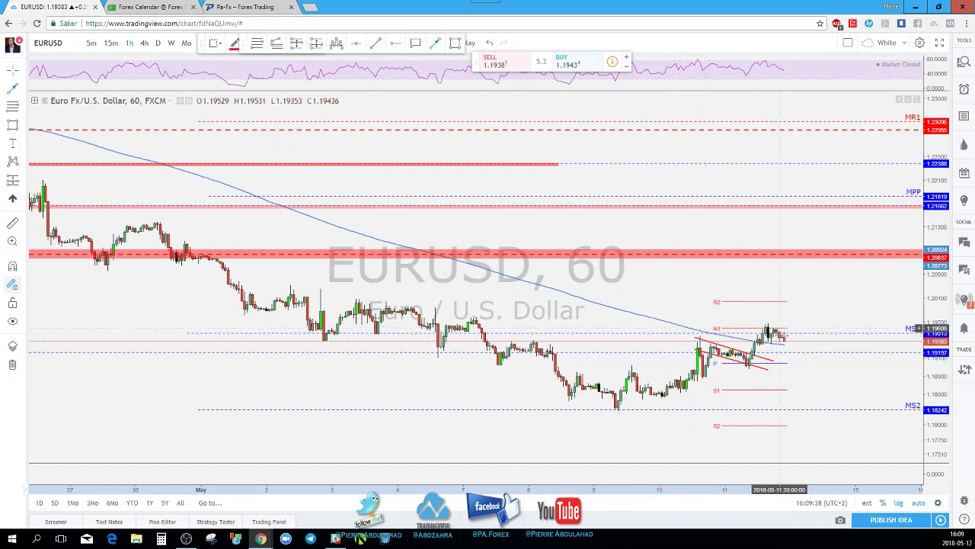
left_click(787, 340)
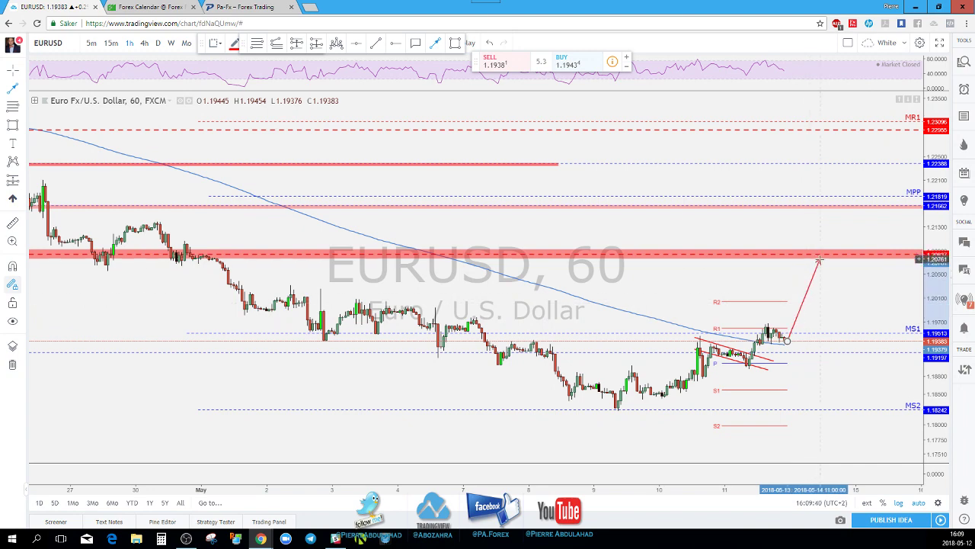
scroll(797, 316, "down", 3)
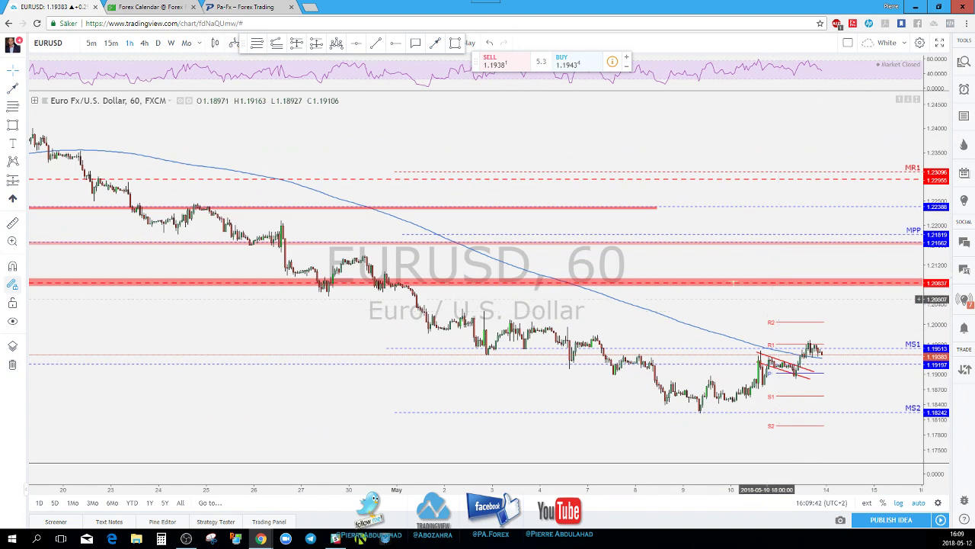
Step: On the 4-hour EURUSD chart, draw projection arrows for a dip to about 1.1909 followed by a rebound
left_click(144, 43)
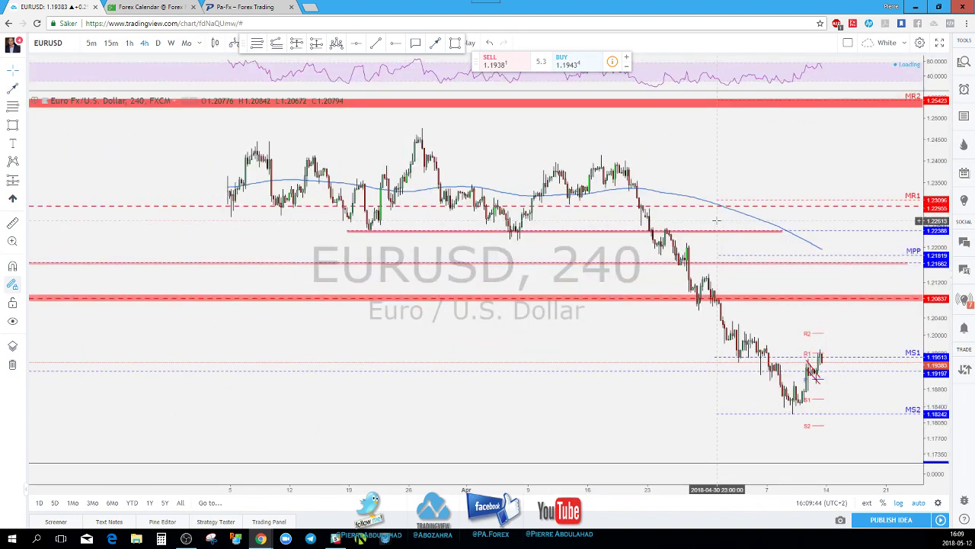
scroll(716, 225, "up", 3)
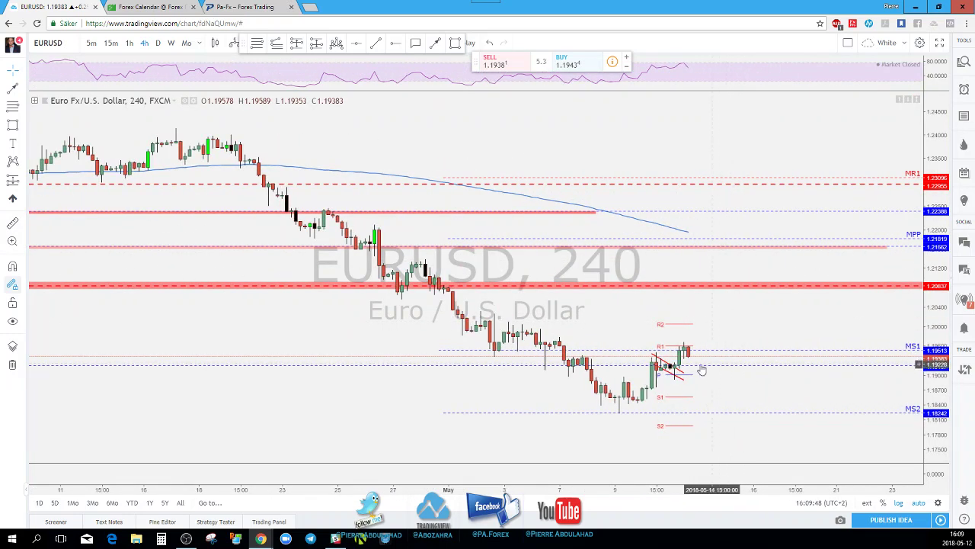
left_click(435, 42)
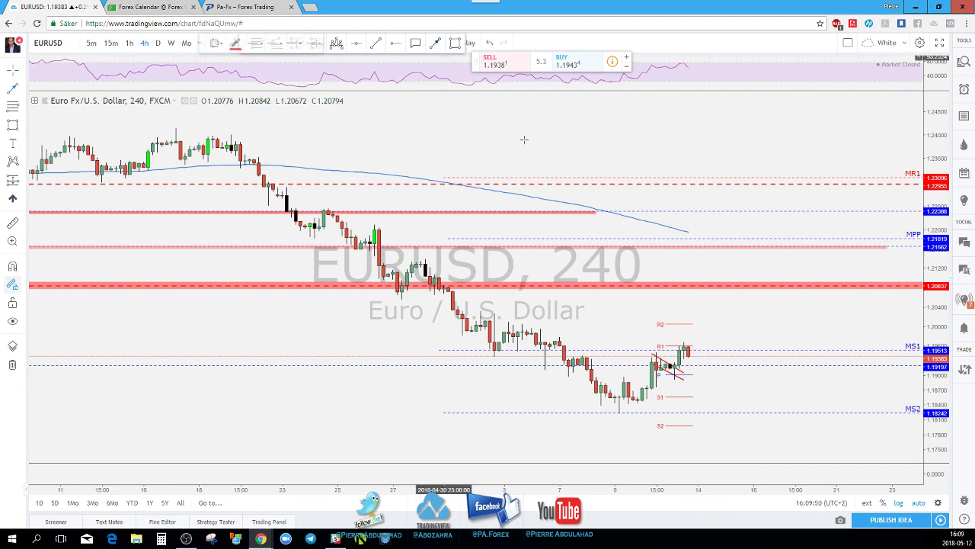
mouse_move(692, 349)
left_mouse_down()
mouse_move(702, 367)
mouse_move(720, 334)
left_mouse_up()
Step: Return to the 1-hour EURUSD chart and delete the falling and rising projection arrows
left_click(130, 43)
scroll(671, 208, "down", 3)
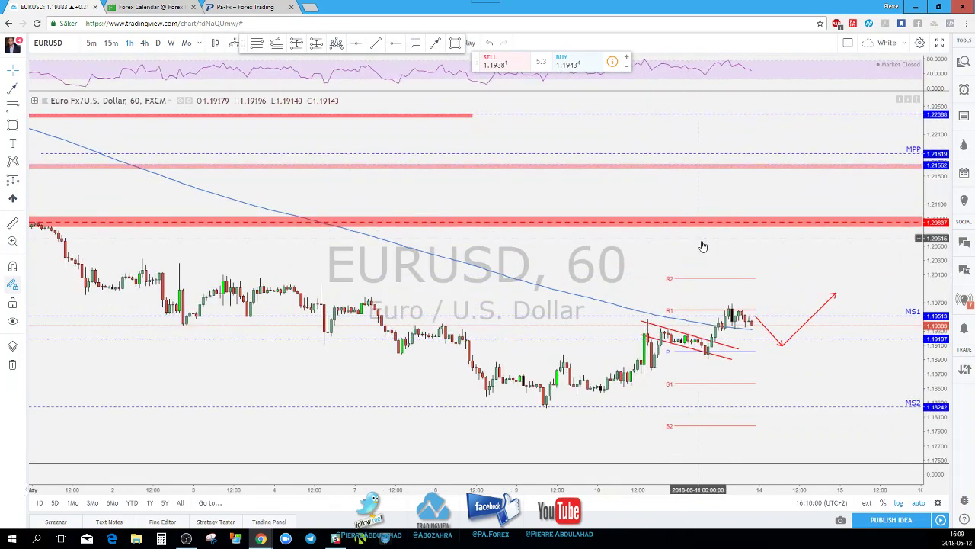
left_click(796, 346)
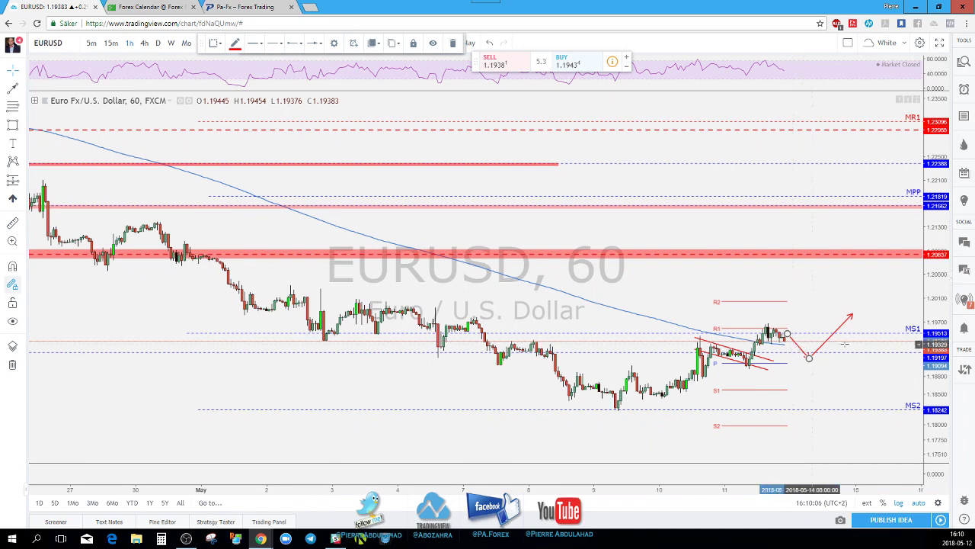
key("Delete")
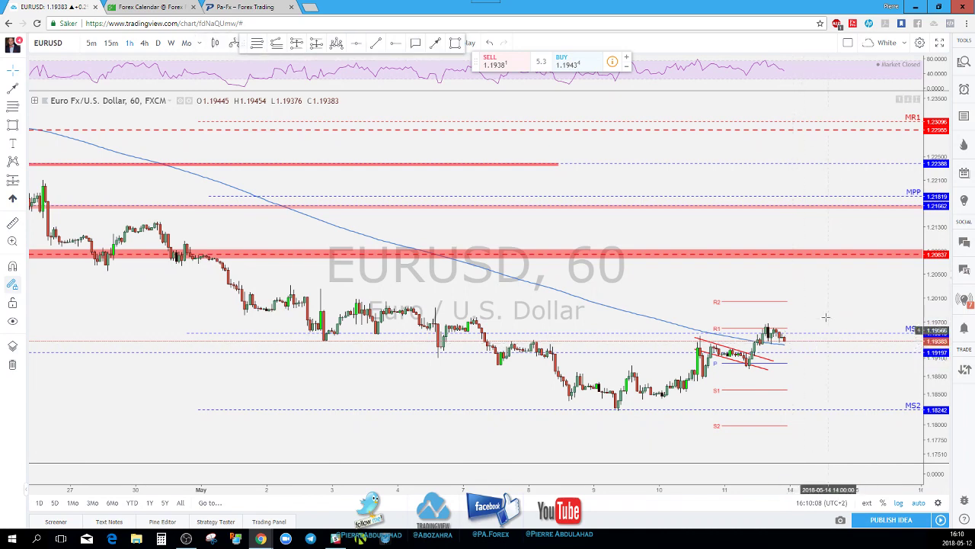
Step: Bring up the daily EURUSD chart and examine the latest candles against the blue moving average and the MS1 and MS2 levels
scroll(815, 312, "down", 3)
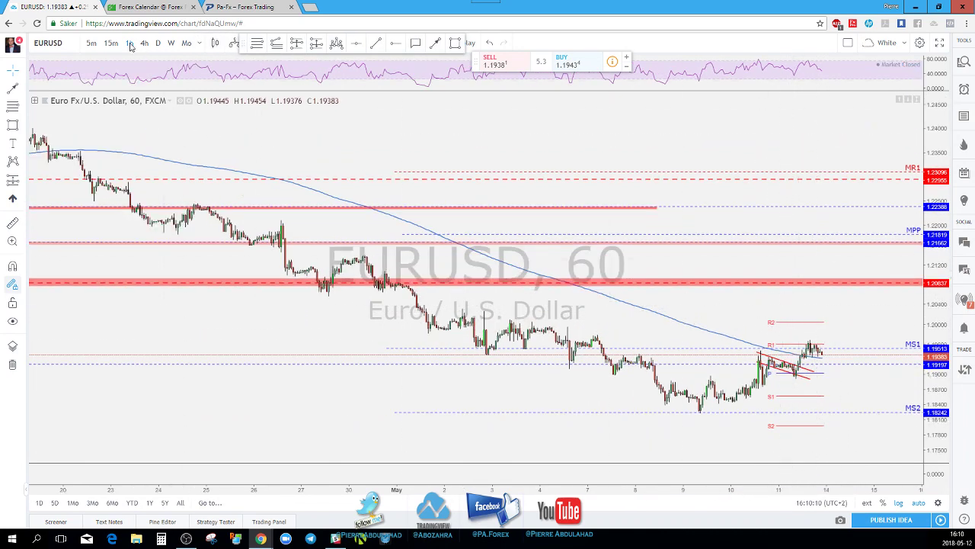
left_click(158, 43)
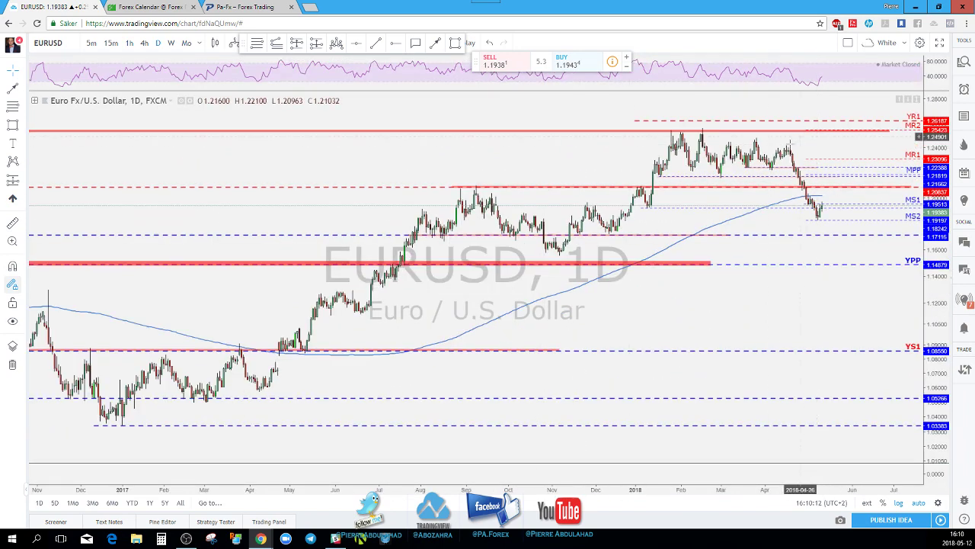
scroll(811, 213, "up", 2)
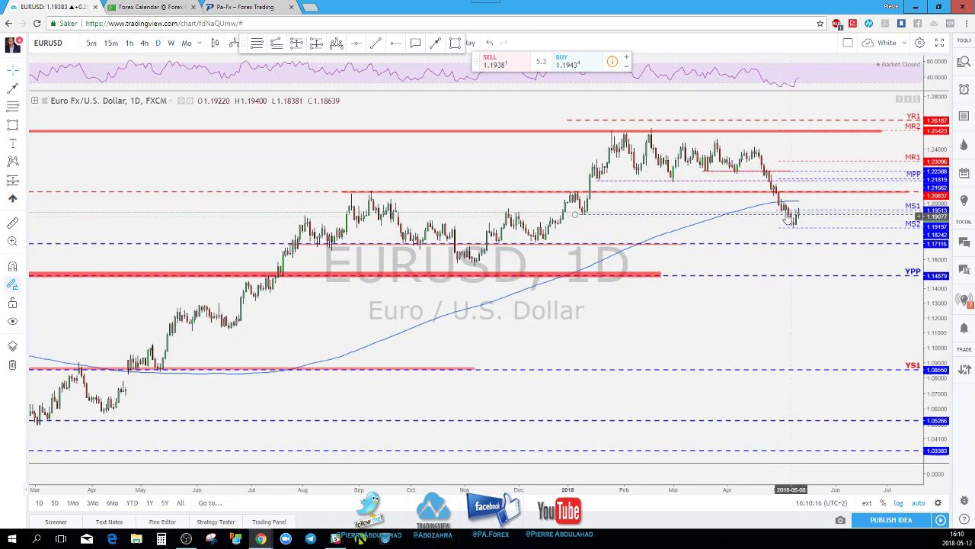
Step: Examine the latest 1-hour EURUSD price against the moving average and the R1 and R2 pivots, and return to the daily chart
left_click(131, 45)
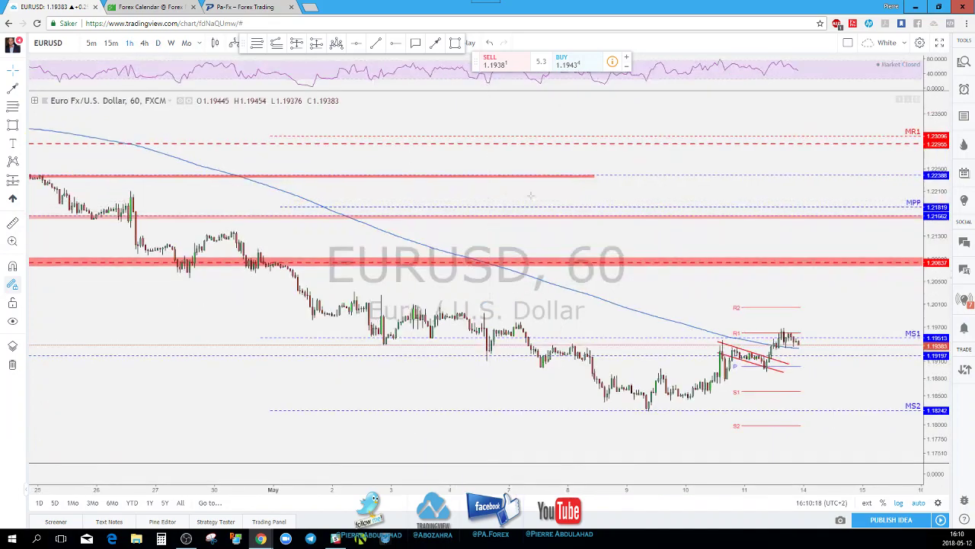
scroll(673, 247, "up", 3)
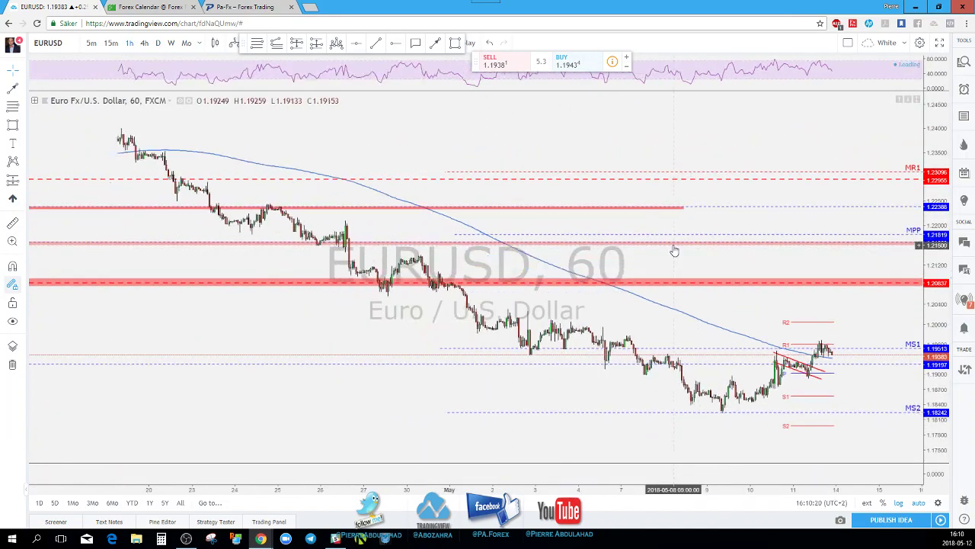
scroll(674, 249, "up", 2)
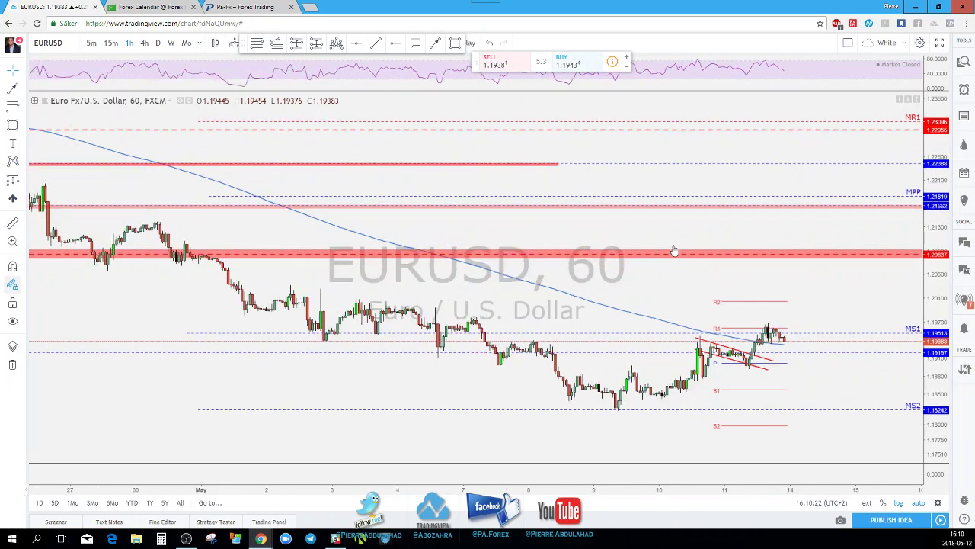
scroll(673, 250, "down", 1)
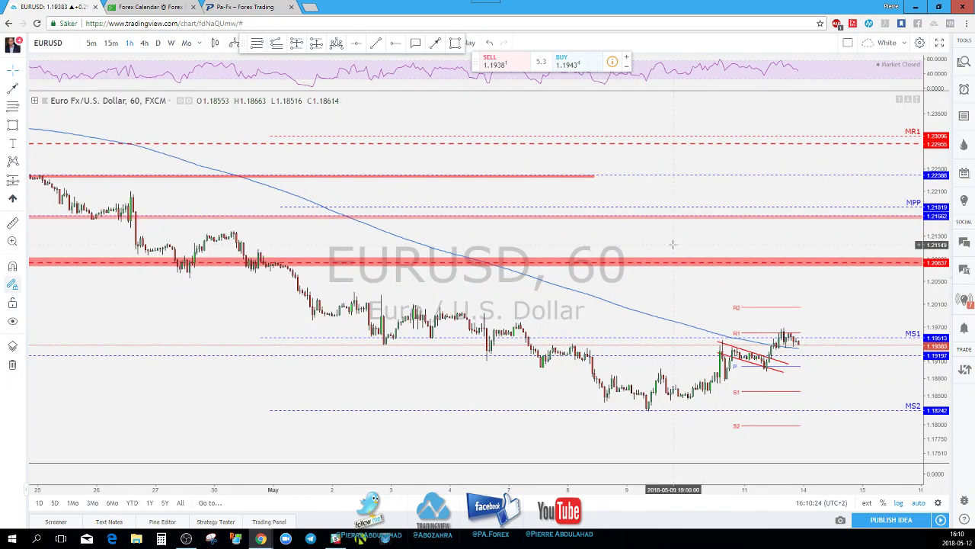
scroll(674, 248, "up", 1)
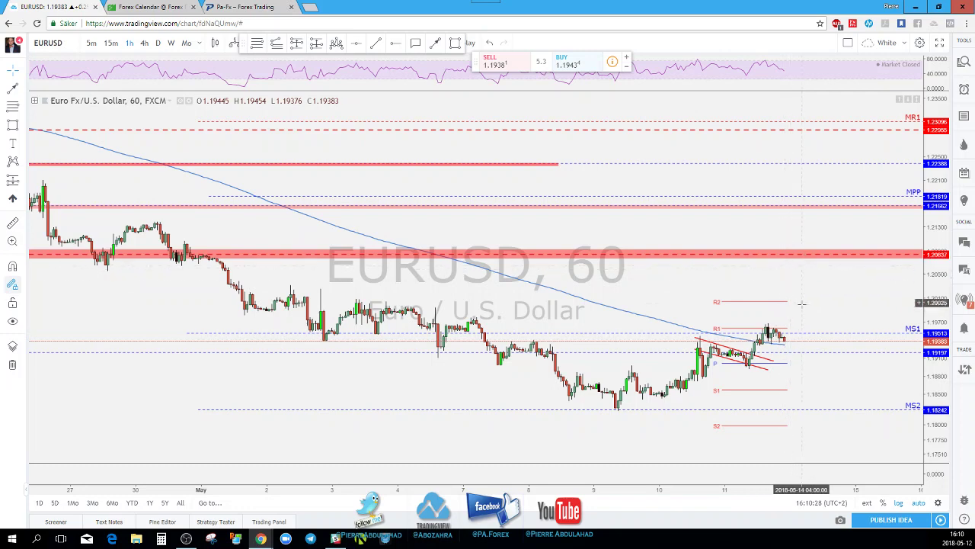
scroll(803, 308, "down", 1)
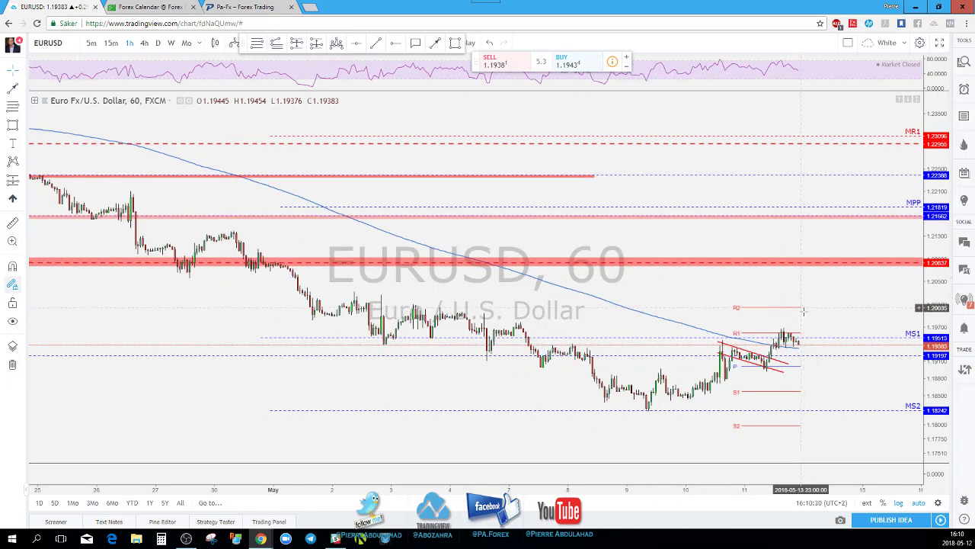
left_click(157, 43)
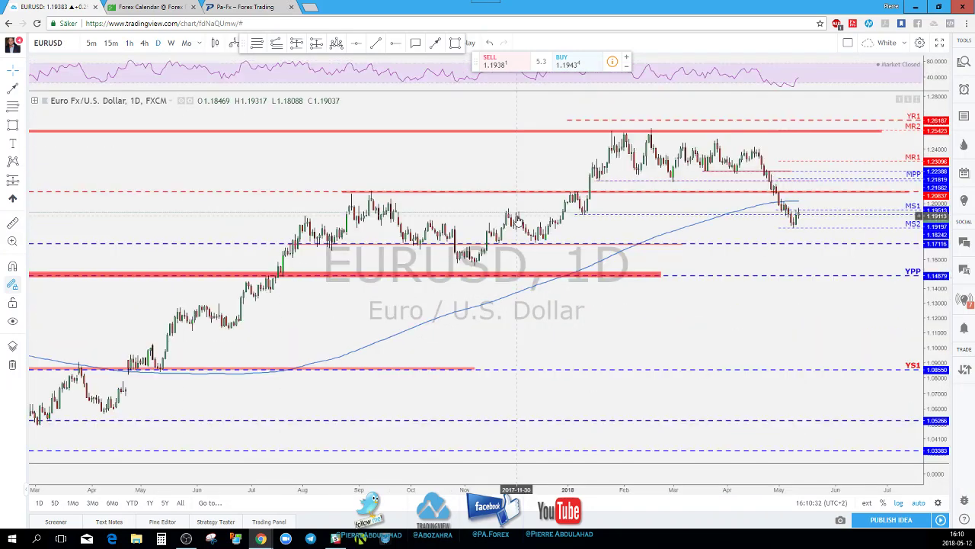
Step: Bring up the daily GBPAUD chart and examine the latest candles against the MS1 and MS2 levels and nearby red zones
key("Down")
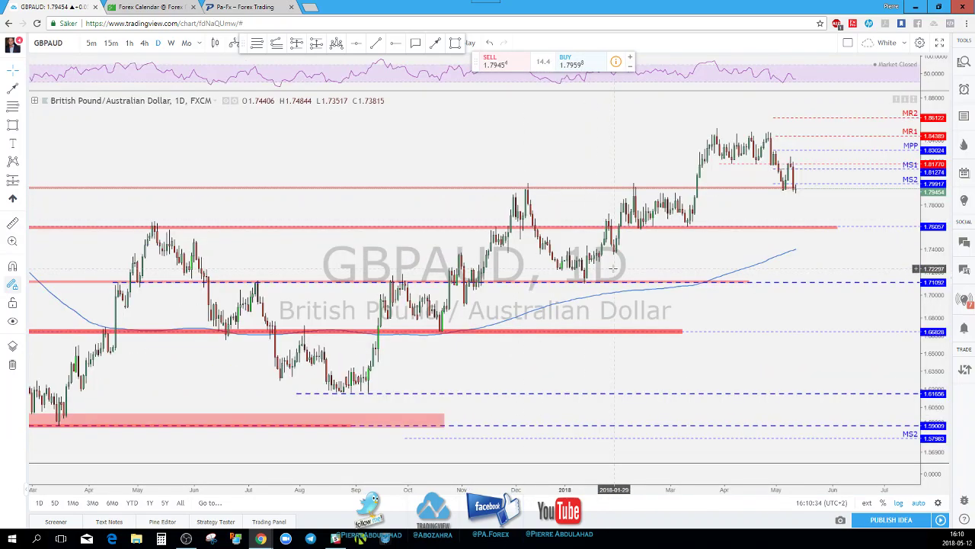
scroll(746, 212, "down", 2)
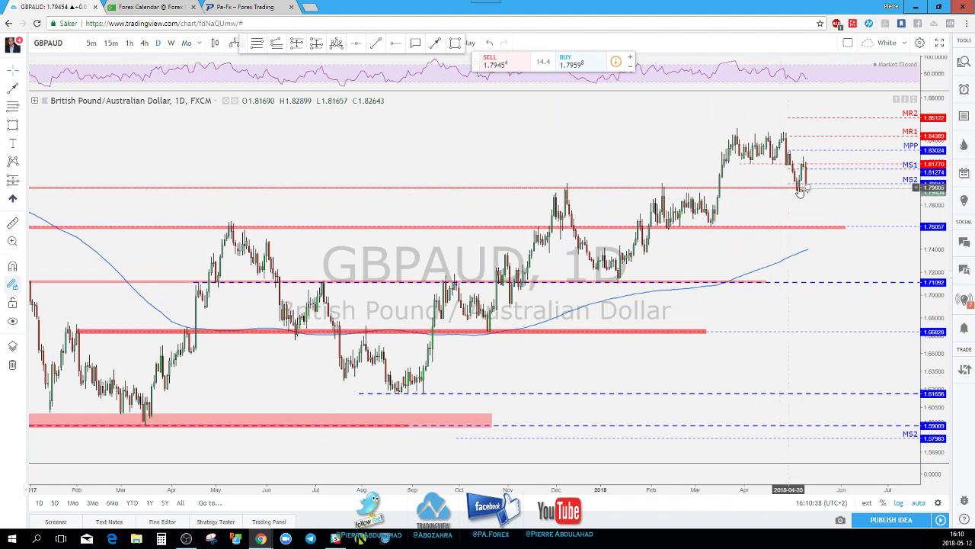
scroll(786, 214, "up", 1)
scroll(786, 214, "up", 3)
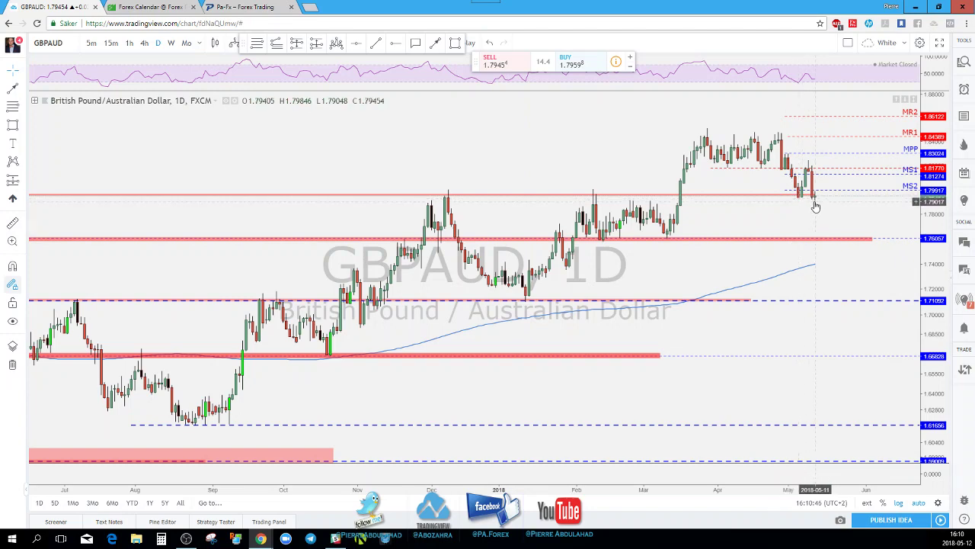
scroll(806, 205, "up", 1)
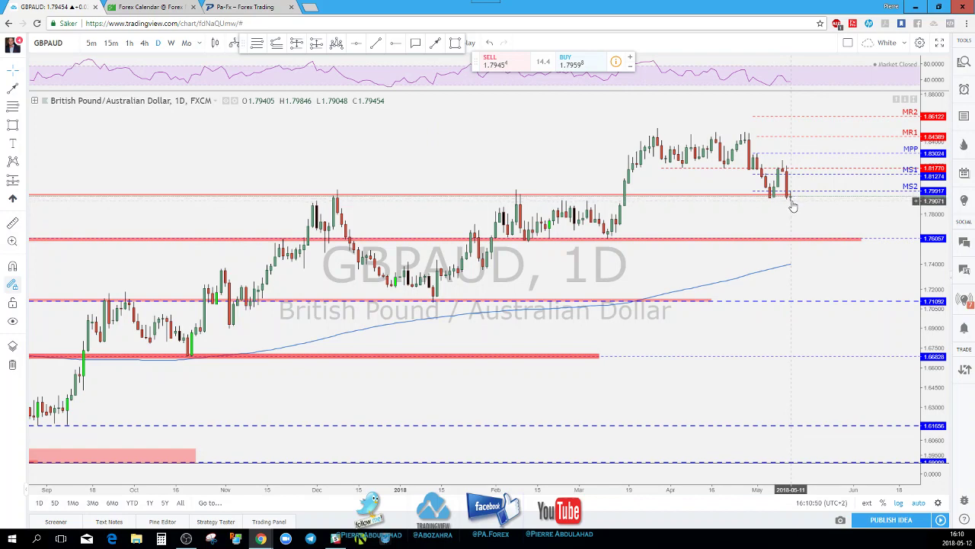
scroll(792, 205, "up", 4)
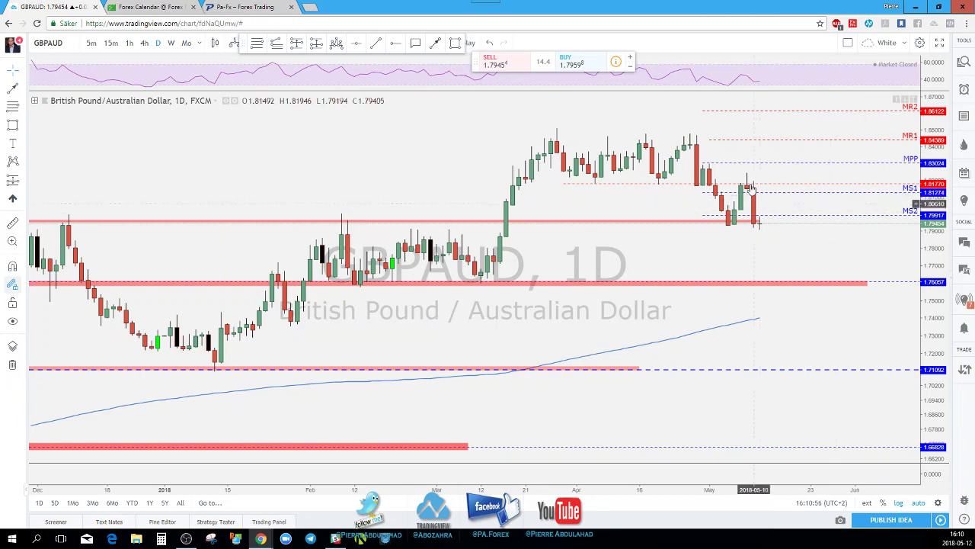
scroll(758, 231, "down", 1)
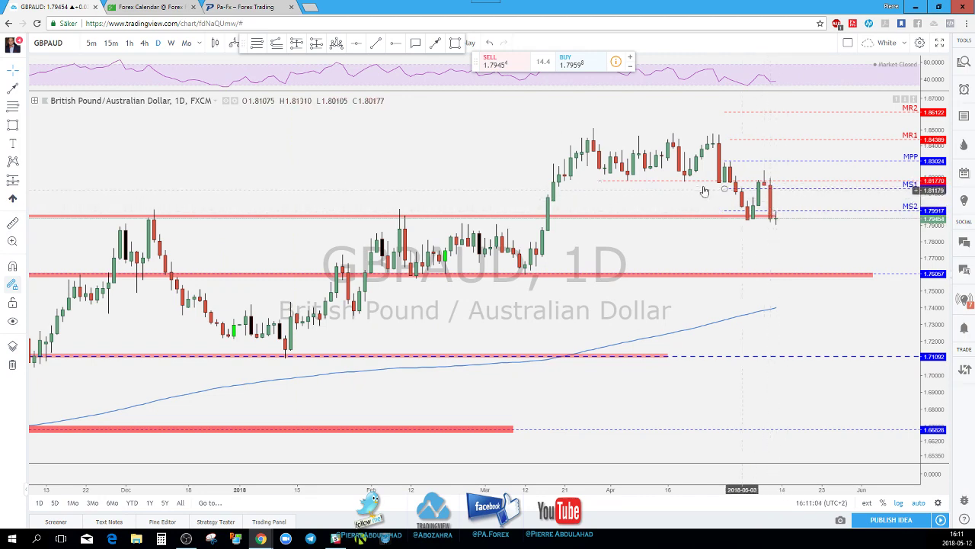
scroll(686, 189, "up", 1)
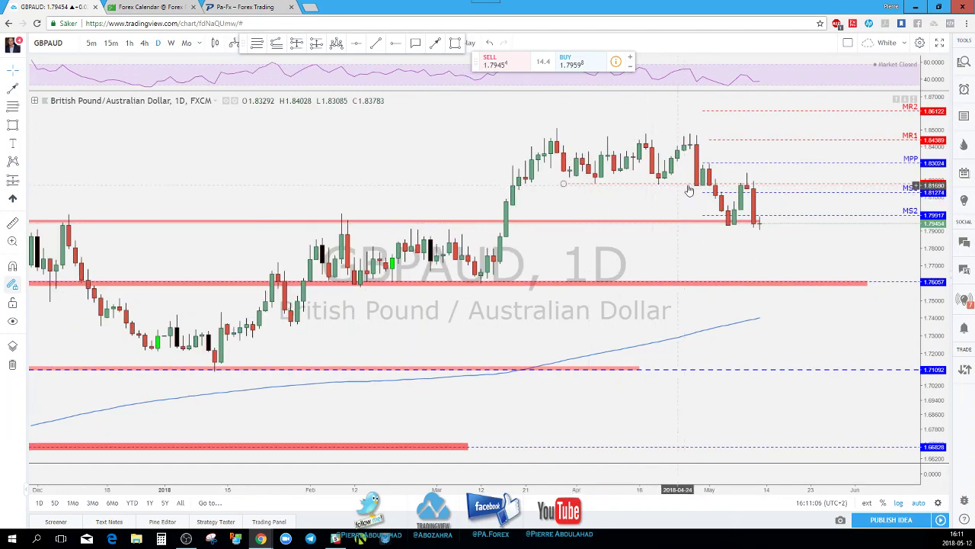
Step: Draw a red rectangle zone on the 1.8177 level from 3 April to 23 May 2018, between about 1.8161 and 1.8193
left_click(453, 44)
left_click_drag(582, 180, 813, 184)
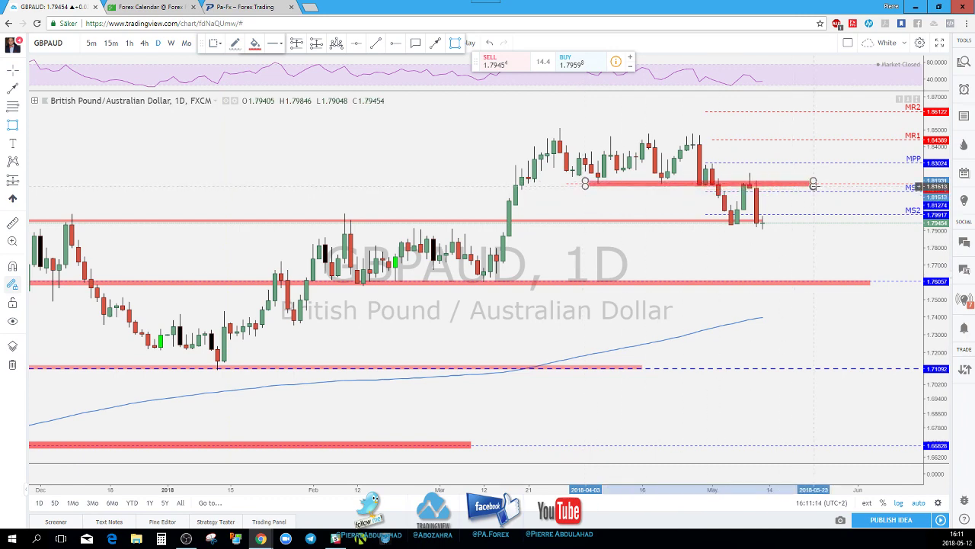
left_click_drag(814, 184, 813, 184)
Step: Switch to the 4-hour GBPAUD chart and delete the narrower older rectangle overlapping the new zone around 1.8177
left_click(144, 43)
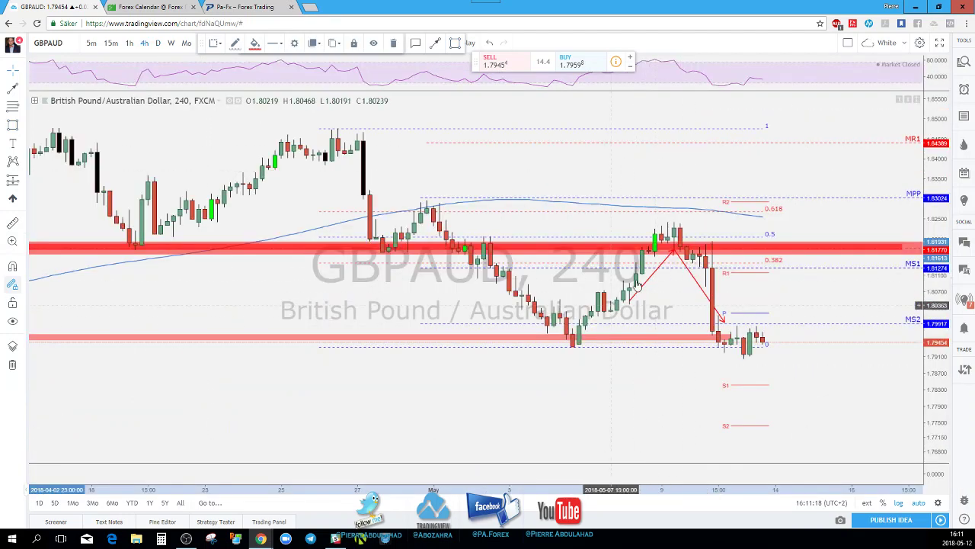
scroll(699, 295, "down", 1)
scroll(686, 274, "up", 2)
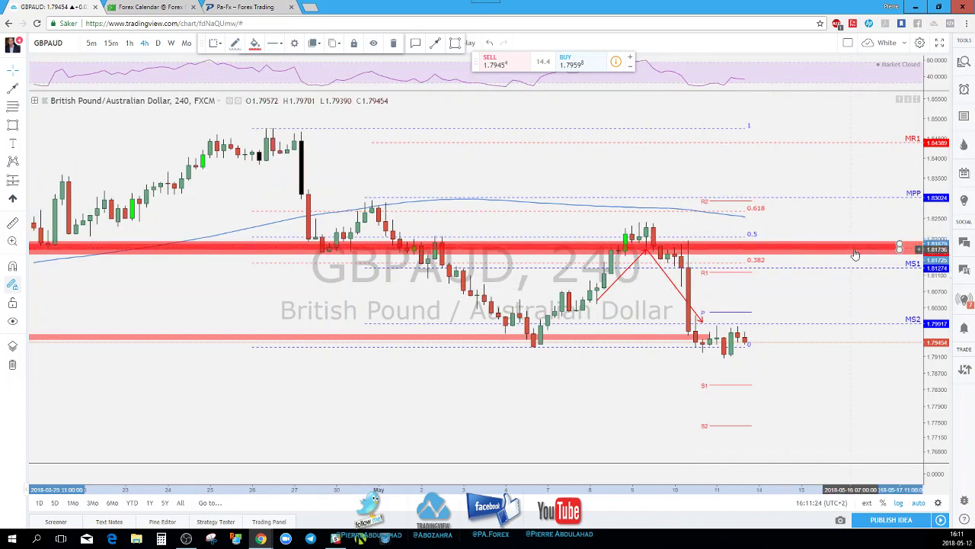
left_click(647, 252)
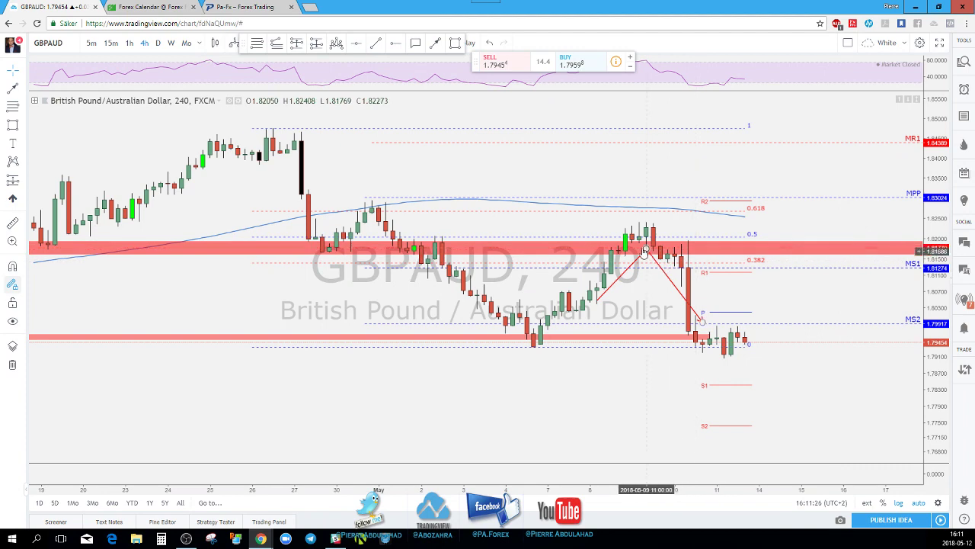
Step: Examine the 4-hour pullback into the 1.8177 zone against the Fibonacci levels, moving average and red projection arrows
scroll(754, 270, "up", 2)
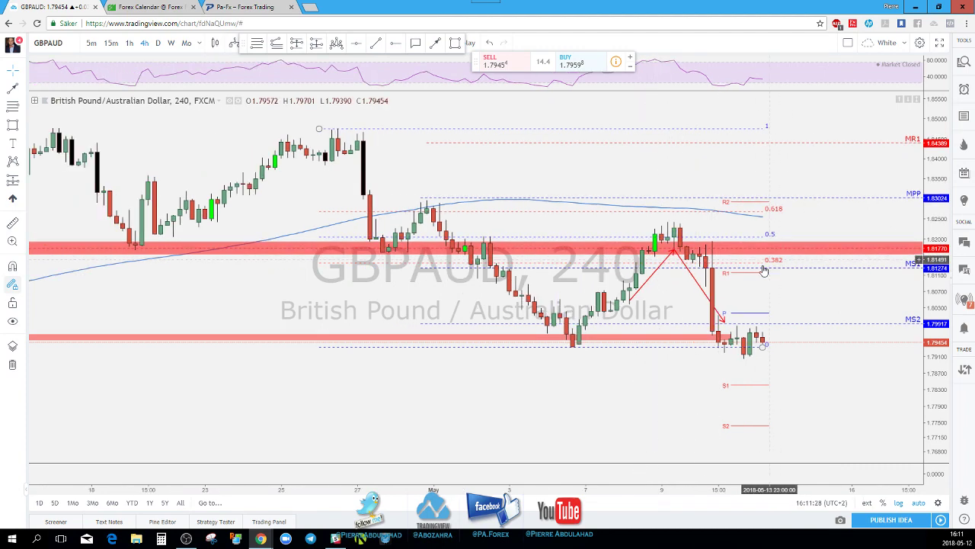
scroll(754, 272, "up", 1)
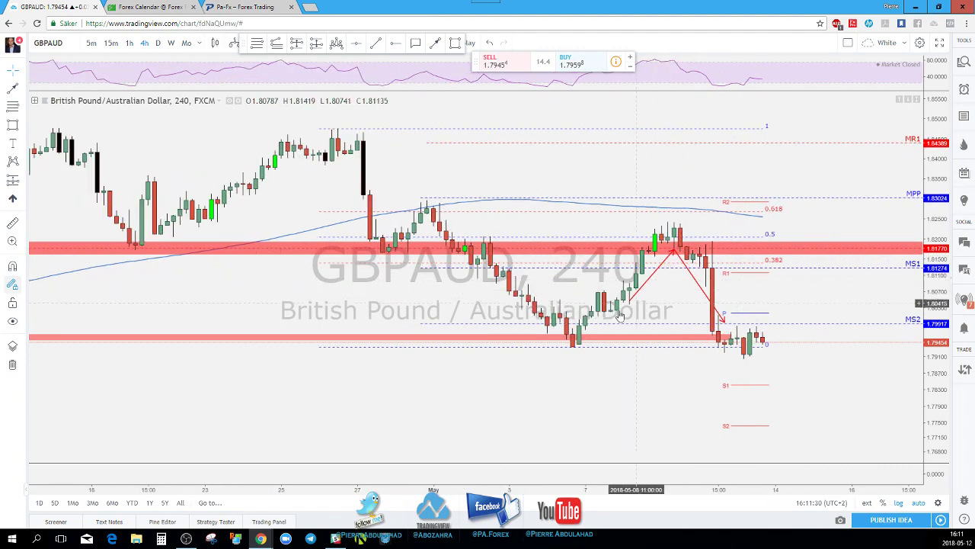
scroll(577, 331, "up", 1)
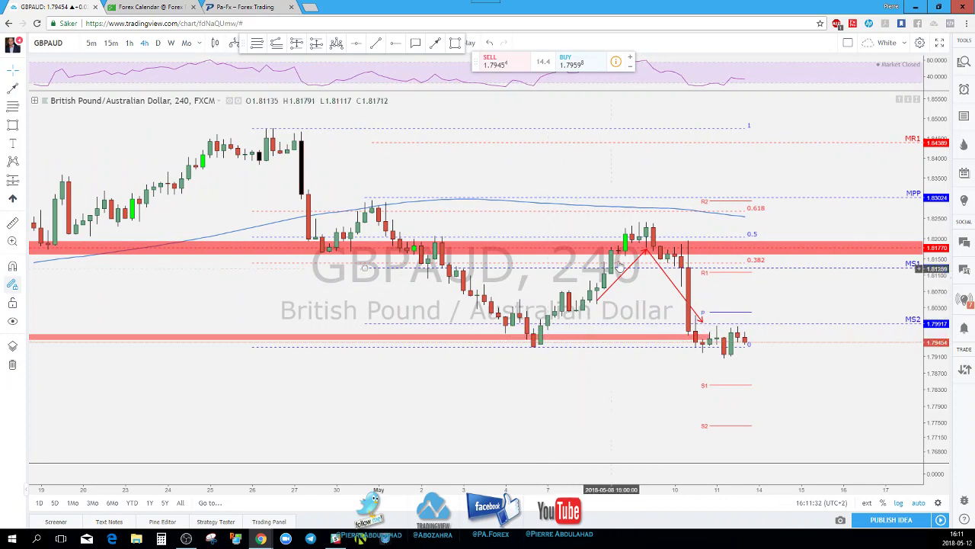
scroll(646, 237, "down", 1)
scroll(281, 245, "down", 4)
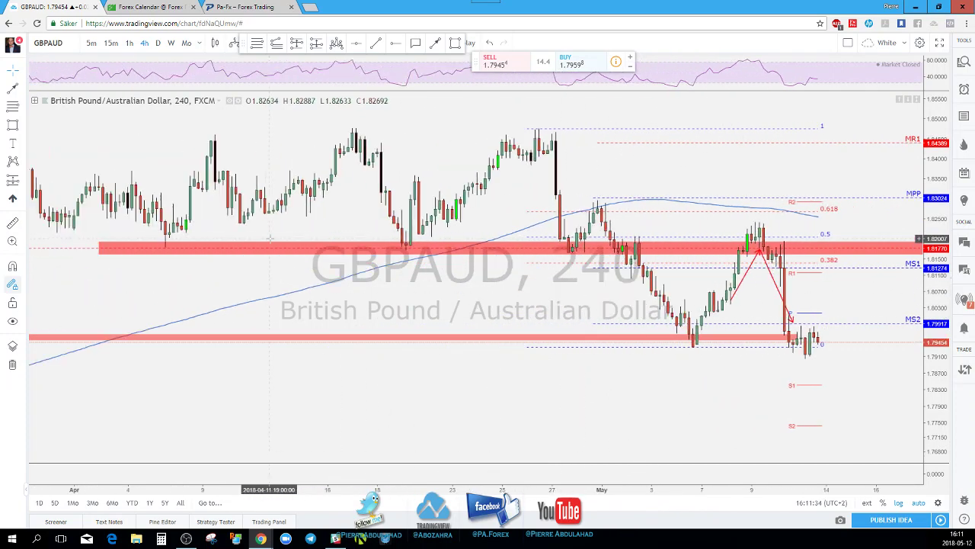
scroll(614, 251, "up", 1)
scroll(761, 247, "up", 1)
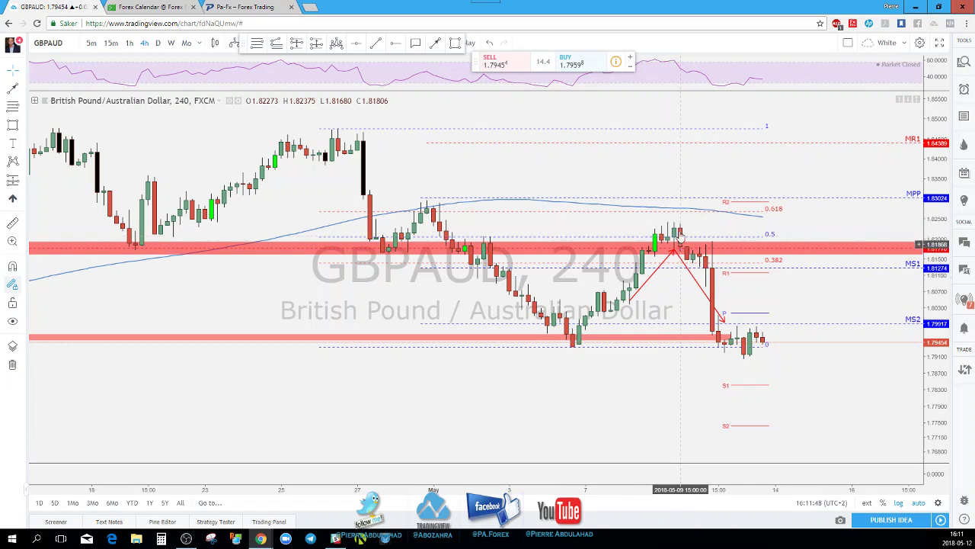
Step: On the 1-hour chart, draw a falling trend line across the oscillator's 8–9 May peaks, from about 84 to 70
left_click(129, 42)
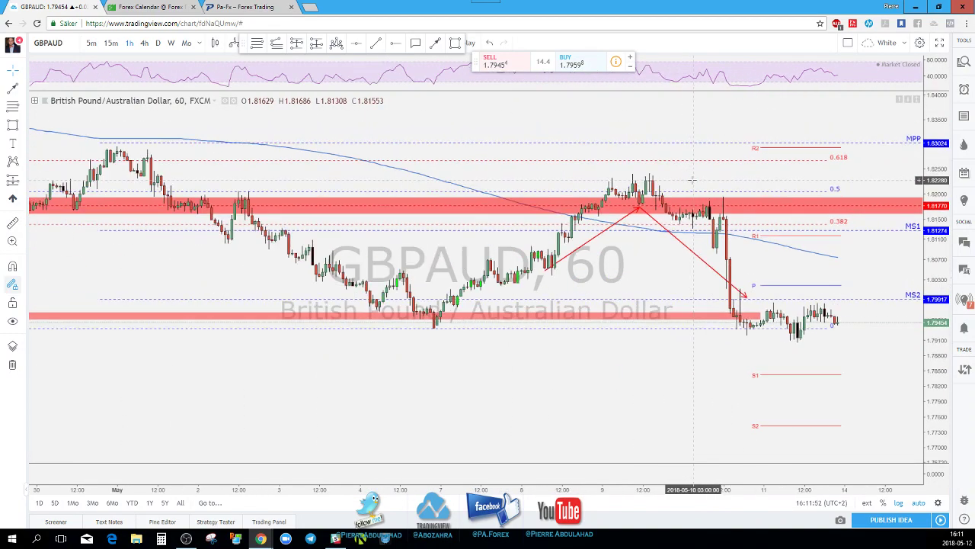
scroll(677, 204, "up", 1)
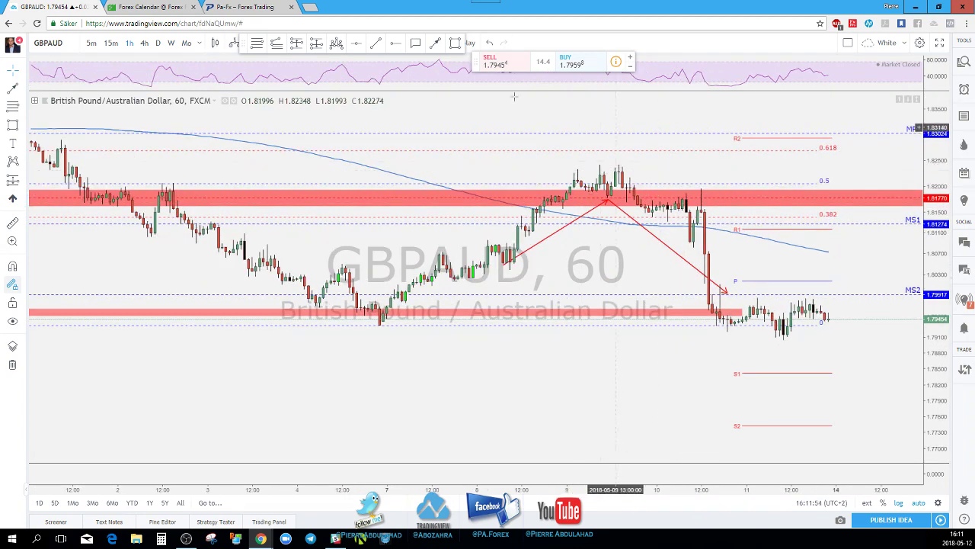
left_click_drag(474, 60, 490, 41)
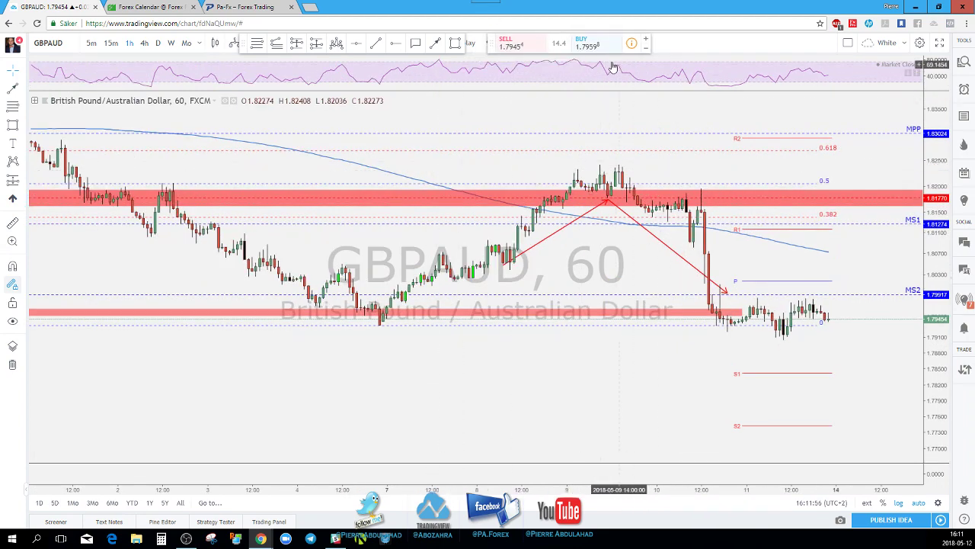
left_click(377, 46)
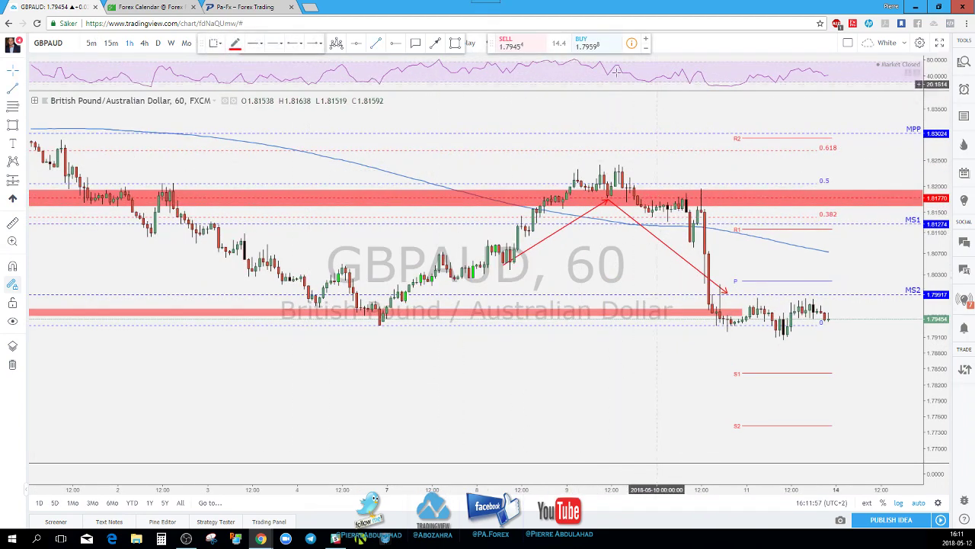
left_click(570, 59)
left_click(622, 66)
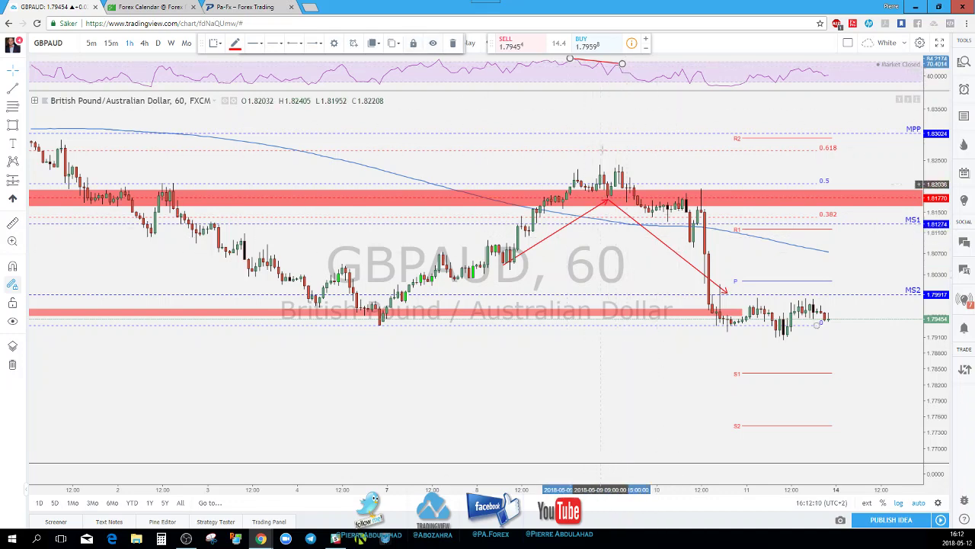
Step: Sketch zigzag arrows tracing the decline from the 9 May peak through MS1 on the 1-hour chart, and delete them
left_click(416, 43)
left_click(434, 44)
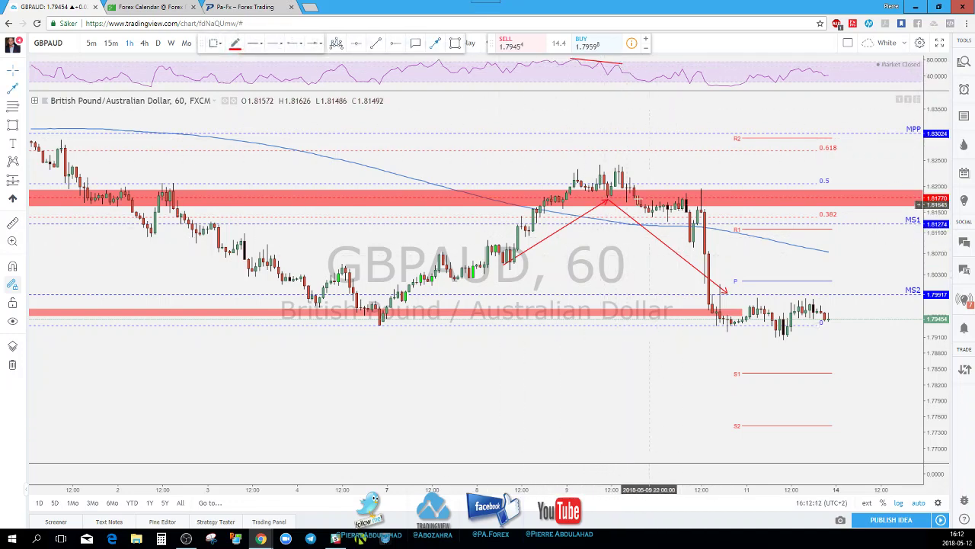
mouse_move(622, 174)
left_mouse_down()
mouse_move(670, 225)
mouse_move(689, 197)
left_mouse_up()
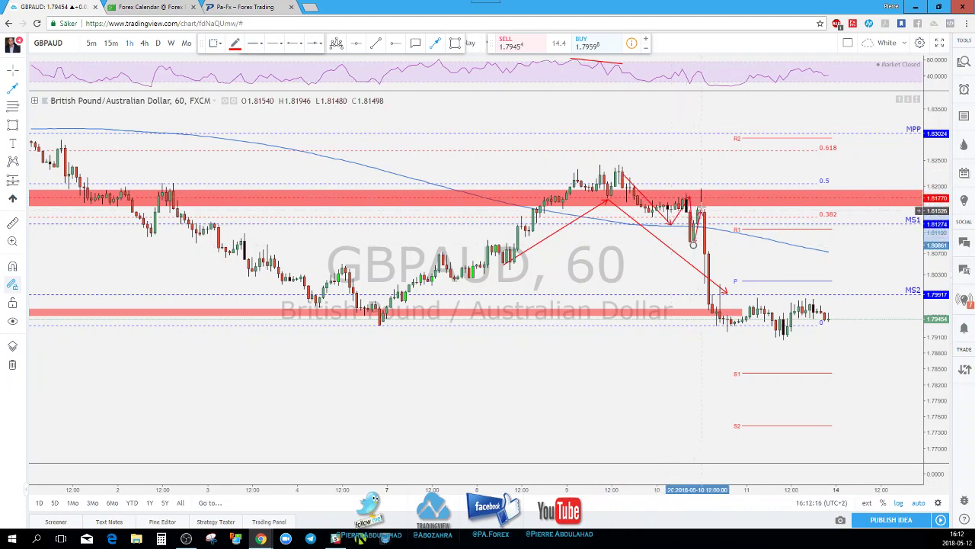
left_click(695, 216)
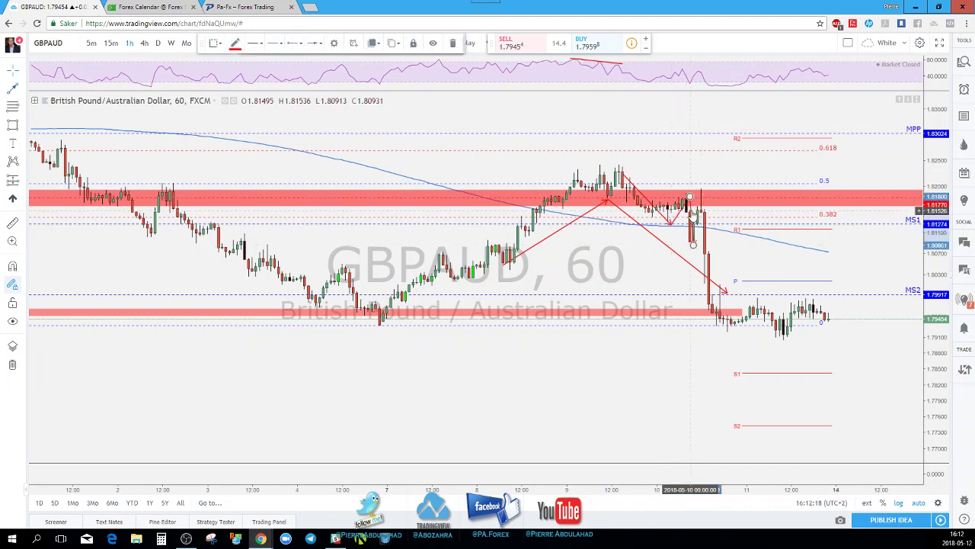
left_click(685, 216)
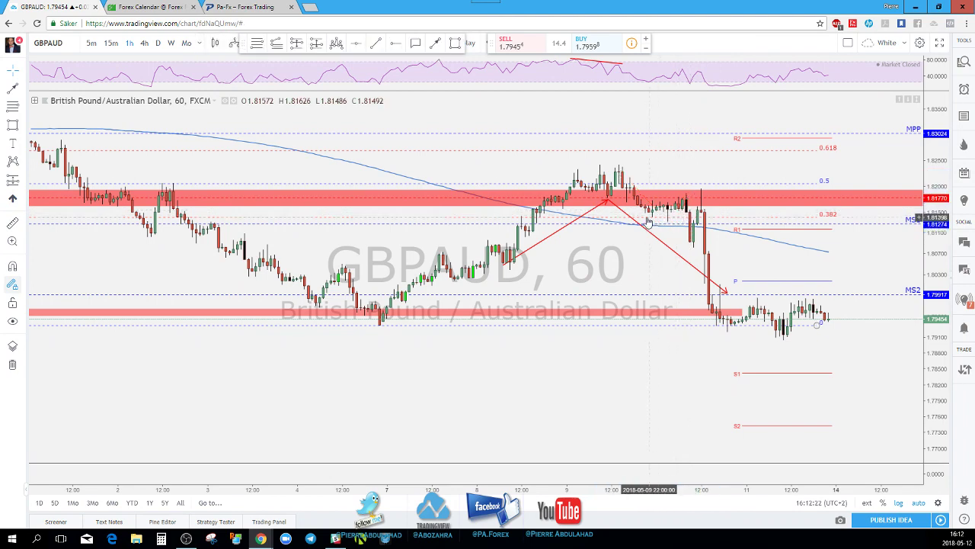
Step: Return to the 4-hour GBPAUD chart and delete the rising and falling red projection arrows
scroll(534, 290, "down", 3)
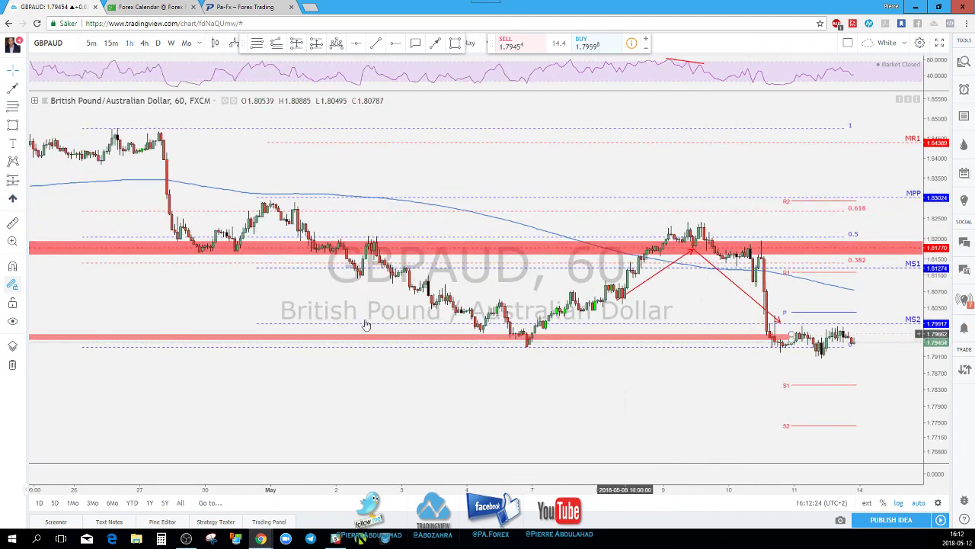
left_click(145, 43)
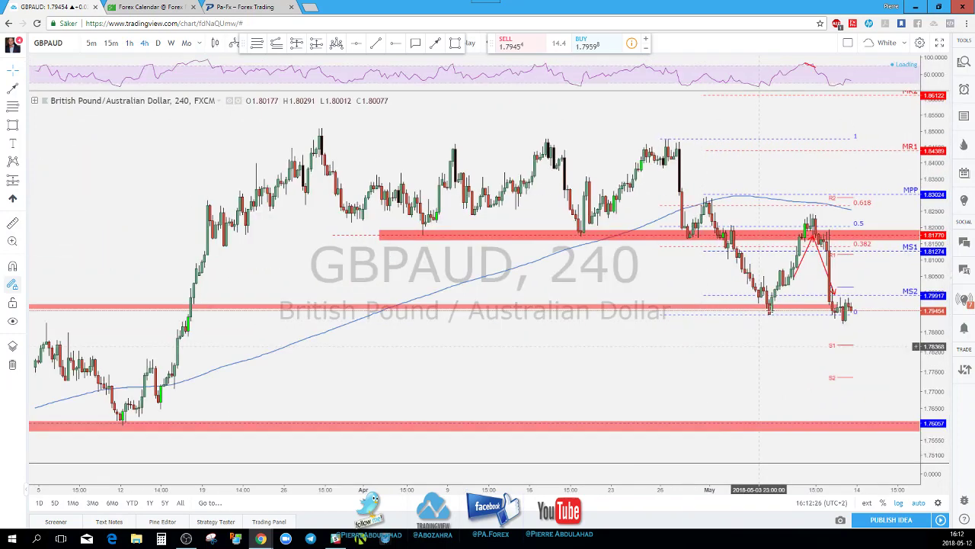
scroll(785, 320, "down", 2)
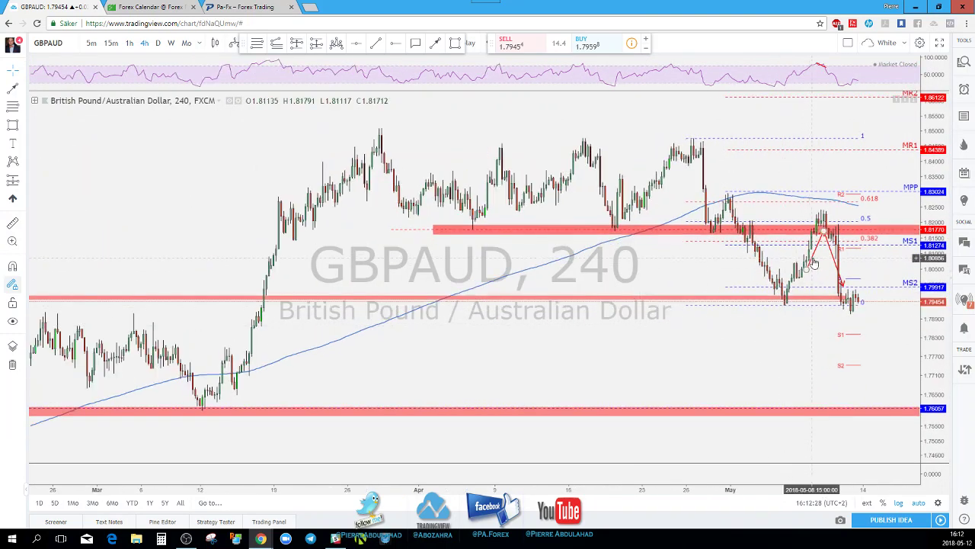
left_click(813, 262)
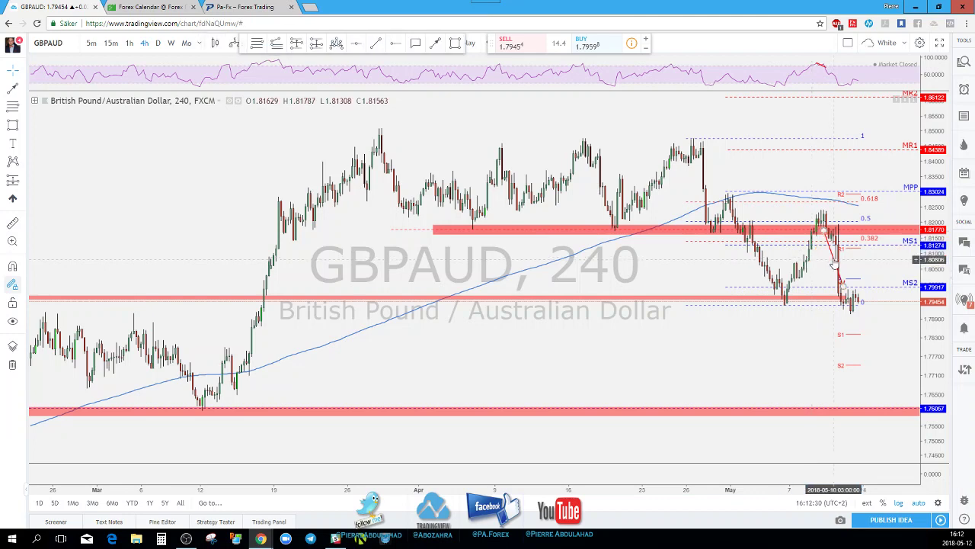
scroll(813, 322, "down", 2)
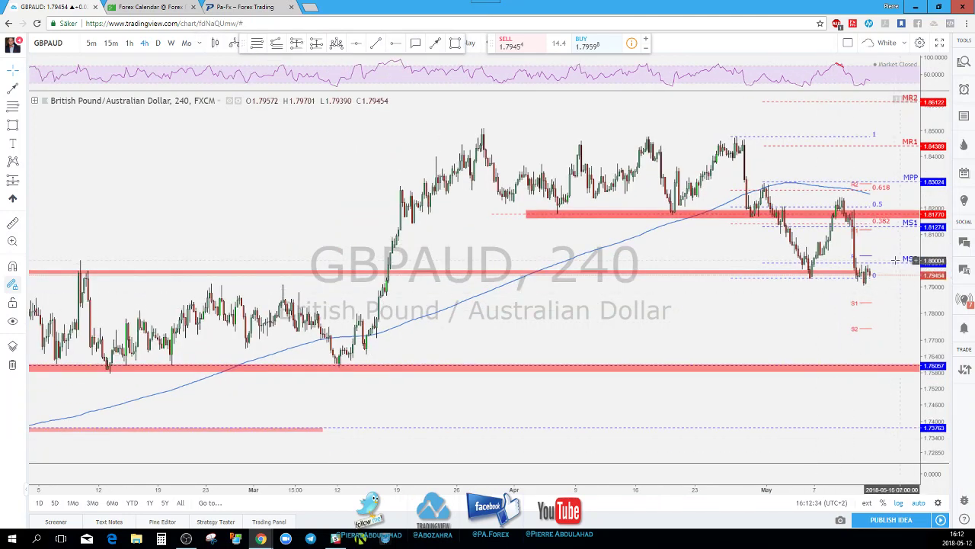
Step: Switch to the daily GBPAUD chart and extend the thin red zone just below MS2 back to 22 June 2016
scroll(898, 260, "down", 2)
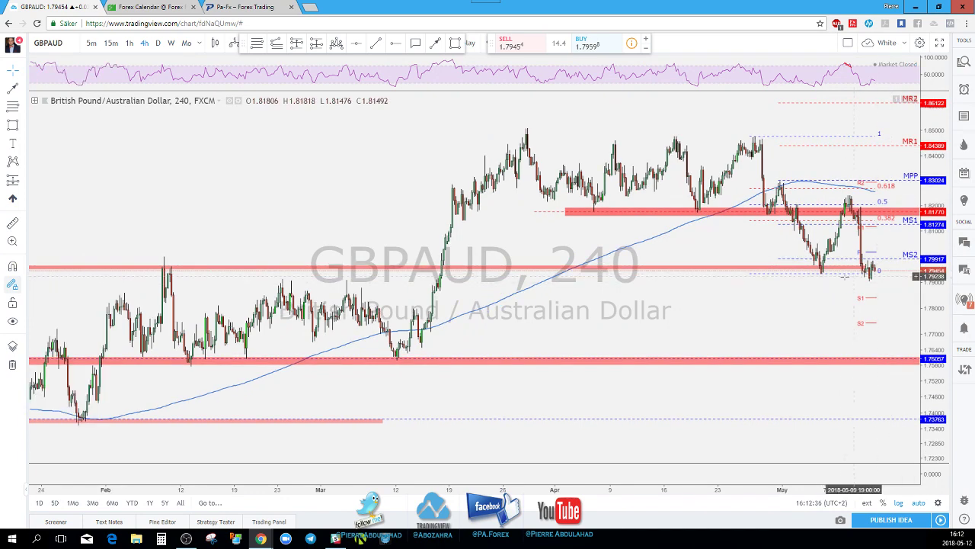
scroll(845, 277, "up", 4)
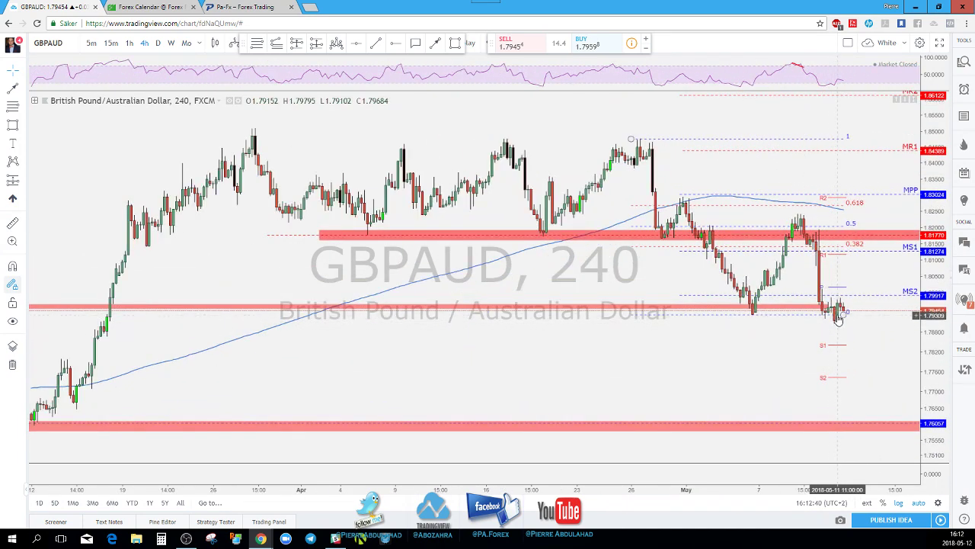
scroll(838, 324, "down", 3)
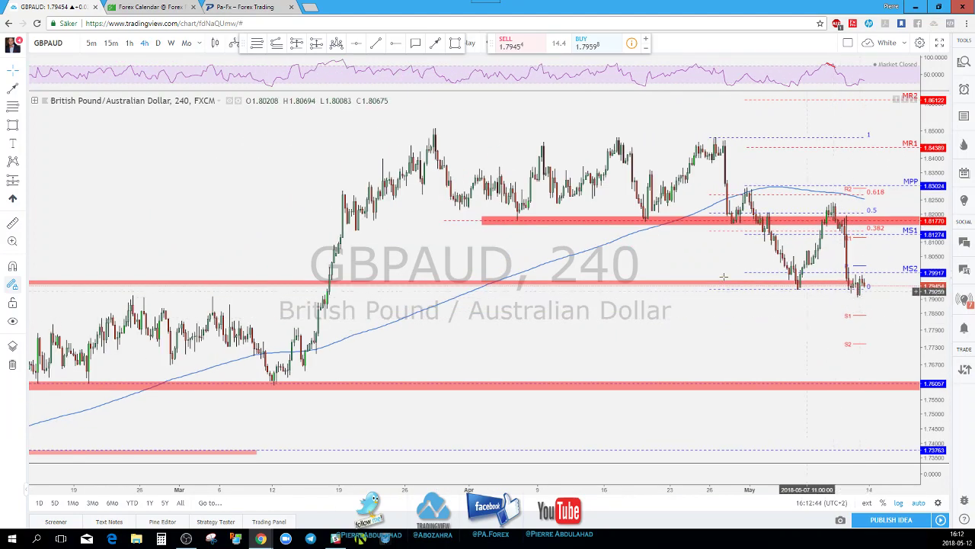
scroll(769, 285, "down", 4)
type("1D")
key("Return")
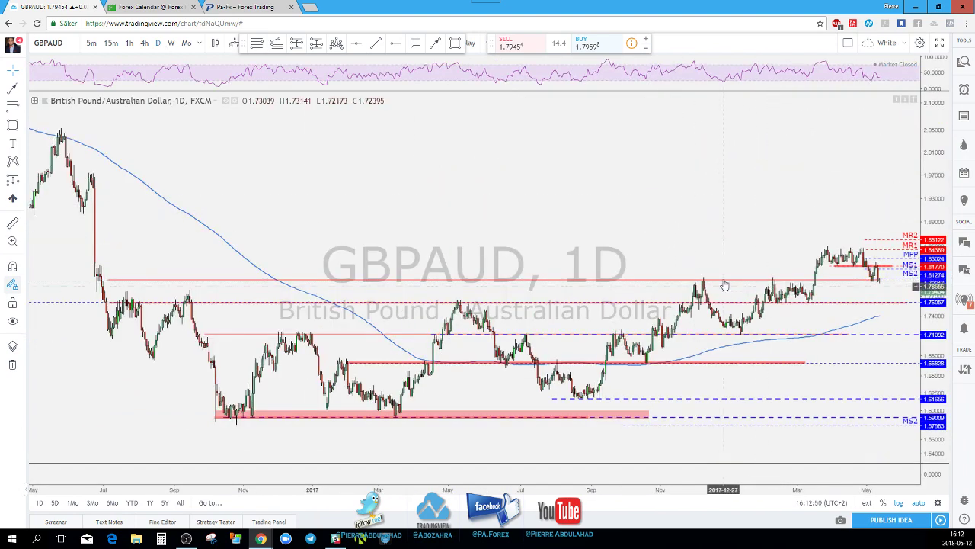
left_click(94, 280)
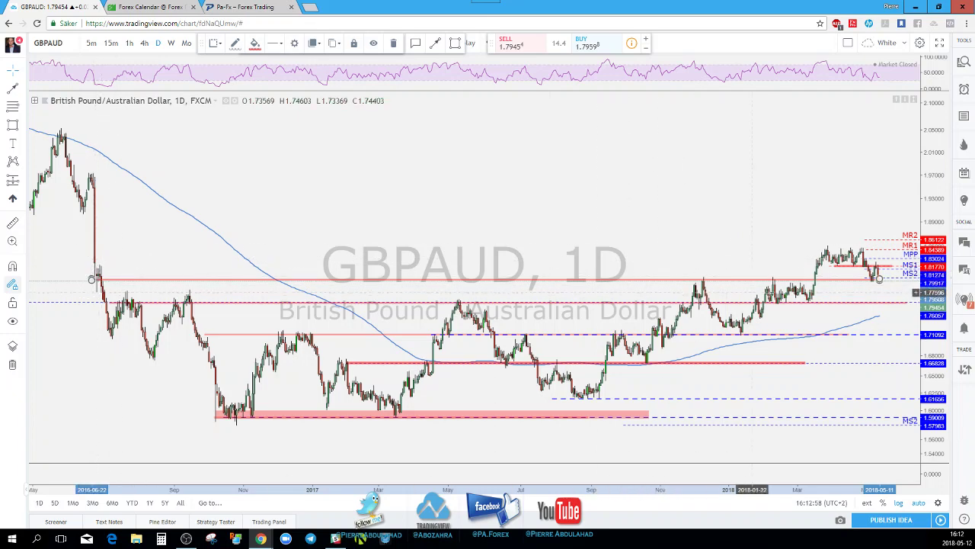
Step: Sketch red arrows from the last daily candle dipping below MS2, retesting the red zone and falling to the 1.76057 zone, and delete them
scroll(442, 278, "up", 2)
scroll(692, 272, "down", 2)
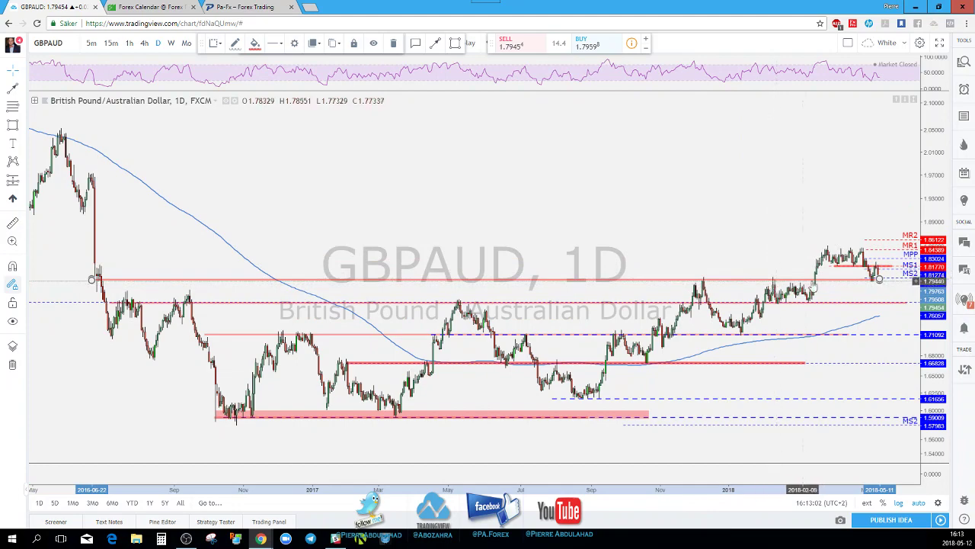
scroll(777, 285, "up", 3)
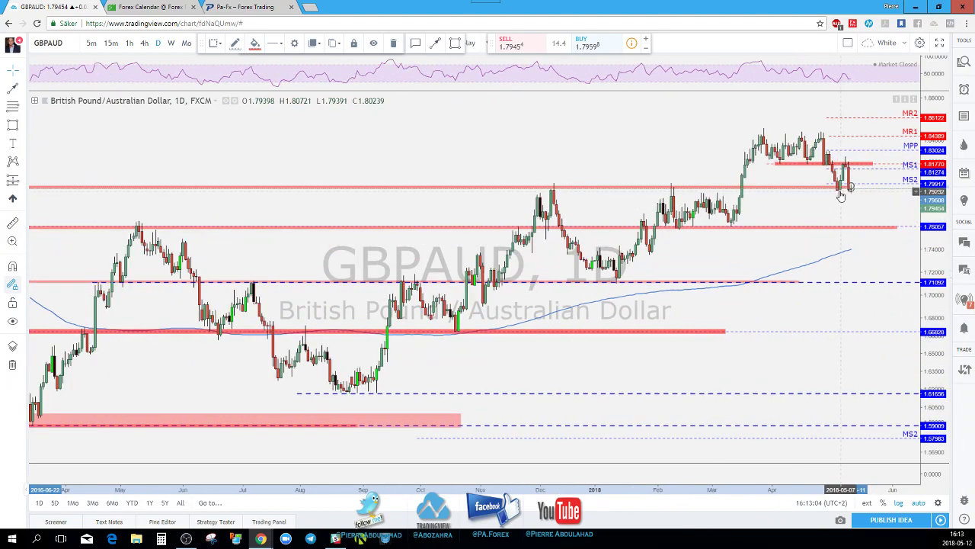
scroll(838, 214, "up", 1)
left_click(823, 200)
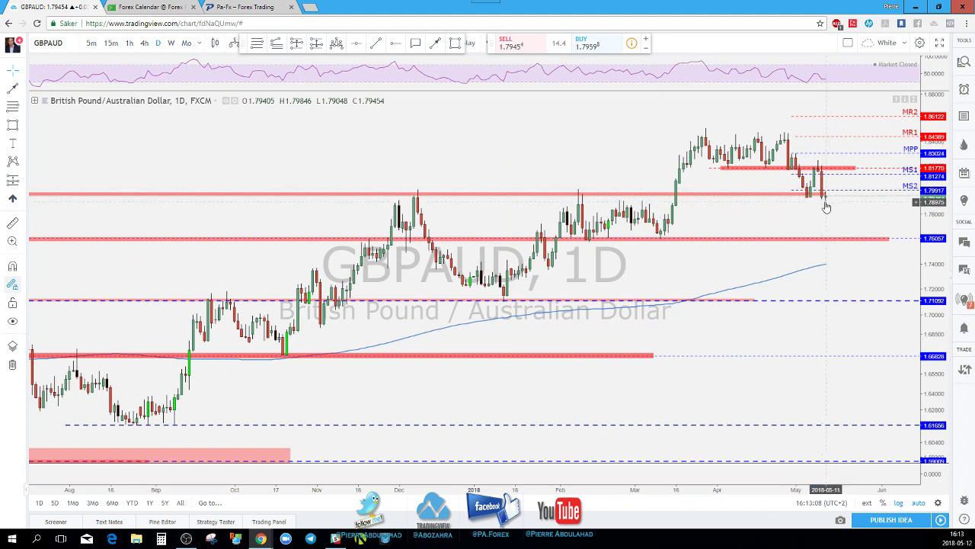
left_click(435, 44)
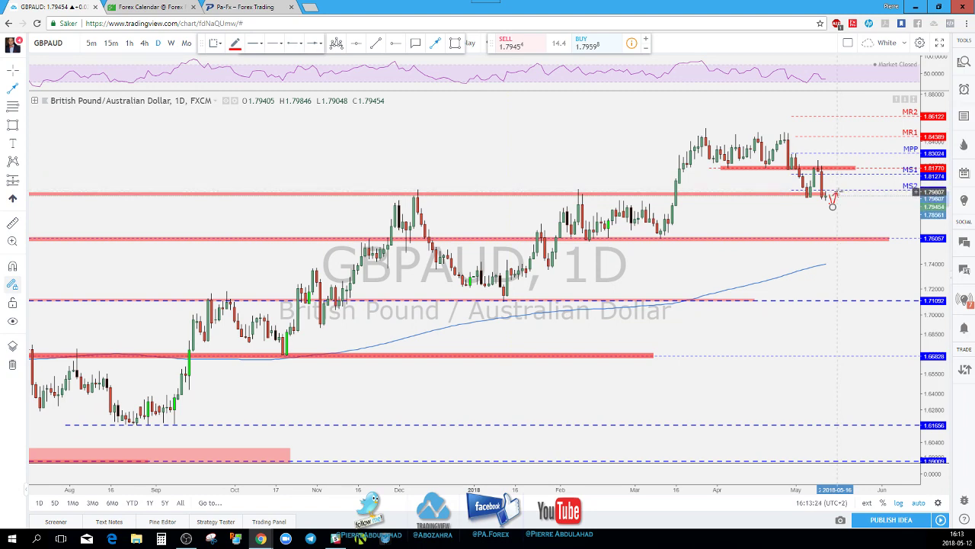
left_click_drag(840, 195, 854, 236)
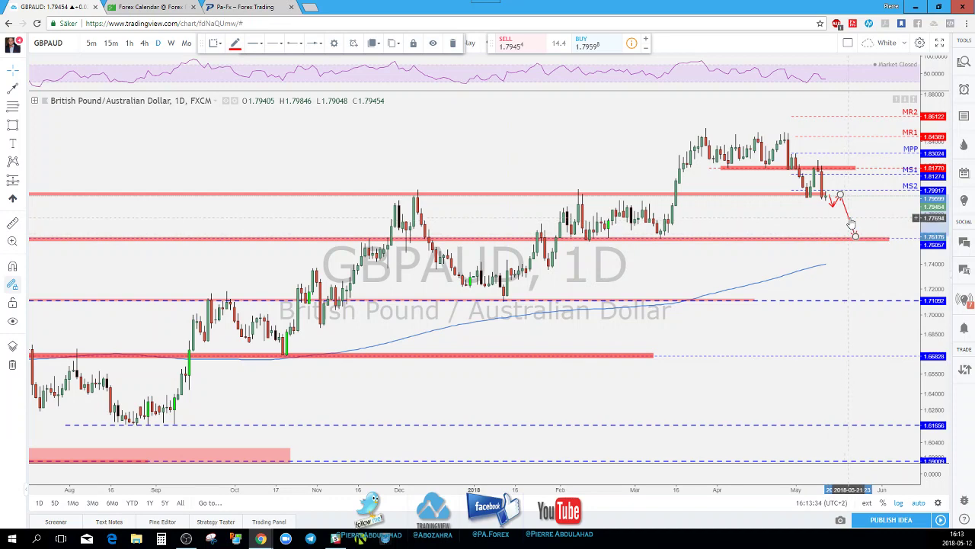
key("Delete")
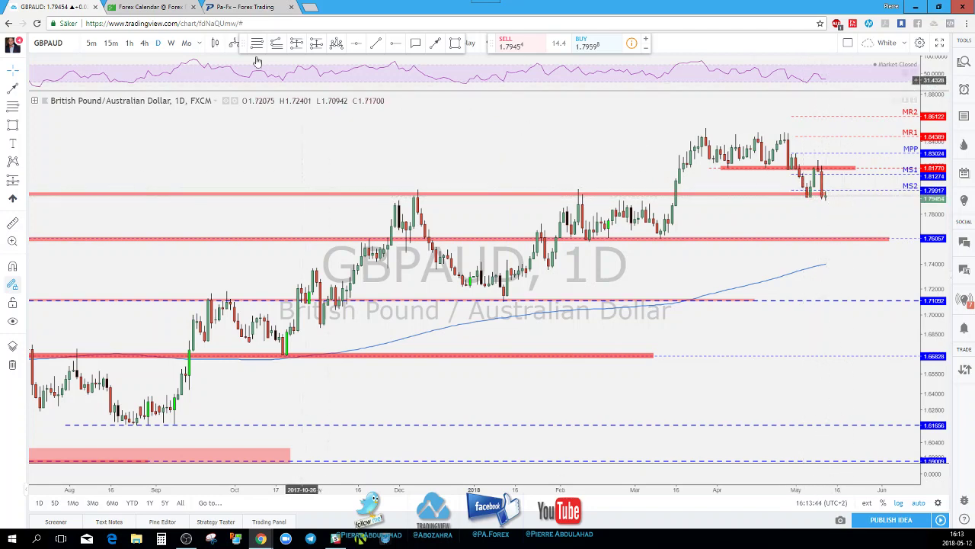
Step: On the 4-hour GBPAUD chart, thin the red zones below MS2 and at 1.81770, and extend the 1.81770 zone back to 29 March
left_click(144, 44)
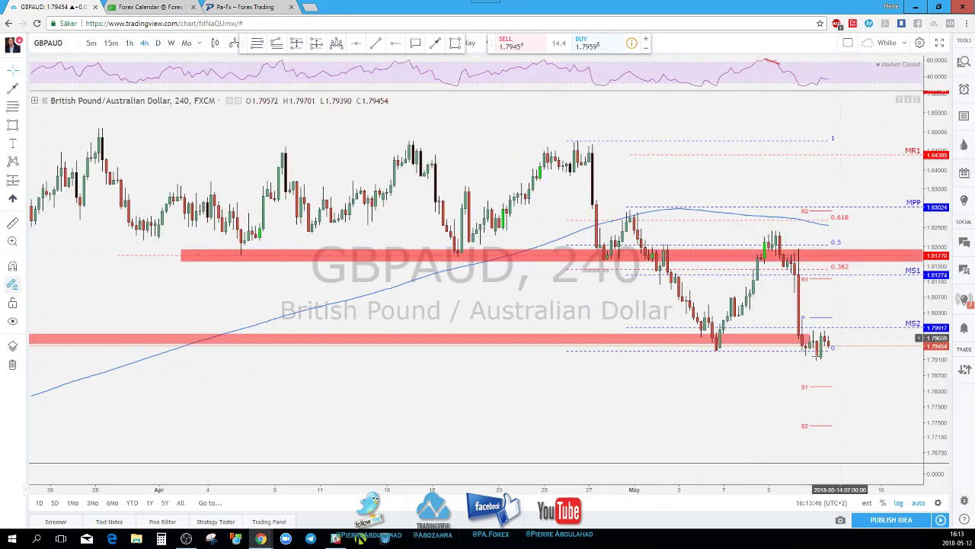
left_click_drag(810, 335, 820, 347)
scroll(651, 316, "up", 2)
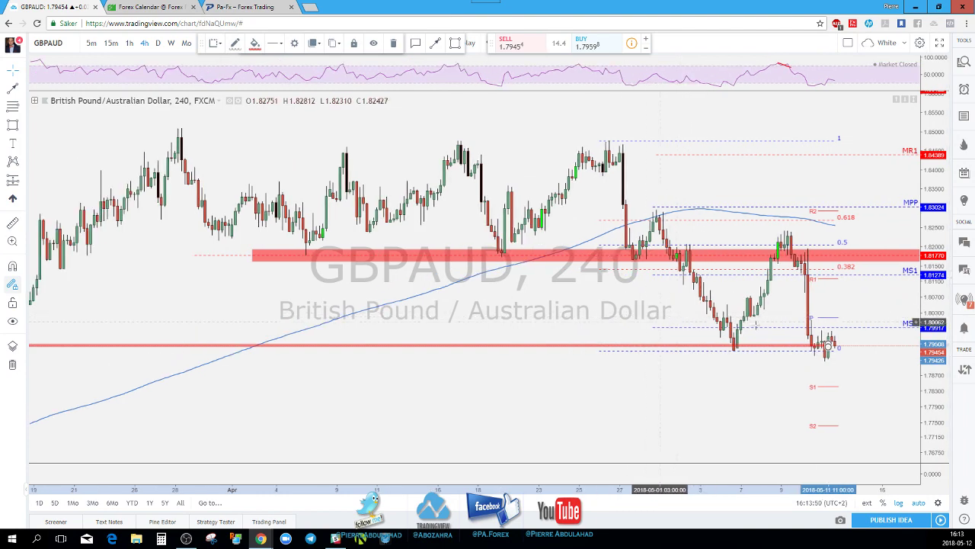
left_click_drag(252, 257, 195, 256)
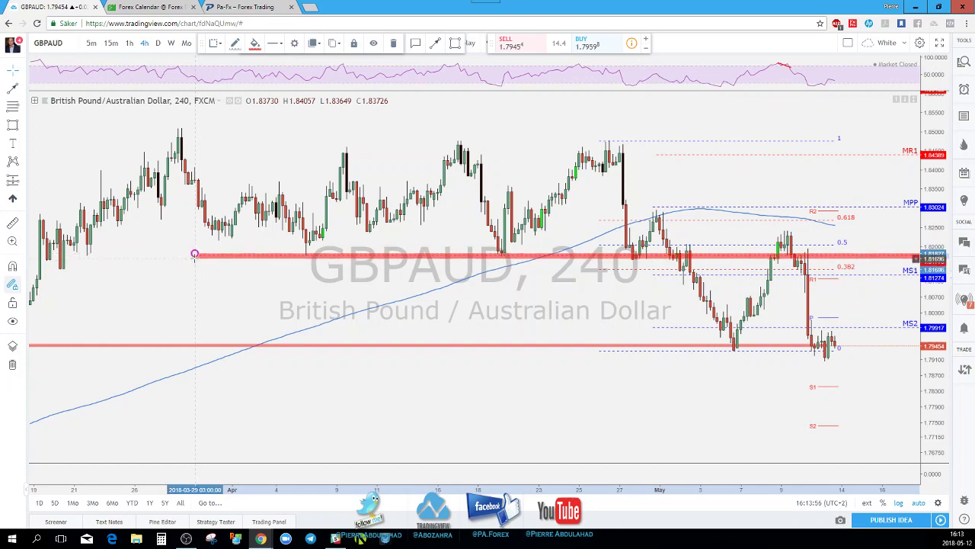
left_click(512, 82)
left_click(833, 344)
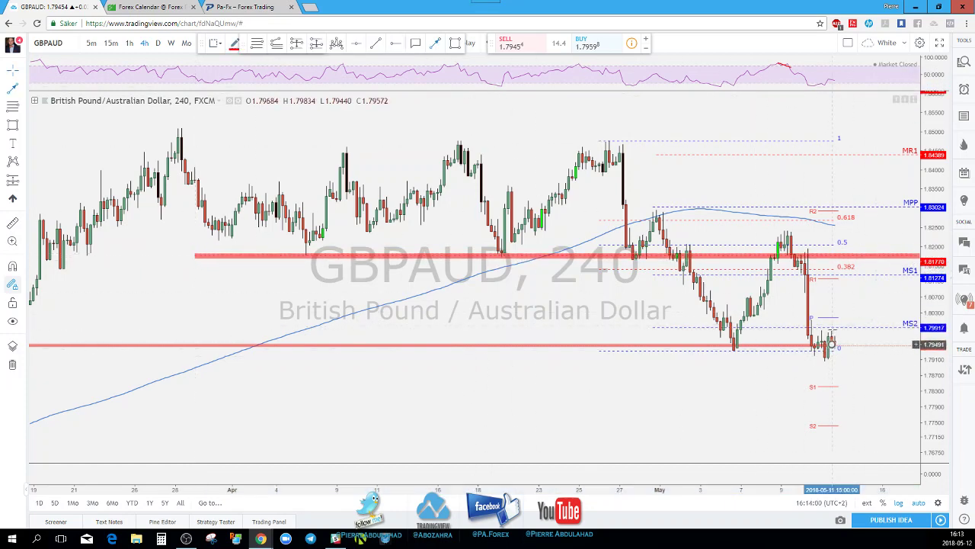
scroll(859, 274, "down", 2)
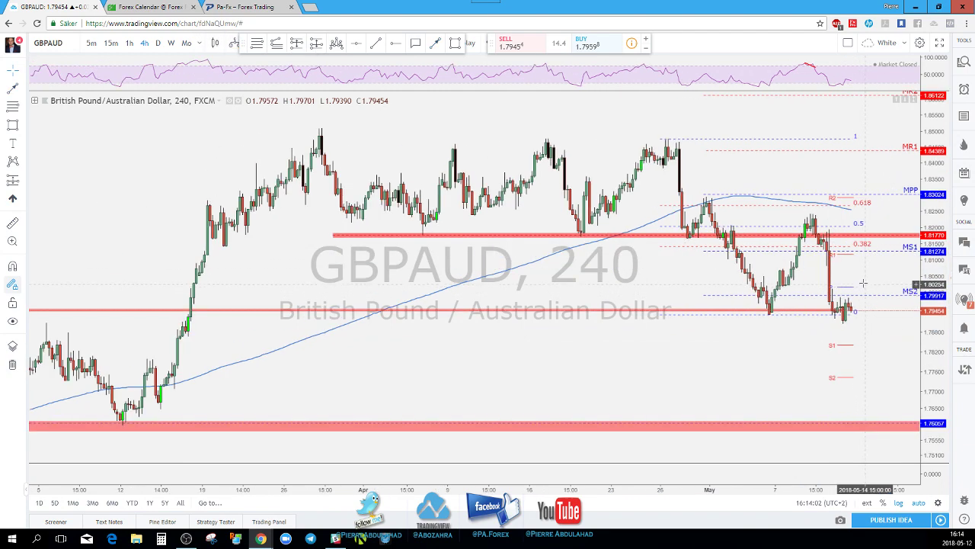
Step: Bring up the daily GBPCAD chart and examine the May decline against the 1.73229 level, MS2 and the moving average
left_click(159, 43)
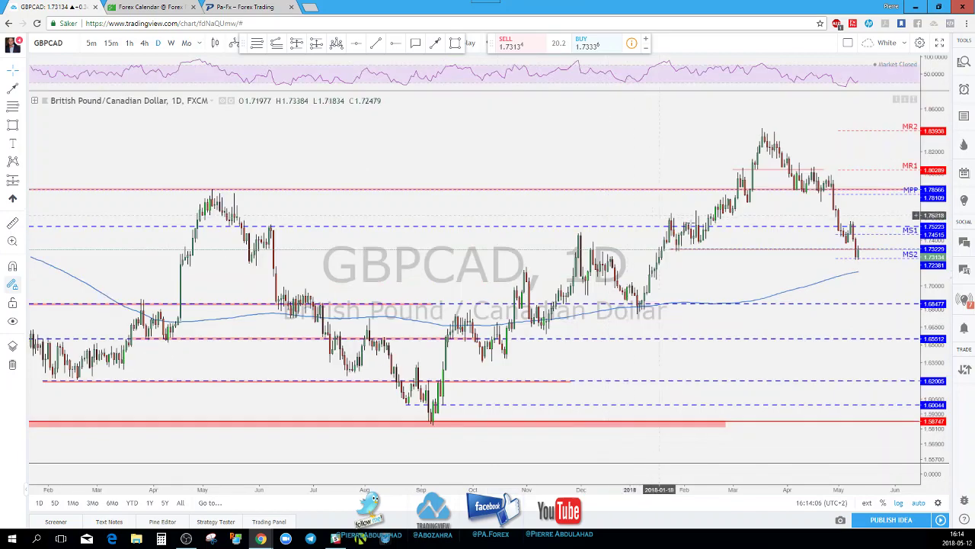
scroll(762, 255, "up", 1)
scroll(763, 256, "up", 2)
scroll(764, 262, "up", 1)
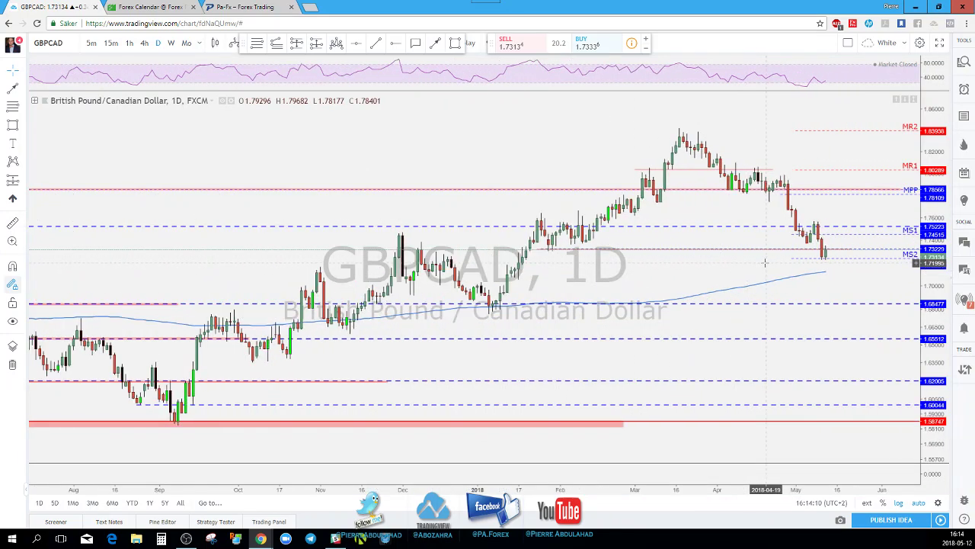
scroll(773, 260, "down", 2)
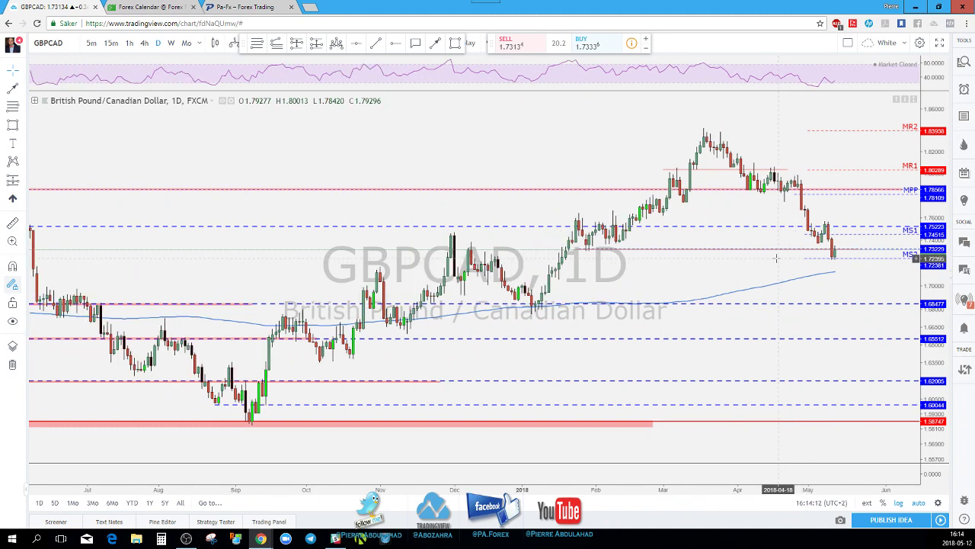
scroll(819, 247, "up", 2)
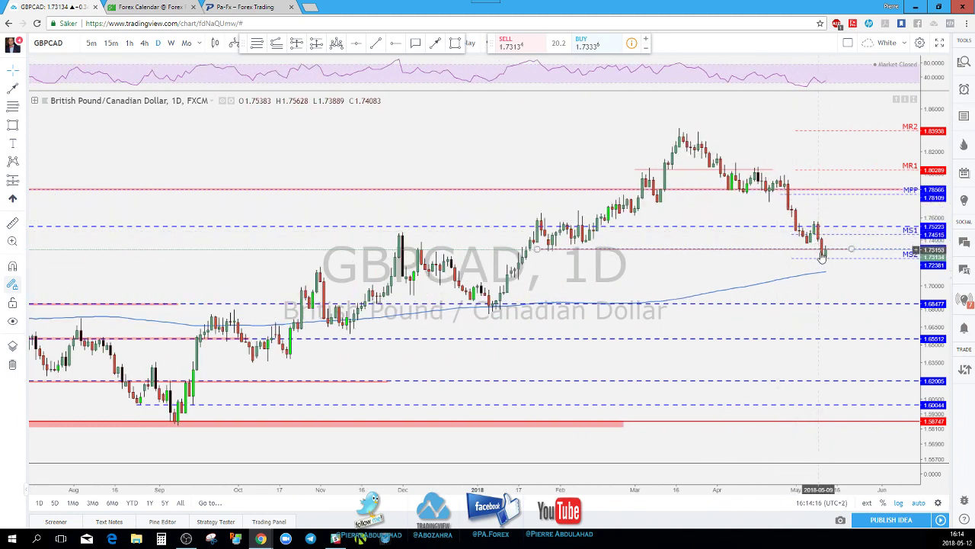
scroll(610, 264, "up", 1)
scroll(610, 263, "up", 1)
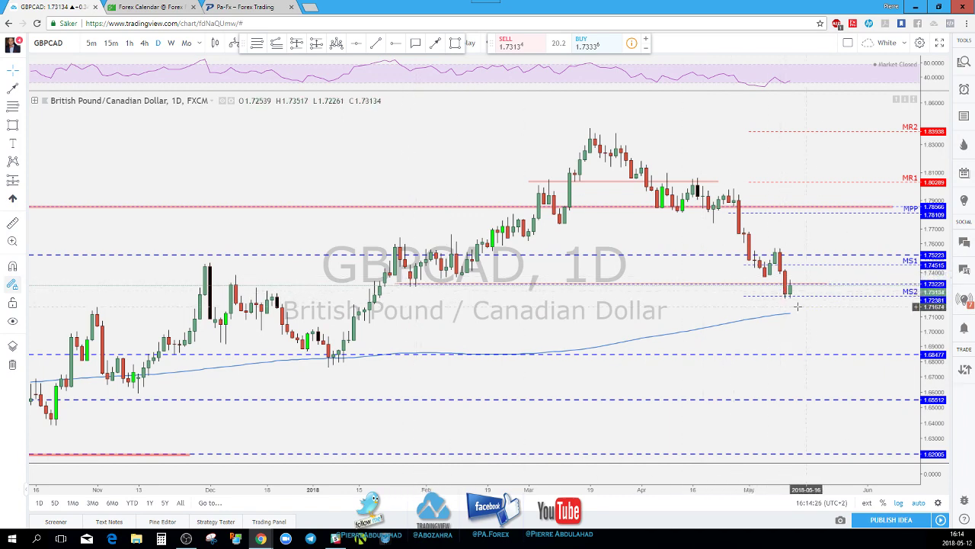
scroll(771, 304, "up", 2)
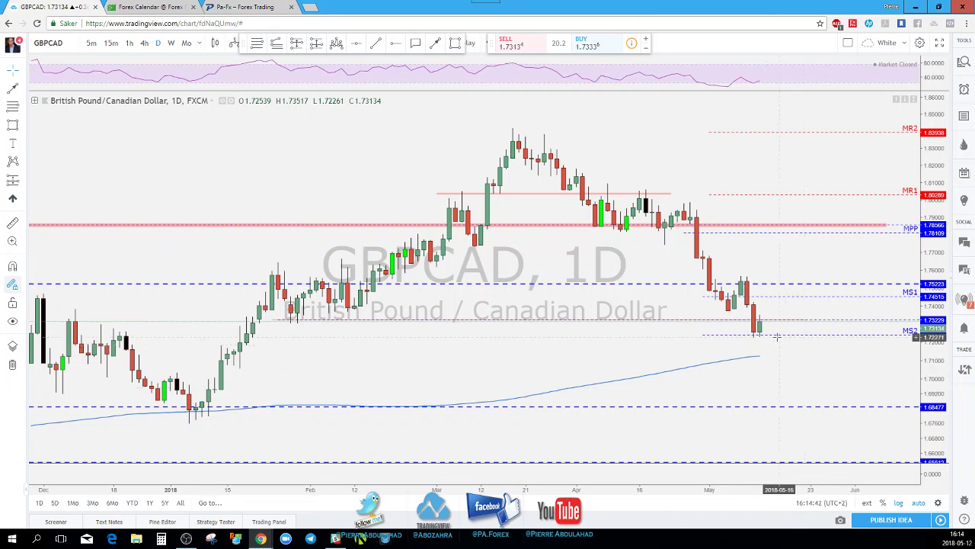
scroll(781, 339, "down", 1)
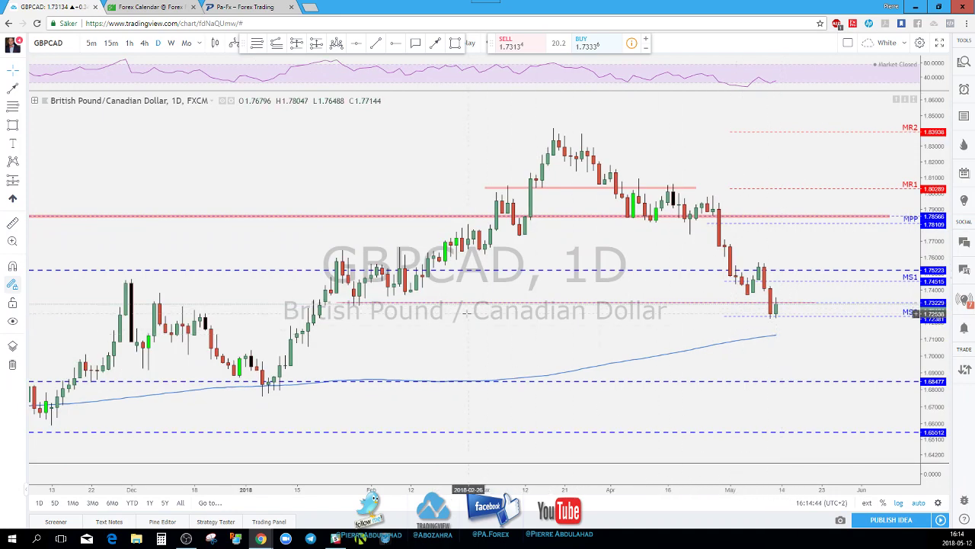
scroll(472, 290, "down", 1)
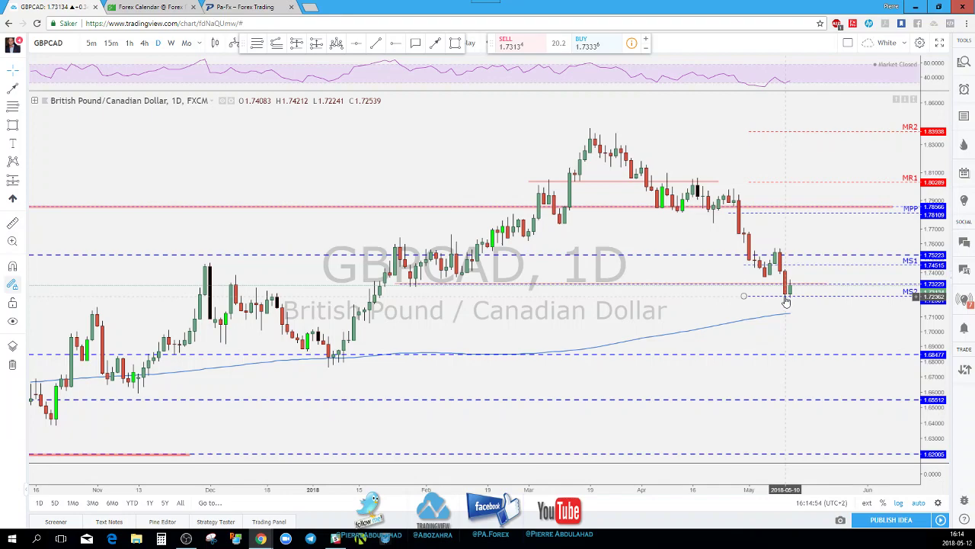
scroll(769, 307, "down", 2)
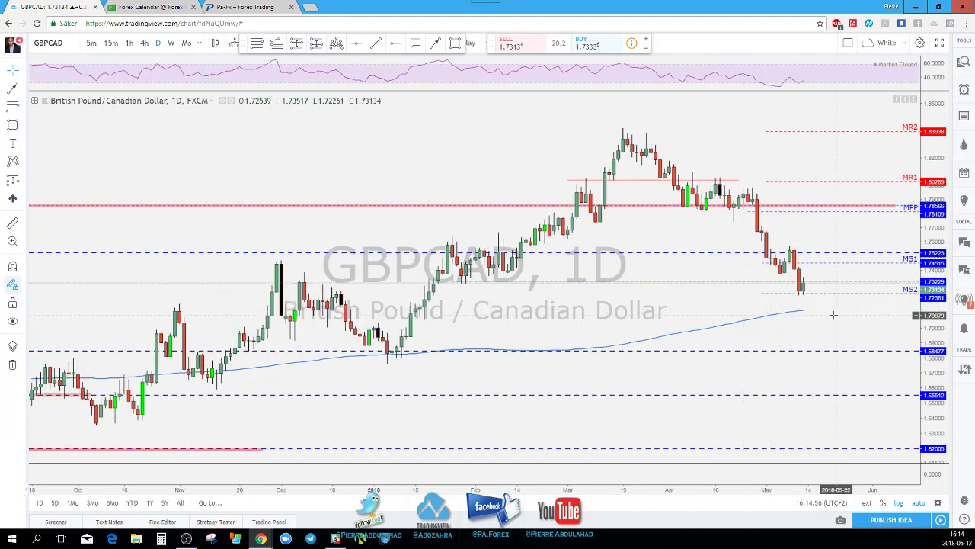
Step: Sketch a rising red arrow from the last daily GBPCAD candle to MS1
scroll(833, 314, "down", 1)
left_click_drag(846, 282, 751, 290)
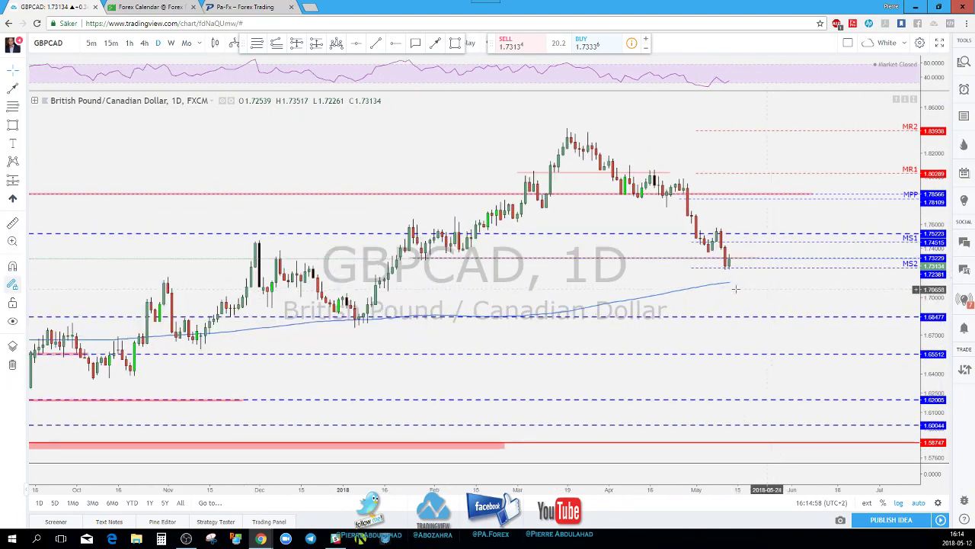
left_click(738, 251)
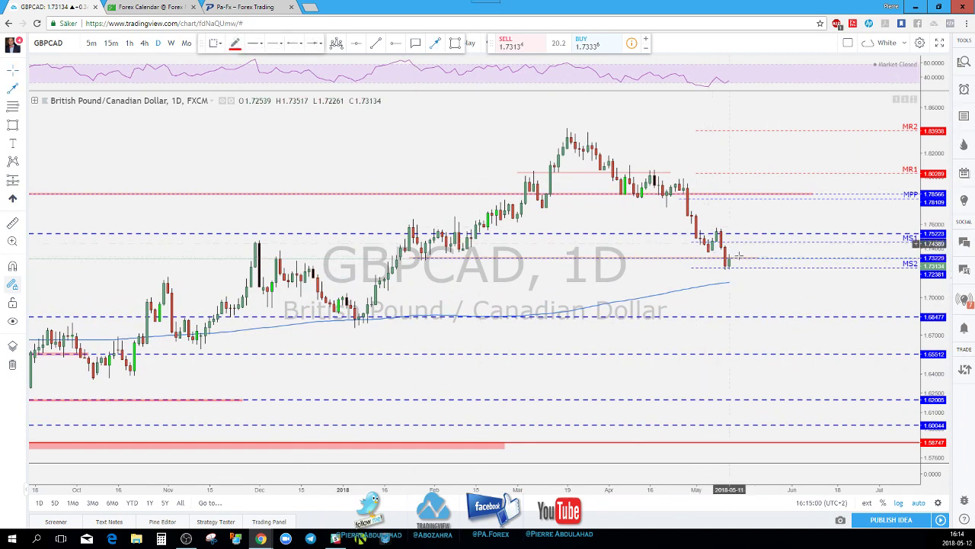
left_click(734, 259)
left_click(744, 242)
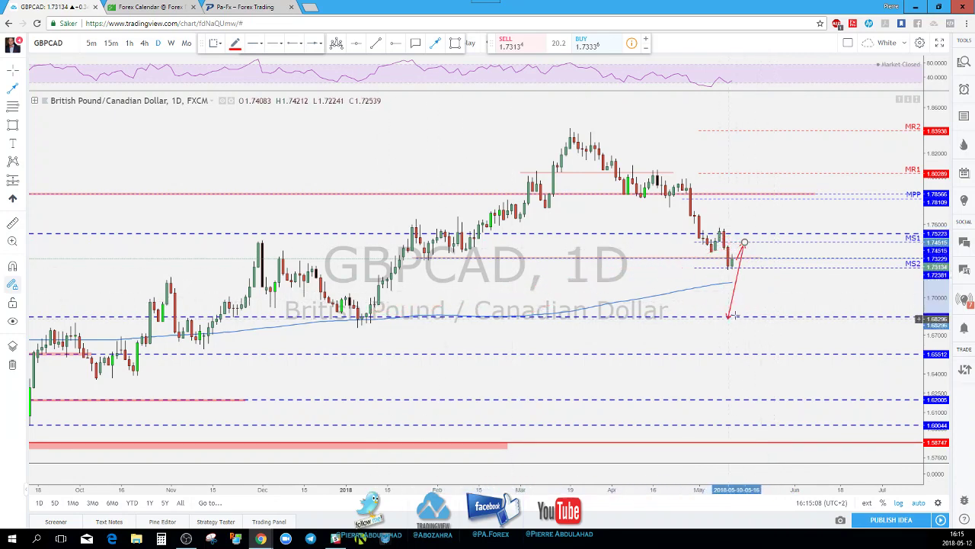
key("Escape")
scroll(755, 279, "down", 2)
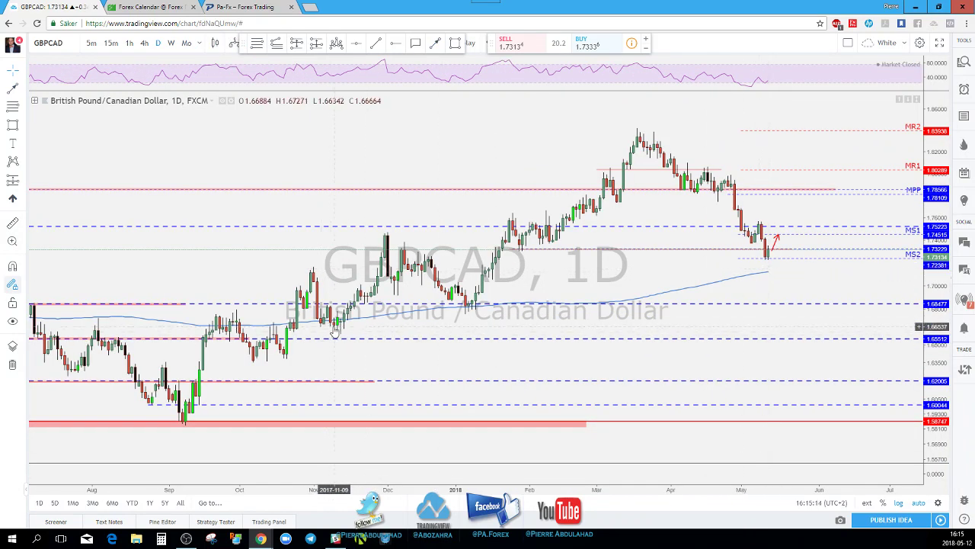
Step: Try a falling projection arrow from MS1 towards about 1.702, and delete the rising arrow to MS1
scroll(354, 324, "down", 1)
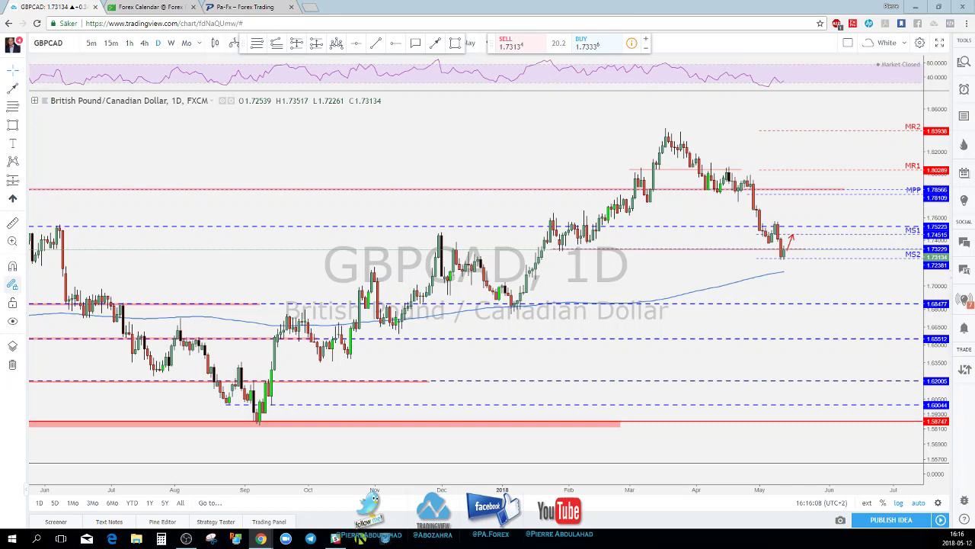
scroll(741, 260, "up", 1)
scroll(741, 261, "up", 2)
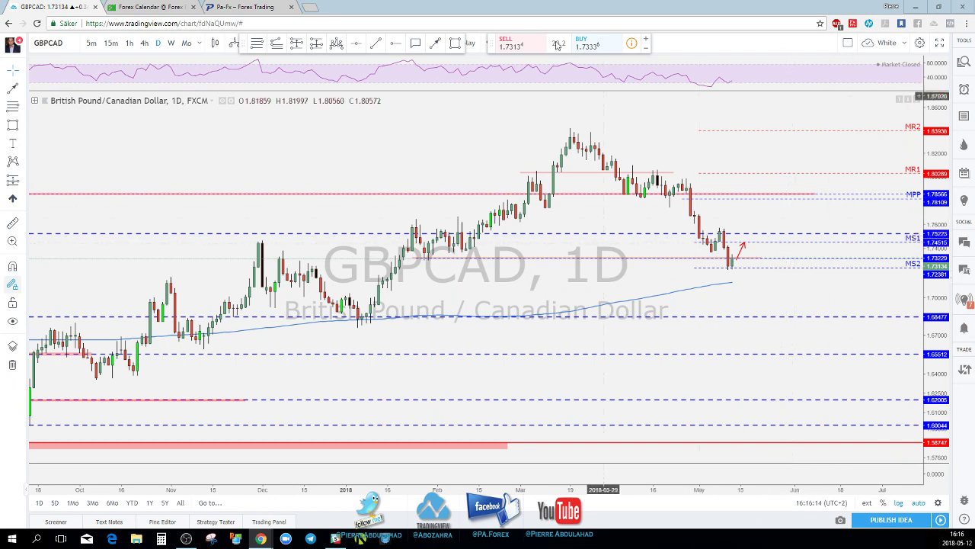
left_click(435, 43)
left_click(748, 242)
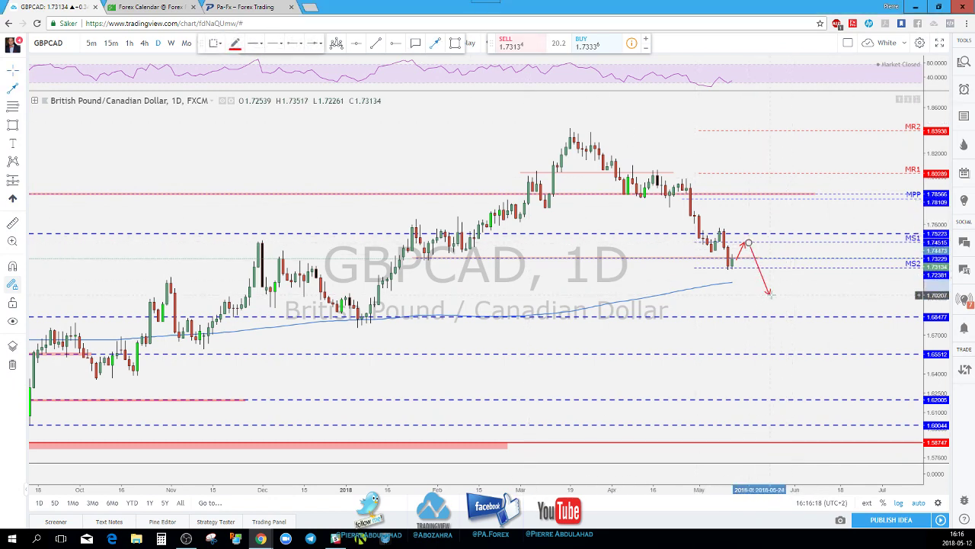
double_click(741, 253)
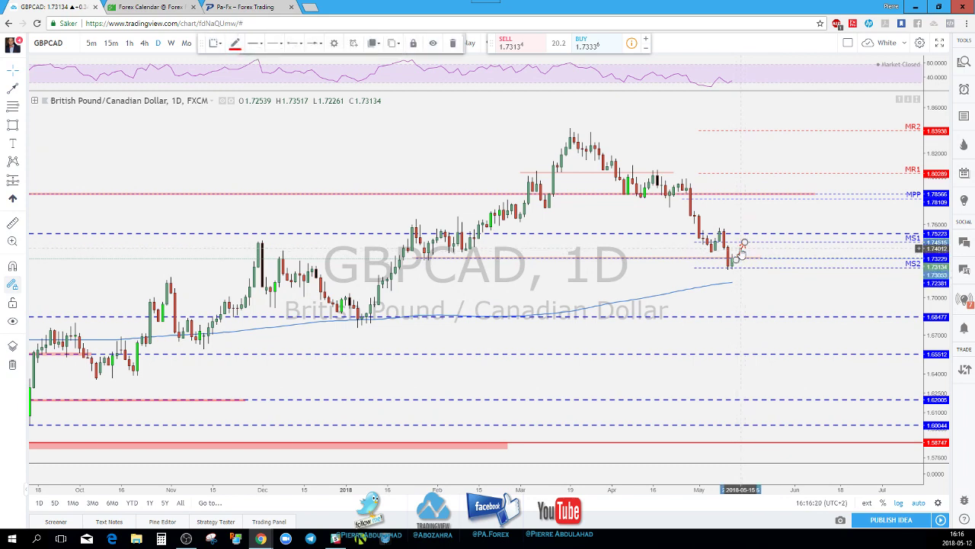
key("Delete")
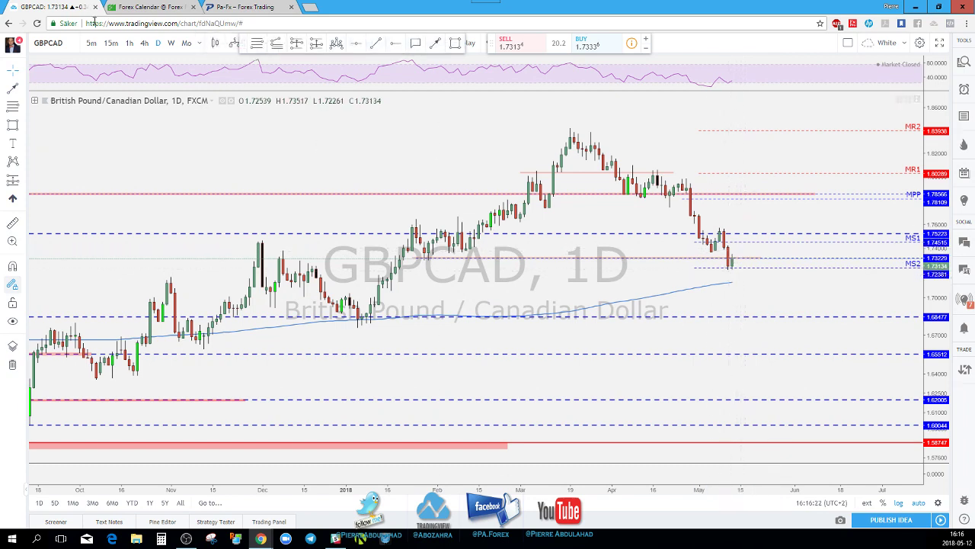
Step: On the 4-hour GBPCAD chart, draw a thin red zone along MS2 from 30 April to 22 May 2018
left_click(144, 44)
left_click_drag(720, 385, 762, 392)
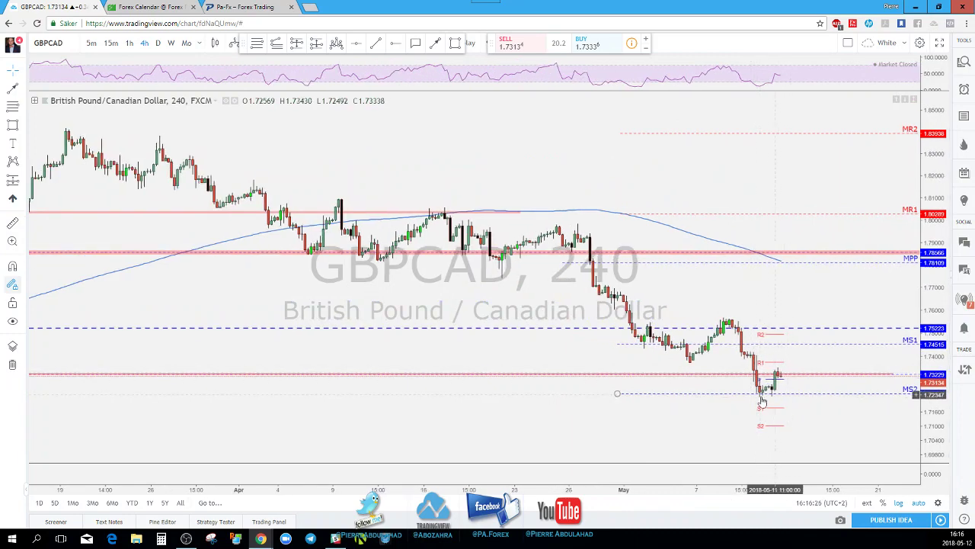
scroll(773, 394, "up", 2)
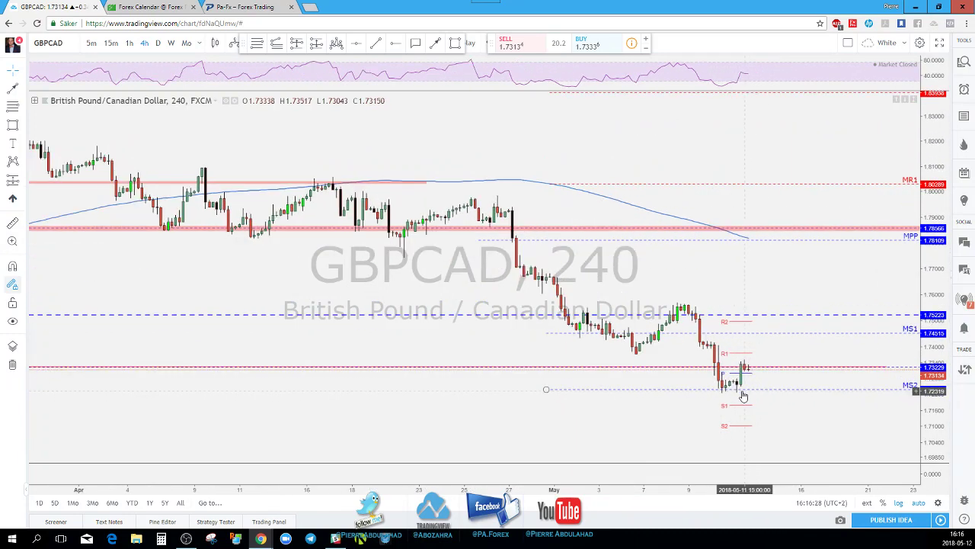
left_click(455, 43)
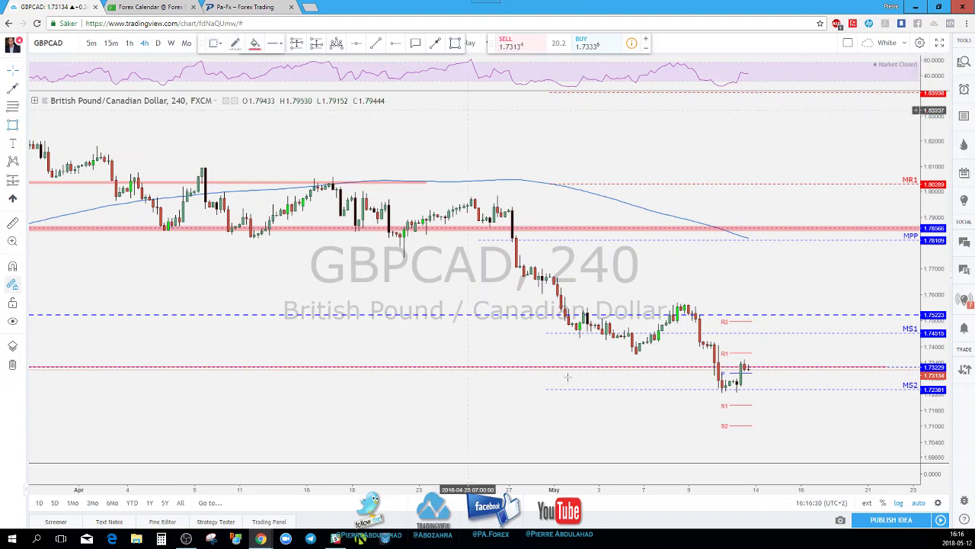
mouse_move(548, 390)
left_mouse_down()
mouse_move(684, 404)
mouse_move(893, 390)
left_mouse_up()
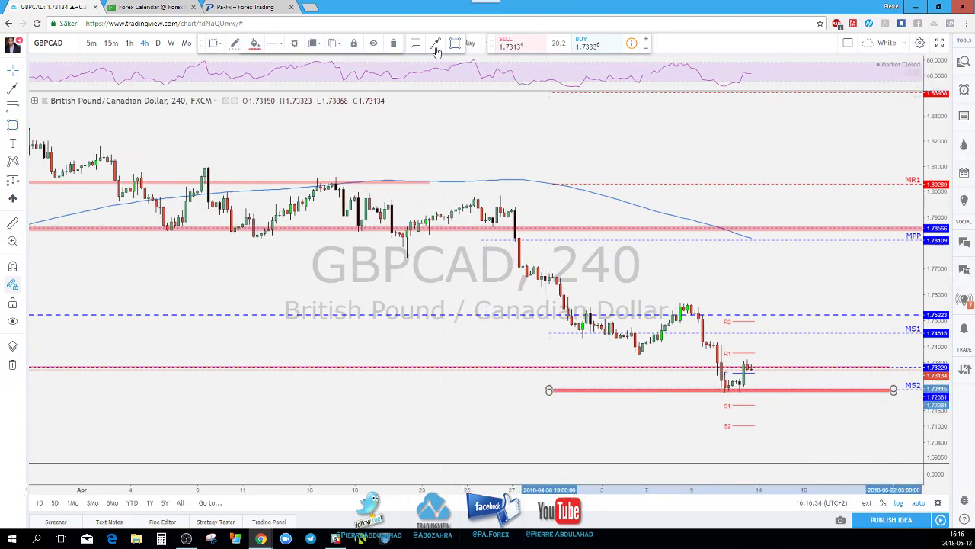
Step: Sketch a short falling red arrow from the last 4-hour GBPCAD candle to the red MS2 zone
left_click_drag(751, 370, 768, 400)
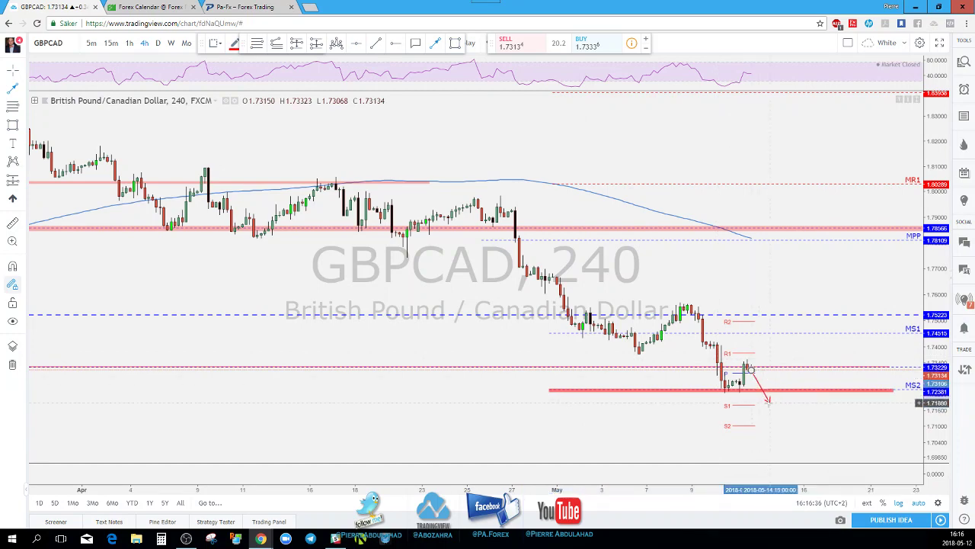
left_click(778, 390)
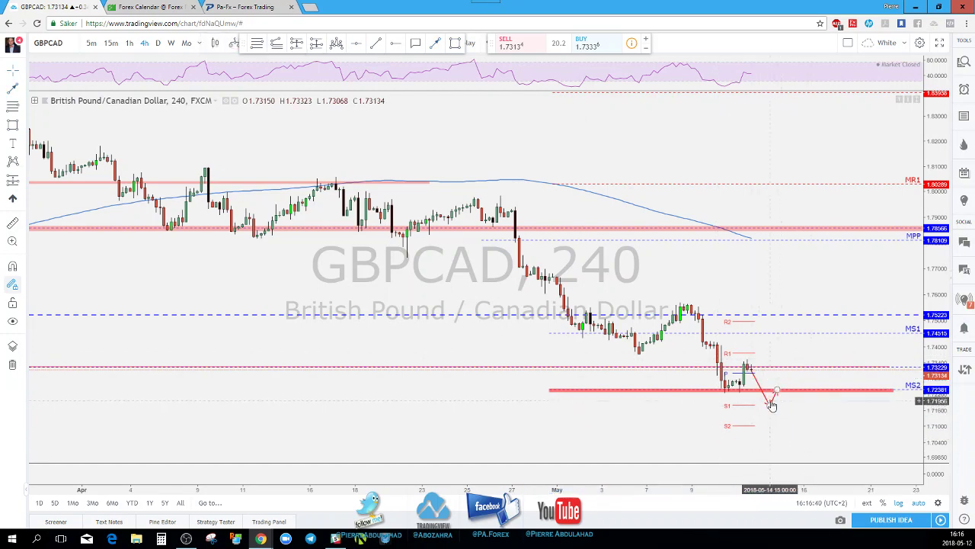
double_click(770, 404)
left_click_drag(770, 405, 758, 390)
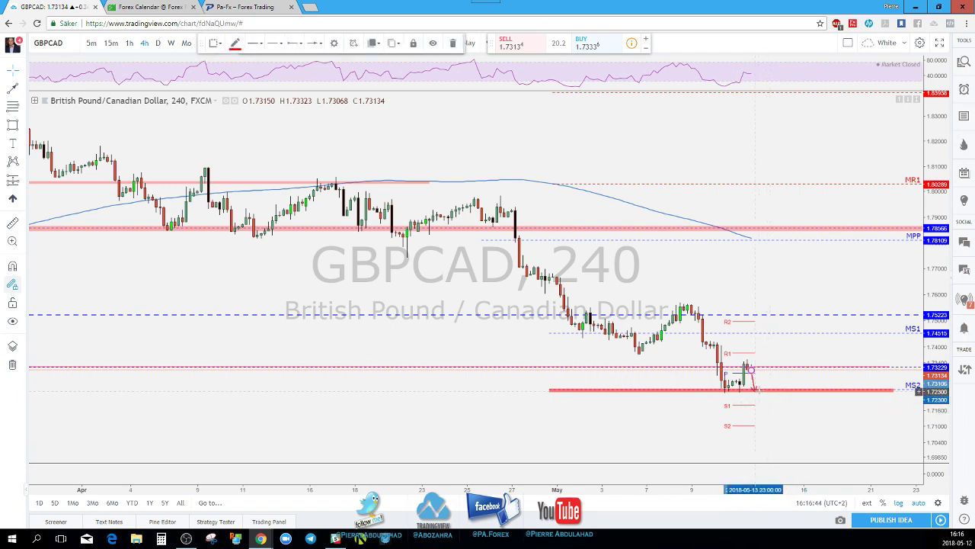
left_click(766, 384)
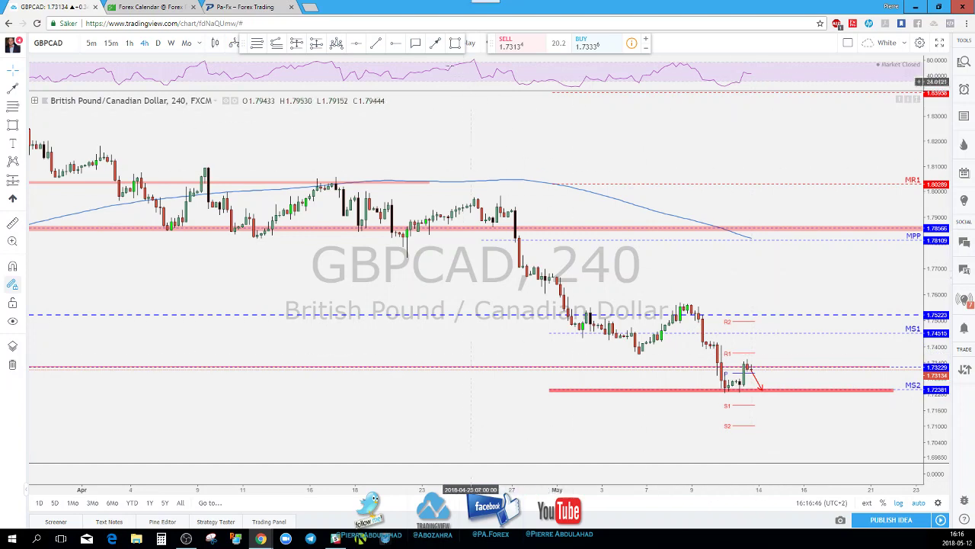
Step: Sketch arrows from the MS2 zone up to about 1.754 and back down, with a small retest continuing to about 1.712
left_click(761, 386)
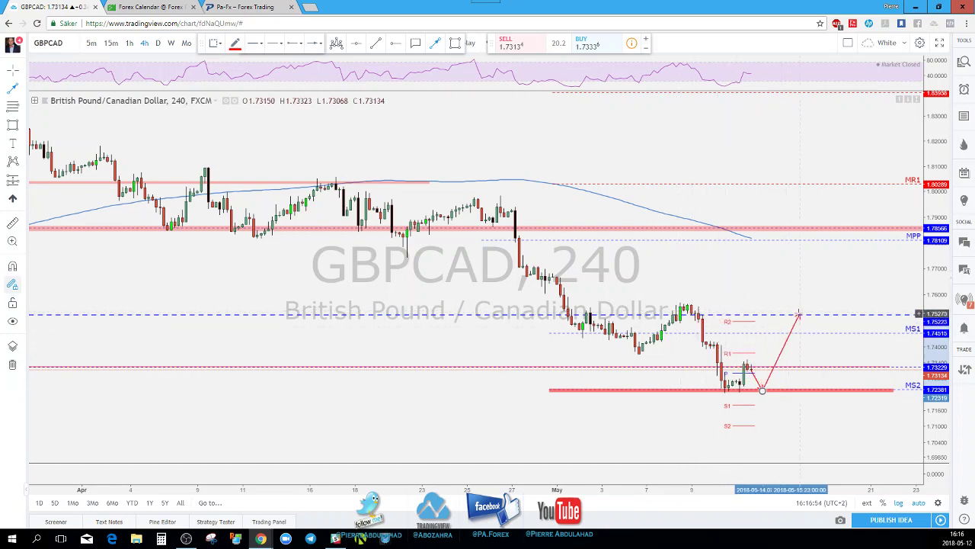
left_click(799, 311)
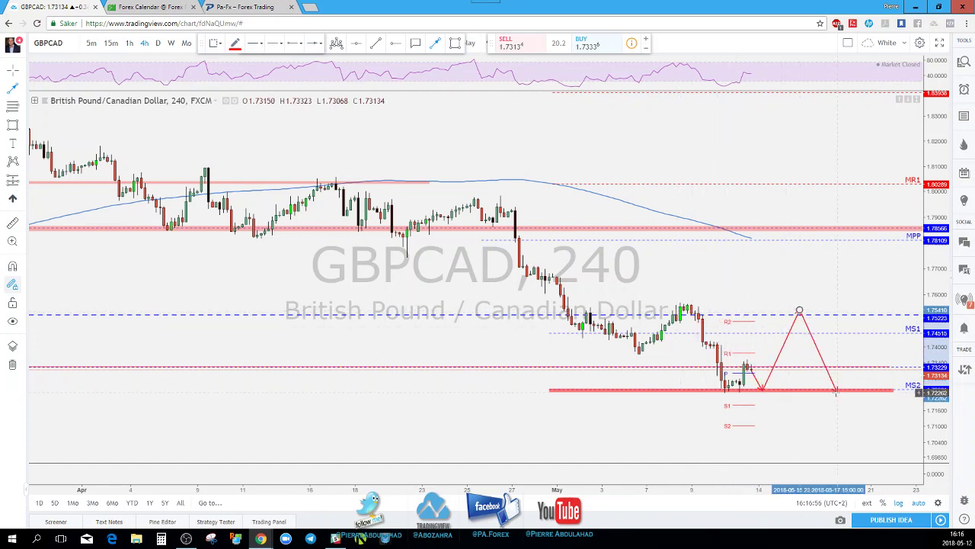
left_click(836, 391)
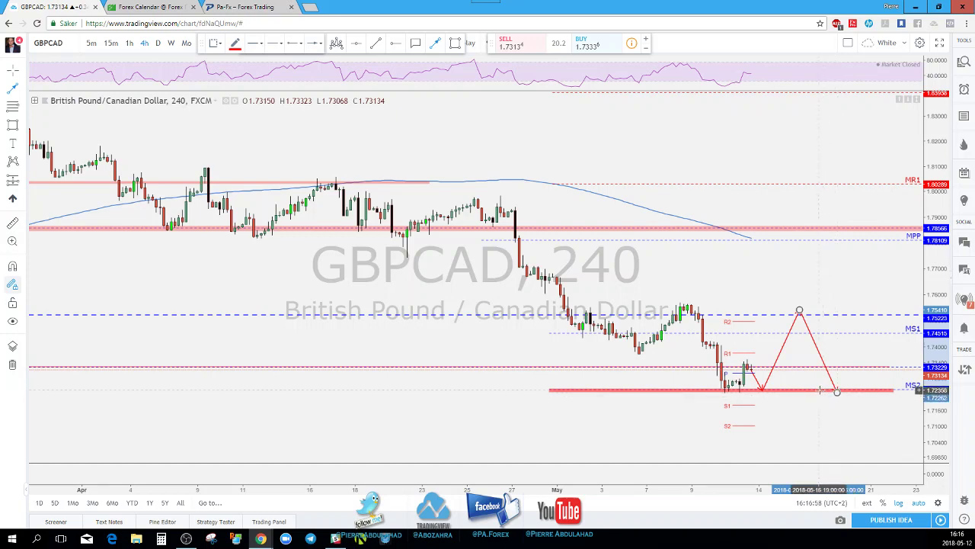
left_click(839, 389)
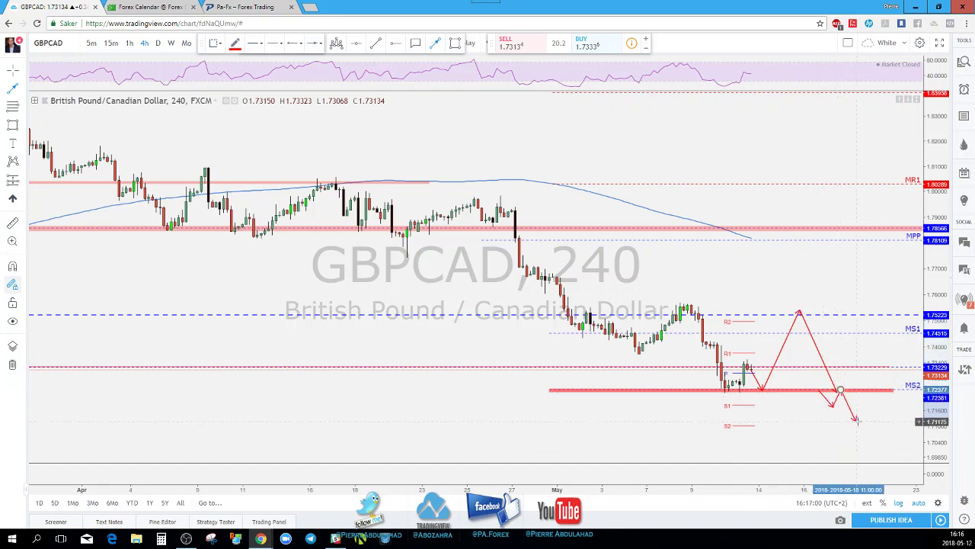
double_click(855, 420)
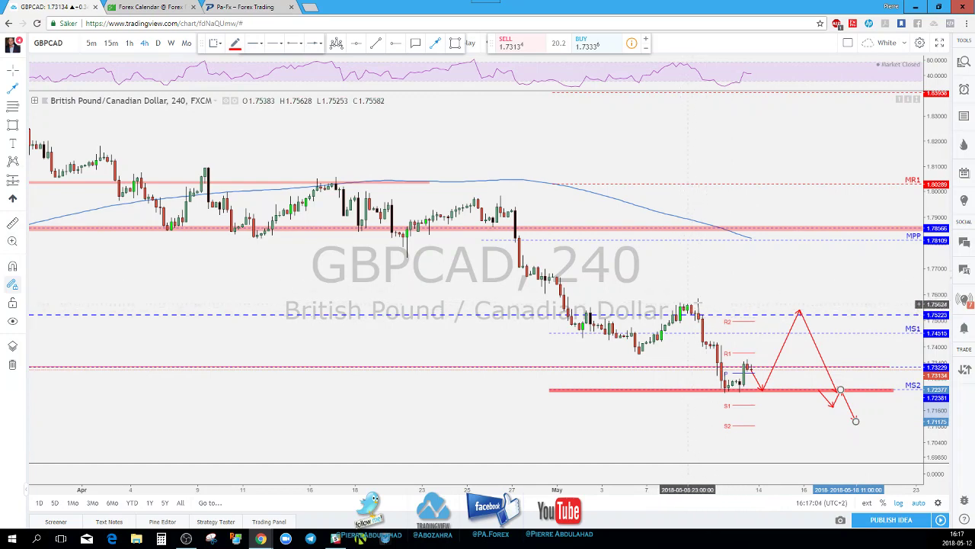
Step: Sketch a breakout path above the 1.75223 level: up to about 1.760, back to about 1.754 and up towards 1.770
left_click(725, 316)
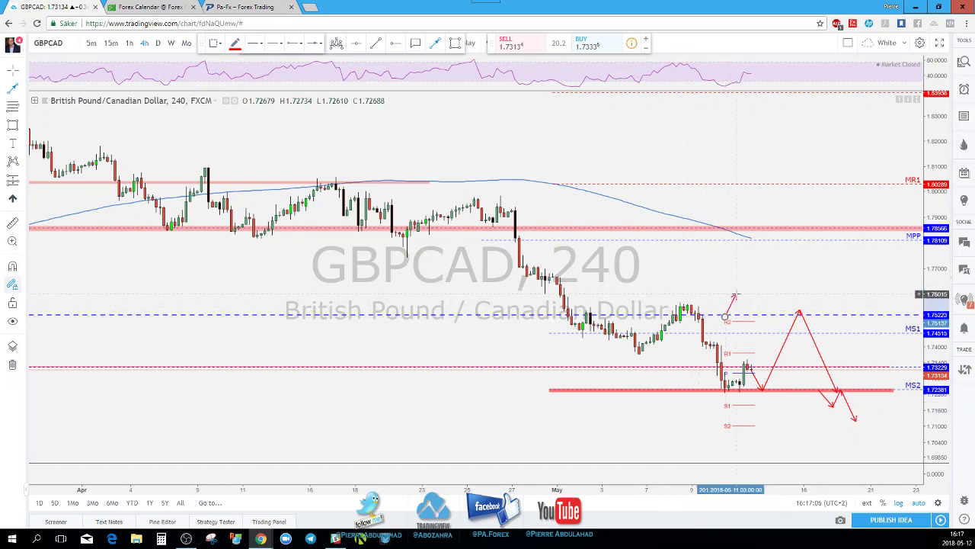
left_click(735, 294)
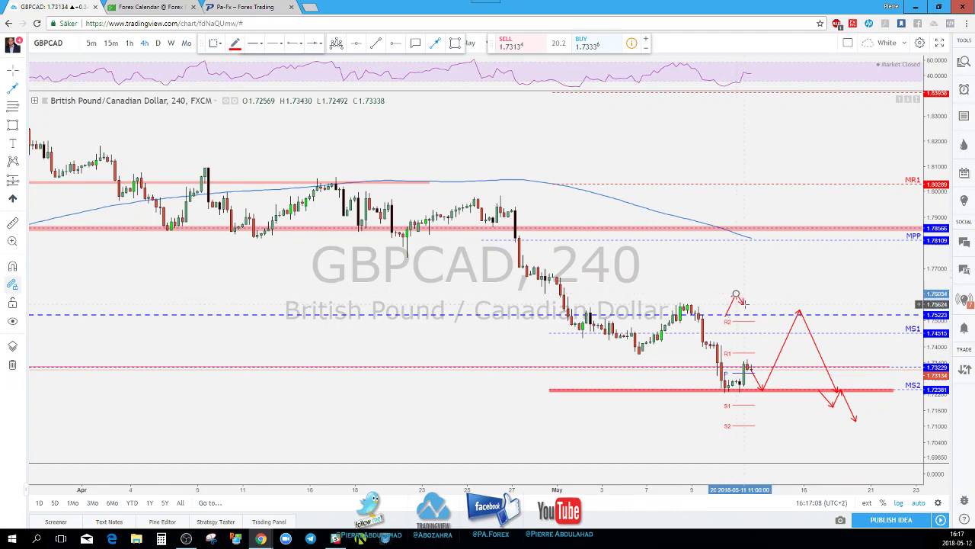
left_click(747, 309)
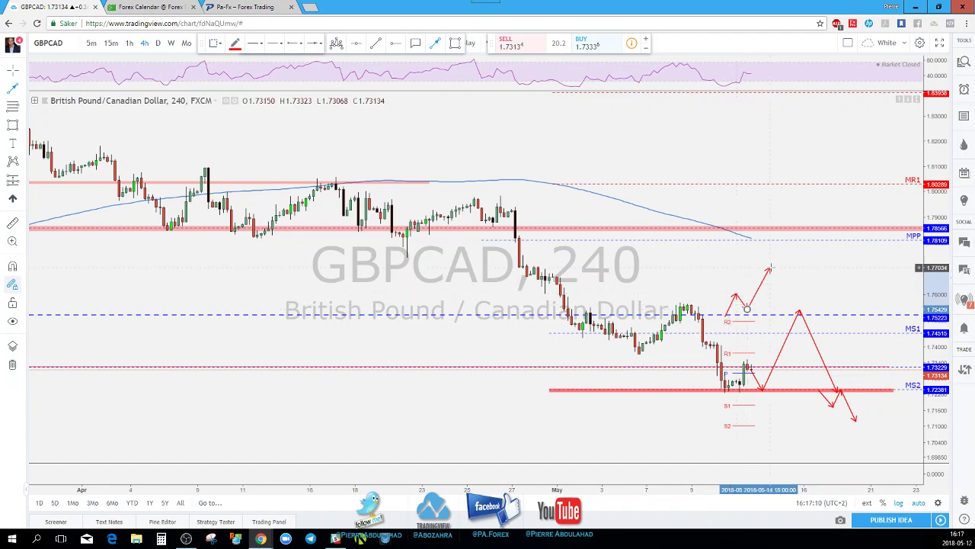
Step: Delete all the projection arrows from the 4-hour GBPCAD chart, keeping the red MS2 zone
double_click(745, 306)
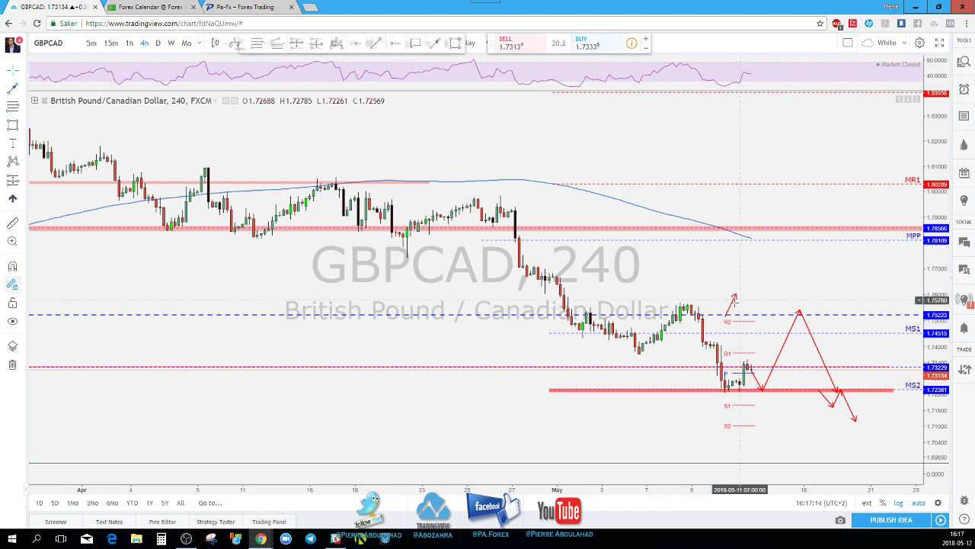
key("Delete")
left_click(762, 387)
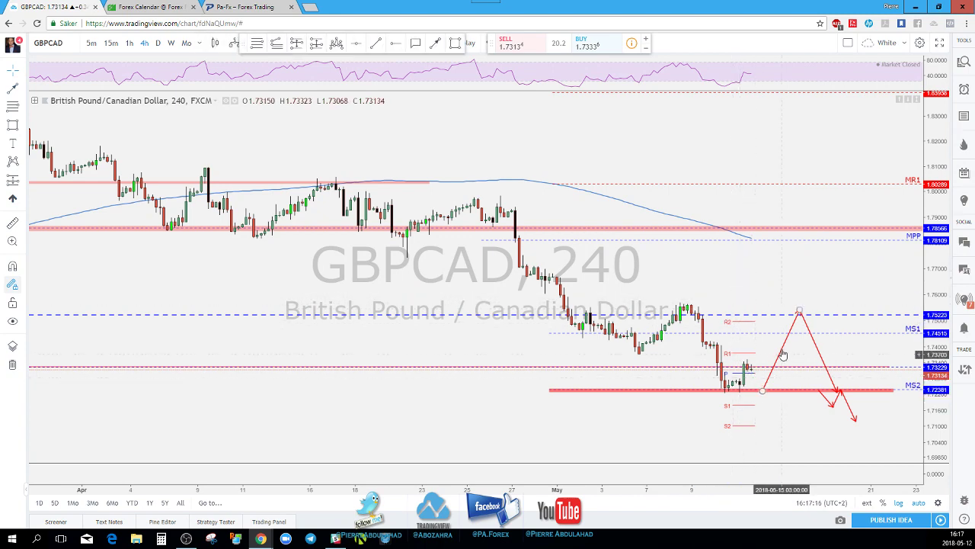
key("Delete")
left_click(814, 343)
key("Delete")
left_click(823, 394)
key("Delete")
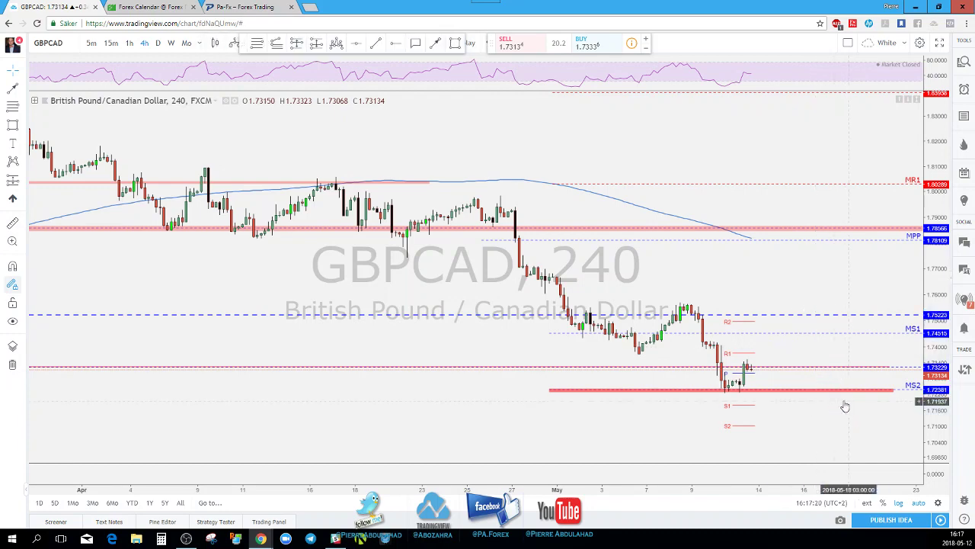
left_click(835, 402)
key("Delete")
Step: Switch to the daily timeframe and bring up the GBPUSD chart
scroll(834, 403, "down", 2)
left_click(160, 44)
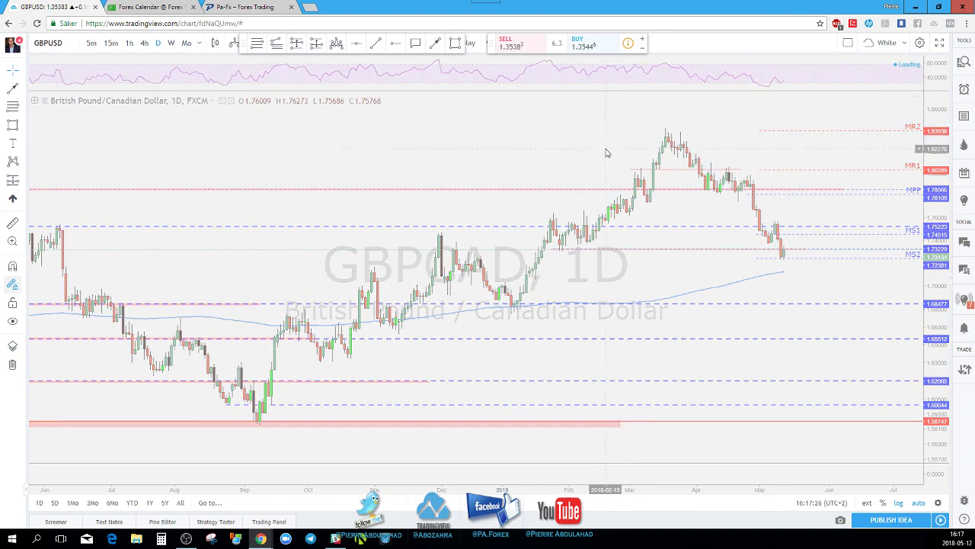
key("space")
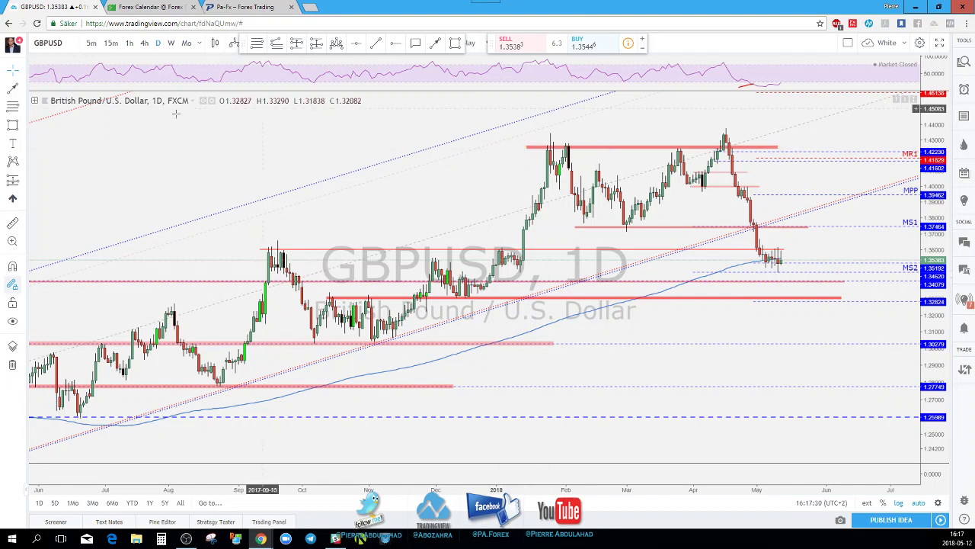
Step: Show GBPUSD on the weekly timeframe and examine the decline out of the rising channel towards MS2 and the 1.34079 level
left_click(172, 43)
scroll(670, 221, "up", 5)
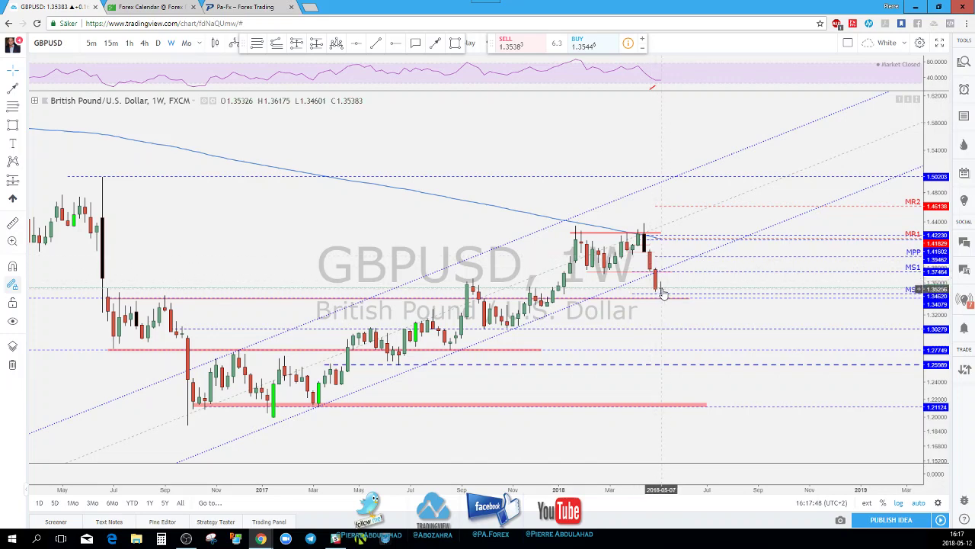
scroll(663, 293, "up", 2)
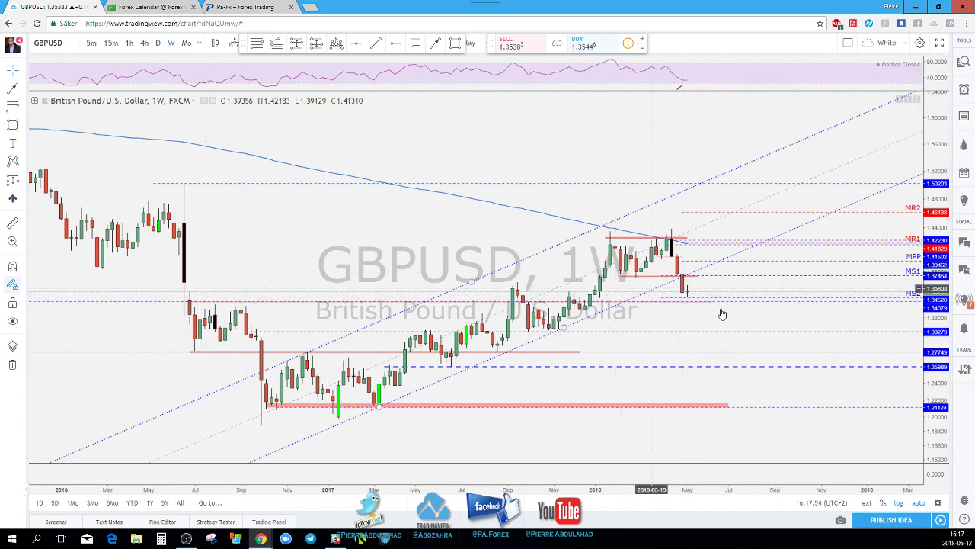
scroll(707, 307, "down", 1)
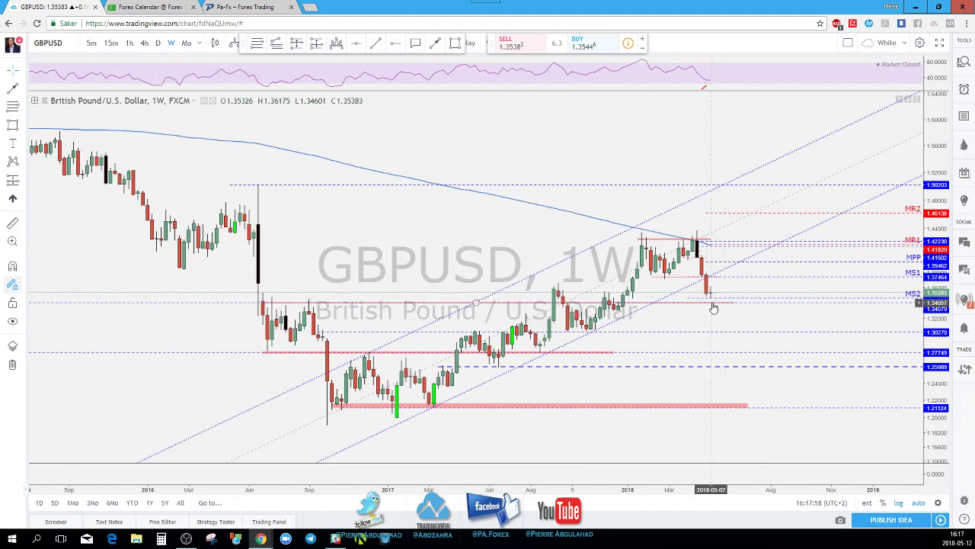
scroll(713, 307, "down", 1)
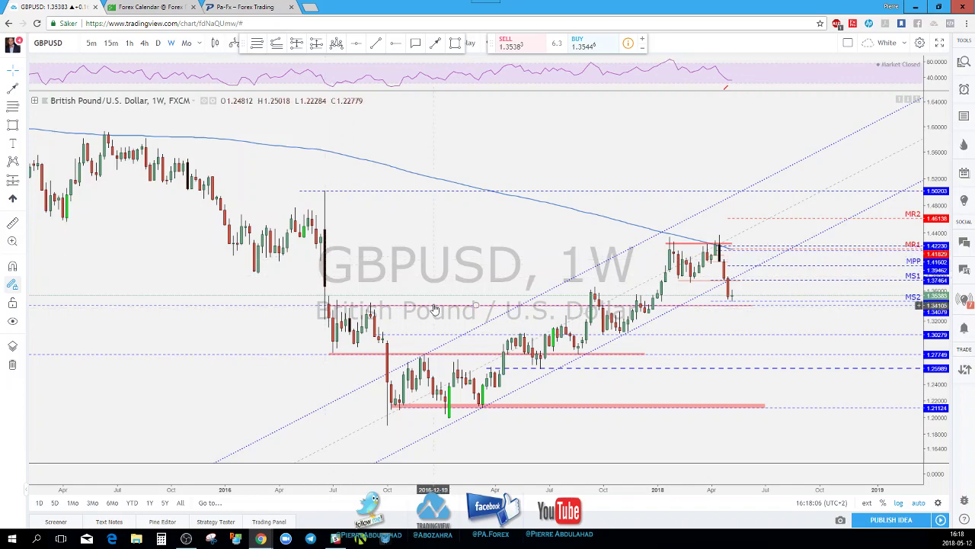
scroll(473, 297, "up", 2)
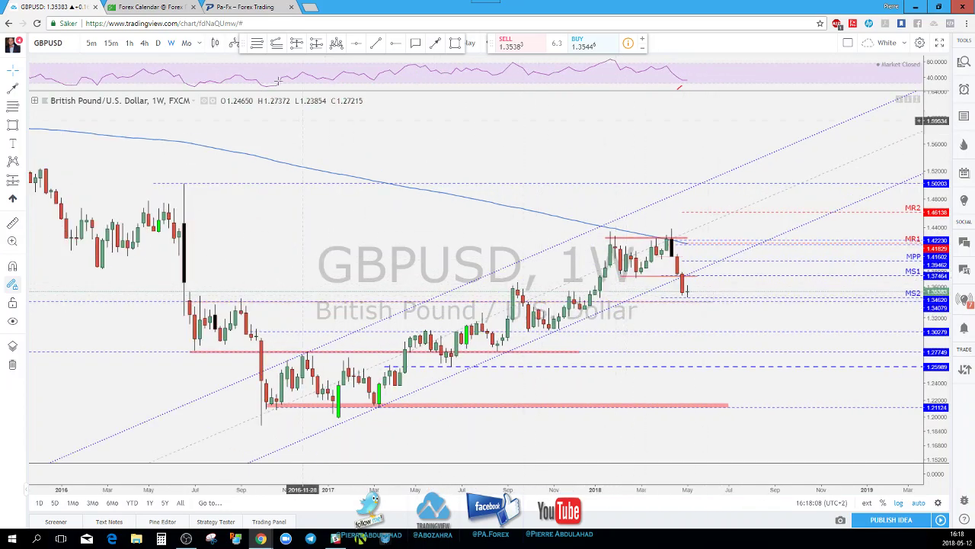
Step: Compare the daily and weekly GBPUSD charts, examining the weekly drop from the April high through MS1
left_click(157, 44)
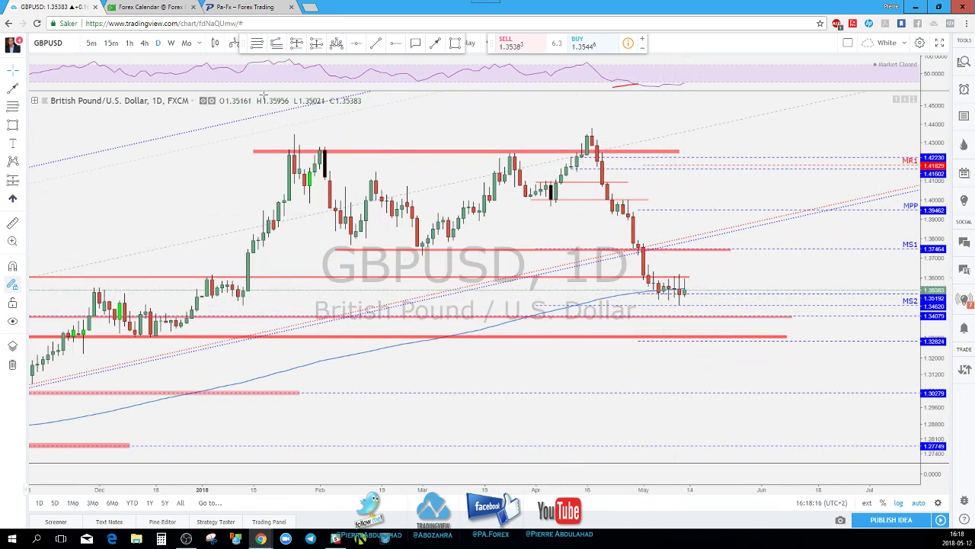
left_click(171, 43)
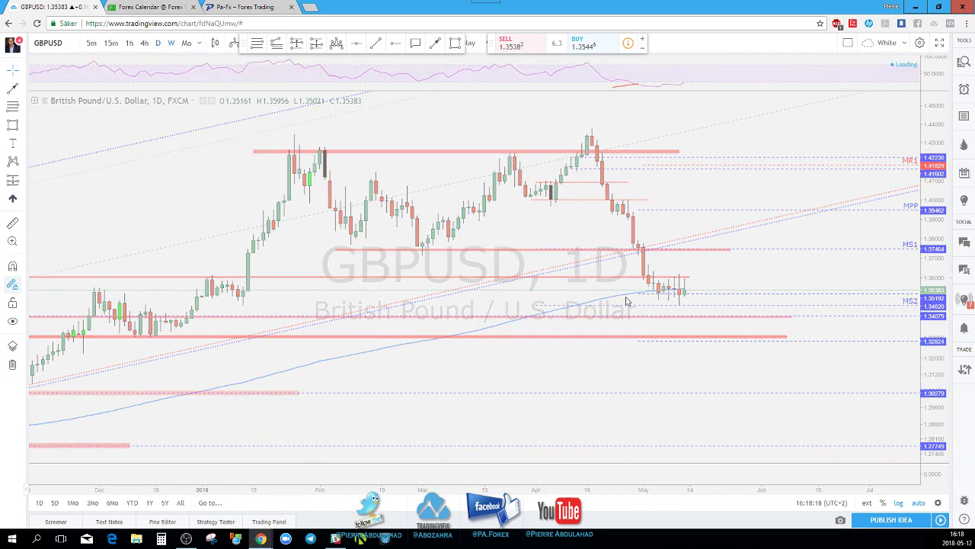
scroll(674, 304, "up", 2)
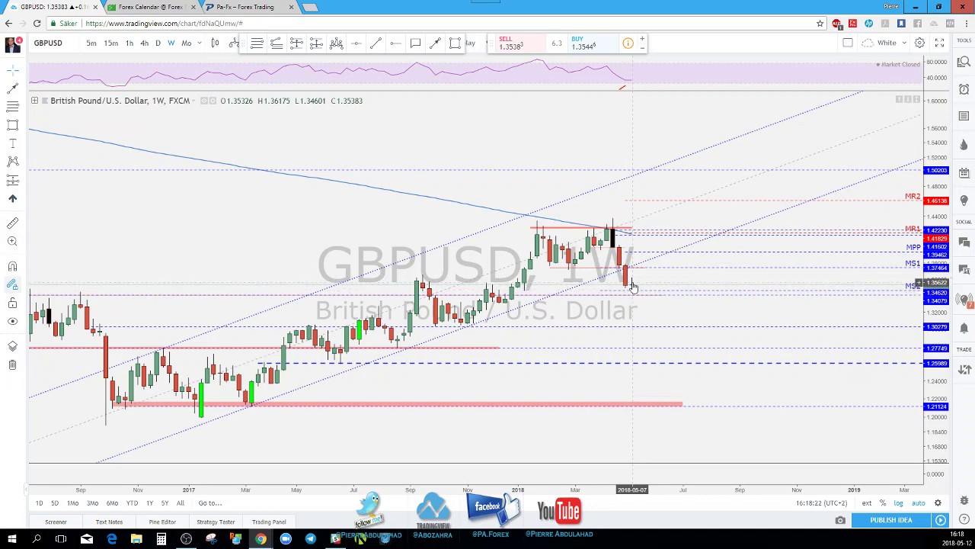
left_click(610, 228)
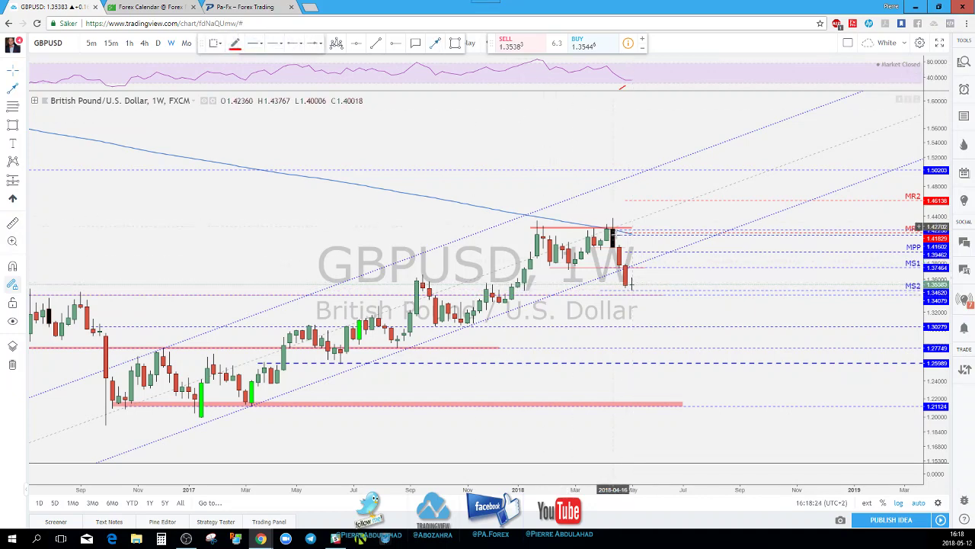
left_click(627, 263)
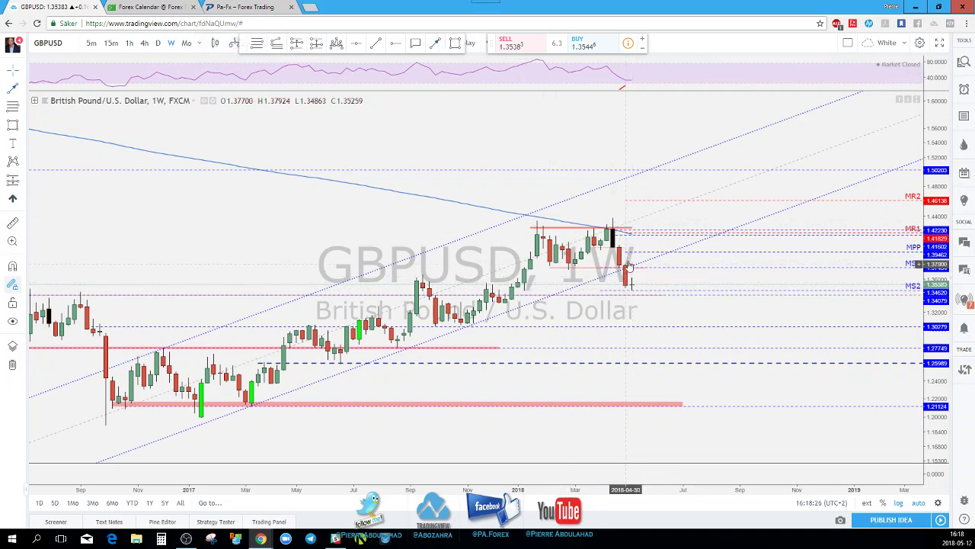
scroll(627, 259, "down", 1)
Step: On the daily GBPUSD chart, extend the thin red zone at about 1.360 to 16 May 2018
left_click(158, 43)
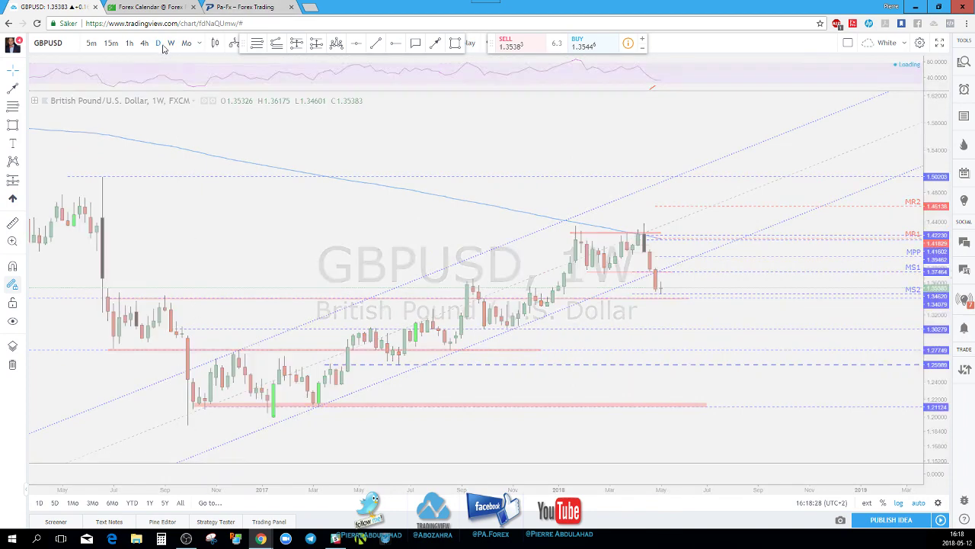
scroll(668, 303, "down", 1)
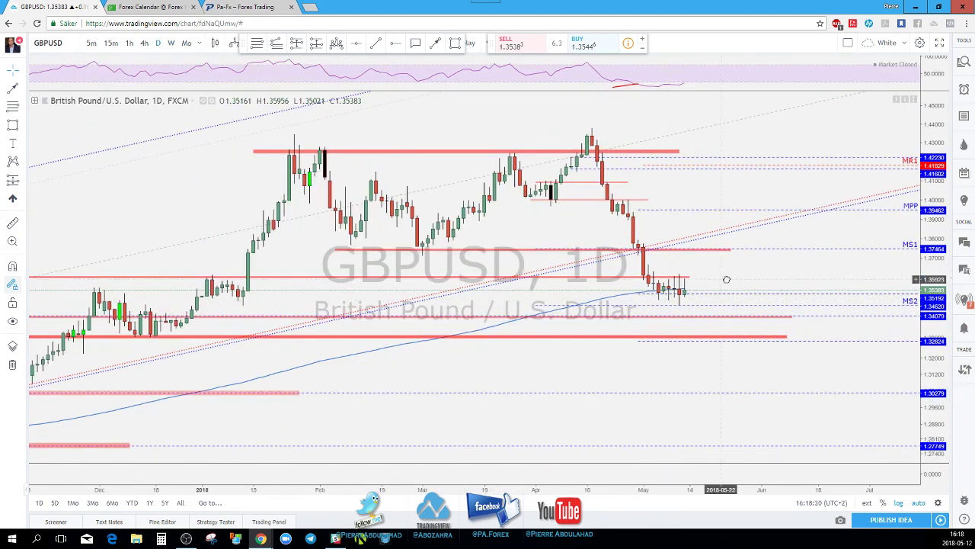
left_click_drag(720, 279, 760, 279)
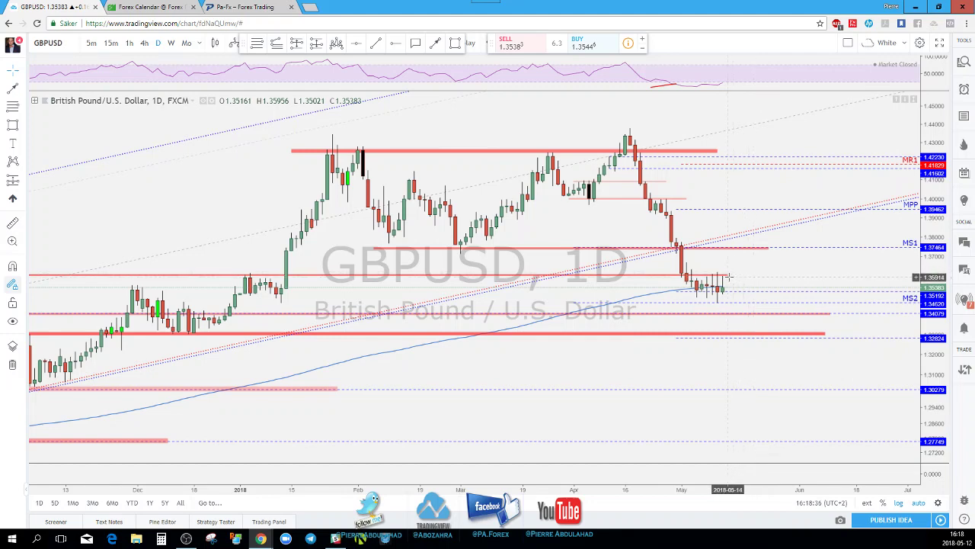
left_click(731, 275)
left_click_drag(738, 274, 737, 273)
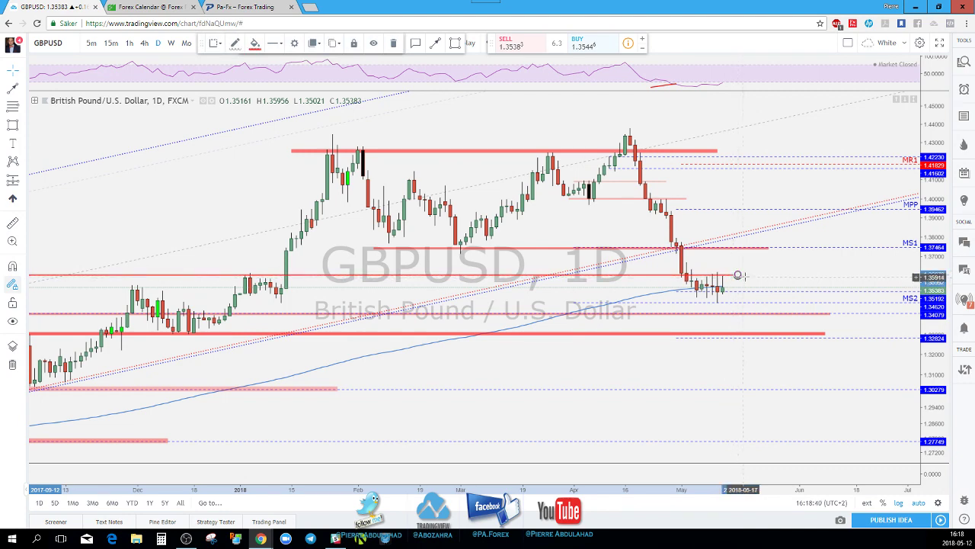
Step: Switch GBPUSD to the 4-hour timeframe and examine the May candles between the 1.360 zone and MS2
scroll(730, 283, "down", 2)
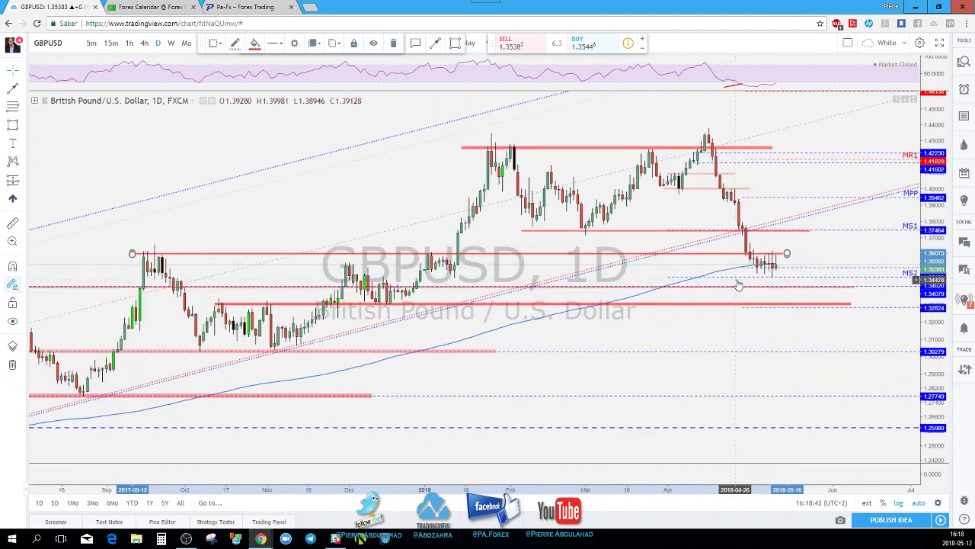
scroll(762, 285, "up", 1)
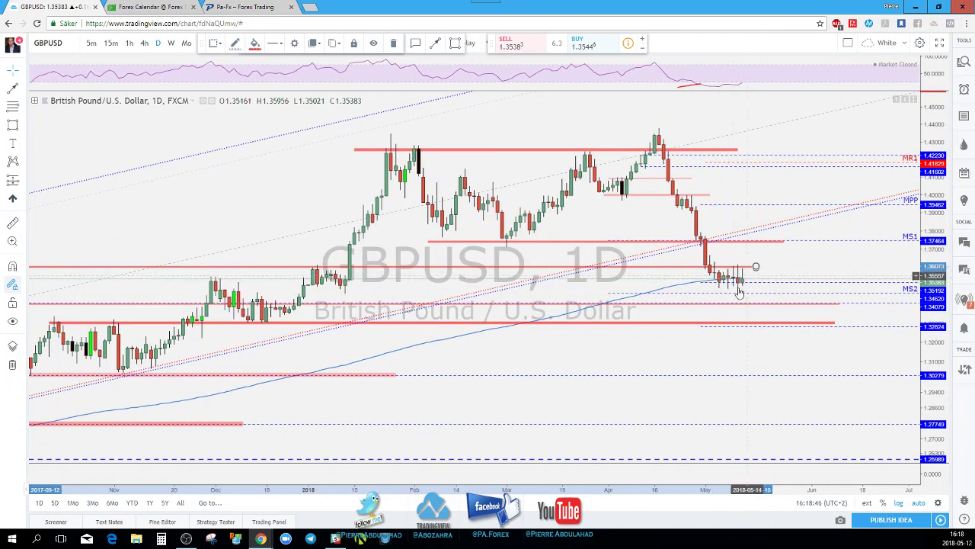
left_click(145, 43)
scroll(752, 329, "up", 2)
left_click_drag(752, 329, 706, 330)
left_click(754, 381)
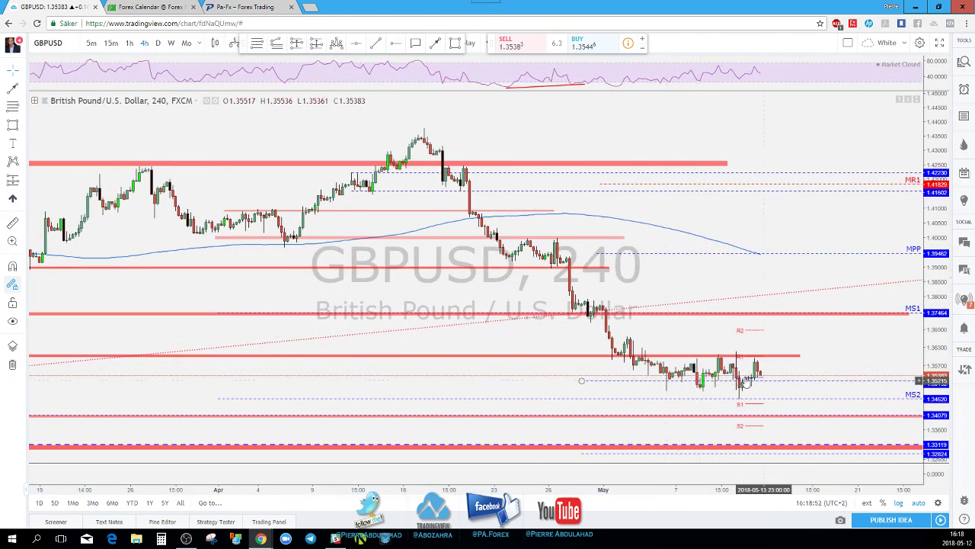
scroll(726, 389, "up", 1)
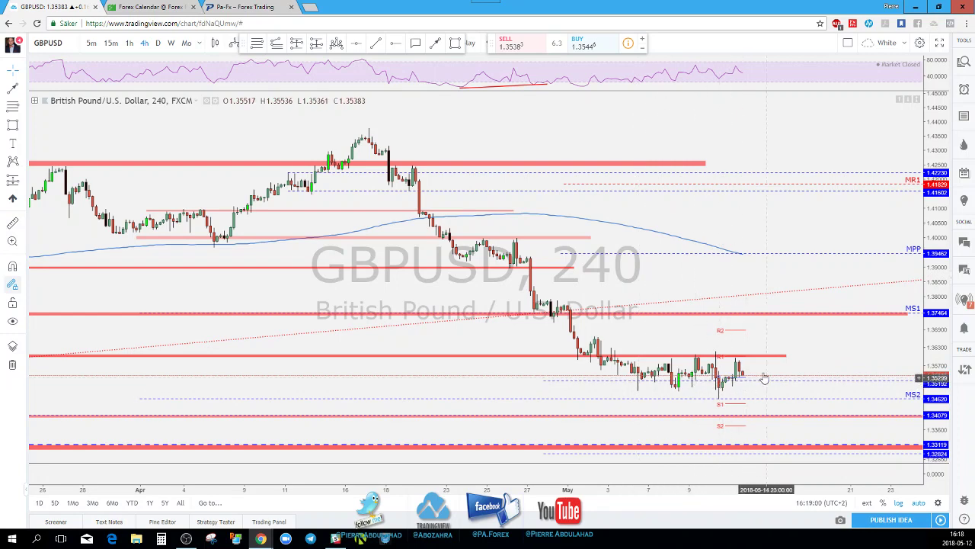
Step: Draw a red rectangle around GBPUSD's May consolidation from about 1.34631 to 1.36155, spanning 4 to 14 May 2018
scroll(732, 366, "up", 2)
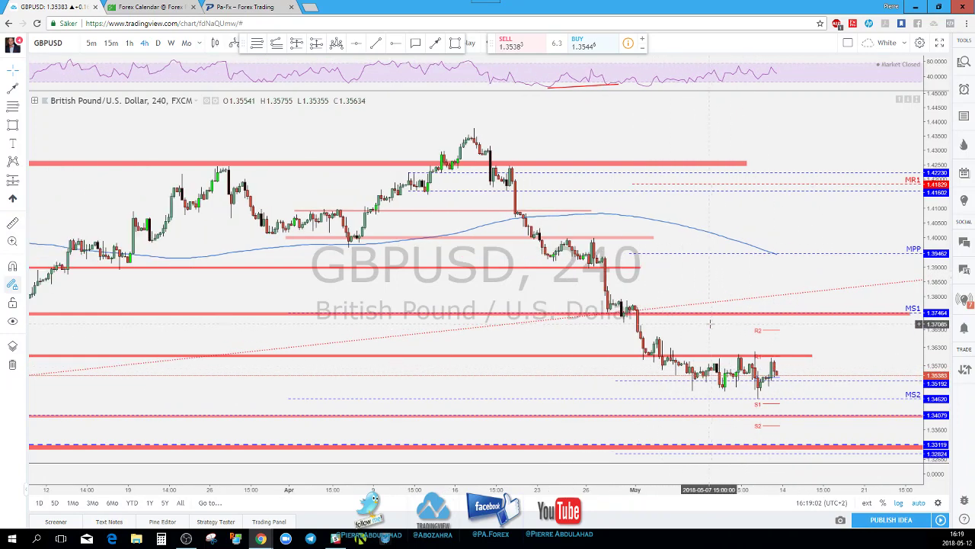
scroll(709, 324, "down", 2)
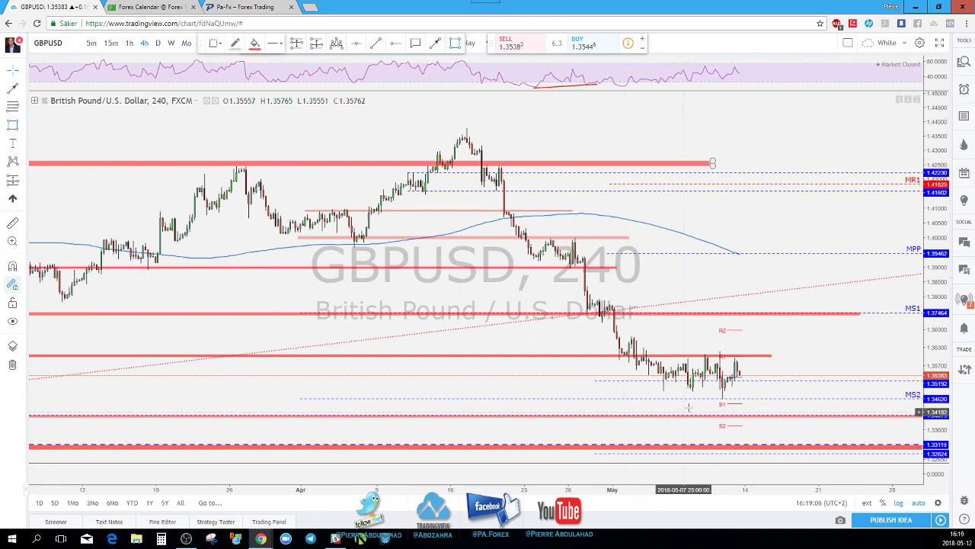
left_click(656, 397)
left_click(753, 371)
left_click_drag(754, 371, 747, 352)
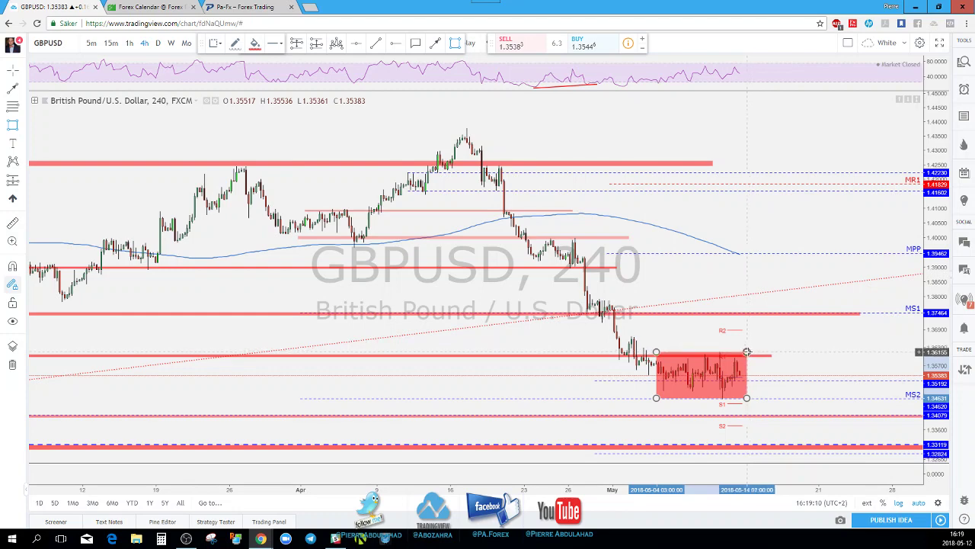
left_click(736, 342)
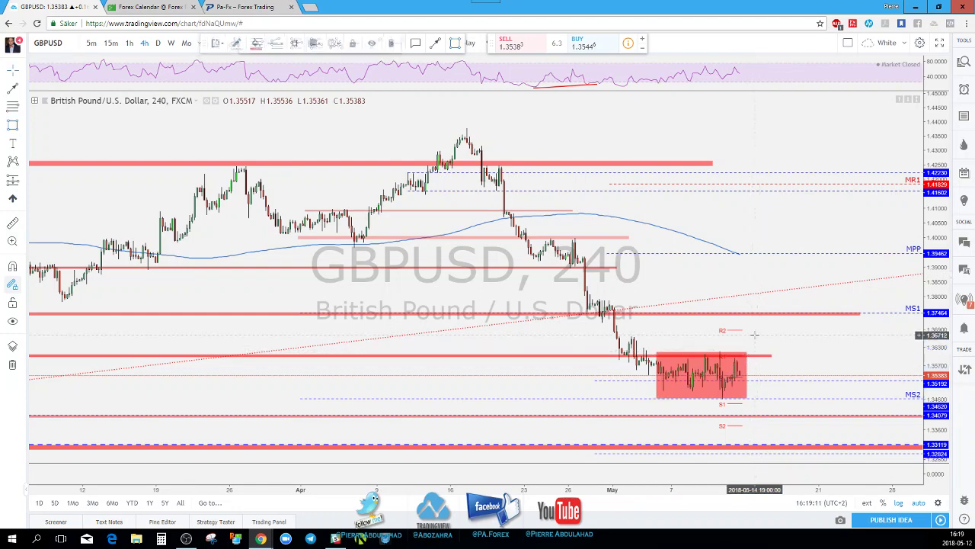
Step: Sketch a red arrow path from the last price up to the box's upper edge, down to MS2 and back to about 1.35383
left_click(737, 371)
left_click(739, 375)
left_click(749, 352)
left_click(763, 398)
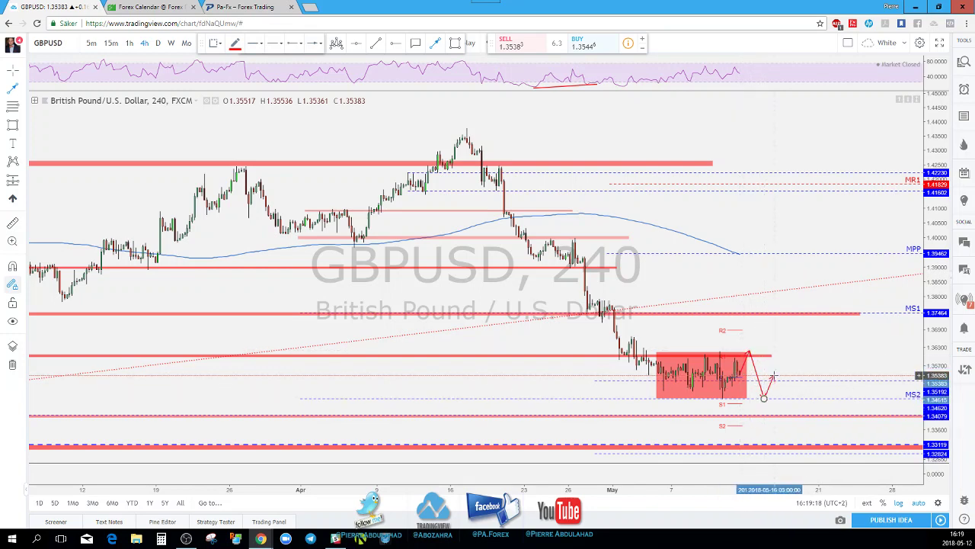
double_click(773, 375)
Step: Sketch a bullish breakout path from the box's upper edge towards R2, back to about 1.36037 and up to about 1.37339 near MS1
left_click(732, 353)
left_click(744, 334)
left_click(756, 354)
double_click(761, 316)
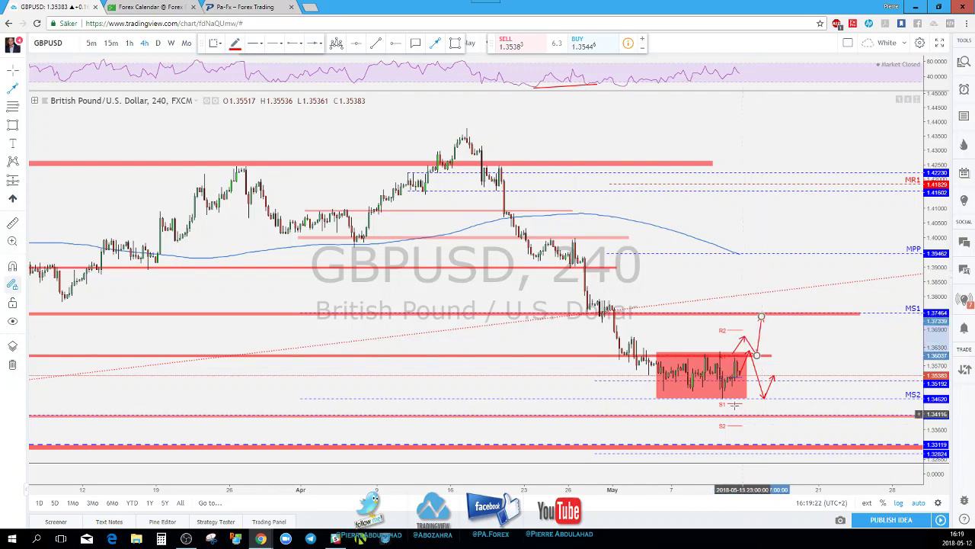
left_click(736, 406)
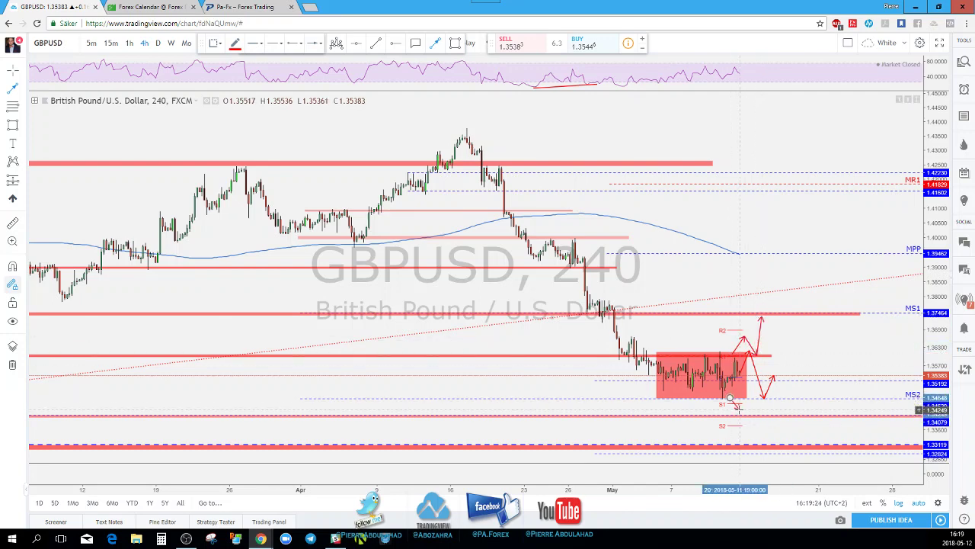
left_click(741, 407)
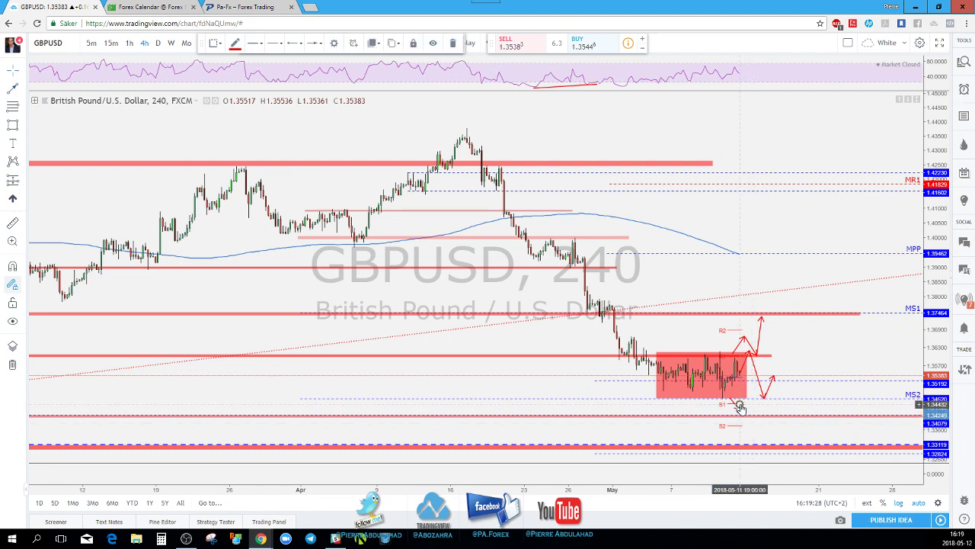
left_click(732, 407)
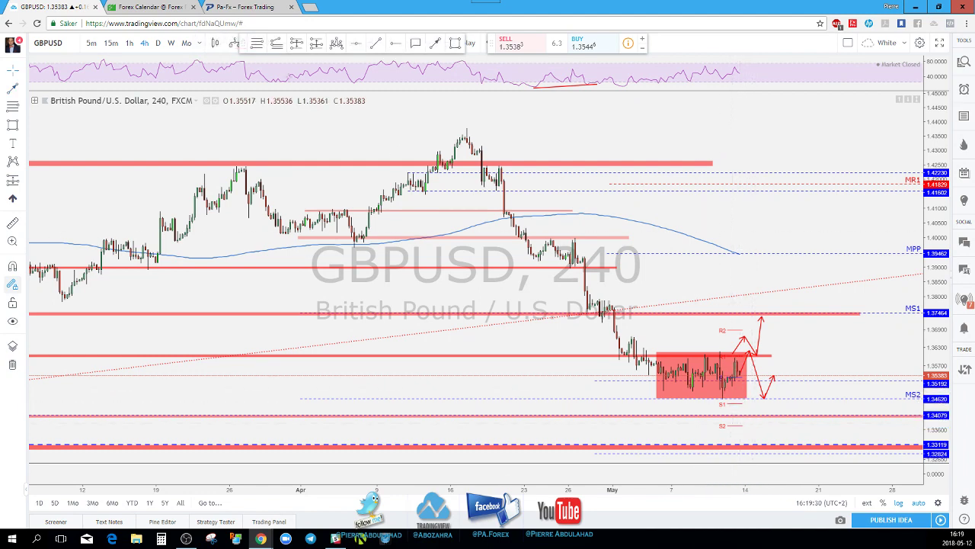
Step: Switch GBPUSD to the daily timeframe and examine the May candles around the moving average, MS2 and the broken rising channel
left_click(158, 43)
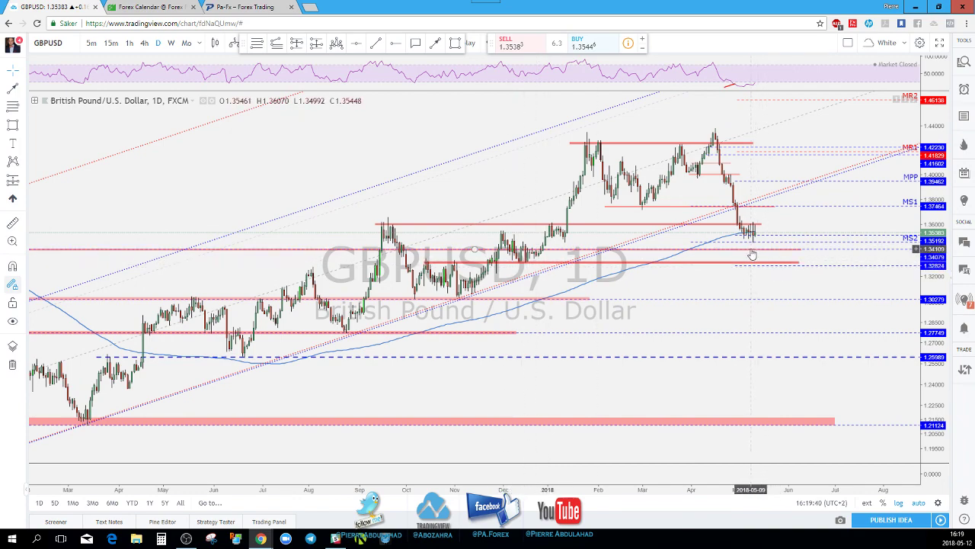
scroll(752, 254, "down", 6)
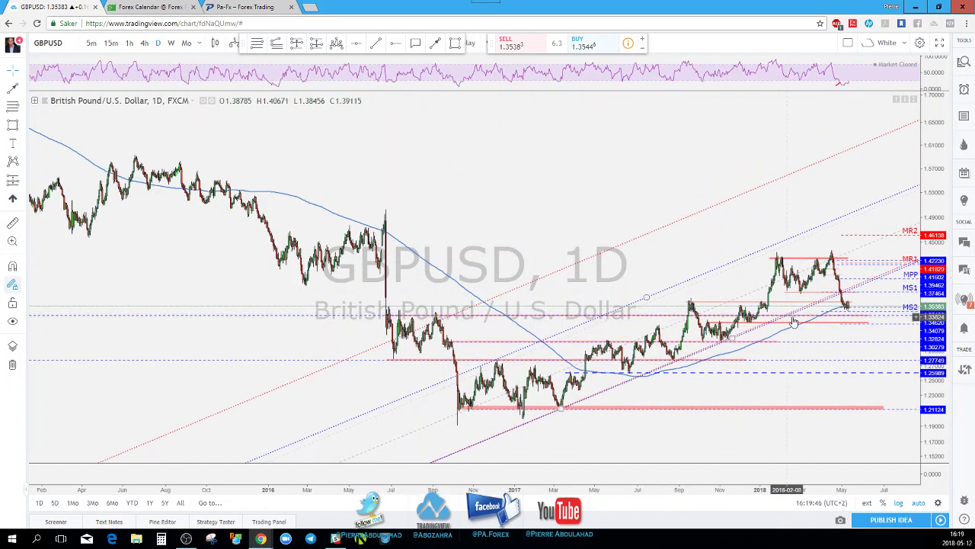
scroll(846, 318, "up", 5)
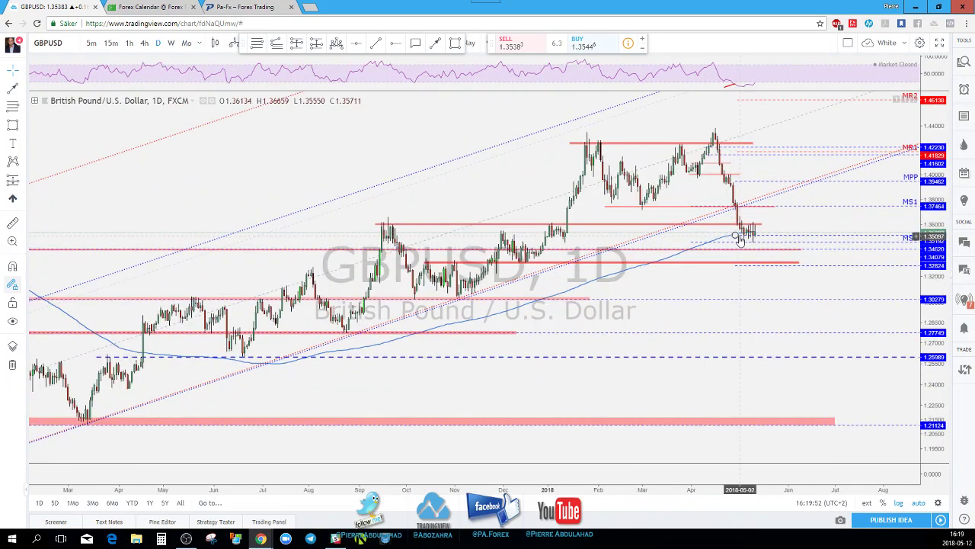
scroll(714, 264, "up", 4)
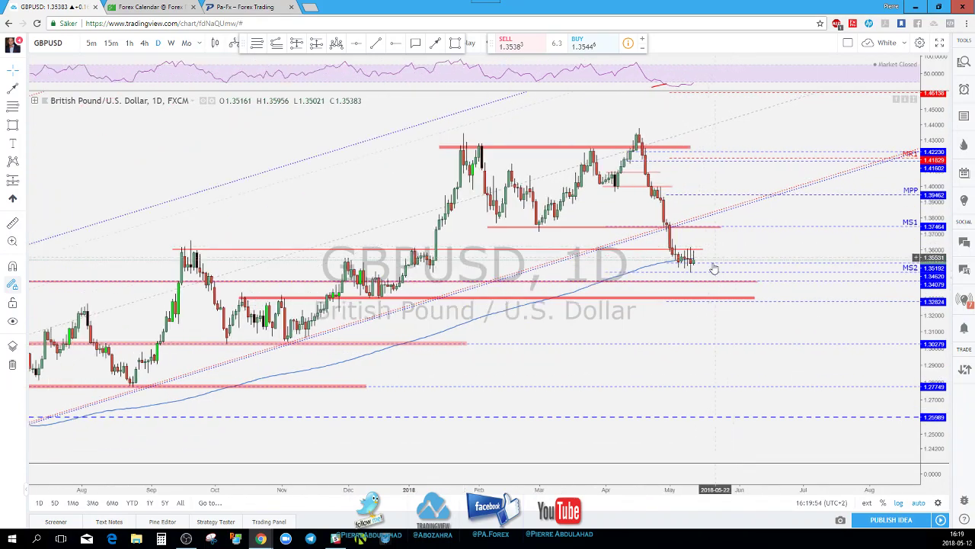
left_click_drag(688, 265, 718, 259)
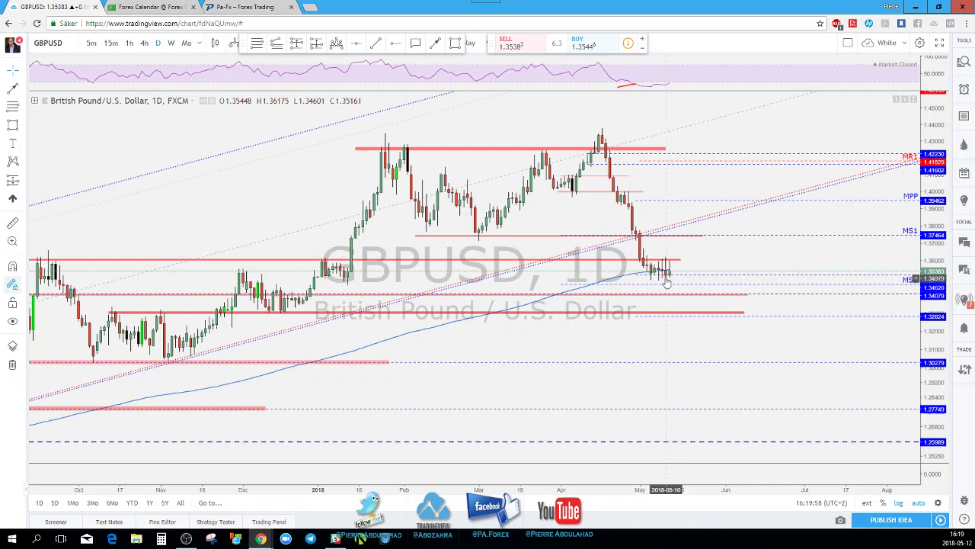
scroll(667, 280, "down", 2)
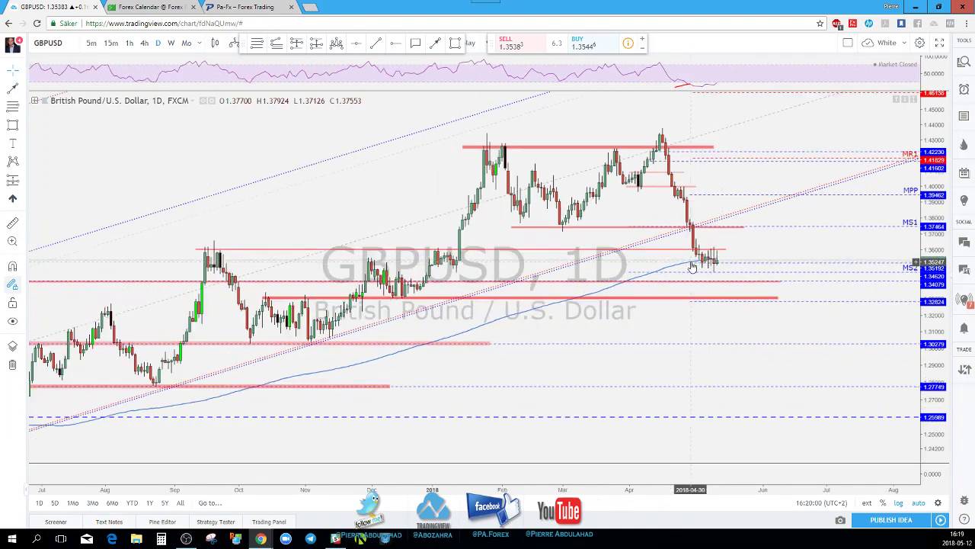
scroll(720, 263, "down", 3)
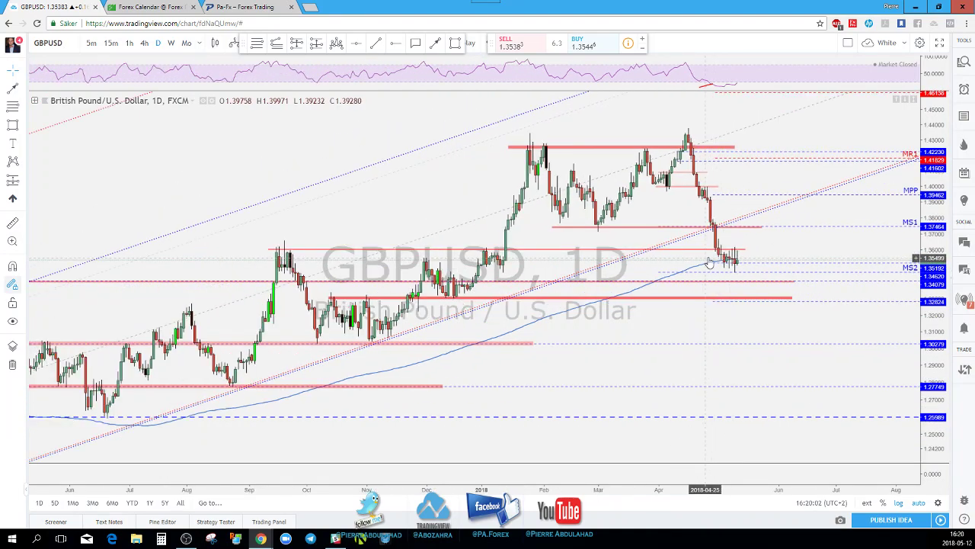
scroll(723, 253, "down", 3)
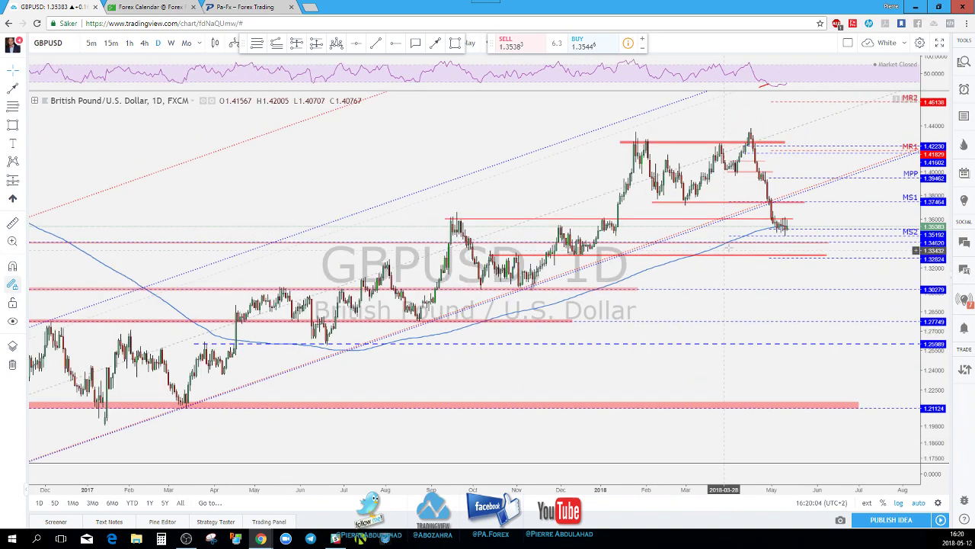
scroll(738, 240, "up", 3)
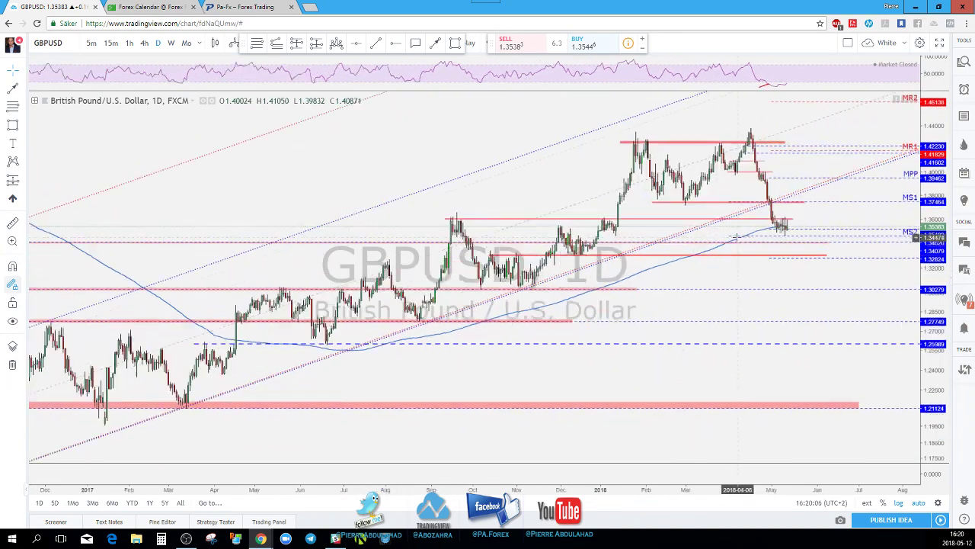
Step: Open NZDUSD and examine its daily and 4-hour decline through the 0.618 retracement towards the 0.69683 line, the 0.786 retracement and MS1
key("space")
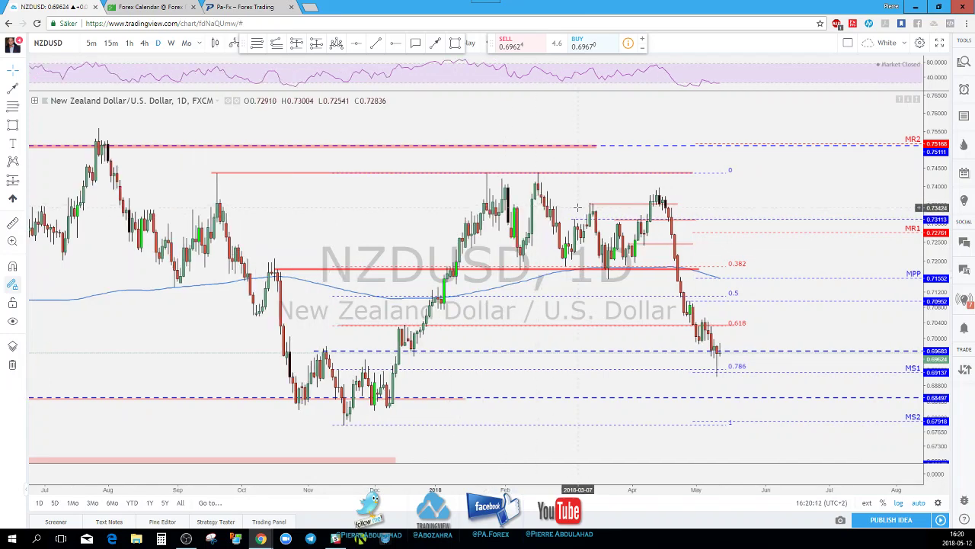
scroll(578, 207, "up", 2)
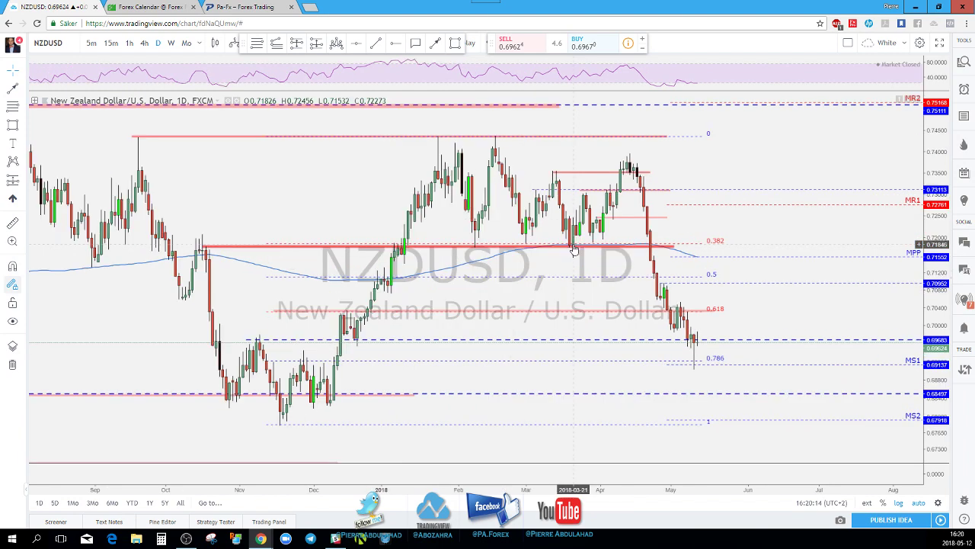
scroll(753, 298, "up", 2)
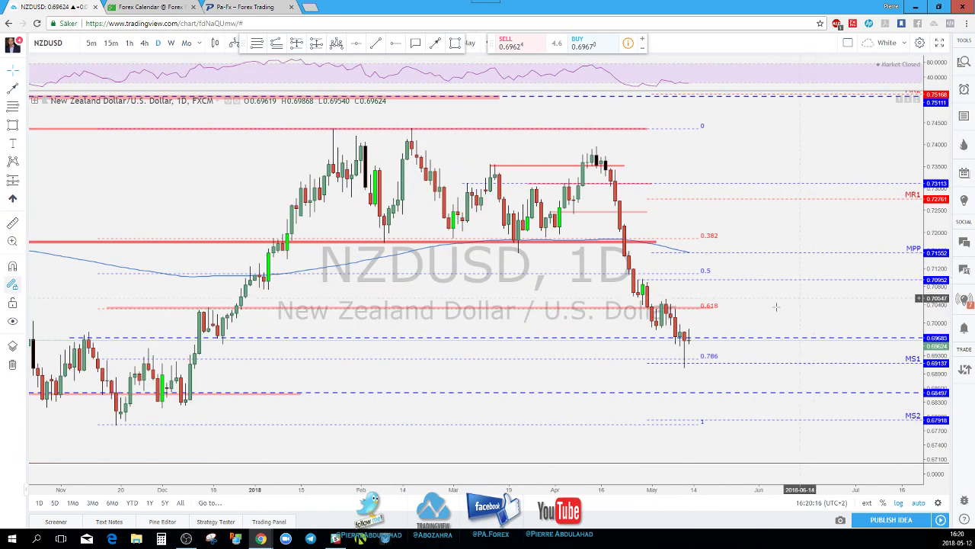
left_click(664, 308)
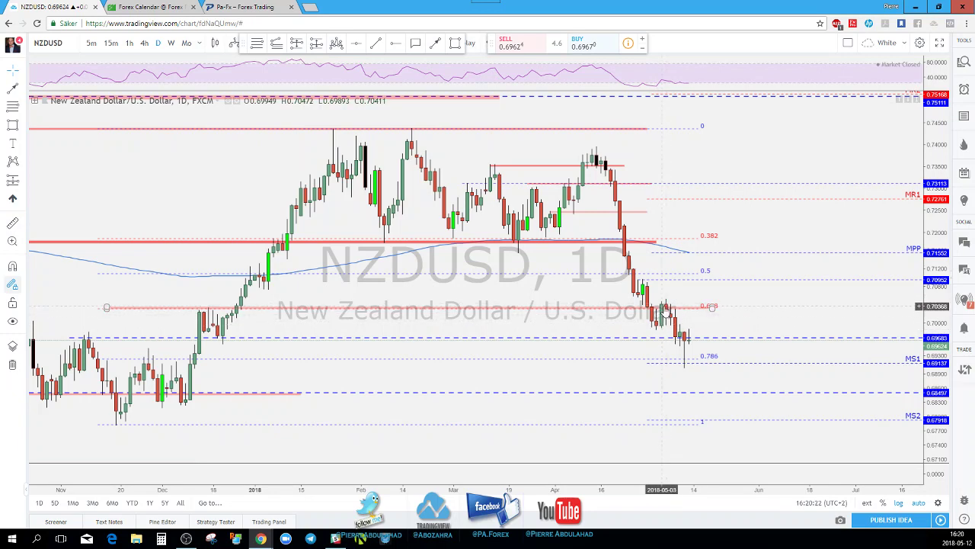
left_click(663, 318)
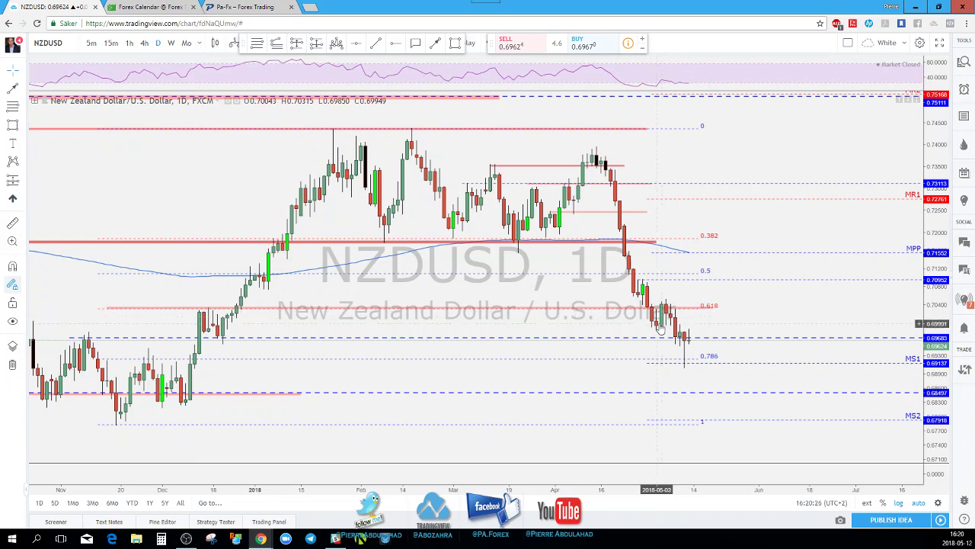
left_click(650, 340)
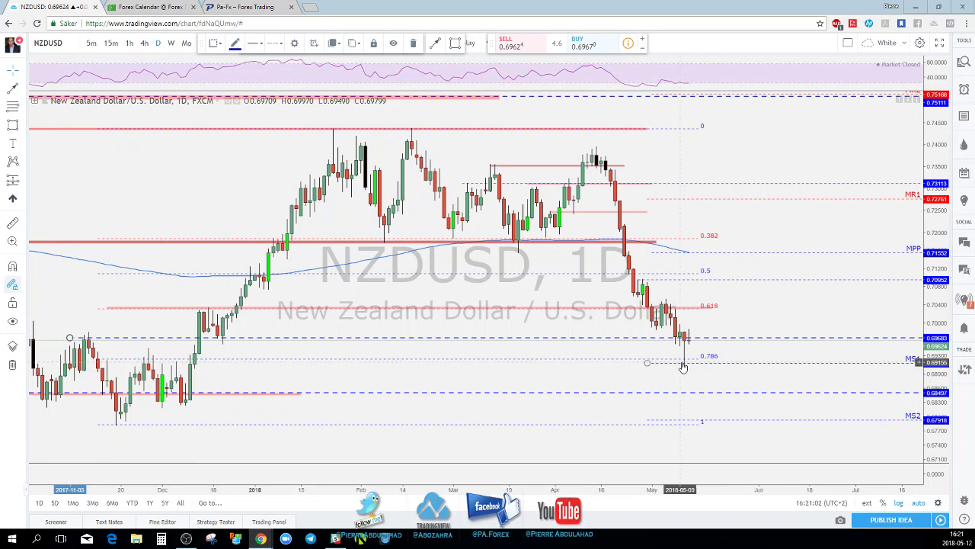
left_click(144, 43)
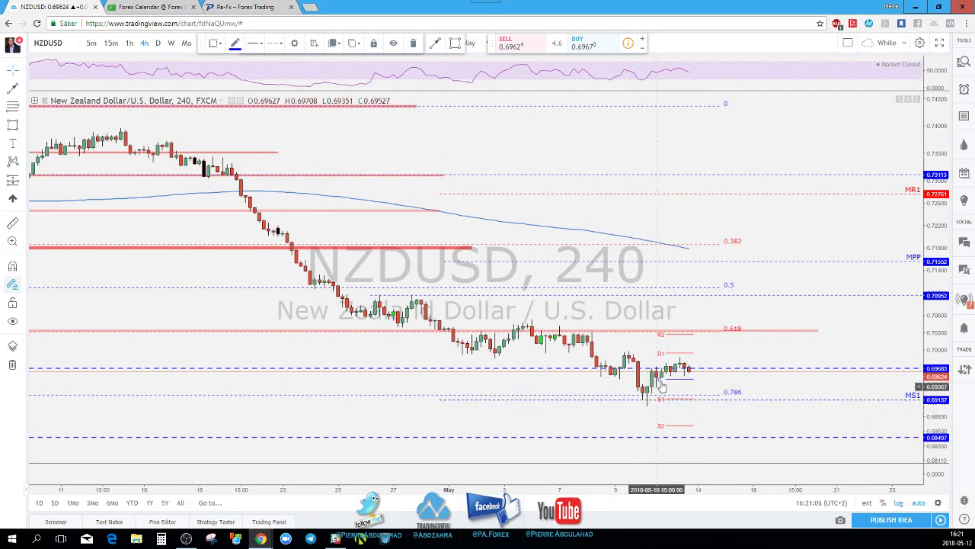
scroll(685, 368, "down", 3)
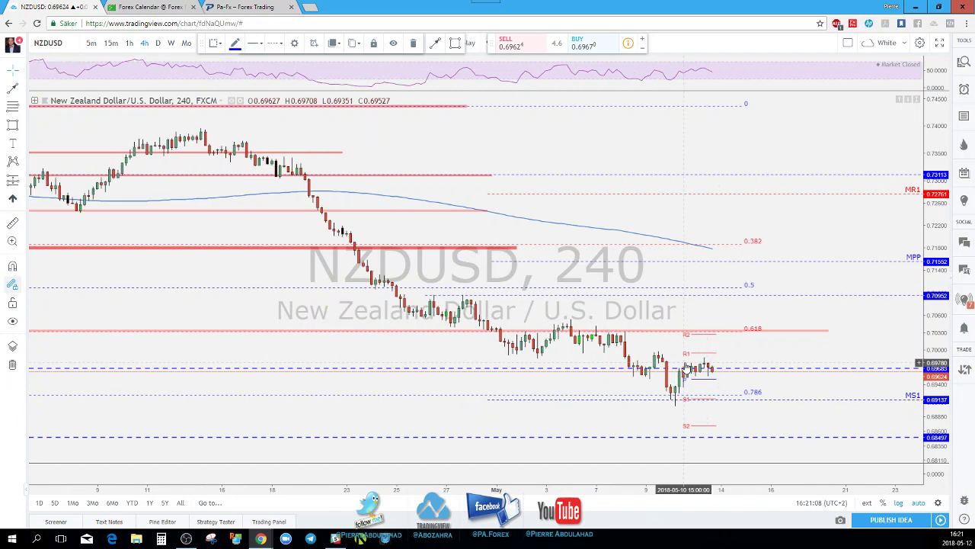
Step: On the daily NZDUSD chart, draw a thin red zone at the 0.786 retracement, about 0.69156 to 0.69287, from 13 November 2017 to 15 May 2018
left_click(159, 43)
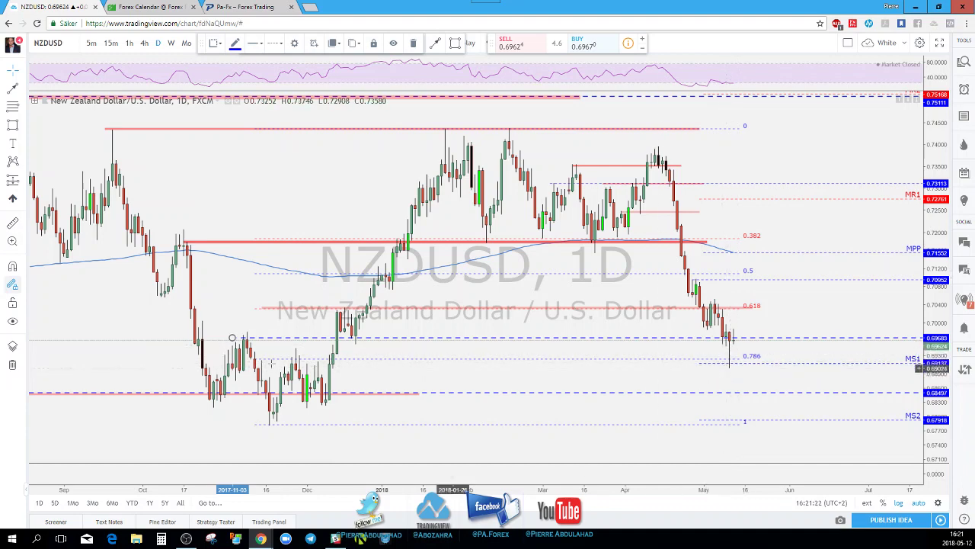
left_click(14, 128)
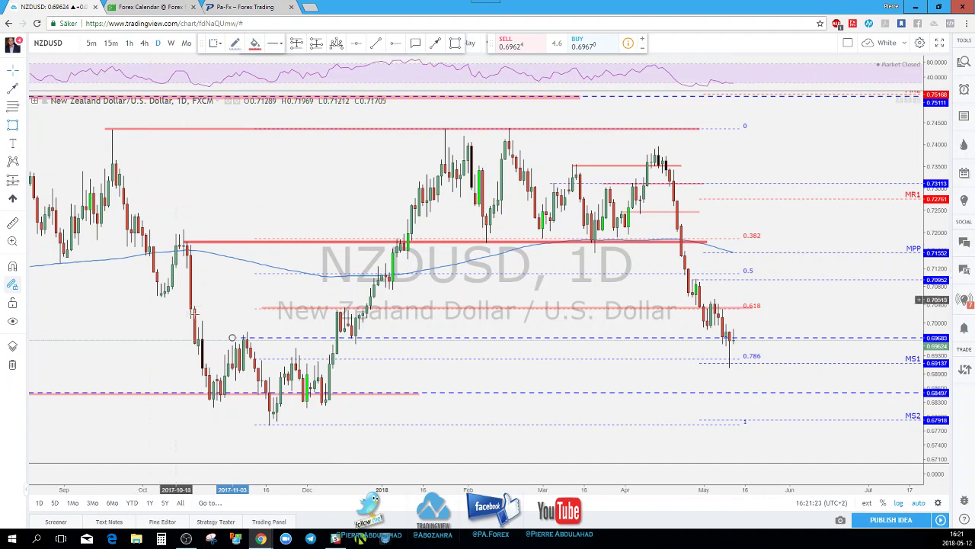
left_click(255, 356)
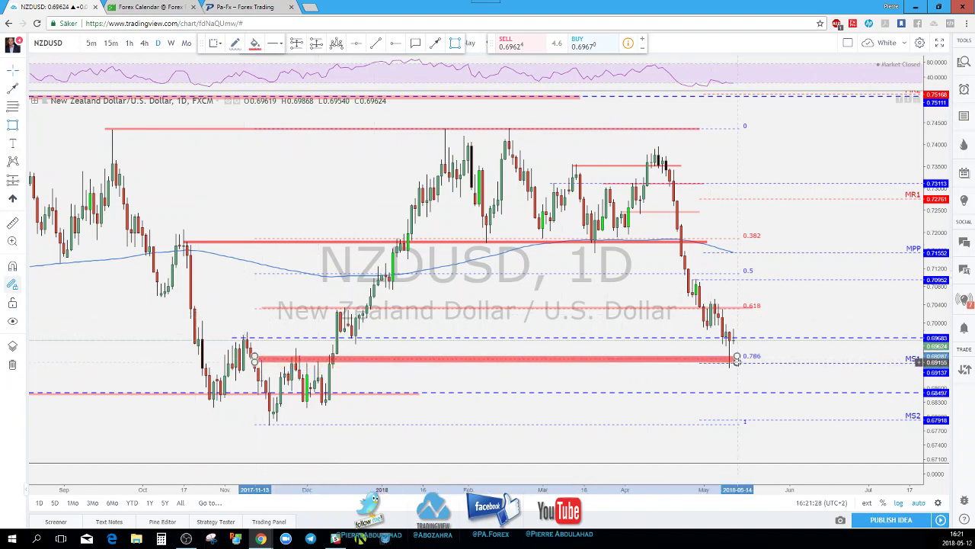
left_click(740, 361)
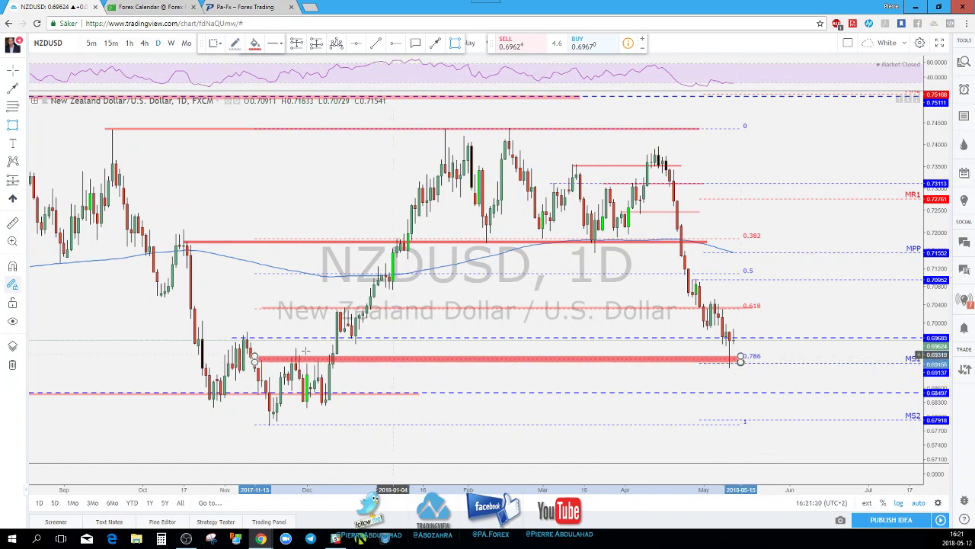
left_click(758, 360)
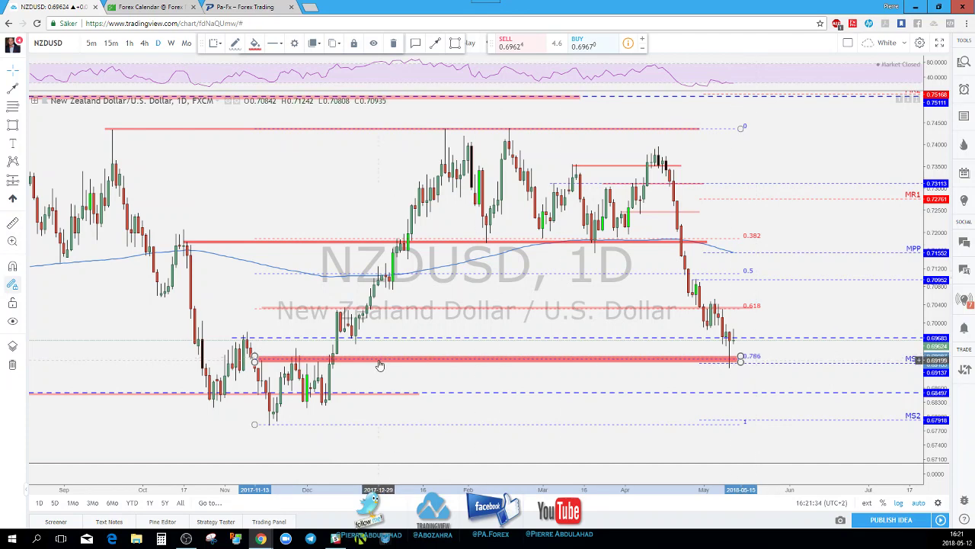
Step: Extend the red zone at the 0.786 retracement to 22 May 2018, with its lower edge at about 0.69177
left_click_drag(742, 363, 758, 358)
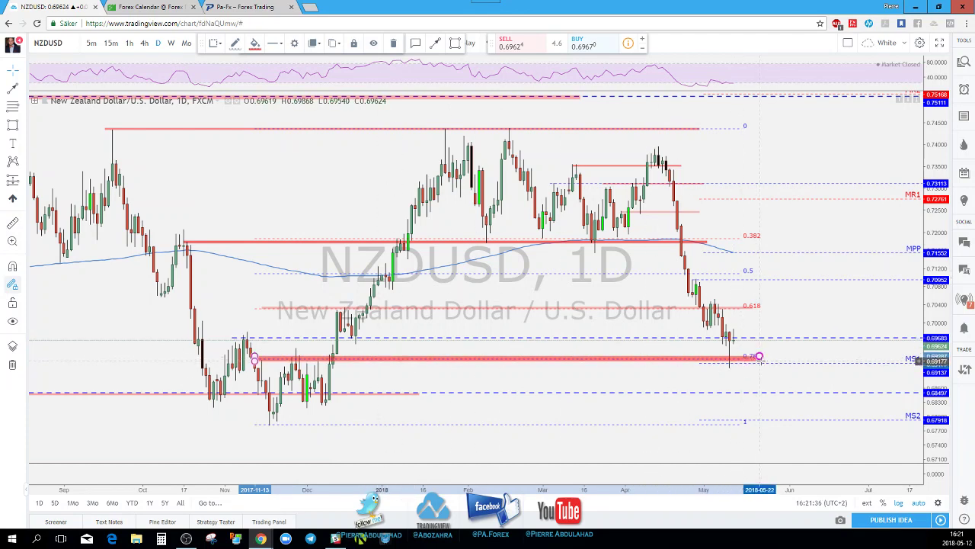
scroll(732, 365, "down", 1)
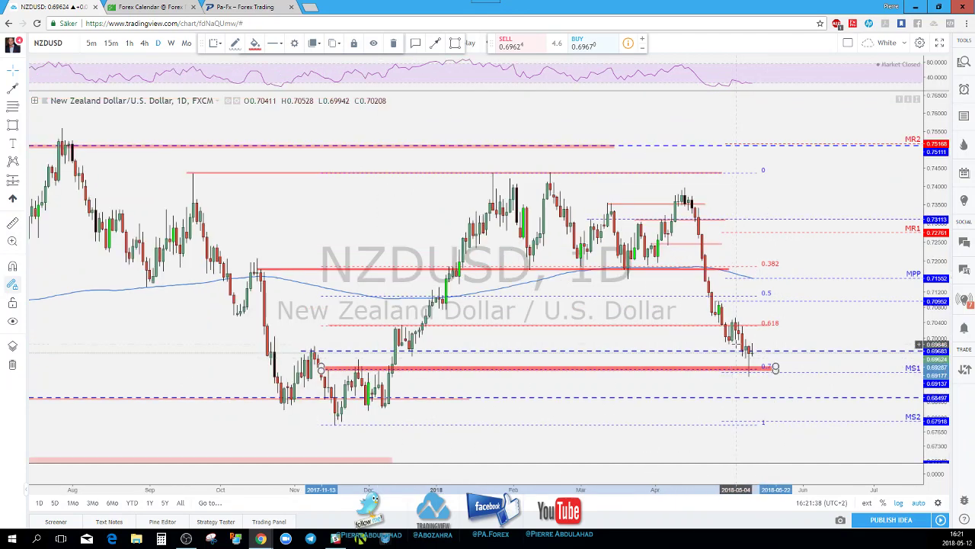
scroll(733, 377, "up", 1)
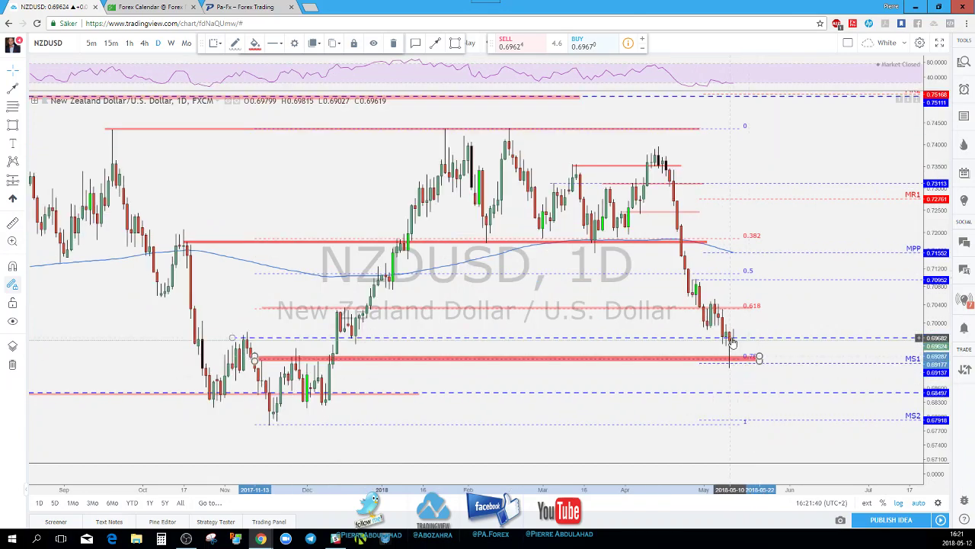
Step: Switch NZDUSD to the 4-hour timeframe and examine the April and May decline towards the 0.786 zone and MS1
left_click(145, 43)
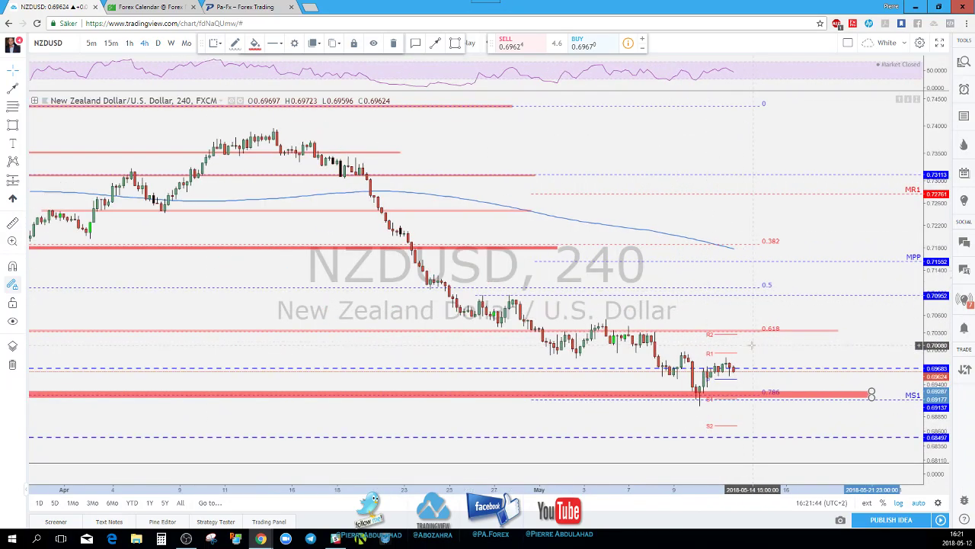
scroll(752, 346, "down", 1)
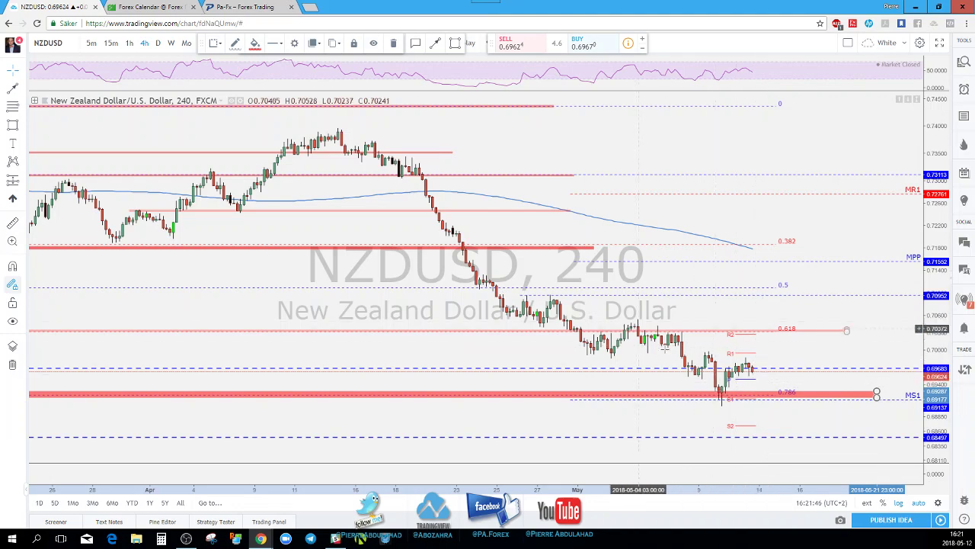
scroll(708, 373, "down", 2)
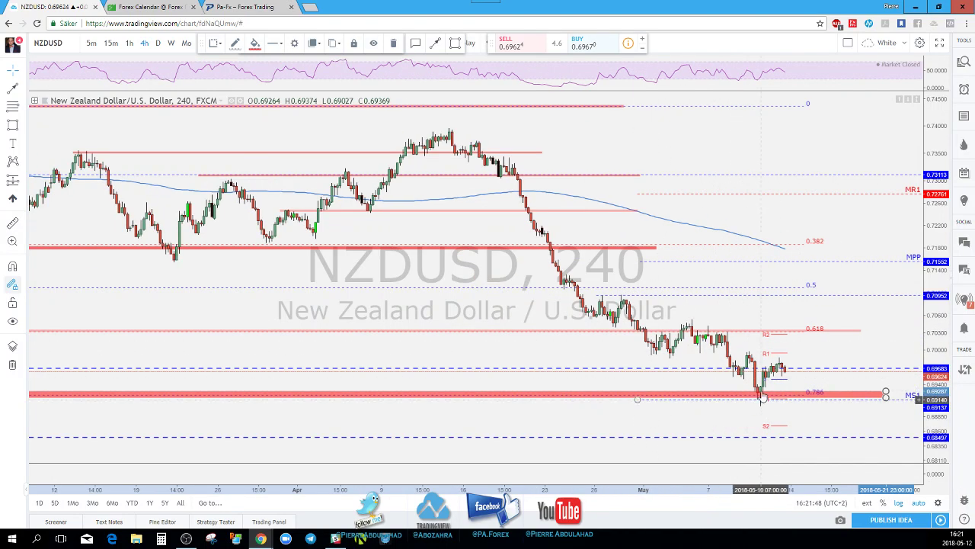
scroll(796, 368, "down", 1)
scroll(796, 368, "down", 3)
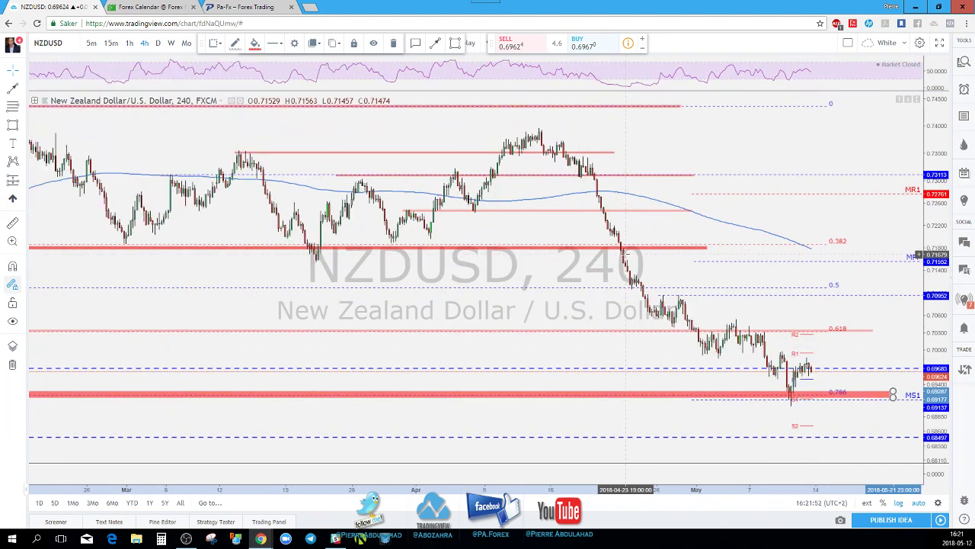
scroll(626, 254, "up", 1)
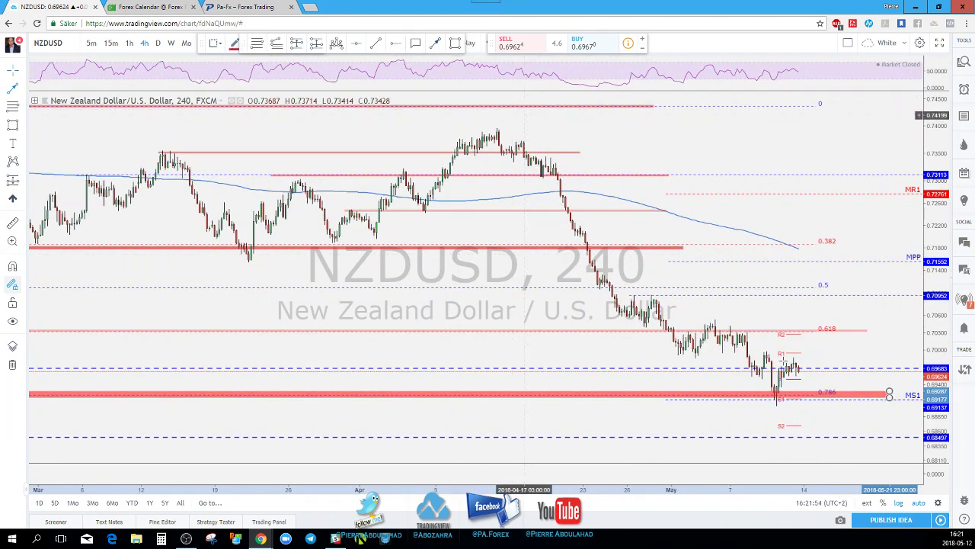
Step: Draw a red arrow from the latest candles at about 0.69665 down through the 0.786 zone to about 0.68905
left_click(796, 368)
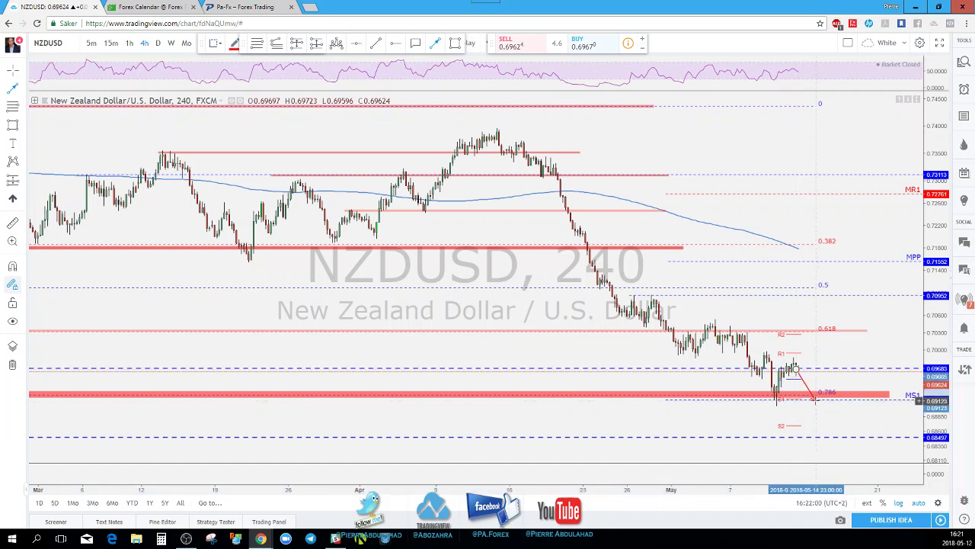
left_click(815, 400)
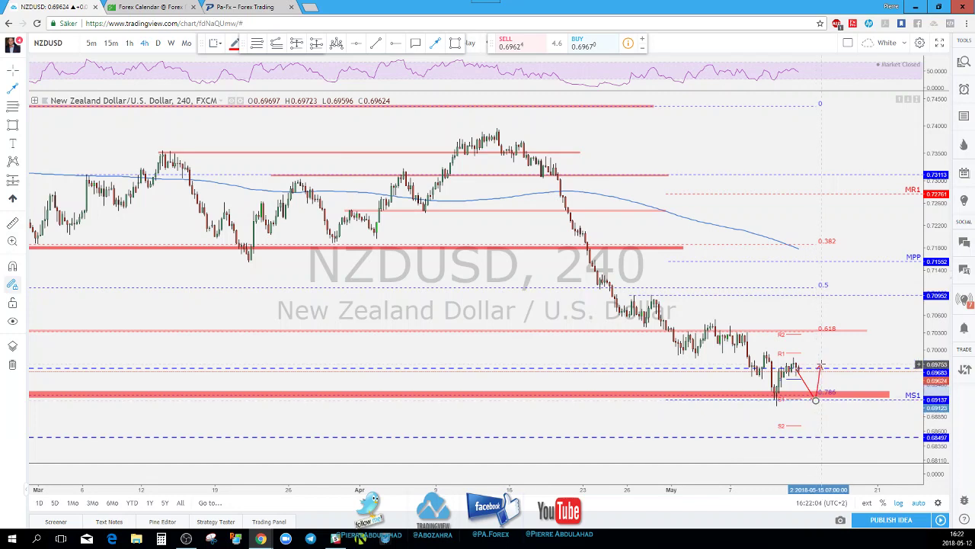
left_click(814, 403)
left_click_drag(815, 404, 816, 412)
scroll(818, 415, "down", 2)
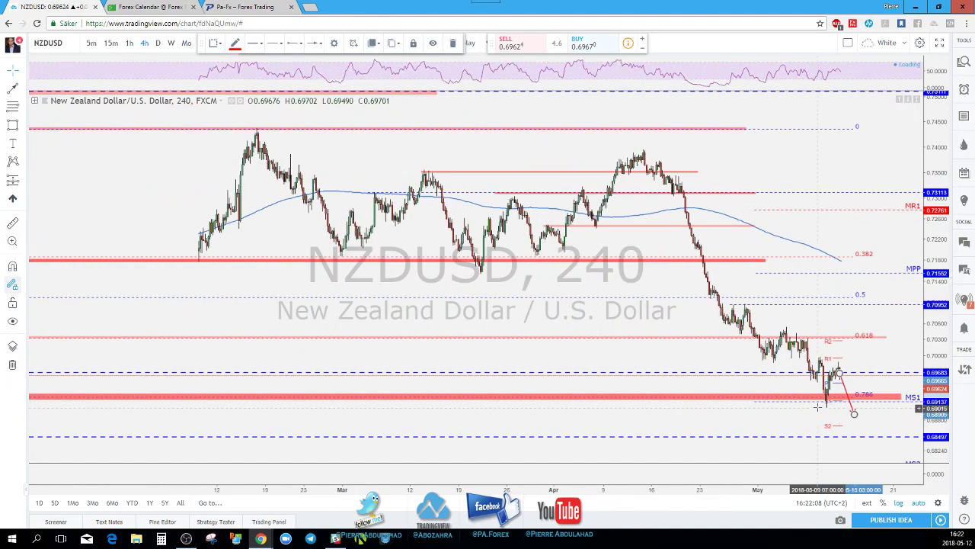
Step: Switch to the daily timeframe and examine the longer NZDUSD price history around the 0.786 zone, MS1 and MS2
left_click(158, 42)
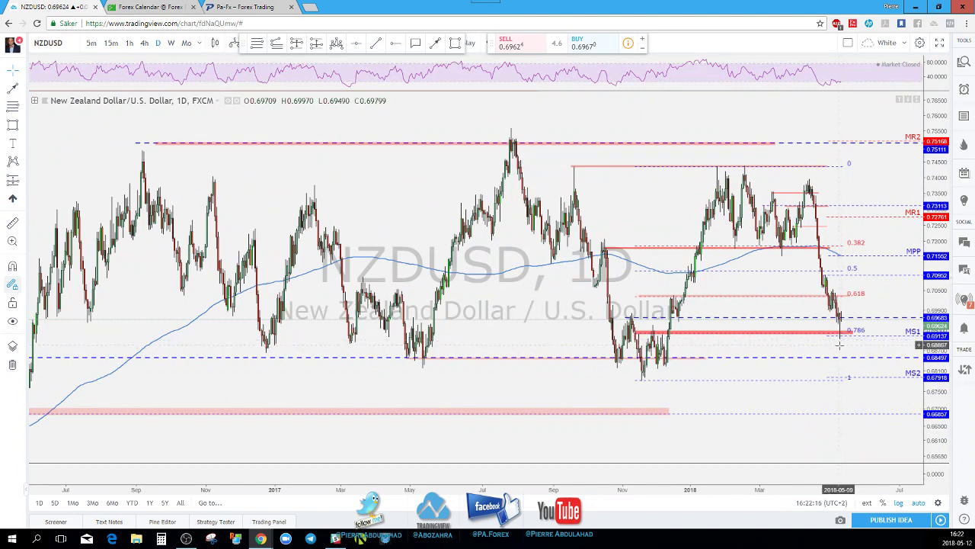
scroll(846, 366, "down", 3)
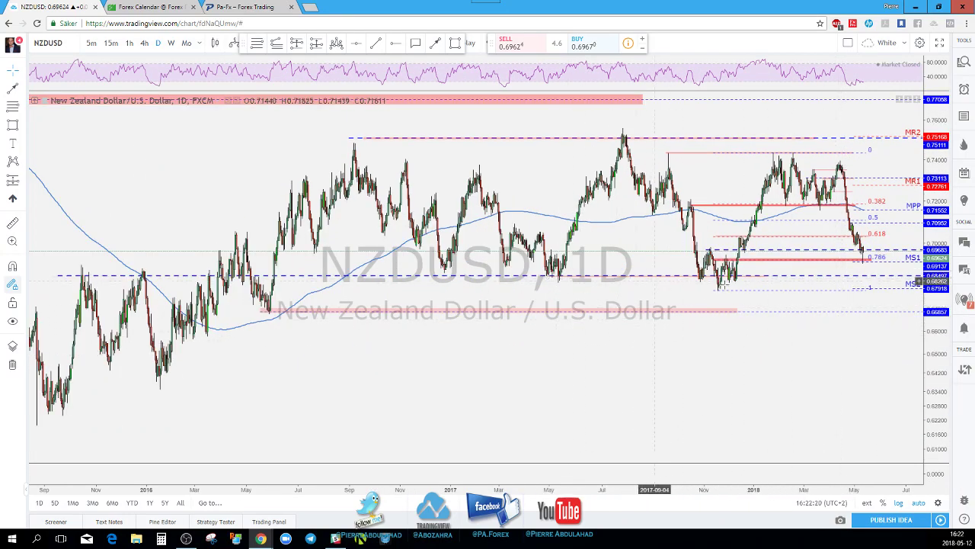
scroll(736, 294, "up", 3)
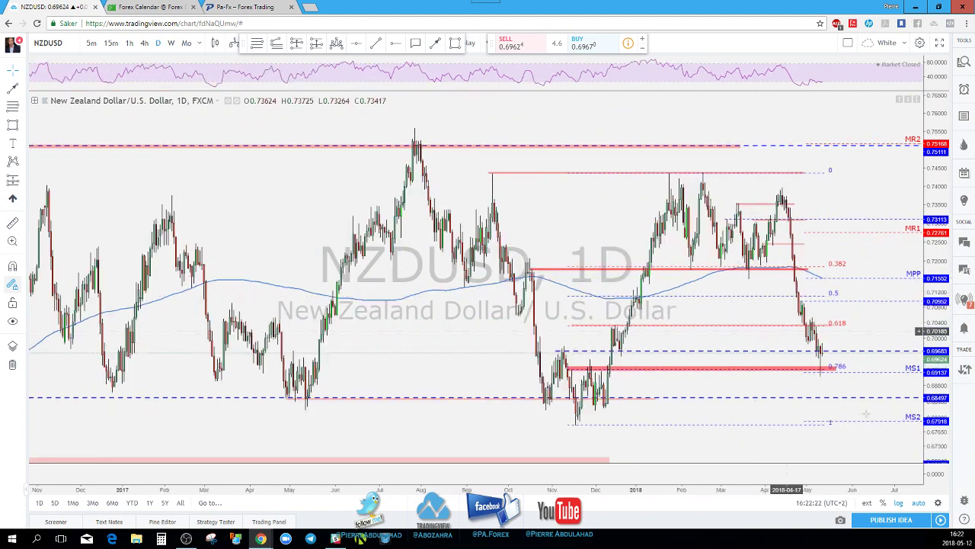
scroll(405, 200, "up", 3)
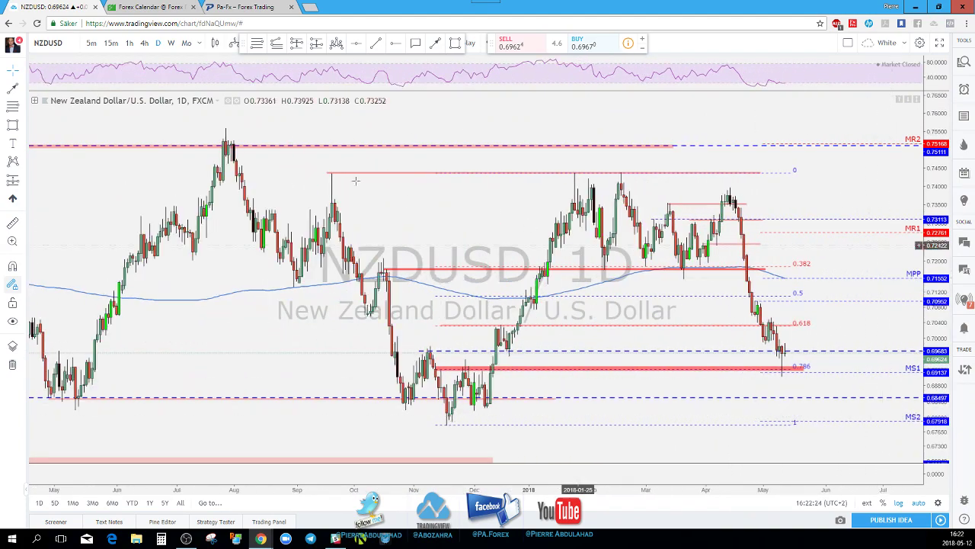
Step: Return to the 4-hour timeframe and move the red arrow's tip to about 0.69167 on 14 May 2018, inside the 0.786 zone
left_click(144, 43)
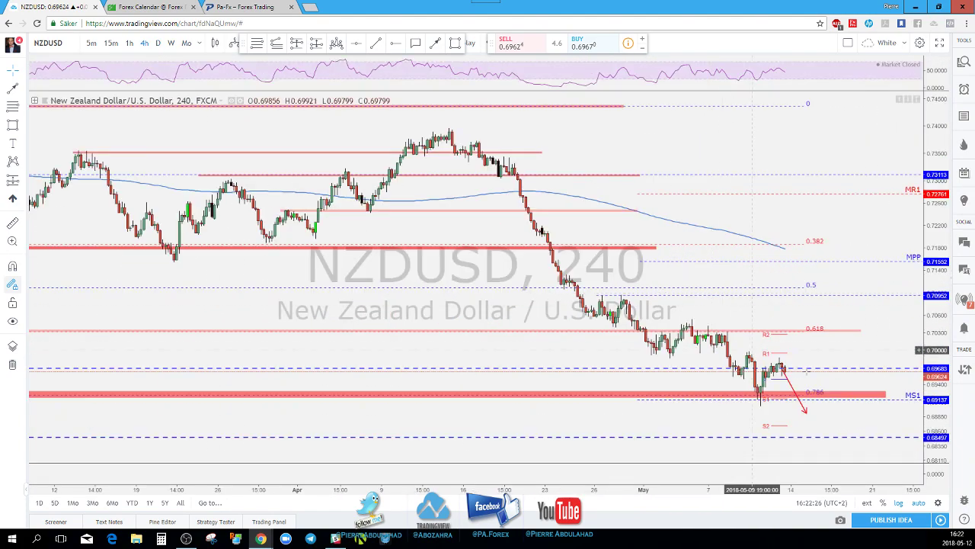
mouse_move(805, 412)
left_mouse_down()
mouse_move(792, 396)
mouse_move(803, 397)
left_mouse_up()
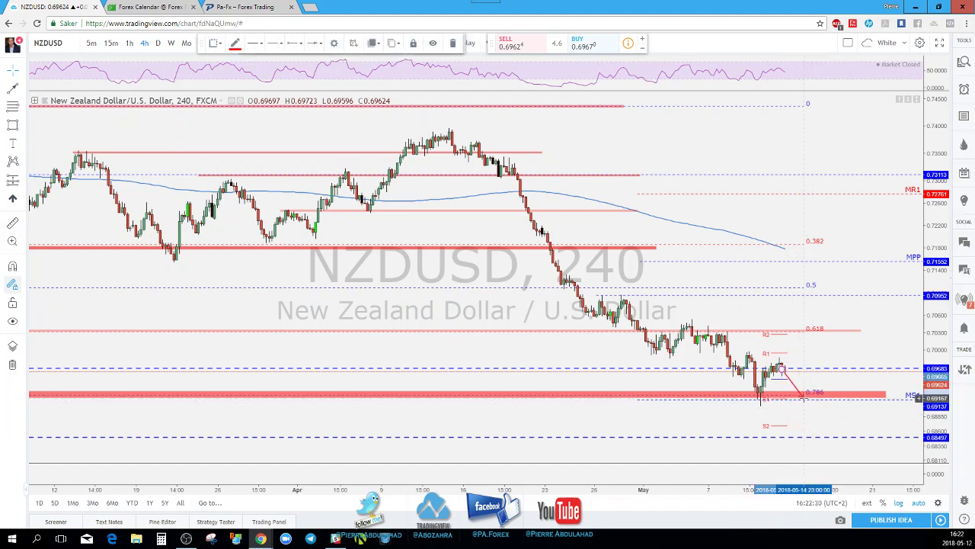
left_click(809, 400)
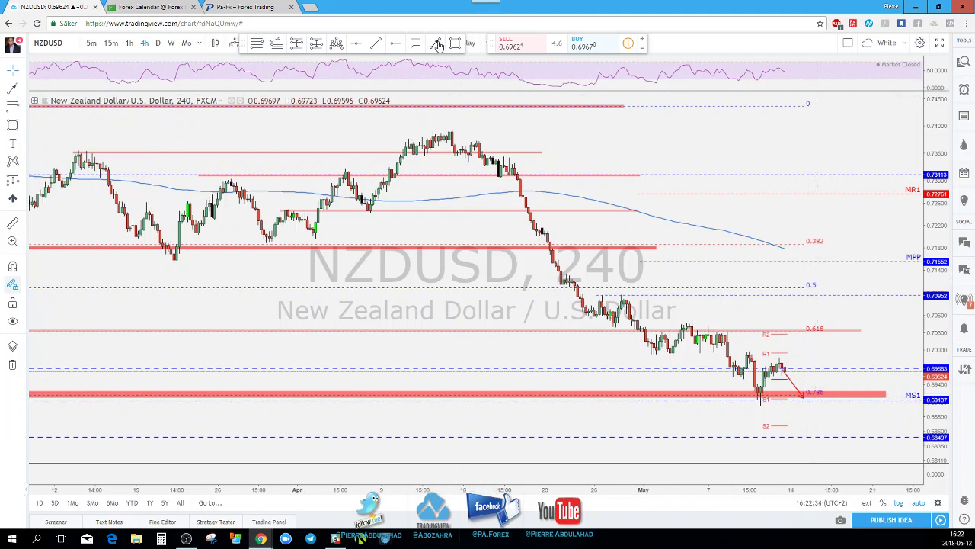
Step: Sketch red arrows from the 0.786 zone up to about 0.70018 and back to about 0.69789, and delete the whole red price path
left_click(805, 396)
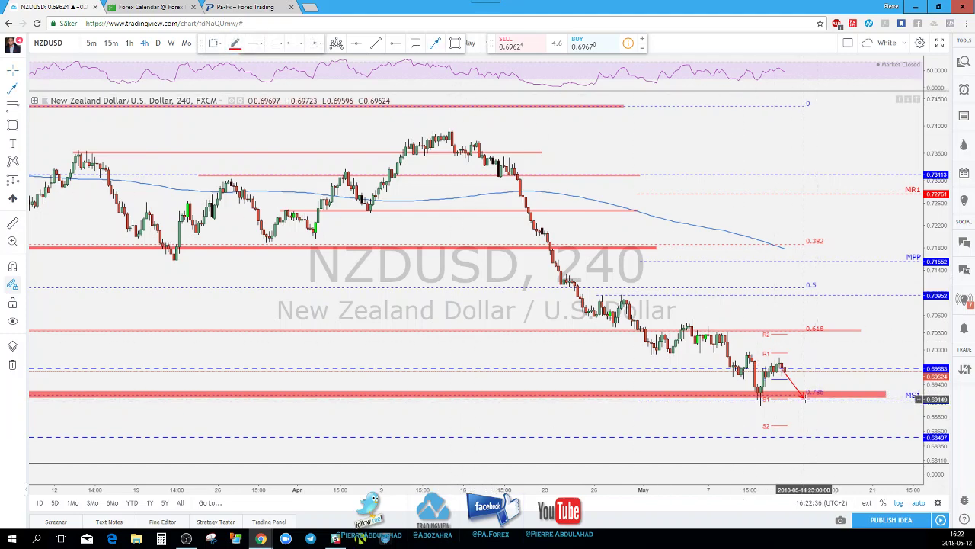
left_click(804, 397)
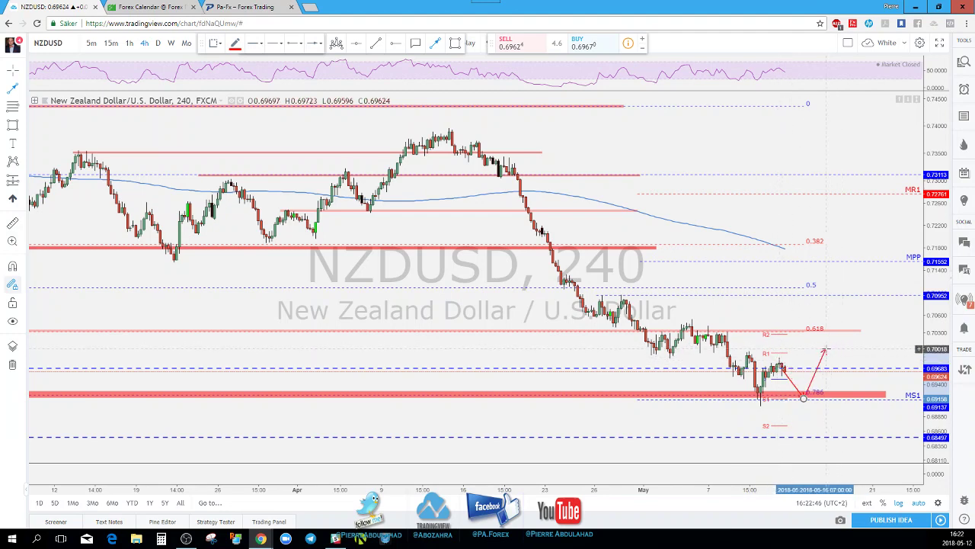
left_click(825, 349)
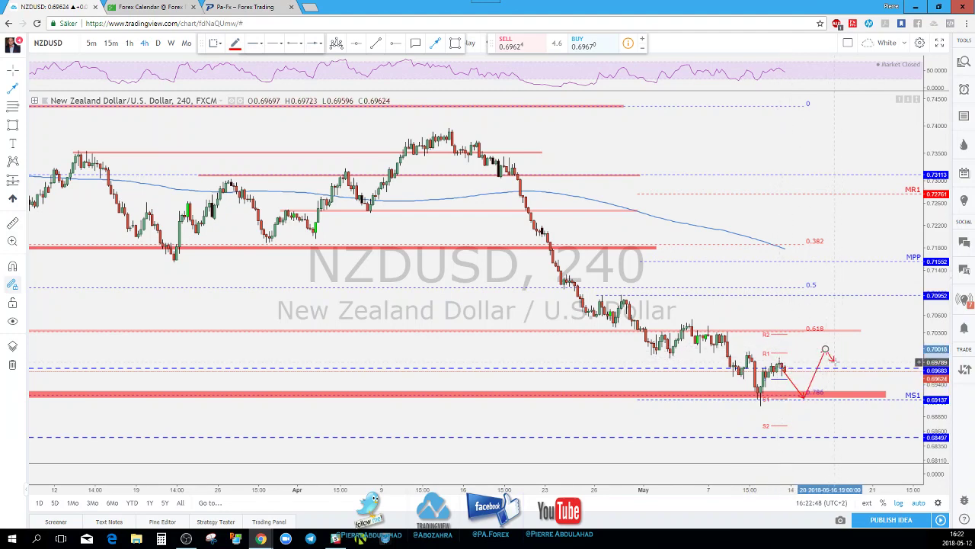
left_click(834, 361)
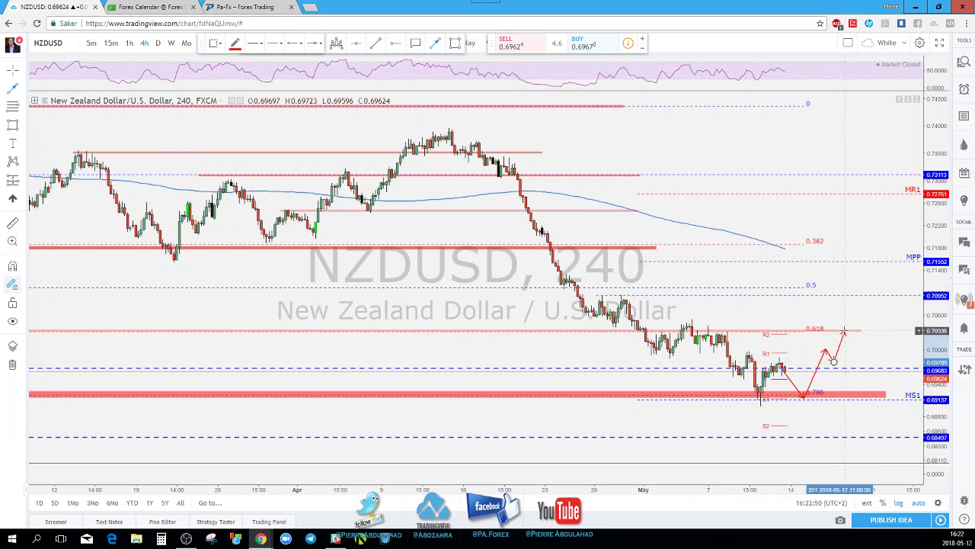
key("Escape")
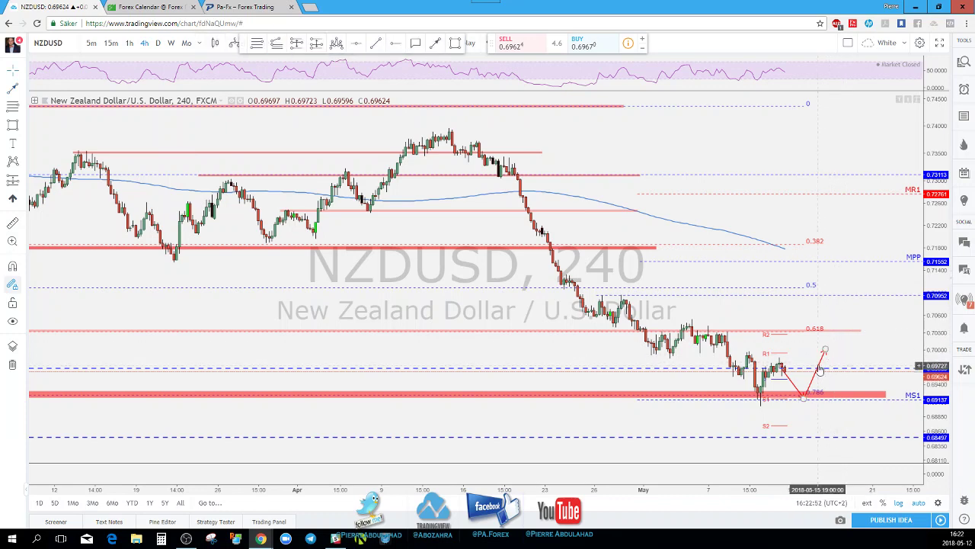
key("Delete")
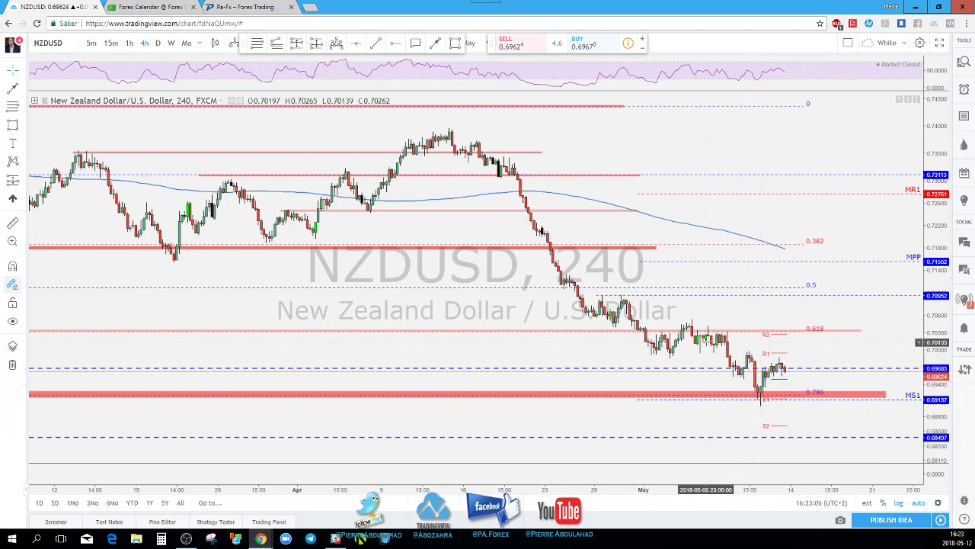
Step: Switch NZDUSD to the daily timeframe and examine the latest candles between the 0.618 and 0.786 retracements
left_click(159, 43)
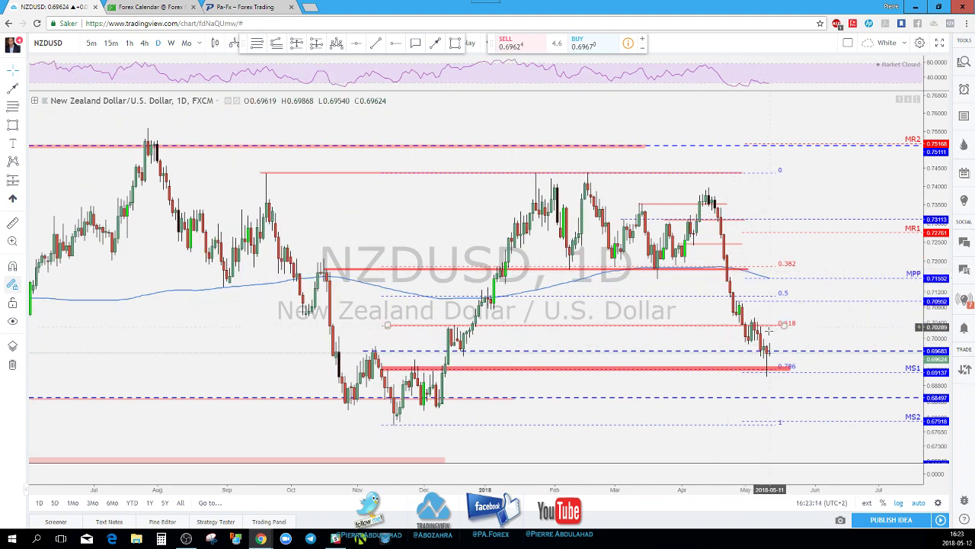
scroll(772, 315, "down", 1)
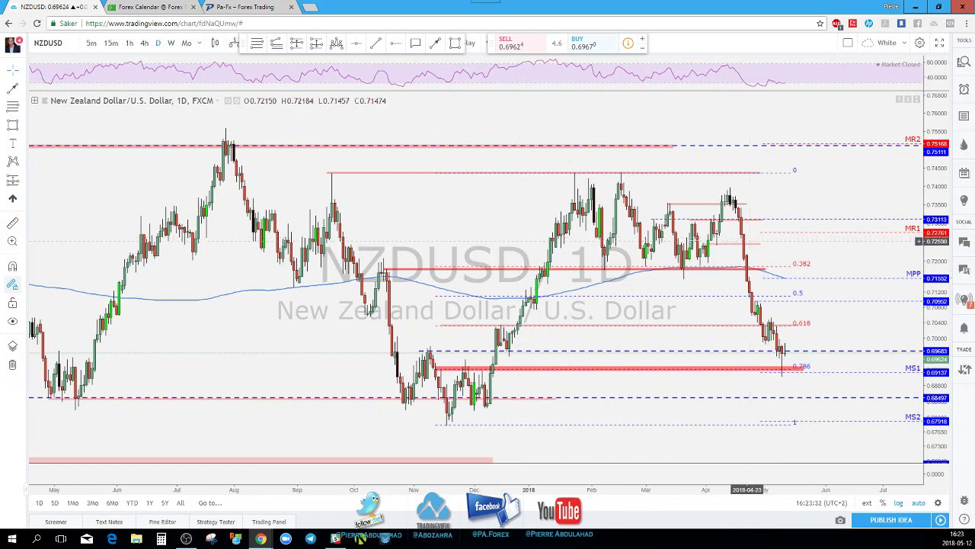
scroll(697, 266, "up", 1)
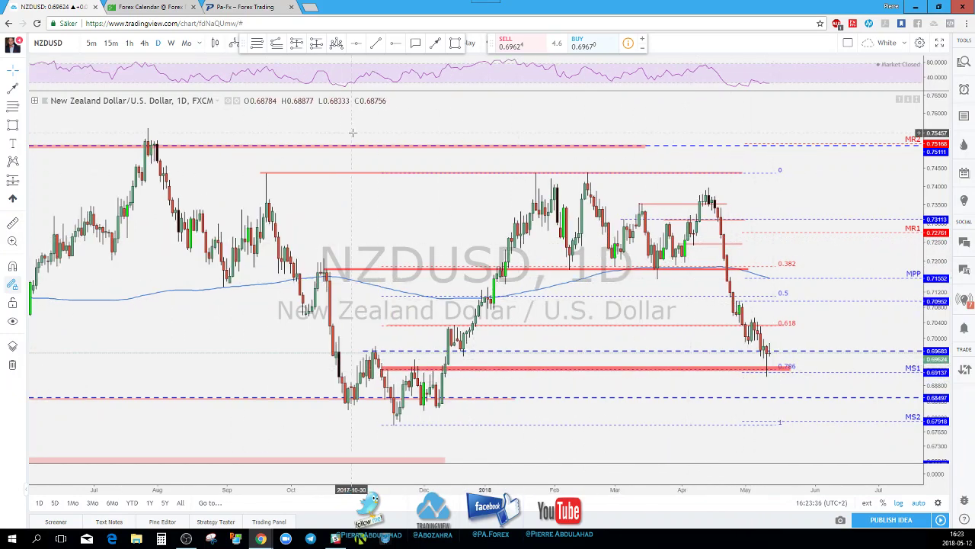
Step: Open USDCAD and examine its daily and 4-hour candles around the 1.30000 level, the 1.28203 zone, the moving average and MPP
key("space")
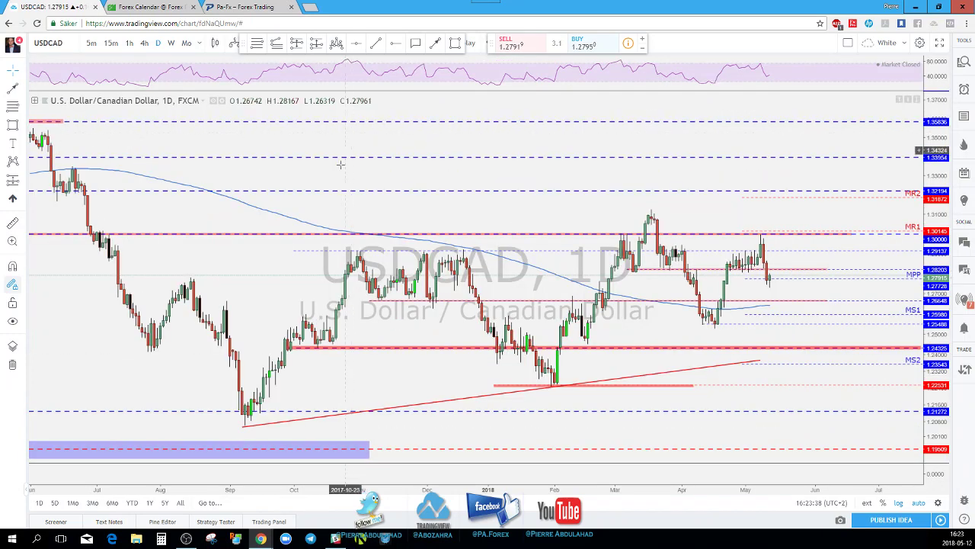
scroll(457, 216, "up", 1)
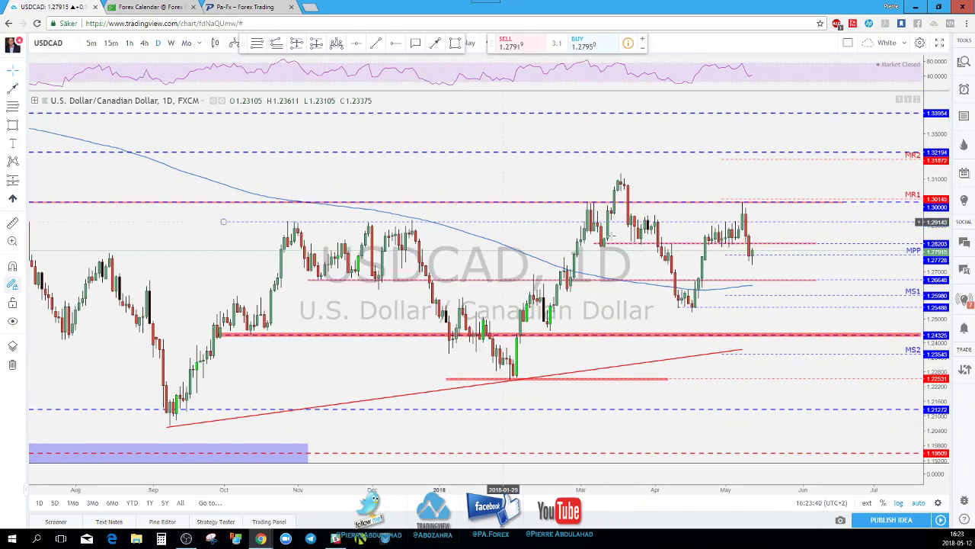
left_click(145, 44)
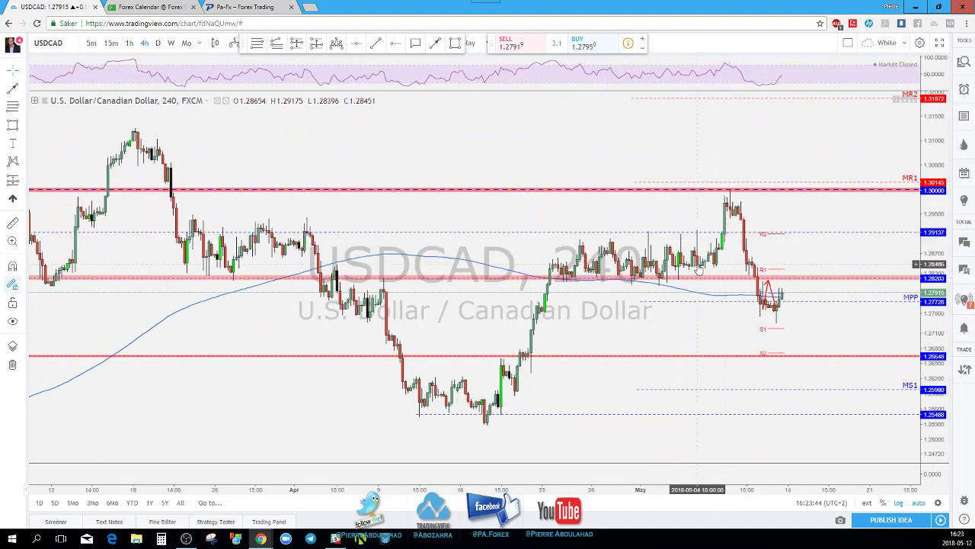
scroll(716, 255, "down", 1)
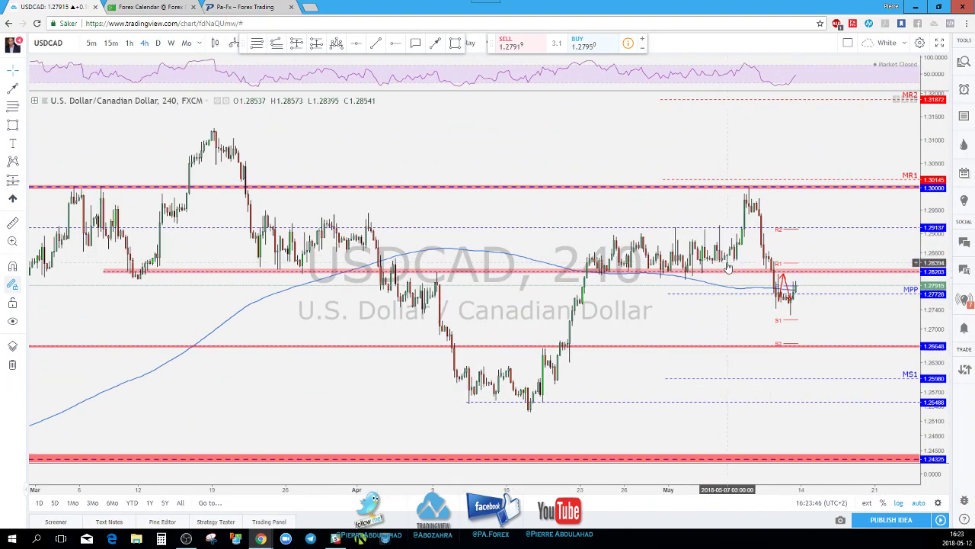
scroll(710, 264, "up", 1)
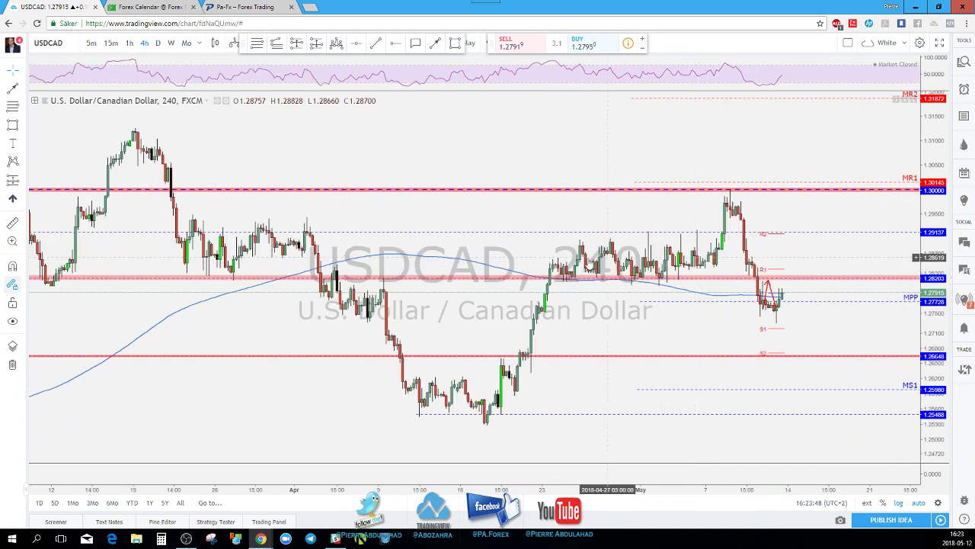
scroll(602, 228, "up", 1)
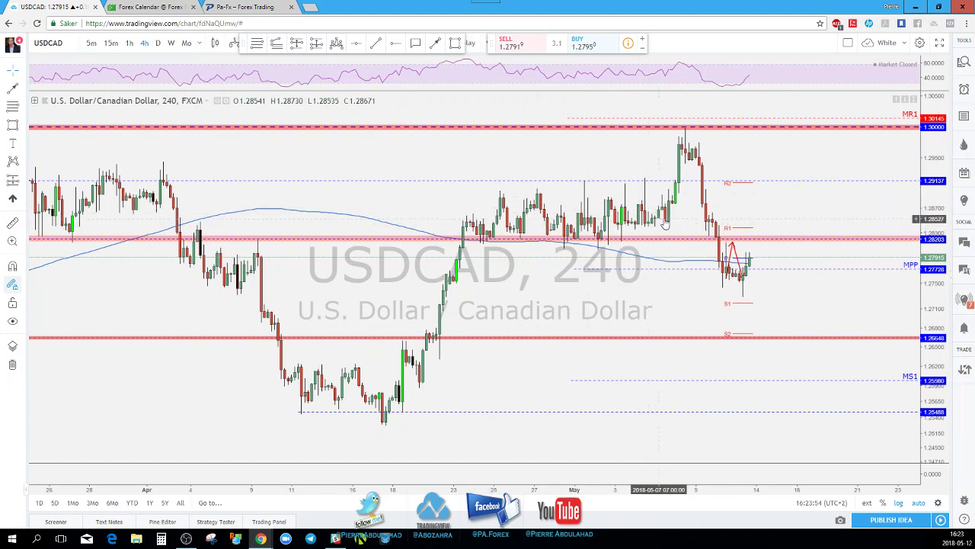
scroll(668, 226, "down", 2)
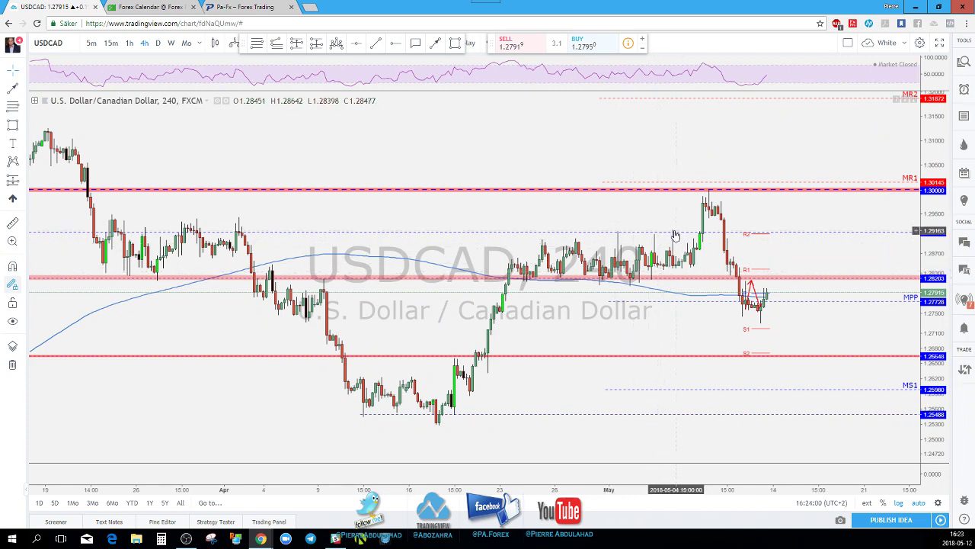
scroll(670, 233, "up", 2)
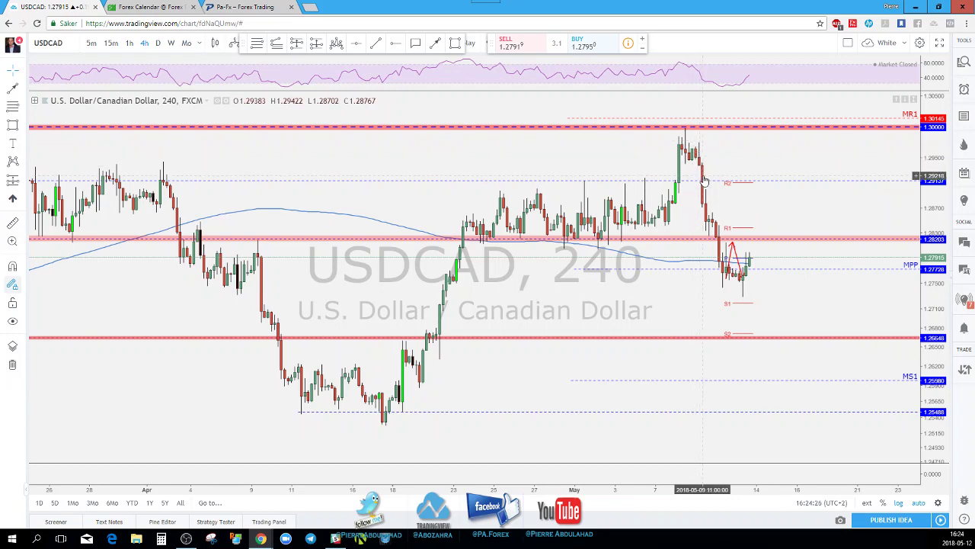
scroll(688, 144, "down", 2)
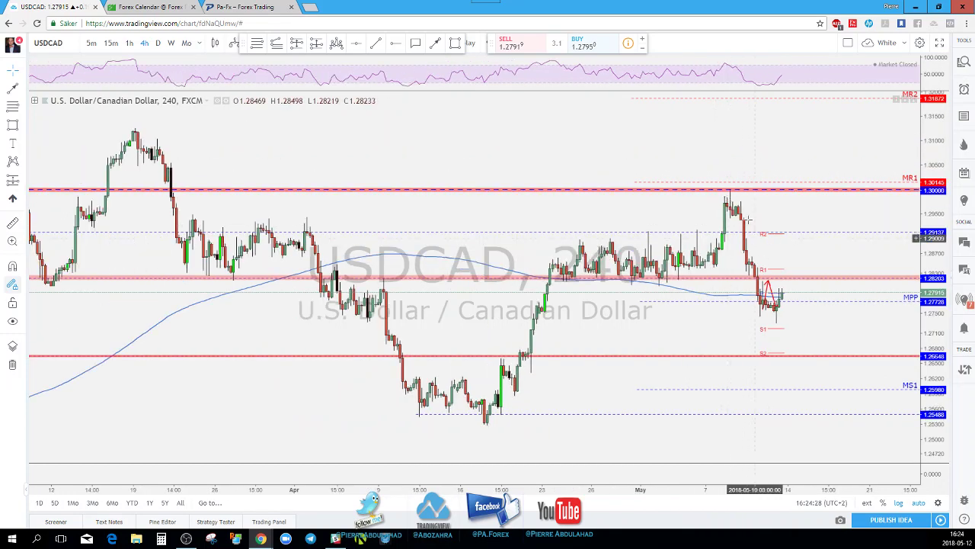
scroll(754, 221, "down", 3)
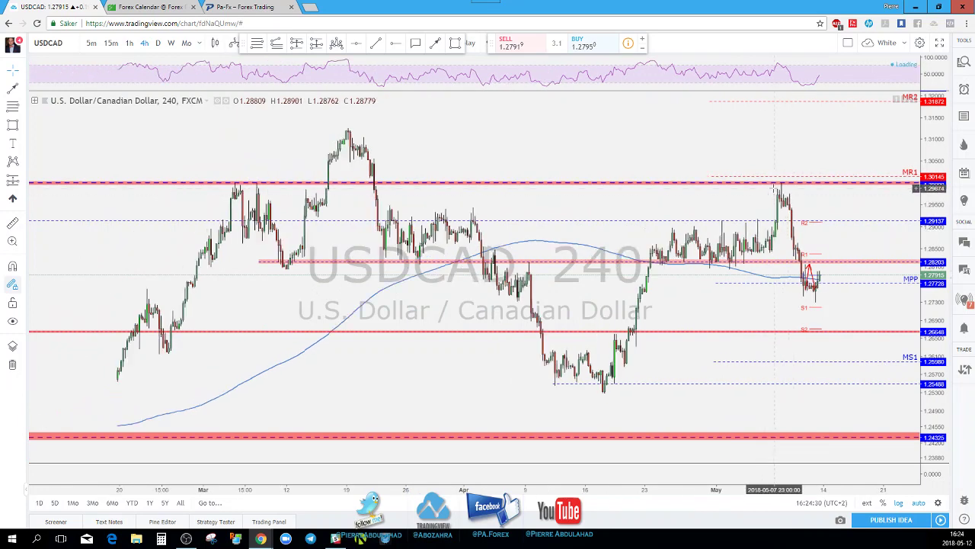
scroll(777, 189, "down", 1)
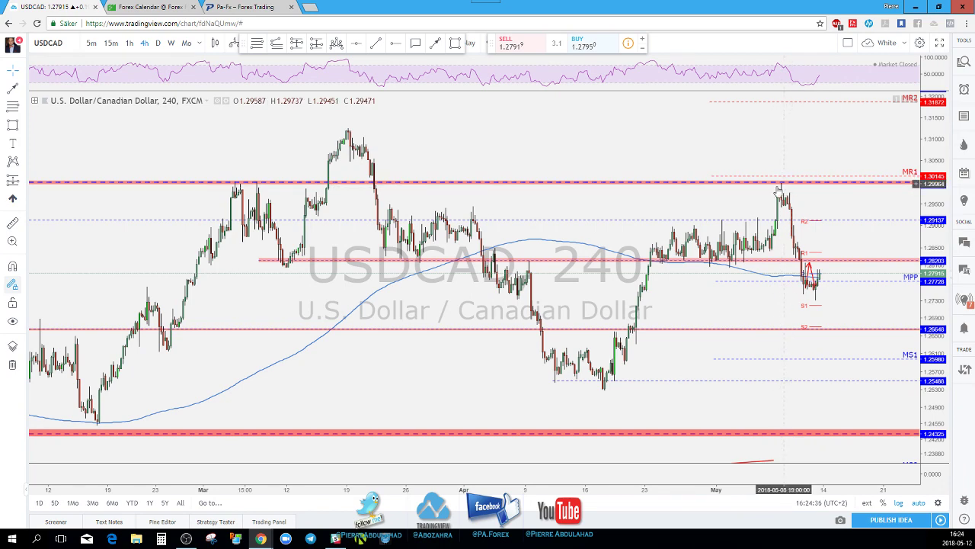
Step: Examine the USDCAD 4-hour candles between the 1.30000 level, the 1.28203 zone and MPP
scroll(777, 185, "down", 2)
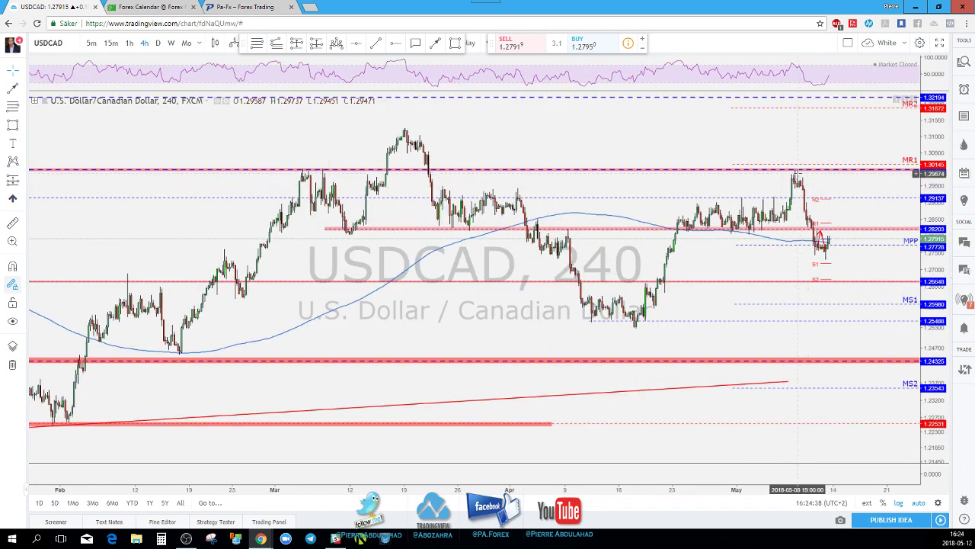
scroll(792, 182, "up", 2)
scroll(793, 182, "up", 1)
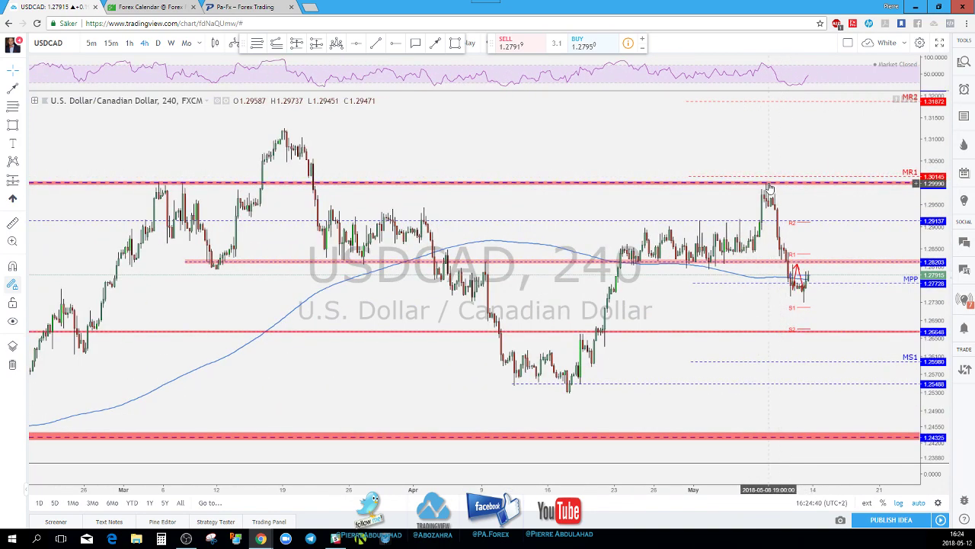
scroll(770, 187, "up", 1)
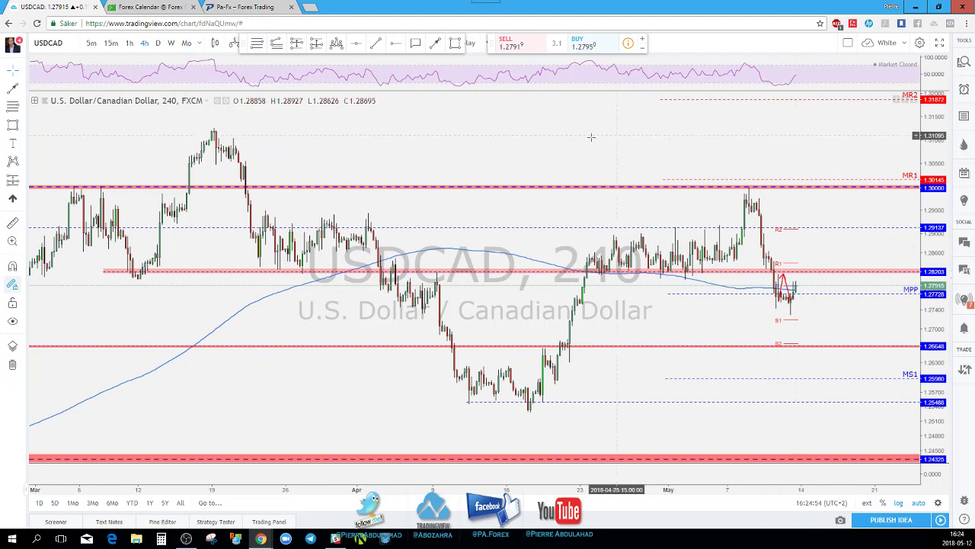
scroll(649, 157, "up", 2)
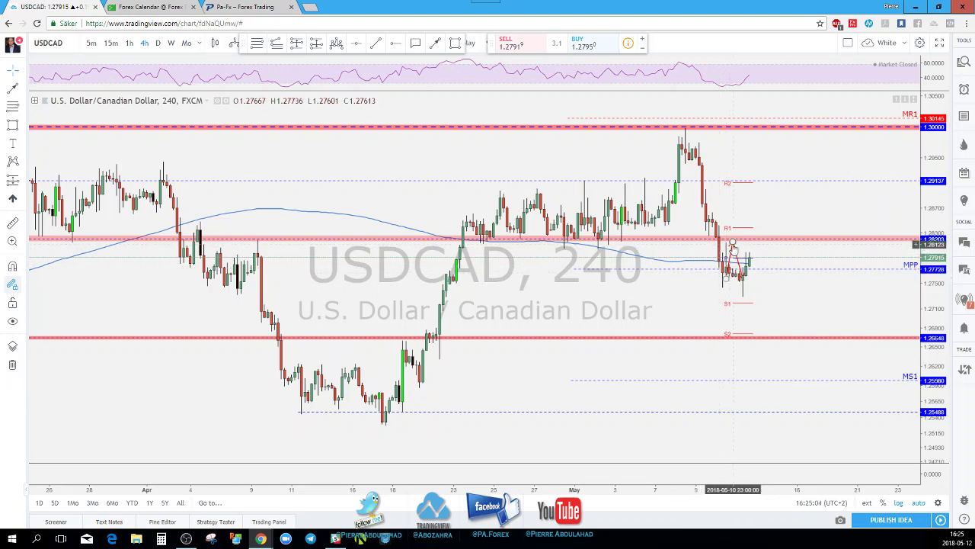
Step: Switch USDCAD to the 1-hour timeframe and delete the existing red arrow path between the 1.28203 zone and MPP
left_click(128, 43)
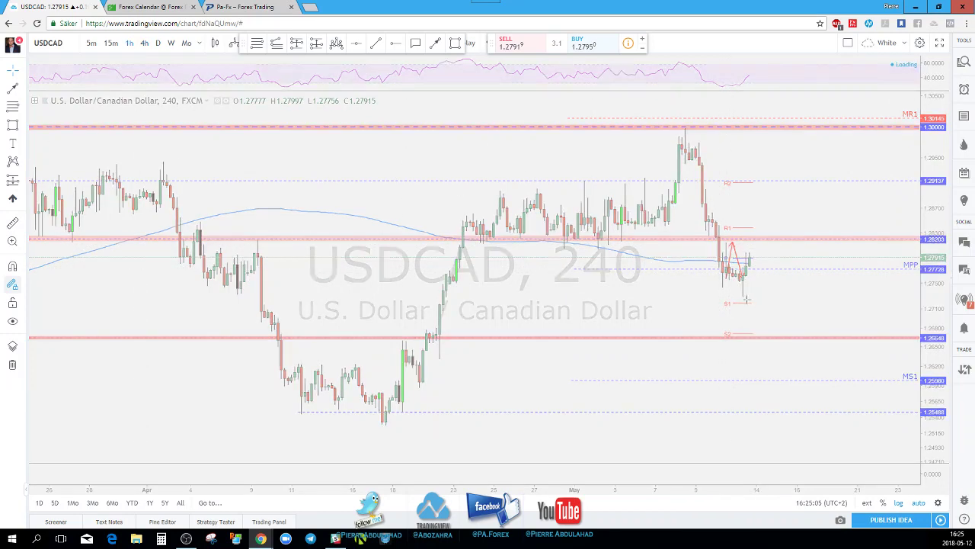
scroll(736, 319, "down", 3)
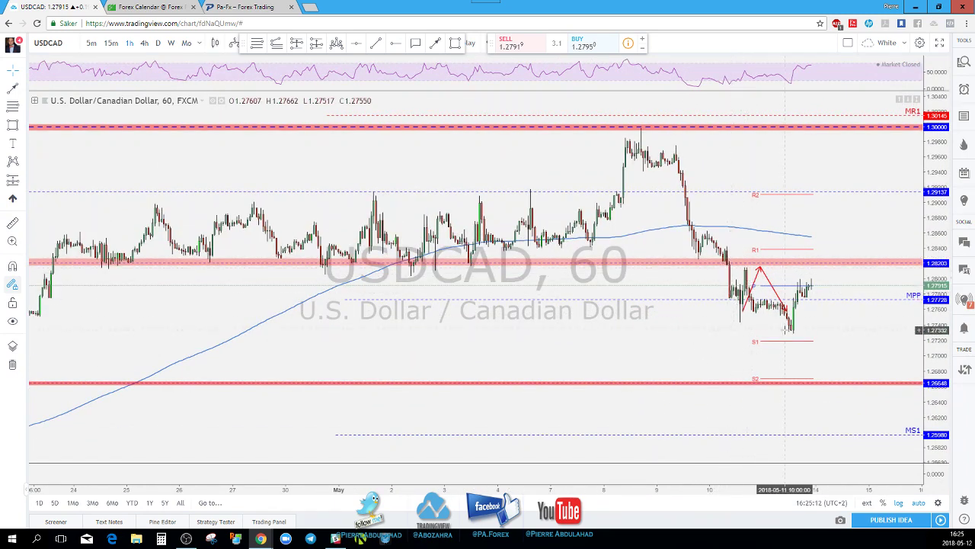
left_click(770, 283)
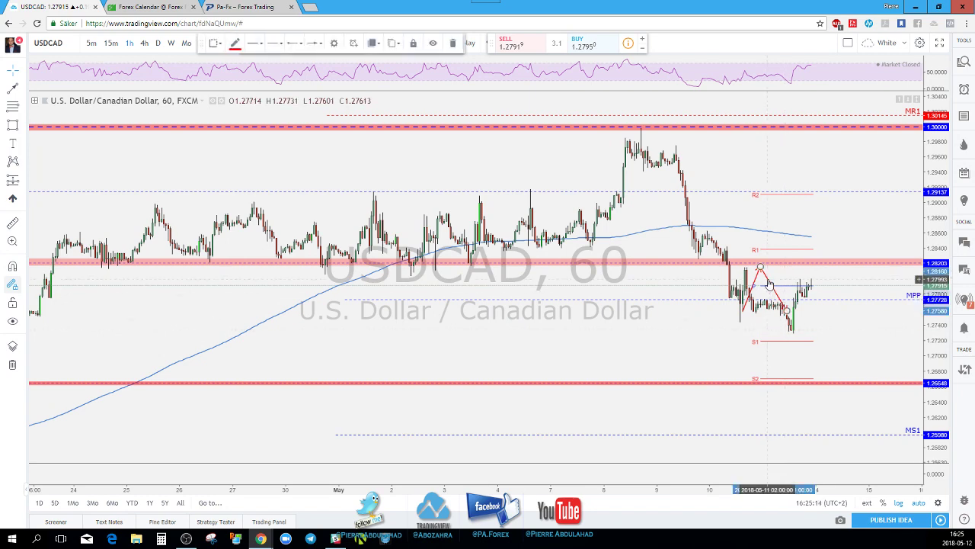
key("Delete")
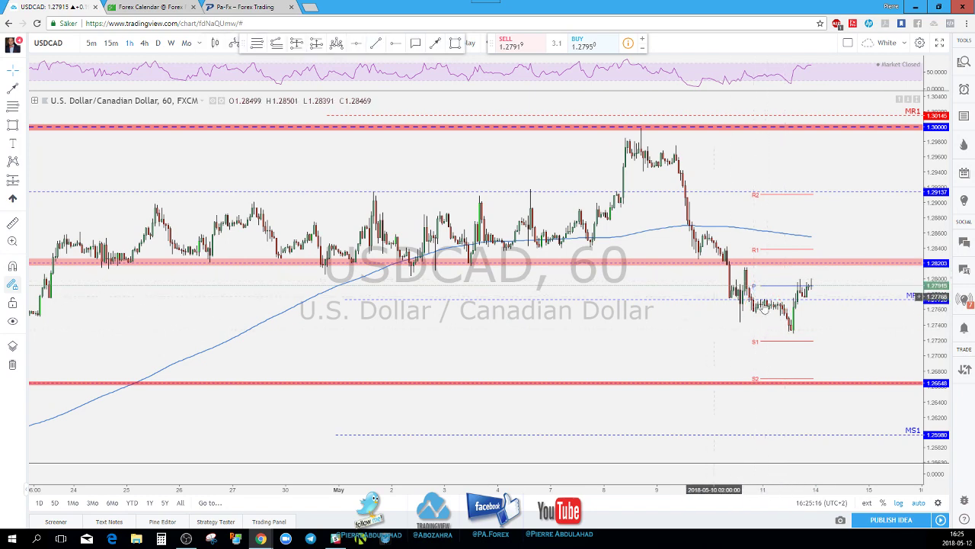
Step: Sketch a red arrow path from the 11 May low up to the P pivot, back to about 1.27744, and up into the 1.28203 zone
scroll(800, 297, "down", 1)
scroll(872, 290, "down", 1)
scroll(872, 290, "up", 1)
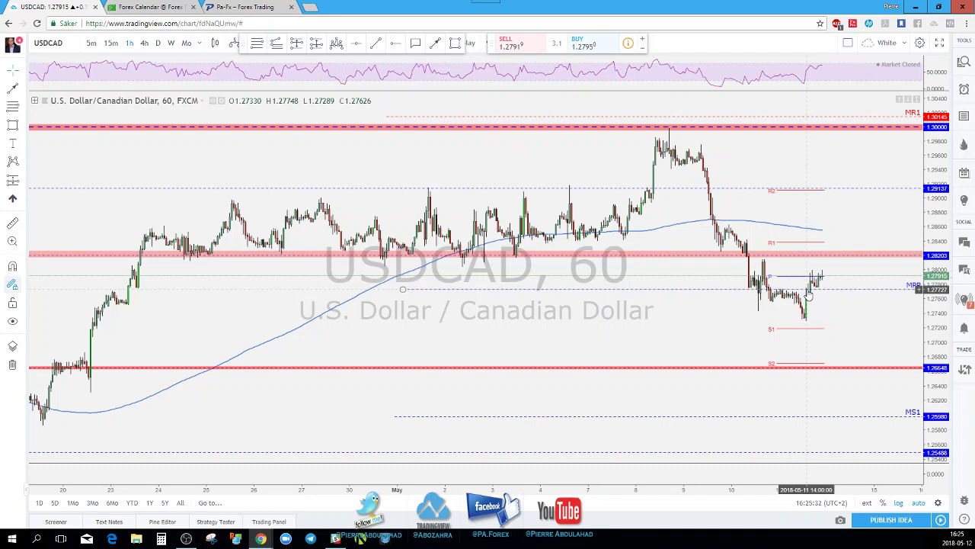
scroll(810, 297, "up", 3)
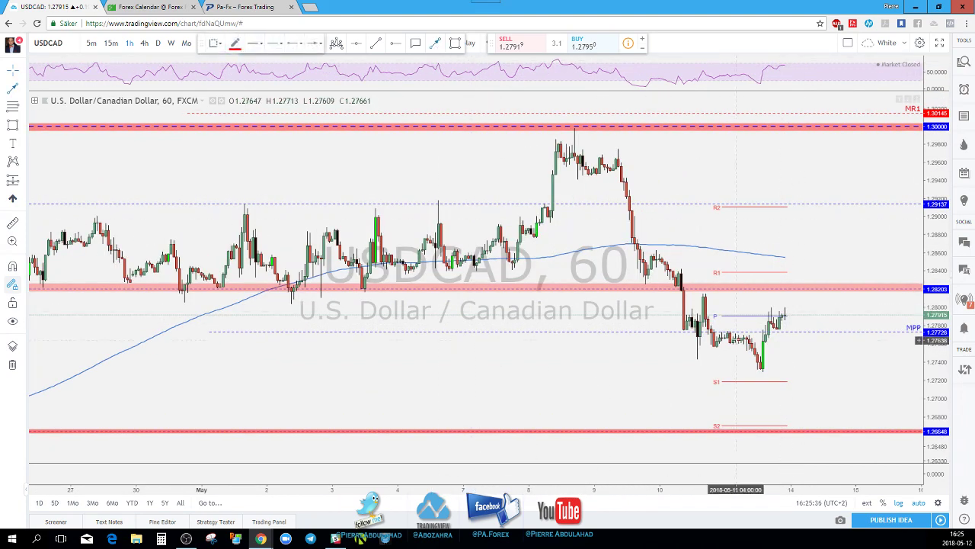
mouse_move(763, 369)
left_mouse_down()
mouse_move(768, 308)
mouse_move(779, 330)
mouse_move(794, 290)
left_mouse_up()
scroll(794, 290, "down", 3)
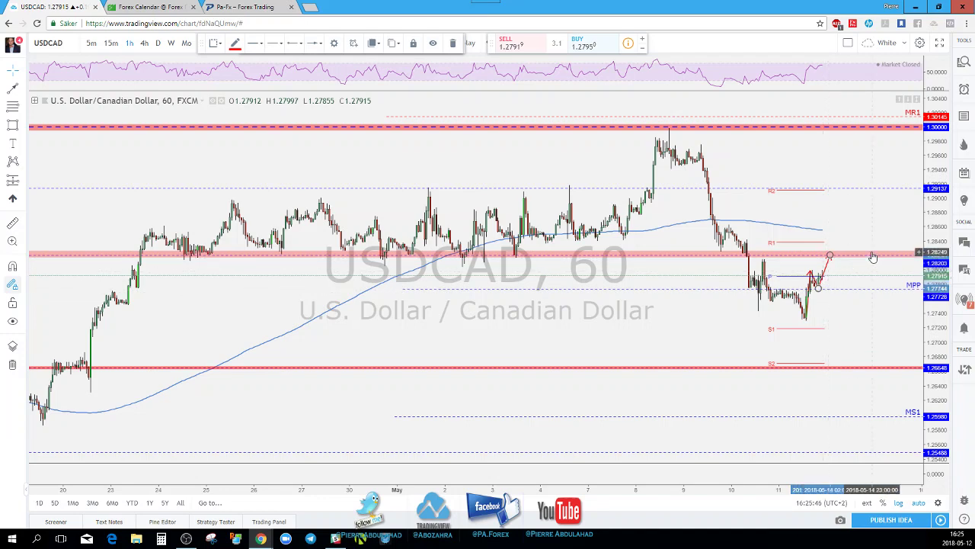
scroll(870, 257, "down", 1)
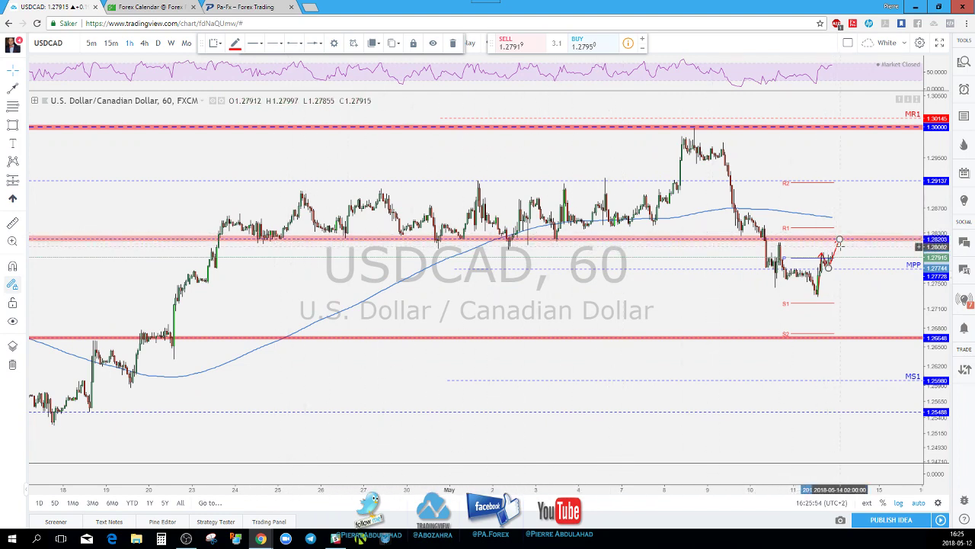
Step: Try to add a red arrow from the 1.28203 zone down to MPP, and delete the whole red arrow path
left_click(400, 131)
left_click(492, 238)
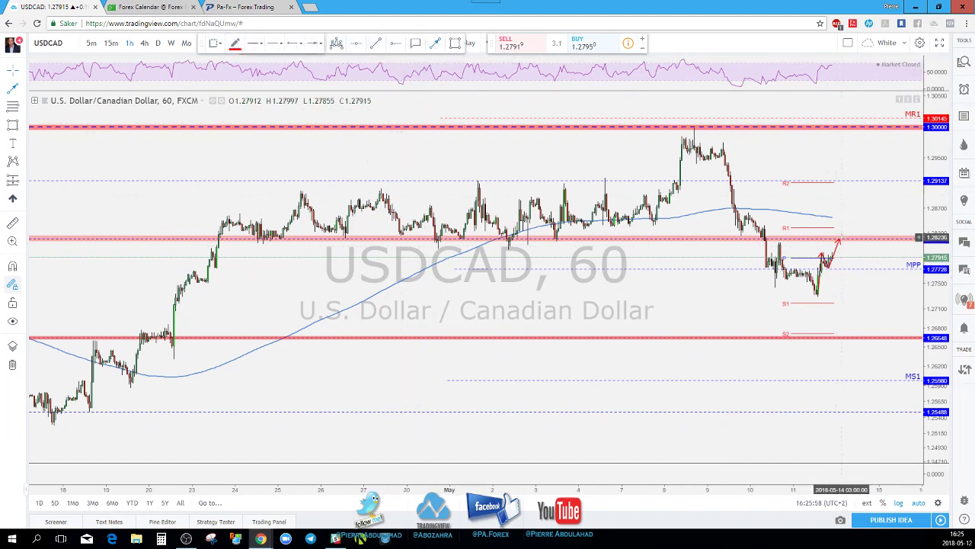
left_click(838, 240)
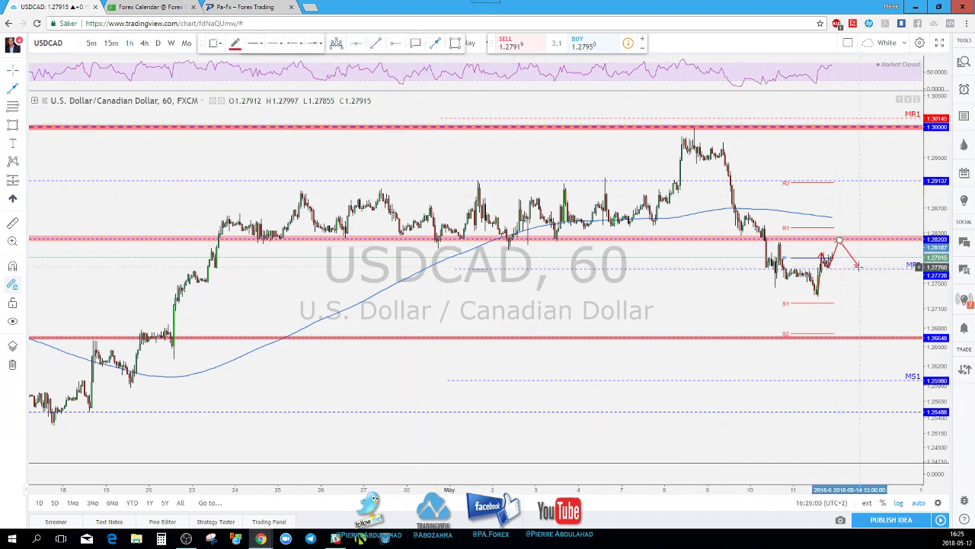
double_click(838, 242)
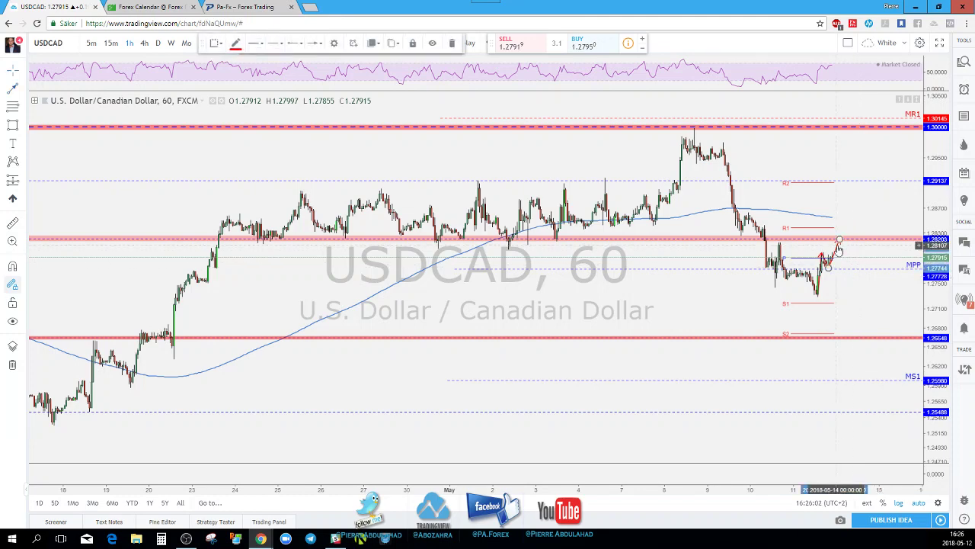
key("Escape")
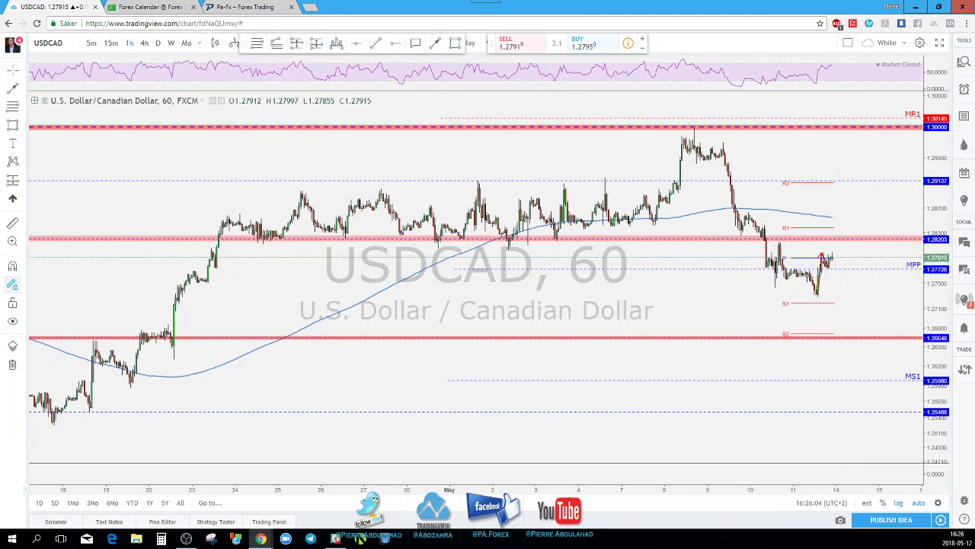
left_click(826, 262)
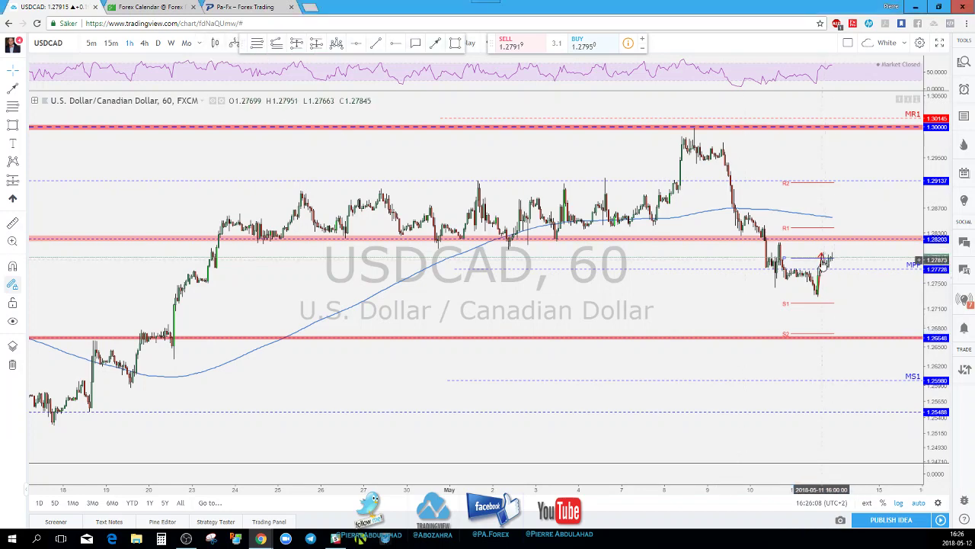
key("Escape")
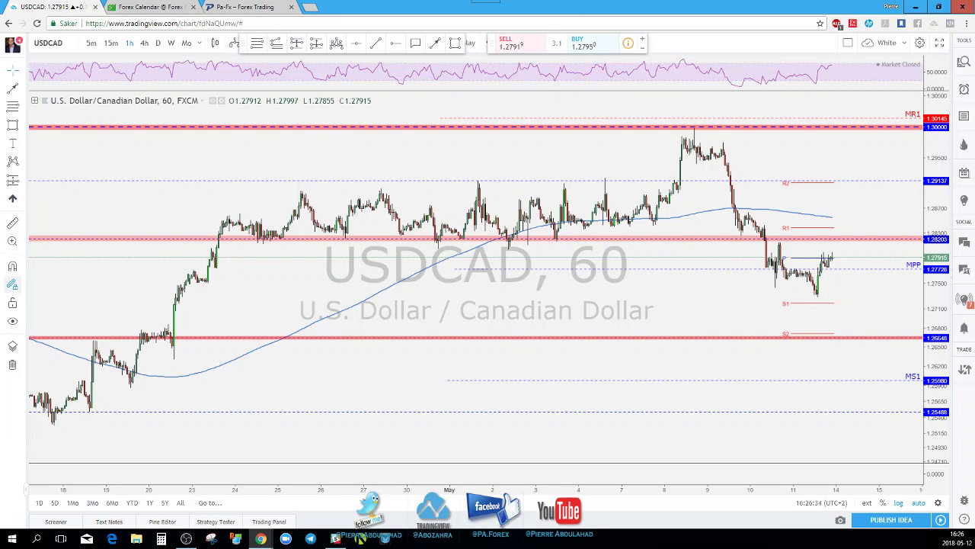
Step: Sketch a red arrow from the latest candle up to about 1.28195, try a second one down to the 1.26648 zone, and delete the sketch
scroll(811, 328, "up", 3)
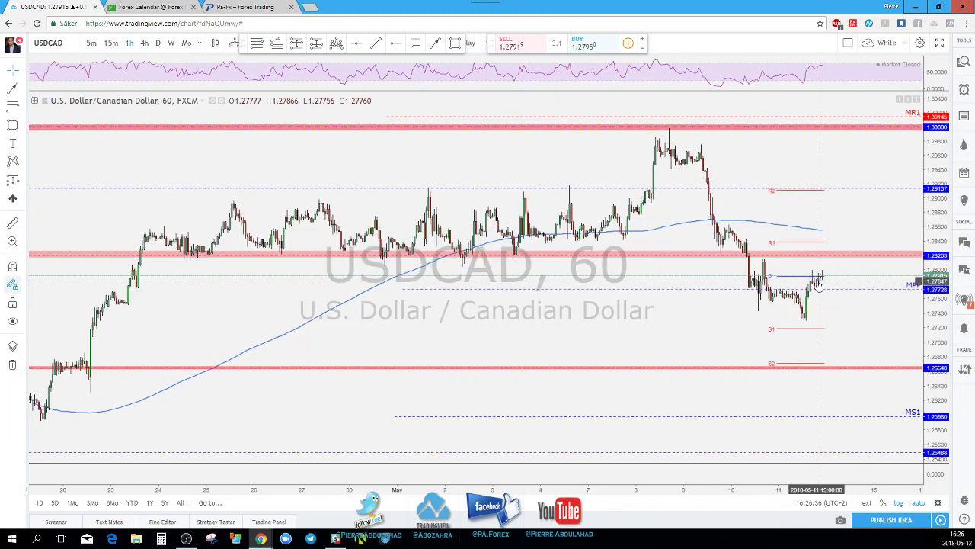
left_click_drag(809, 336, 880, 333)
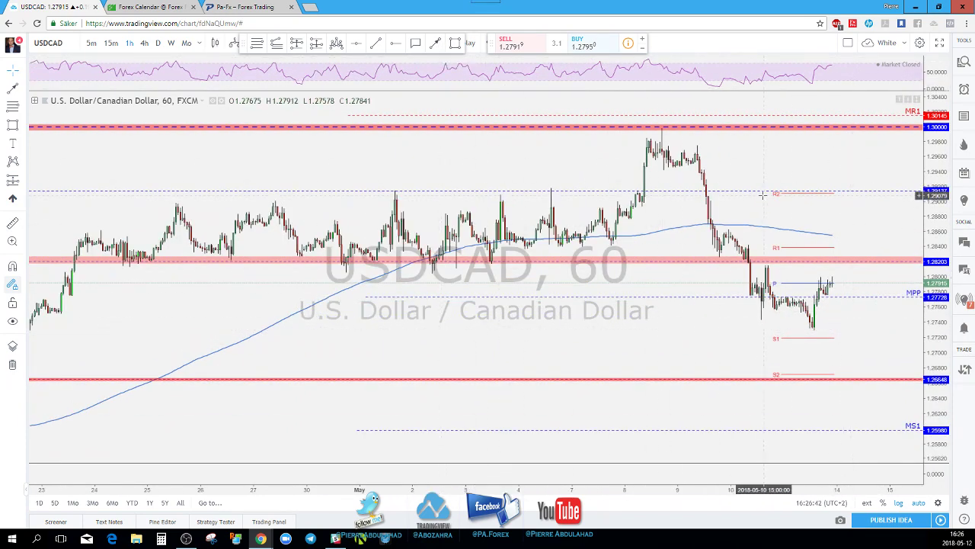
scroll(760, 194, "down", 2)
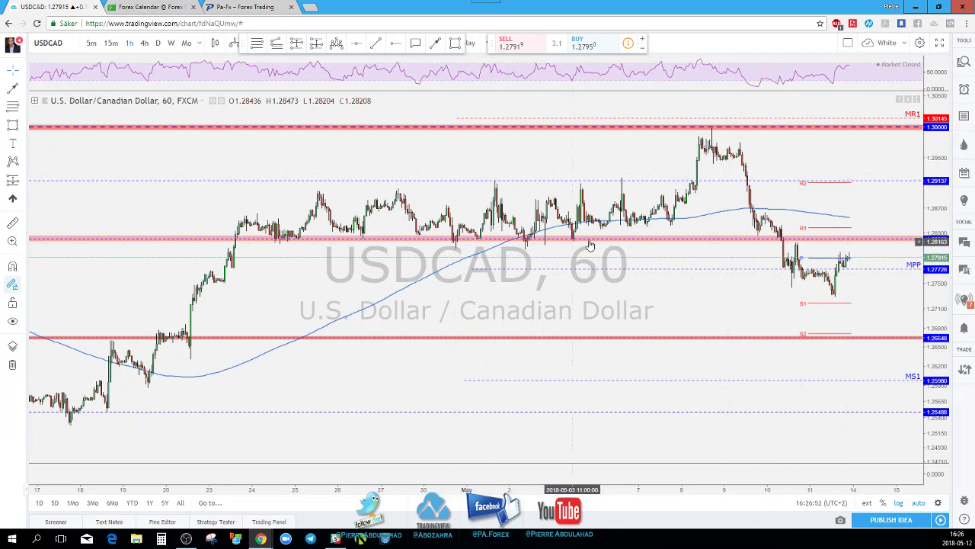
left_click(435, 42)
left_click(850, 259)
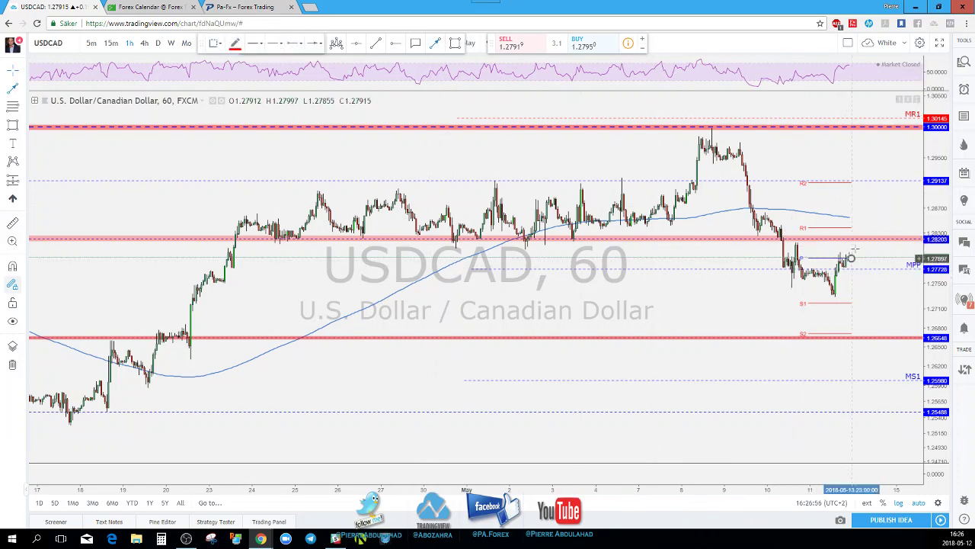
left_click(860, 240)
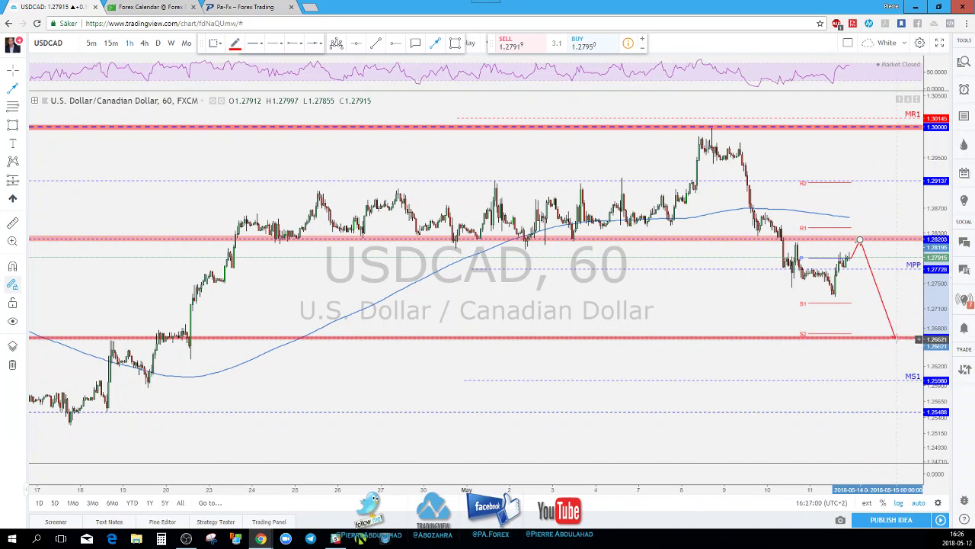
key("Escape")
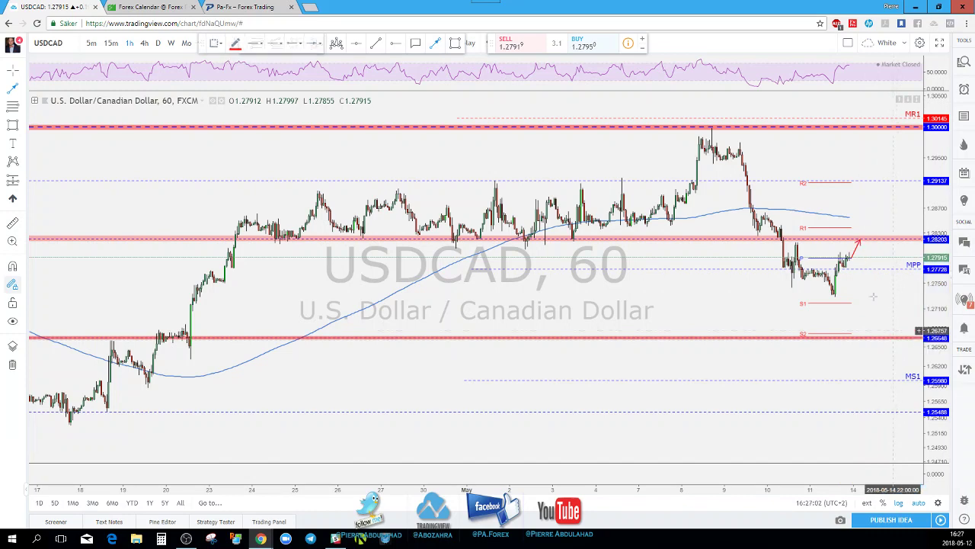
left_click(857, 253)
key("Delete")
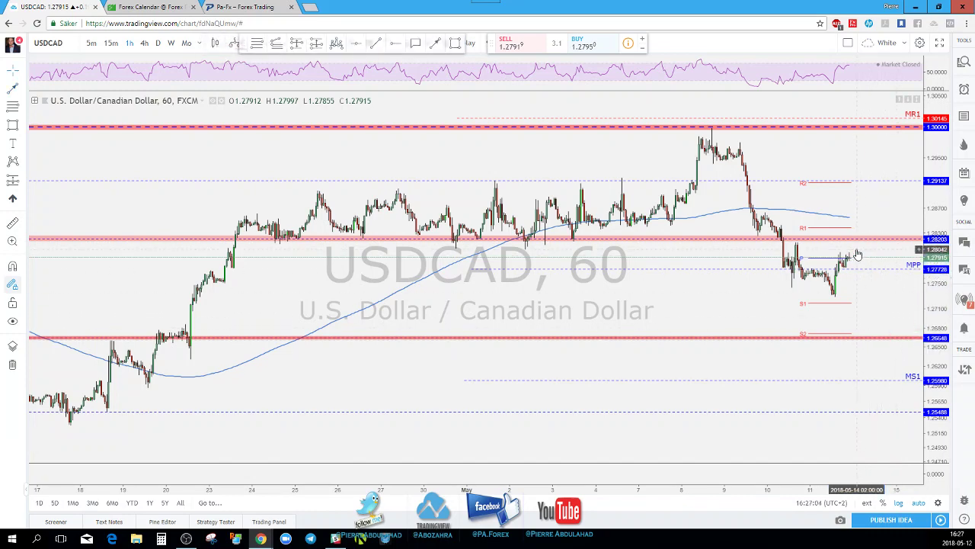
Step: Open USDJPY and examine its latest daily candles around the moving average and the 0.5 retracement
left_click(159, 42)
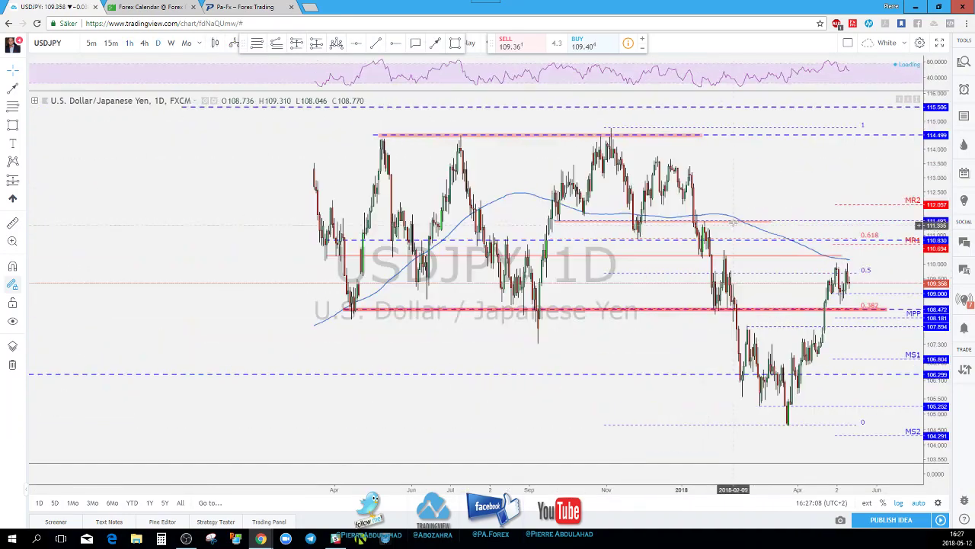
scroll(722, 228, "up", 3)
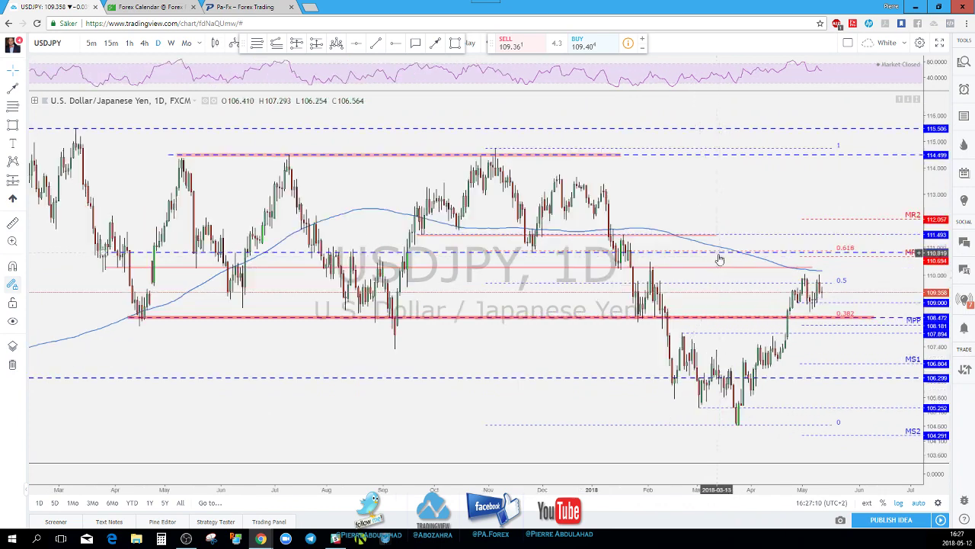
scroll(737, 282, "up", 3)
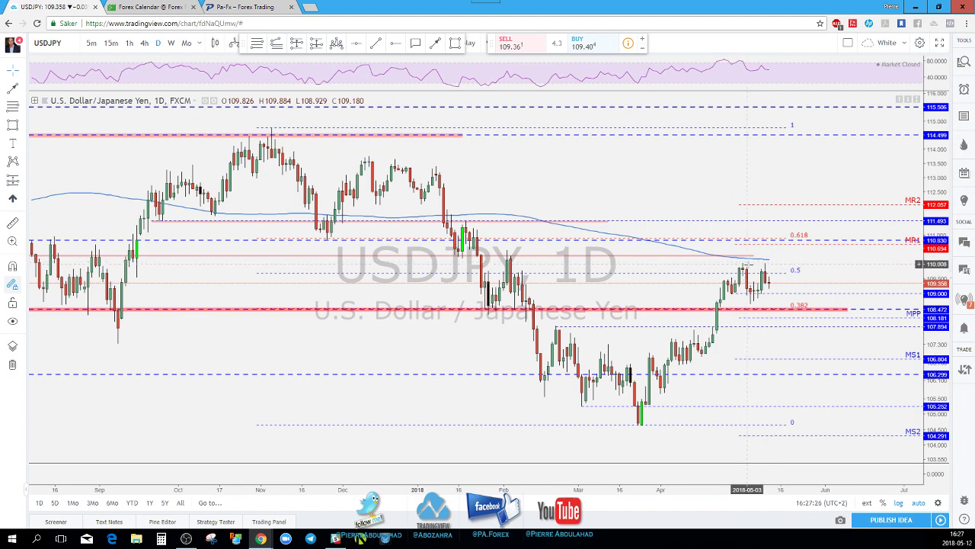
scroll(747, 263, "up", 3)
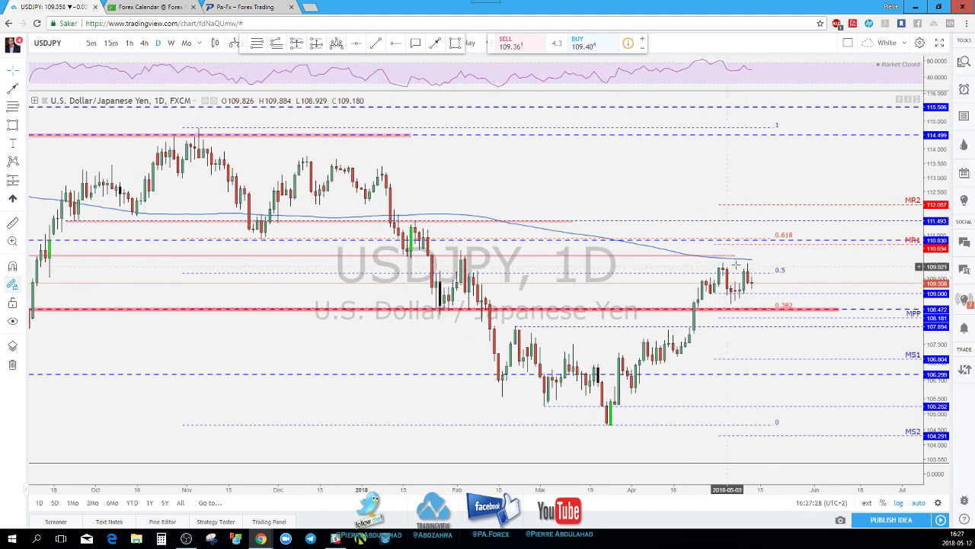
scroll(726, 269, "down", 1)
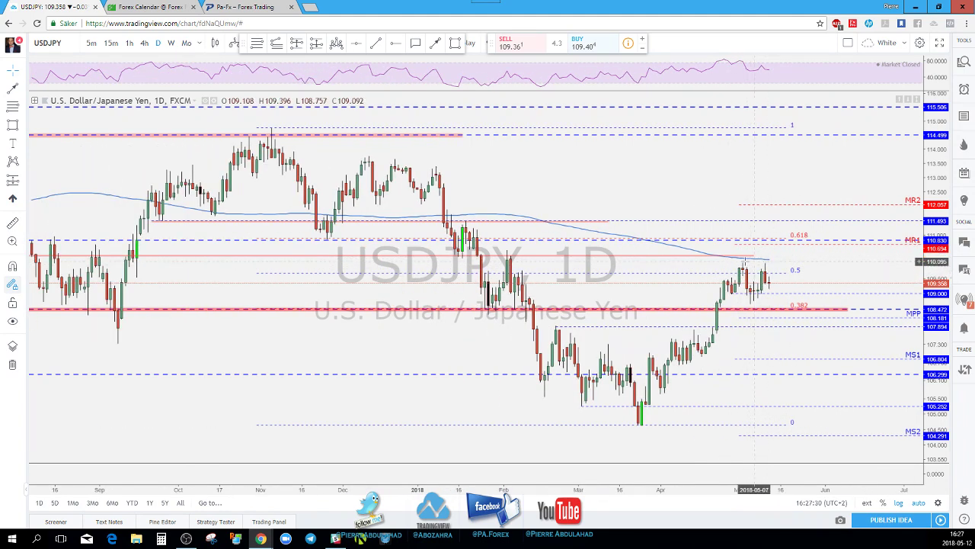
scroll(756, 262, "down", 1)
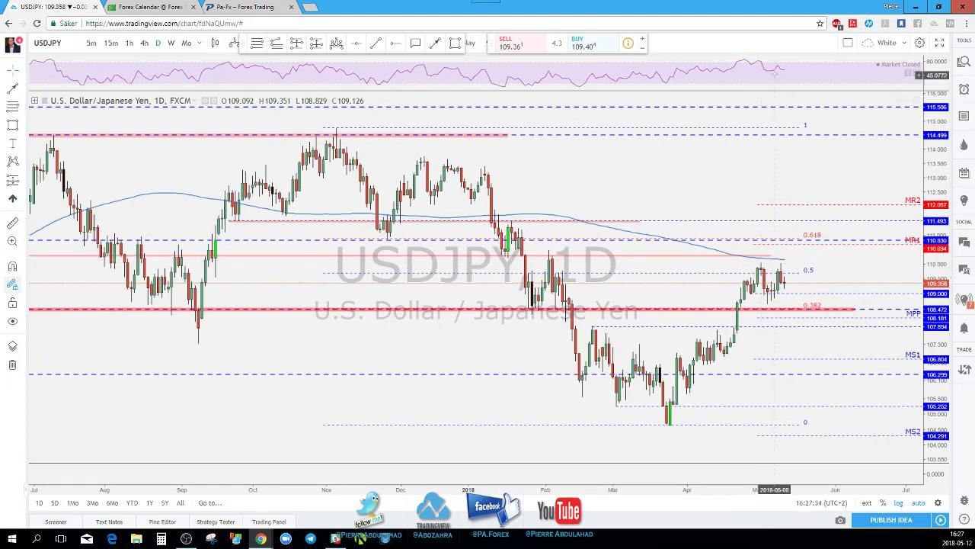
Step: Draw a red trend line across the falling RSI peaks from late April to 10 May 2018 and compare it with the daily price highs
left_click(375, 44)
left_click(742, 58)
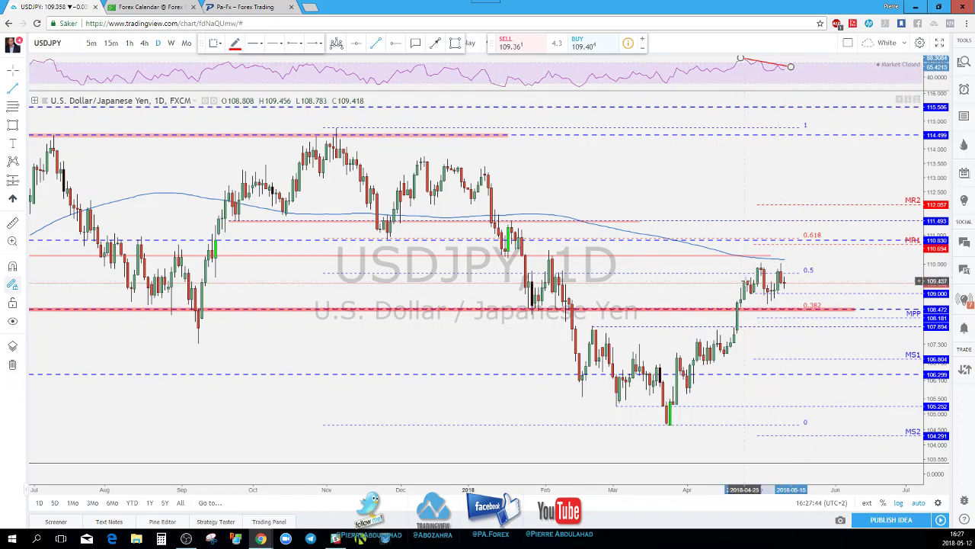
left_click(744, 278)
left_click(785, 259)
scroll(785, 252, "up", 1)
scroll(784, 250, "down", 1)
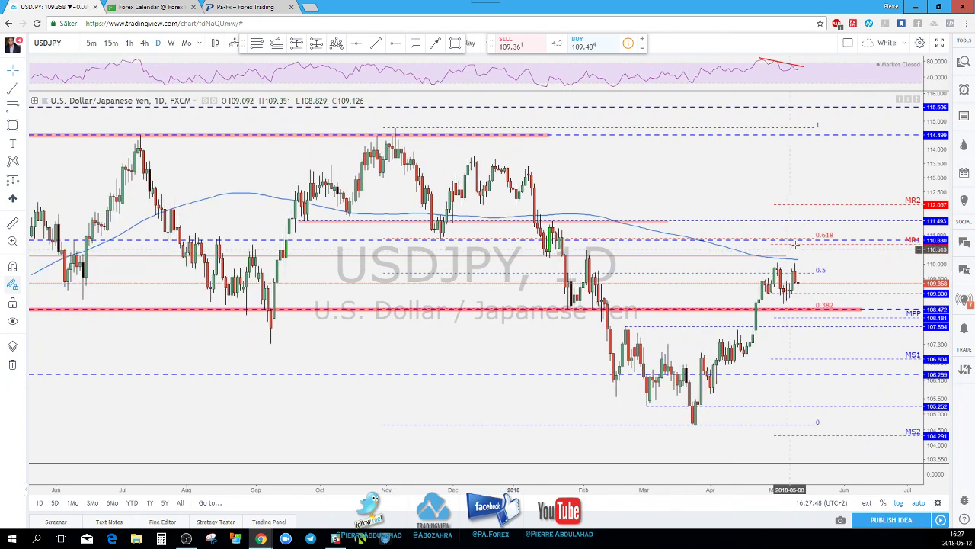
scroll(806, 243, "down", 1)
scroll(807, 240, "down", 3)
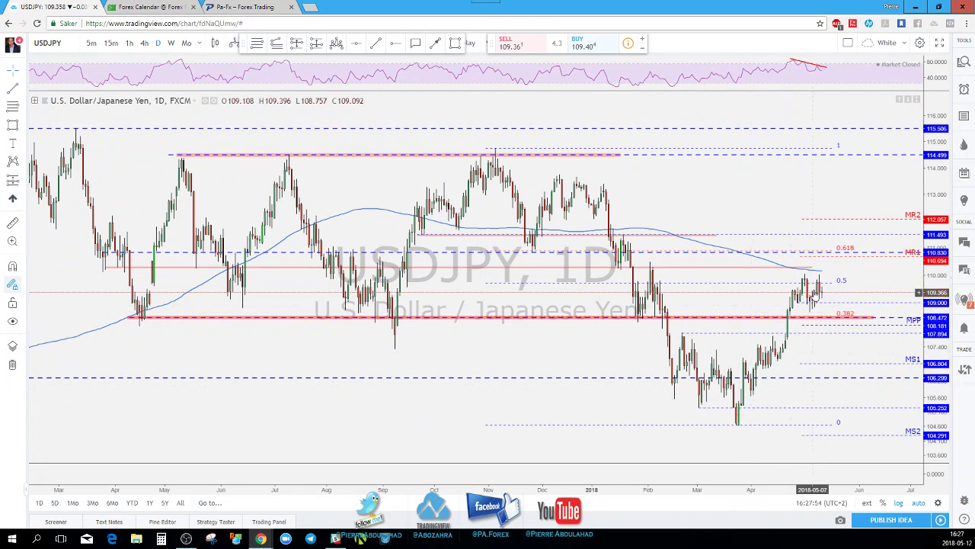
scroll(800, 314, "up", 2)
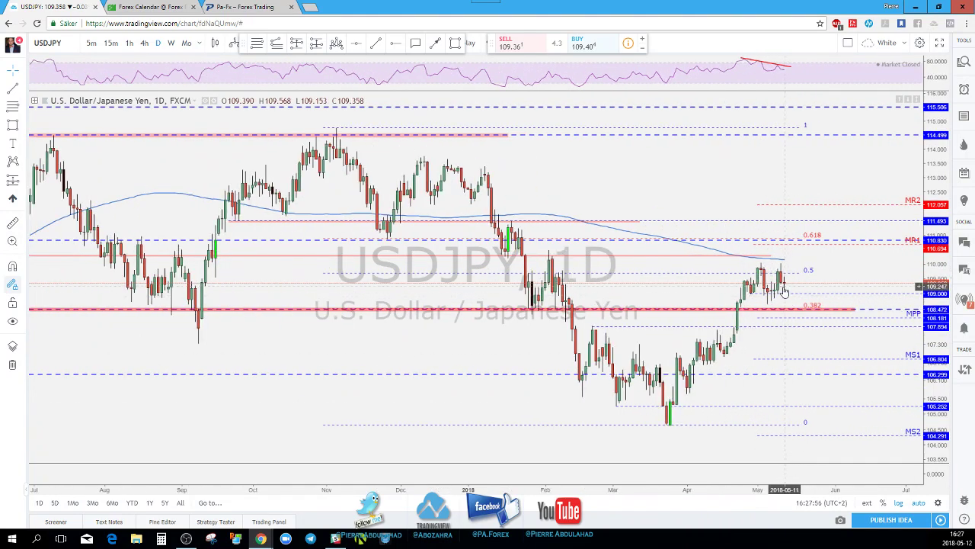
Step: Examine the latest USDJPY daily candles between the moving average and the 108.472 zone
scroll(781, 284, "up", 1)
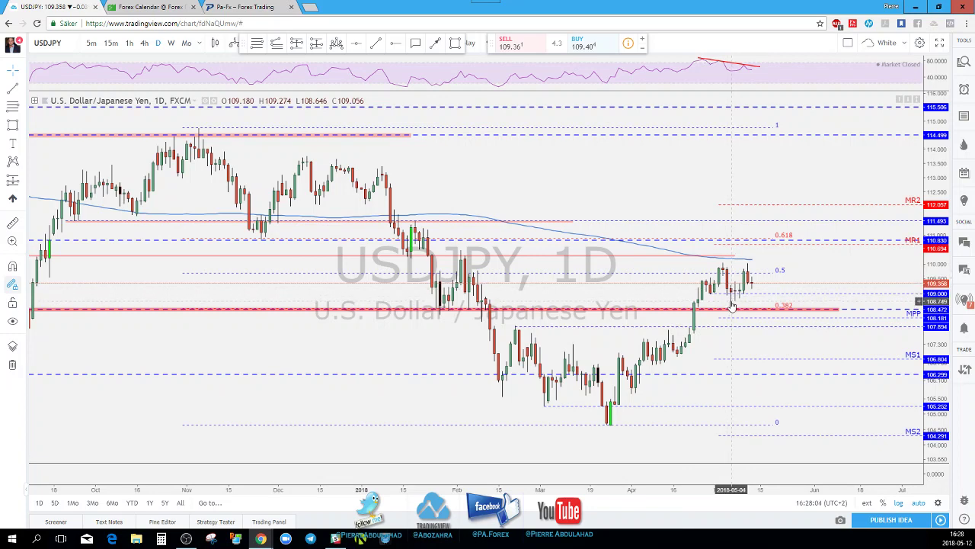
scroll(734, 308, "up", 1)
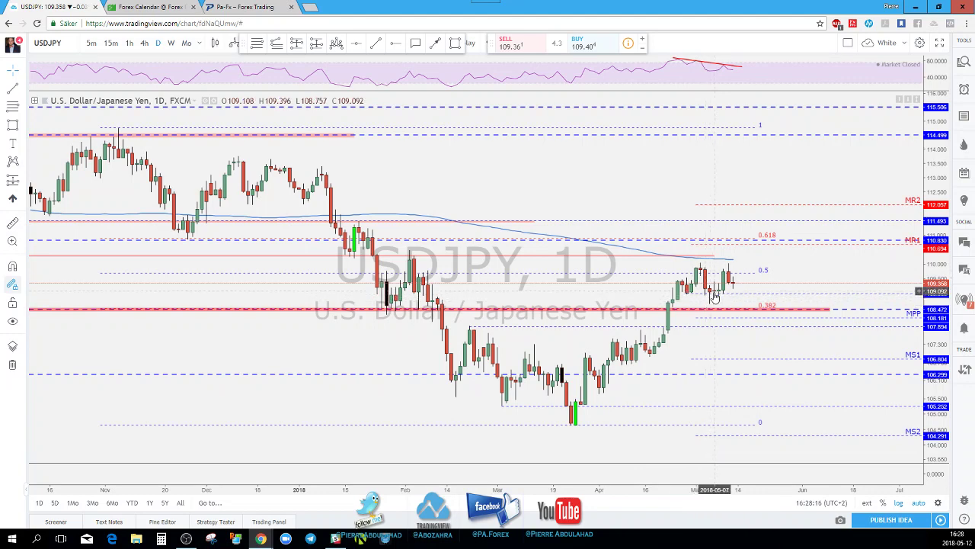
scroll(714, 297, "up", 1)
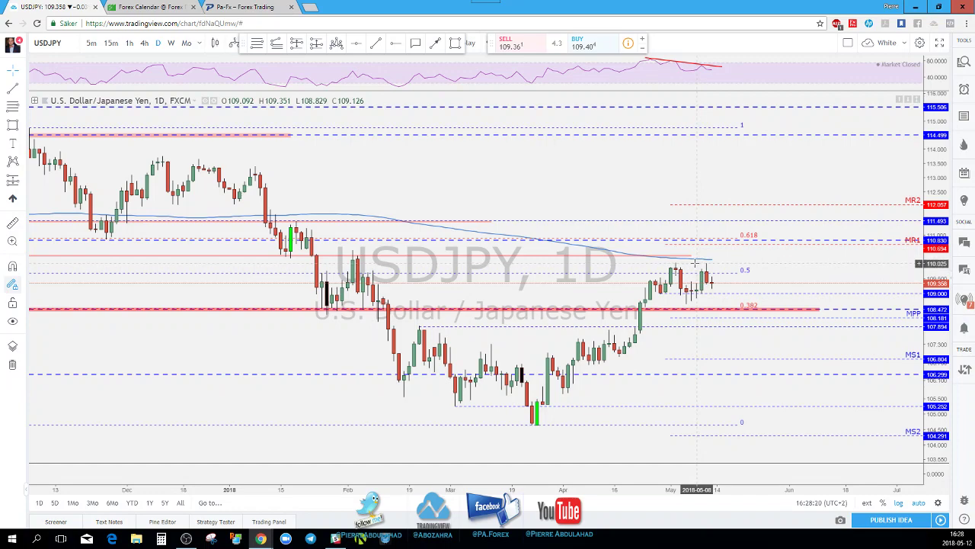
scroll(695, 262, "down", 1)
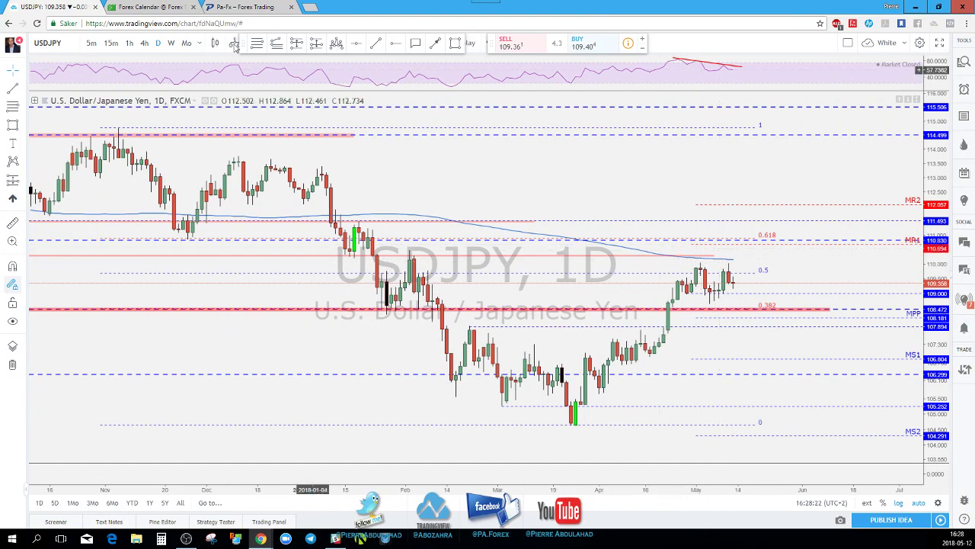
Step: Switch USDJPY to the 4-hour timeframe and delete the Fibonacci retracement from the chart
left_click(145, 43)
scroll(772, 259, "up", 3)
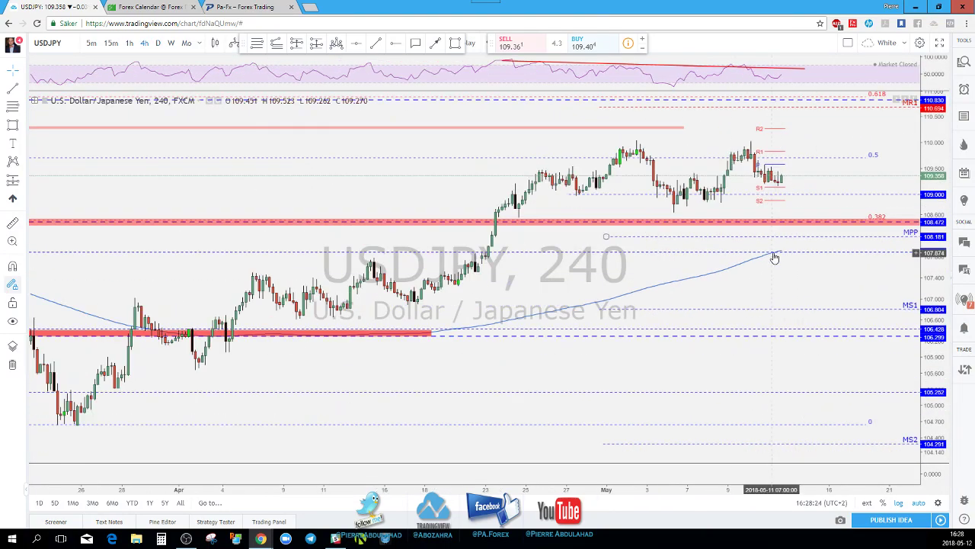
scroll(772, 259, "up", 1)
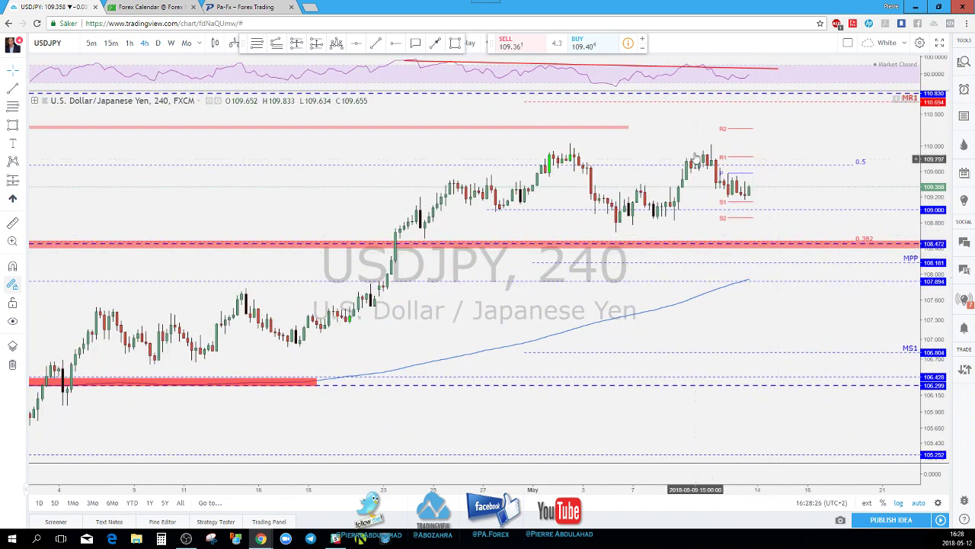
left_click(802, 171)
key("Delete")
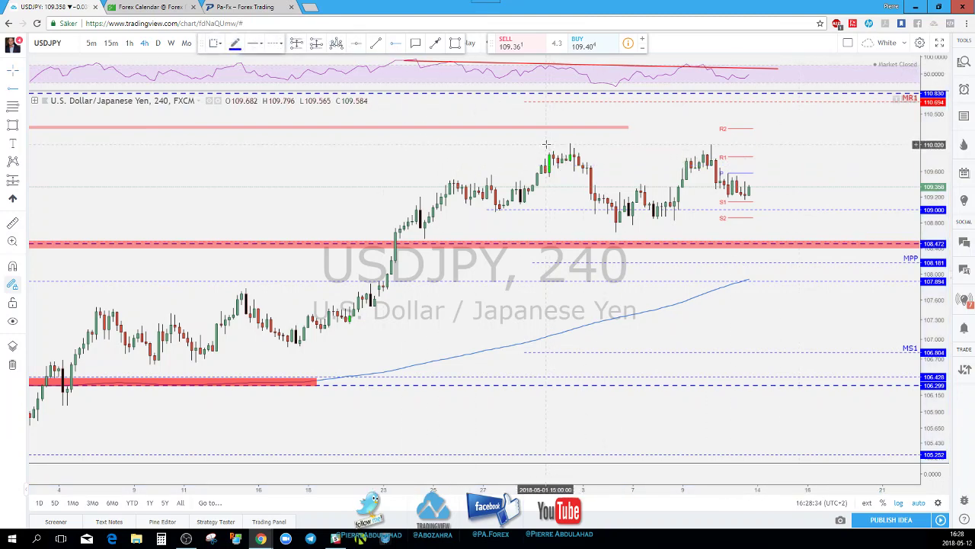
Step: Add a blue dashed horizontal ray at 110.020 along the May highs and lower the 109.000 ray to 108.889
left_click(546, 144)
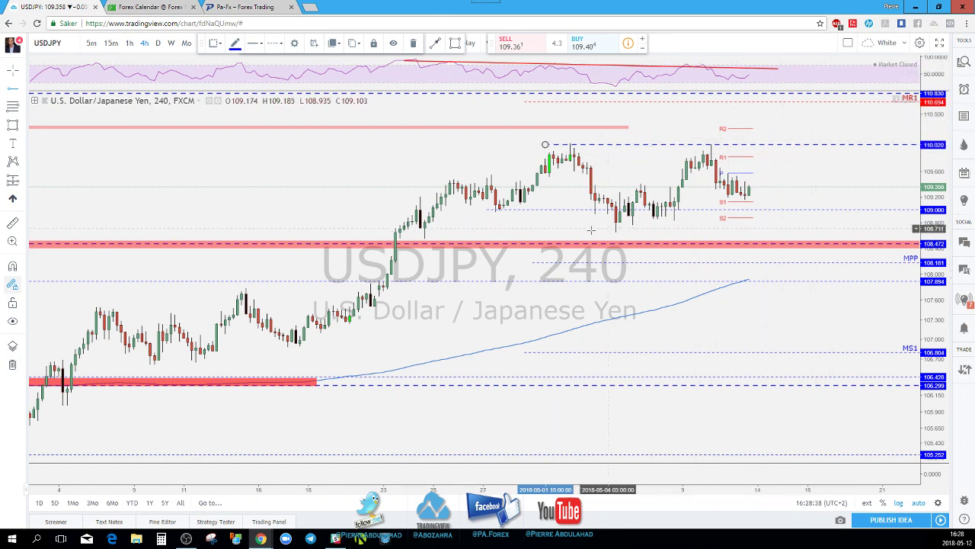
left_click(540, 210)
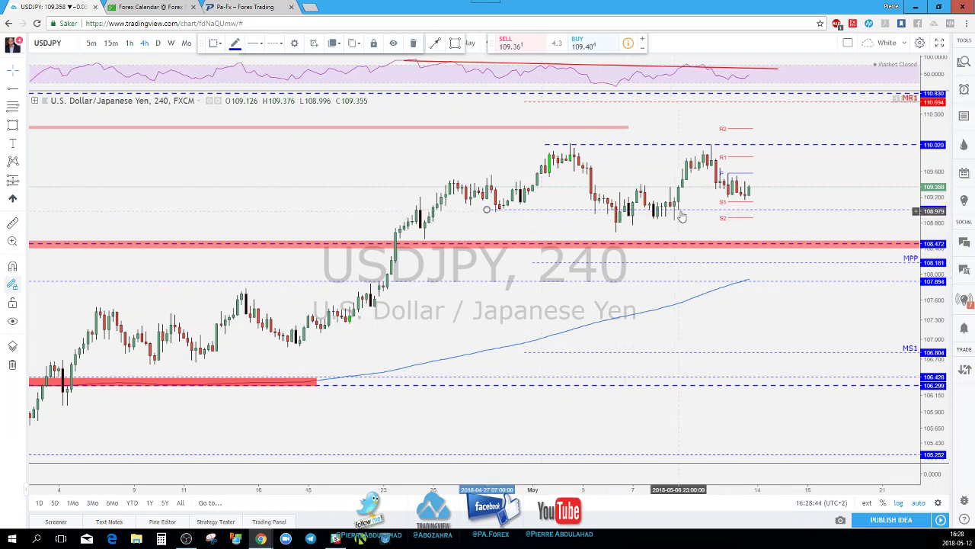
left_click_drag(681, 215, 682, 216)
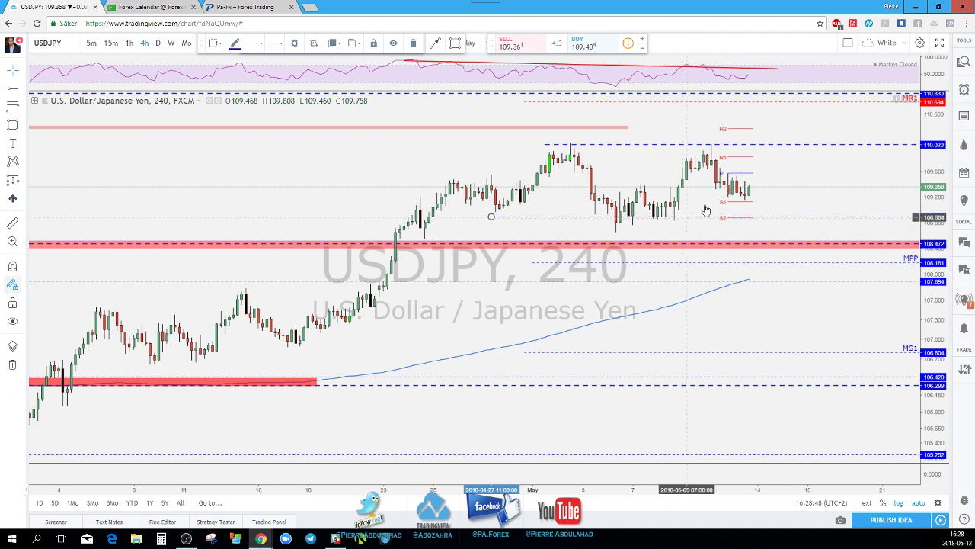
left_click(780, 176)
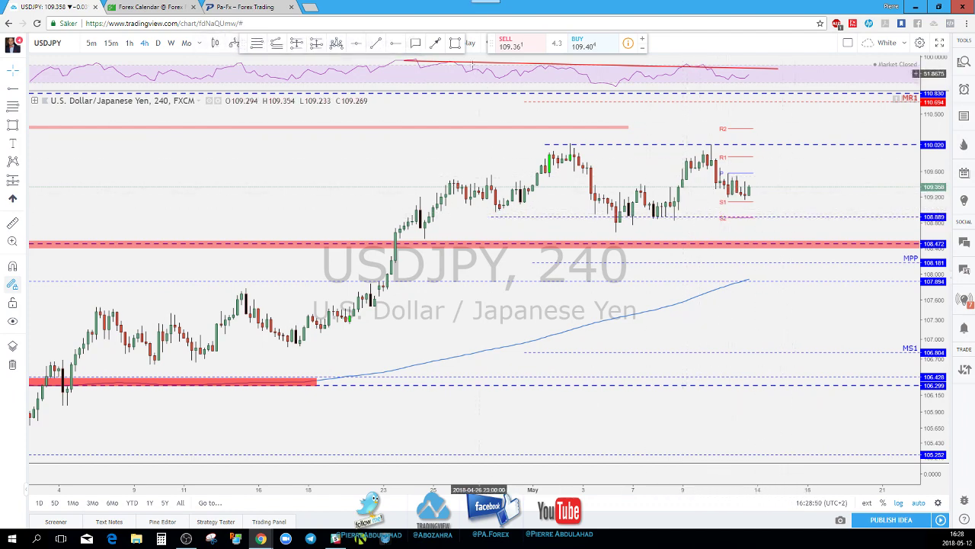
Step: Sketch red arrows from the latest candle to 108.889, up to 110.020 and back, plus short breakout arrows above 110.020 and below 108.889
key("alt+t")
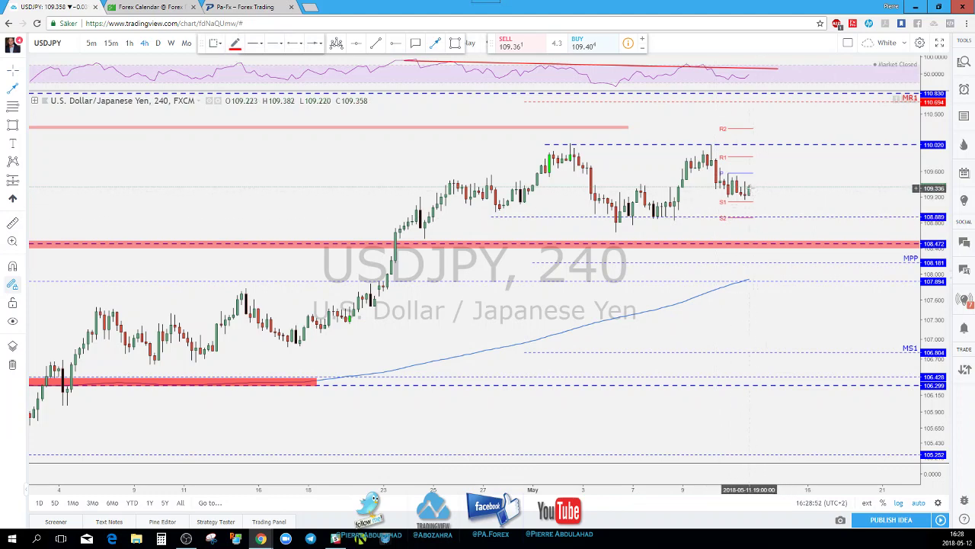
left_click(749, 189)
left_click(766, 215)
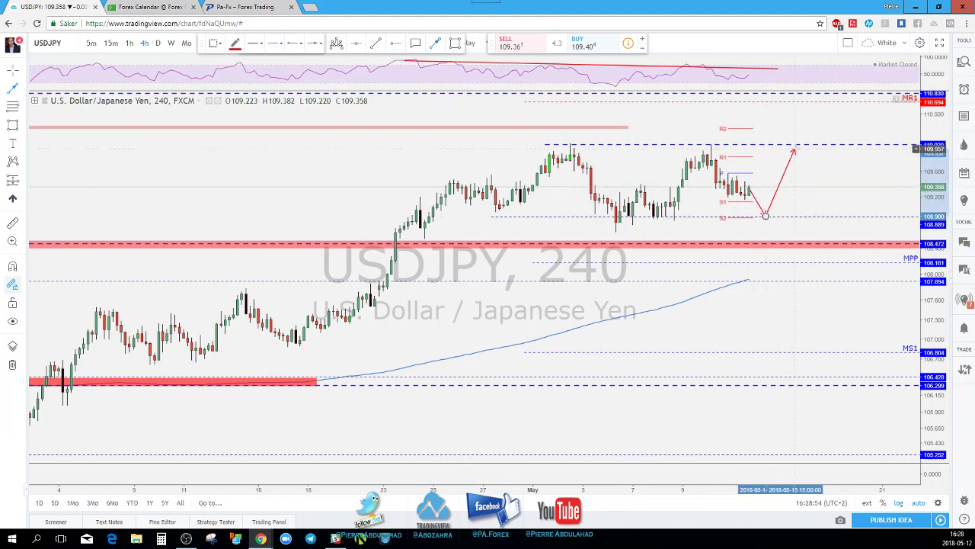
left_click(795, 144)
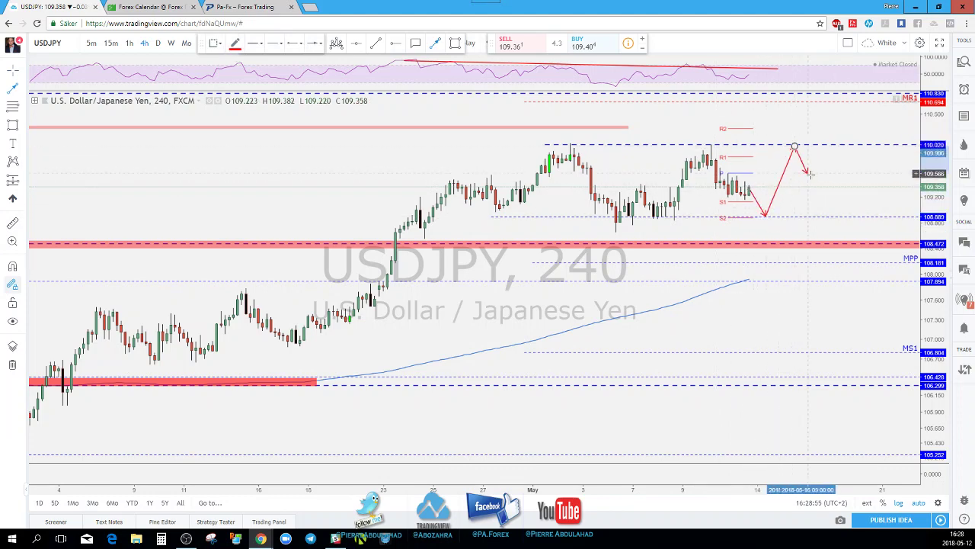
double_click(822, 133)
left_click(799, 211)
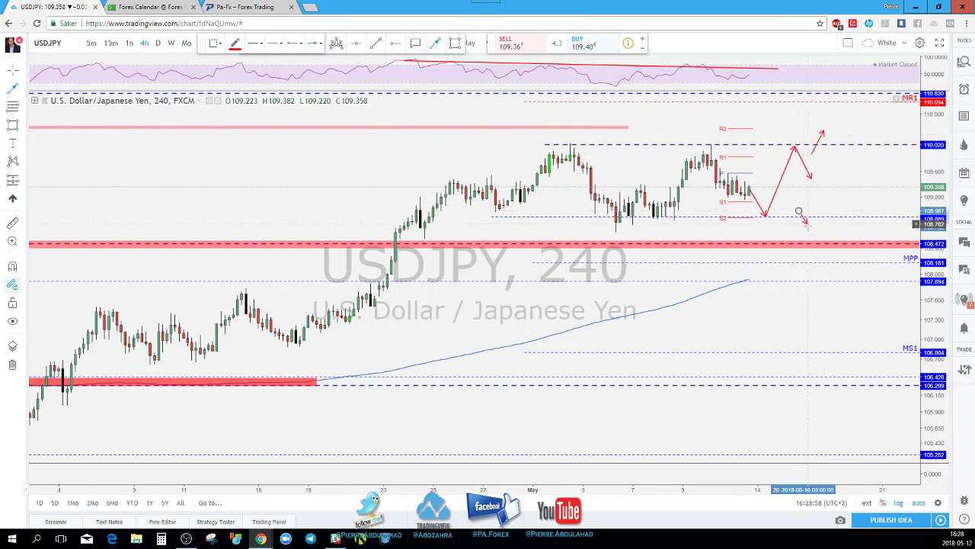
double_click(807, 225)
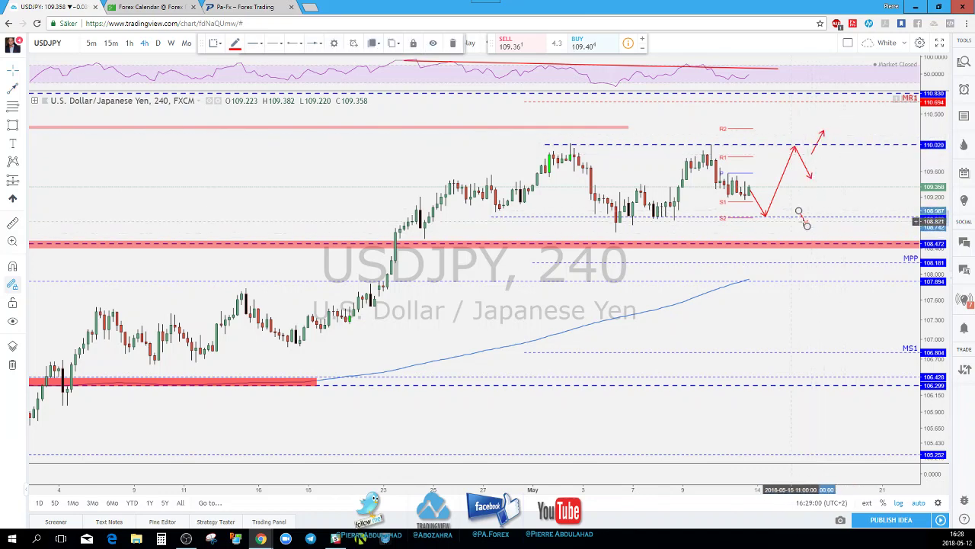
Step: Examine USDJPY's wider price history around the 108.472 zone on the 4-hour and daily timeframes
scroll(780, 225, "down", 10)
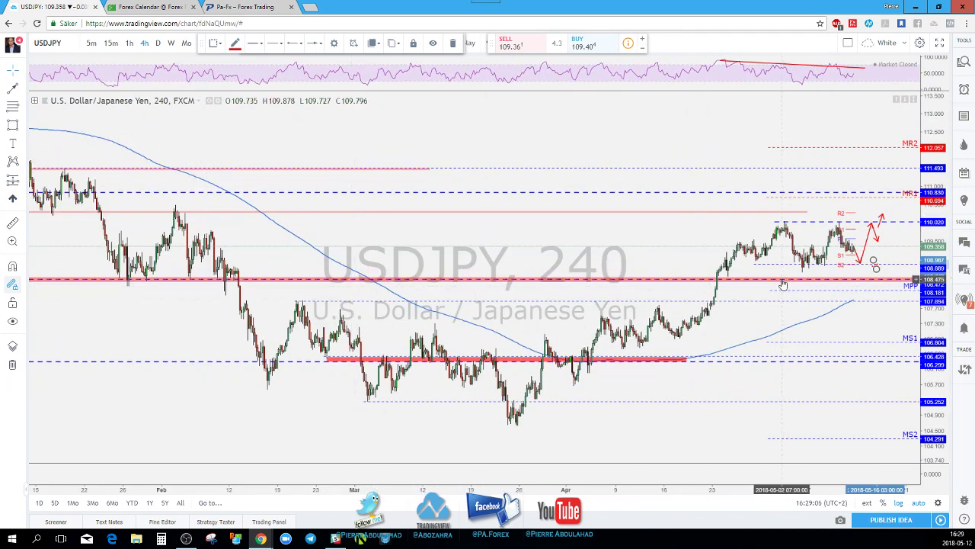
left_click(157, 43)
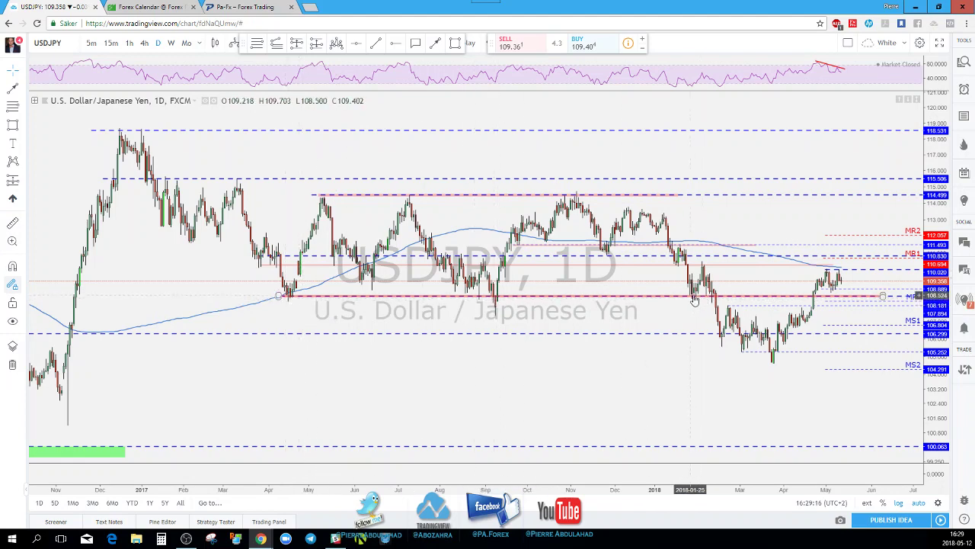
scroll(744, 300, "up", 1)
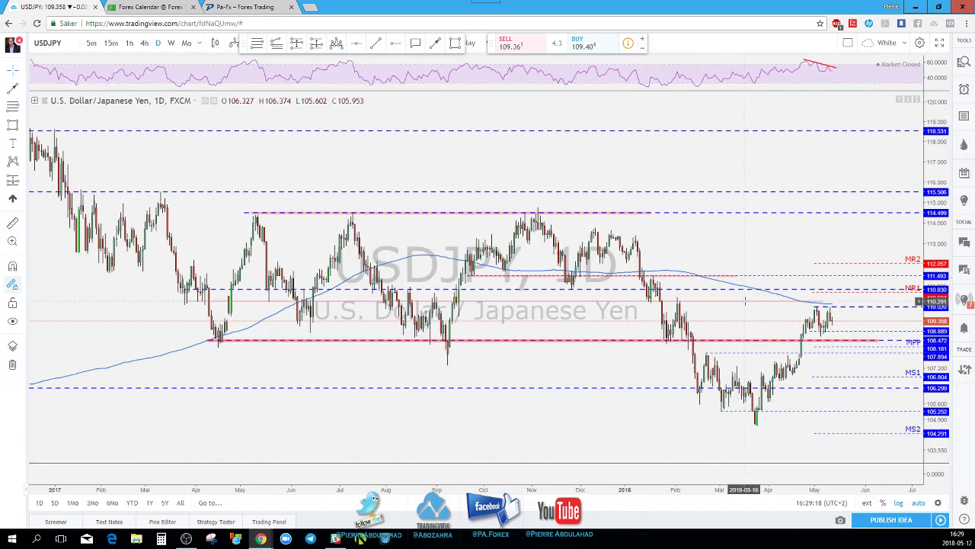
scroll(744, 301, "up", 2)
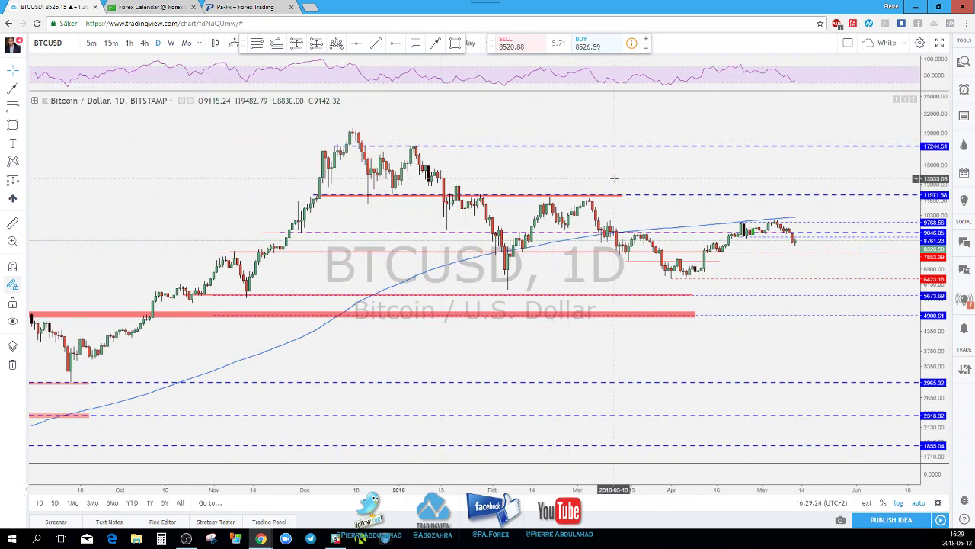
Step: Open BTCUSD and examine its latest daily candles around the moving average and the 9768.56 and 8761.23 levels
scroll(534, 221, "up", 2)
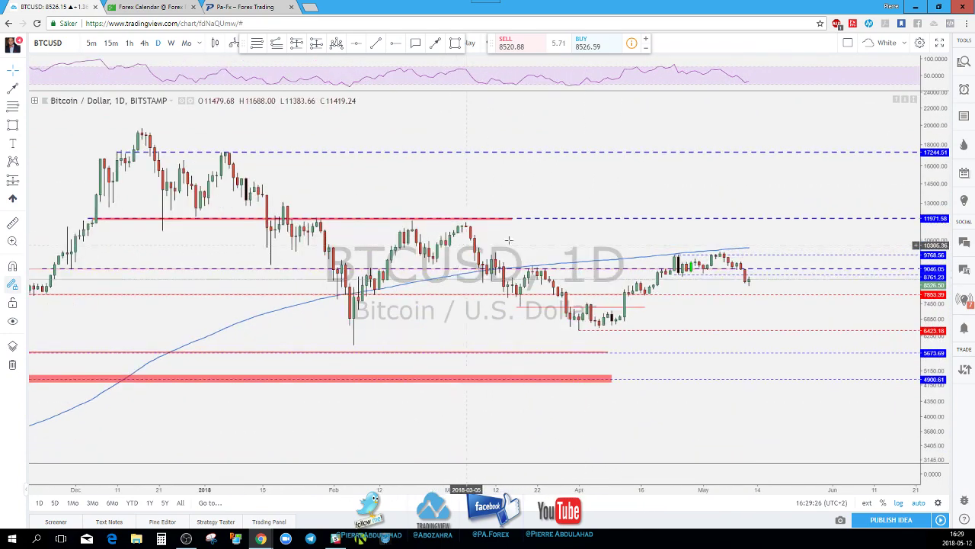
scroll(533, 232, "up", 1)
scroll(701, 224, "down", 2)
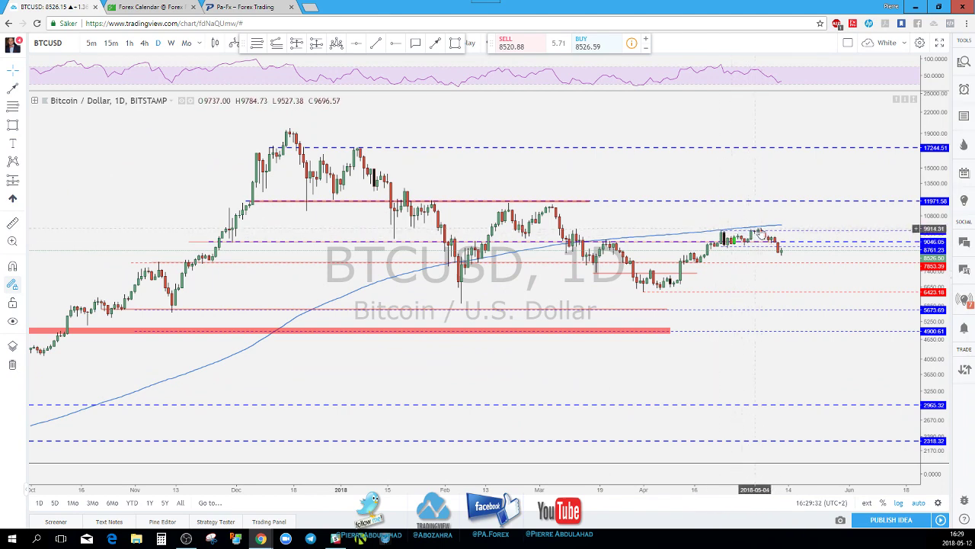
scroll(755, 228, "up", 3)
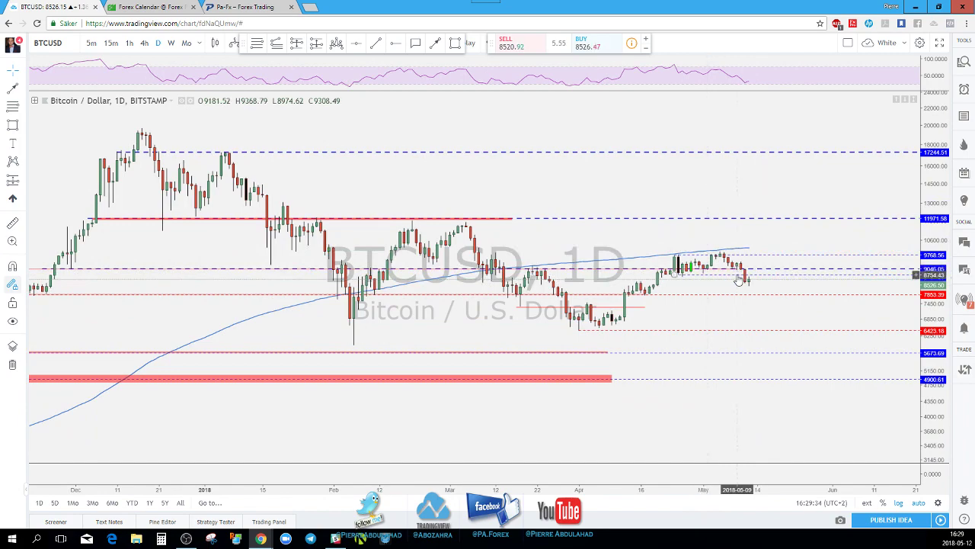
Step: Examine BTCUSD on the 4-hour timeframe around the moving average and the 8761.23 level
left_click(145, 44)
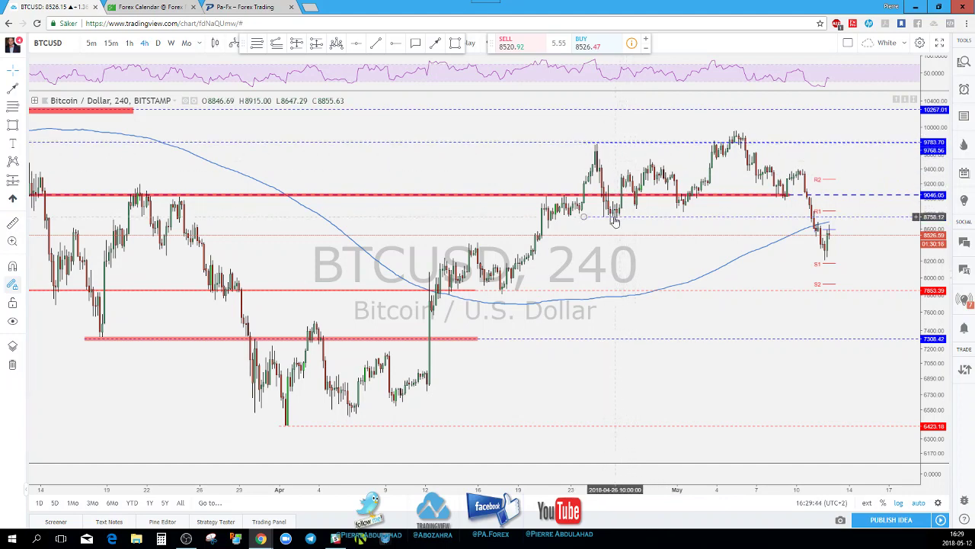
scroll(616, 221, "down", 2)
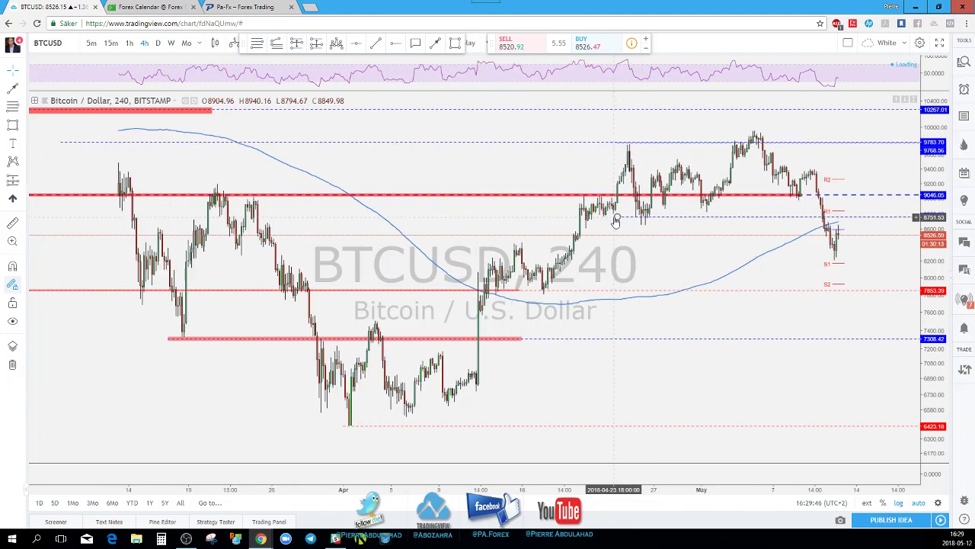
scroll(675, 231, "up", 2)
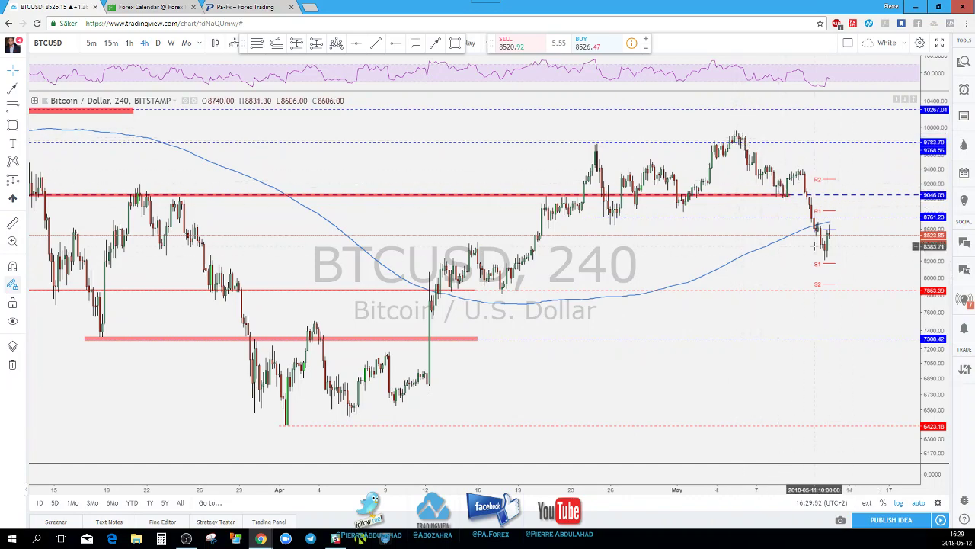
scroll(790, 291, "down", 3)
scroll(789, 287, "up", 2)
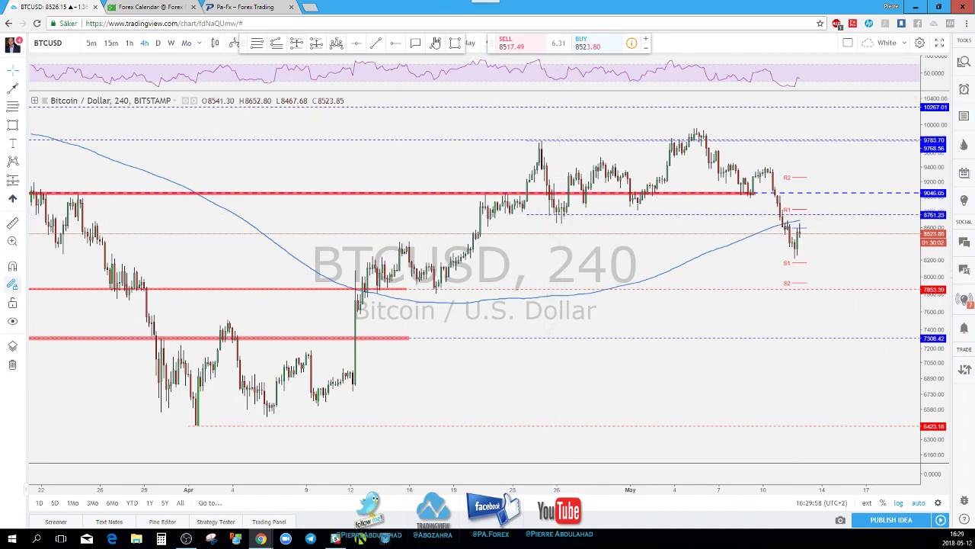
Step: Sketch a red arrow from the latest BTCUSD candle up to 8761.23 and down to the 7853.39 level, and delete it
left_click(436, 45)
mouse_move(794, 242)
left_mouse_down()
mouse_move(807, 215)
mouse_move(837, 289)
left_mouse_up()
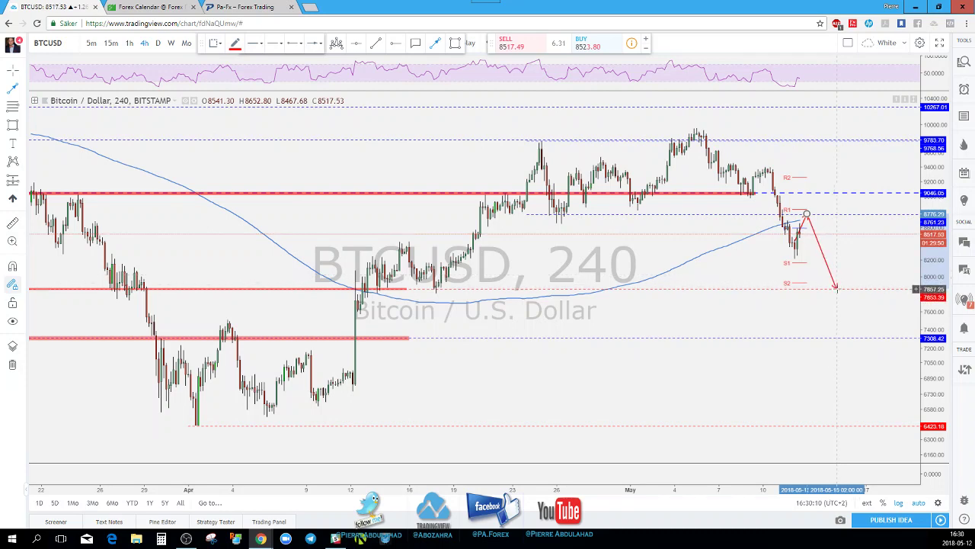
left_click_drag(836, 289, 800, 235)
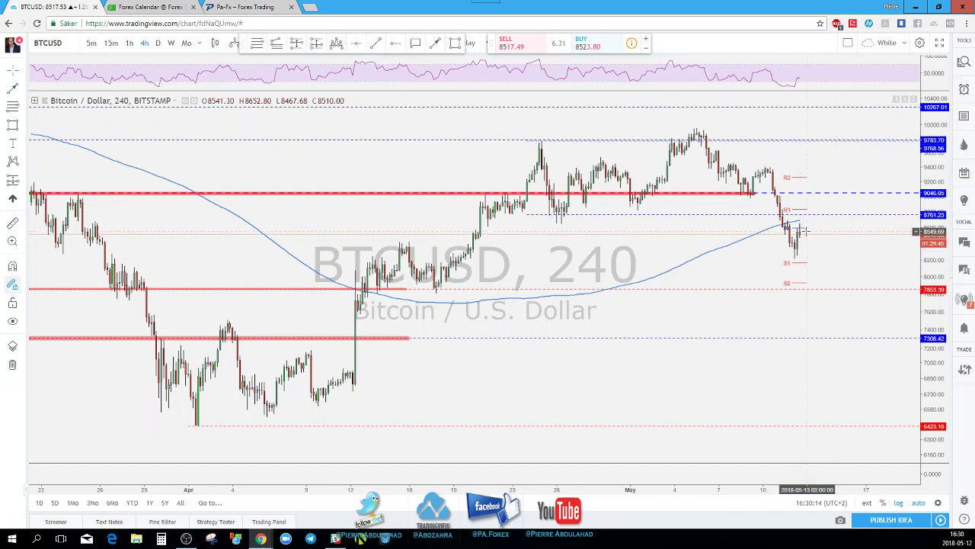
Step: Draw a thin red rectangle zone just below the 8761.23 level, from 24 April to 17 May 2018
scroll(793, 237, "down", 2)
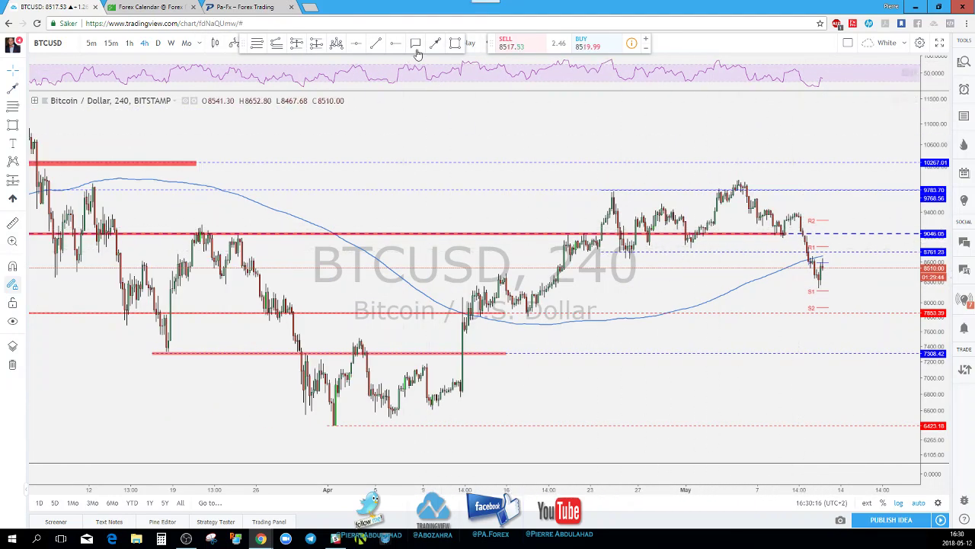
mouse_move(605, 250)
left_mouse_down()
mouse_move(688, 275)
mouse_move(867, 266)
mouse_move(871, 253)
left_mouse_up()
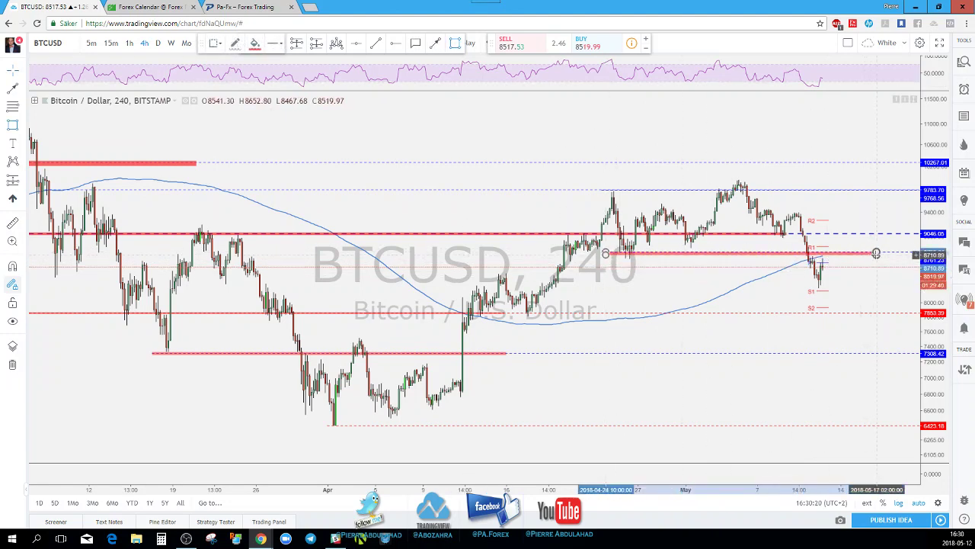
scroll(836, 281, "up", 1)
left_click(820, 220)
scroll(823, 226, "up", 1)
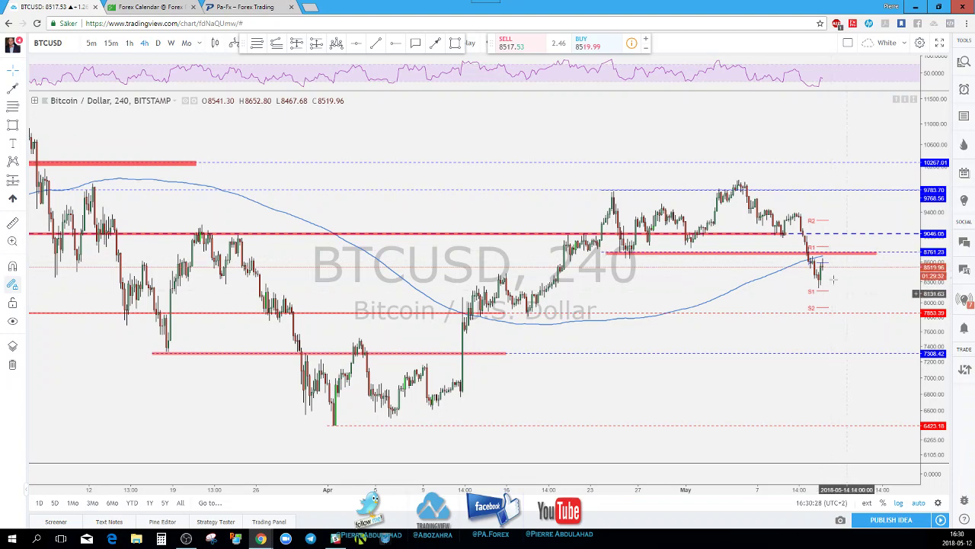
Step: Open US30USD and show it on the daily timeframe
key("space")
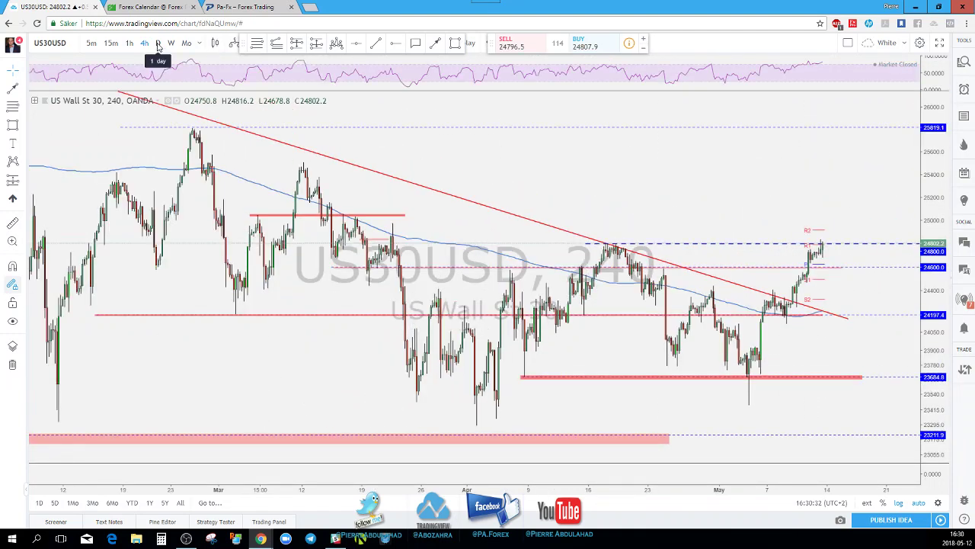
left_click(158, 43)
scroll(709, 332, "up", 3)
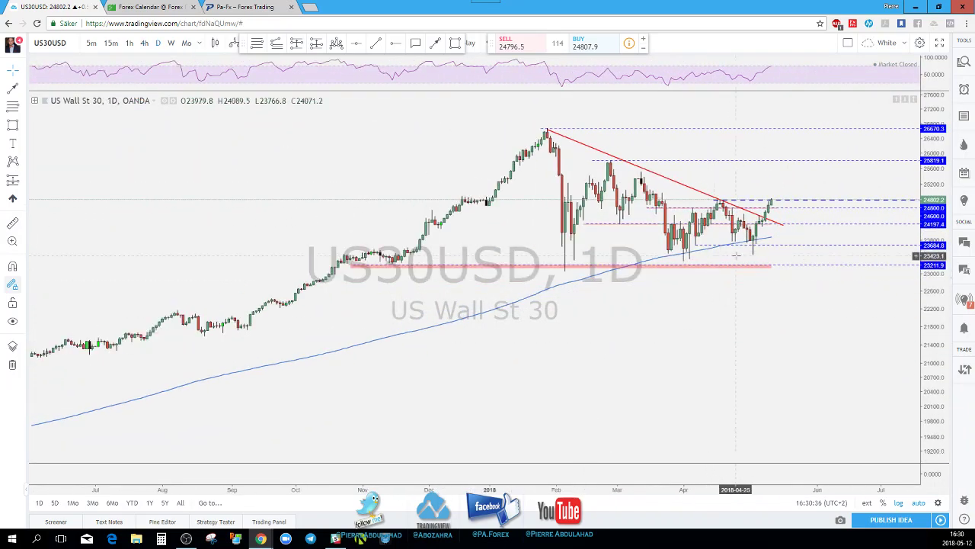
Step: Try a rising trendline under the US30USD daily lows, starting from the early-February 2018 low, and cancel it
left_click(632, 266)
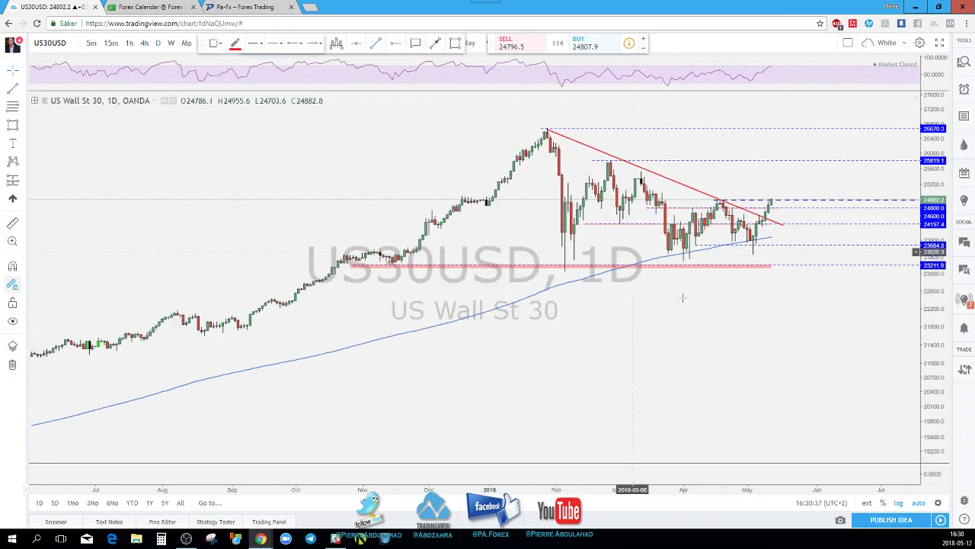
left_click(561, 272)
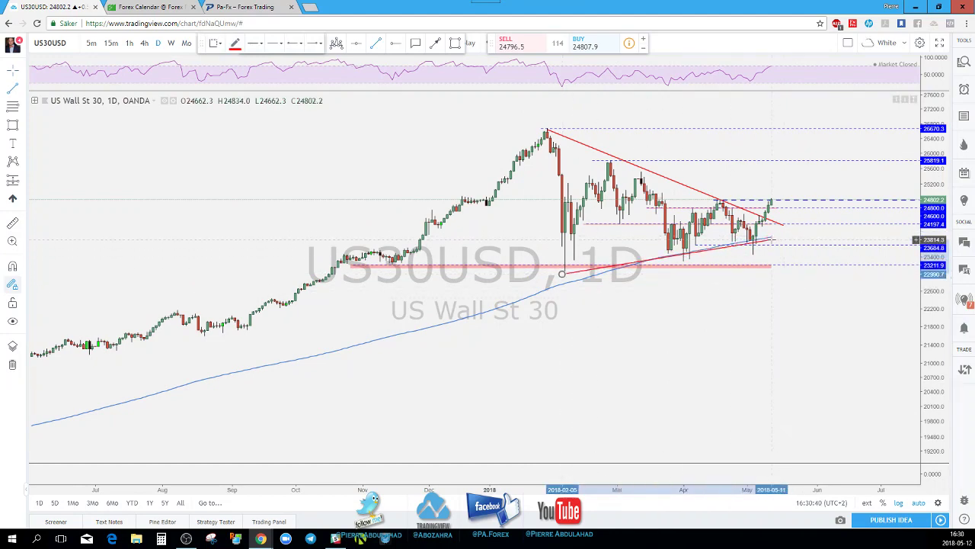
key("Escape")
Step: Examine the US30USD daily candles around the falling trendline, the moving average, and the 24800.0 and 25819.1 levels
scroll(765, 244, "up", 2)
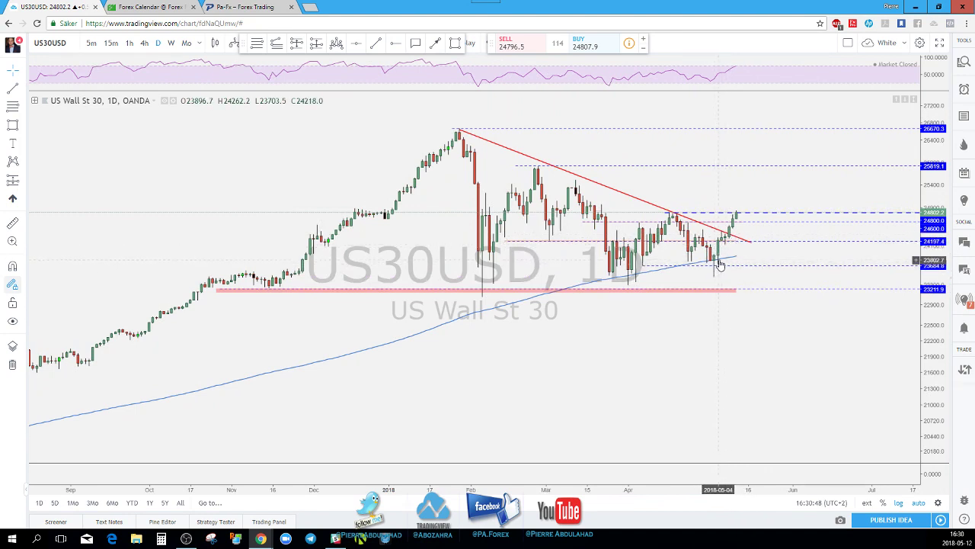
scroll(720, 264, "down", 1)
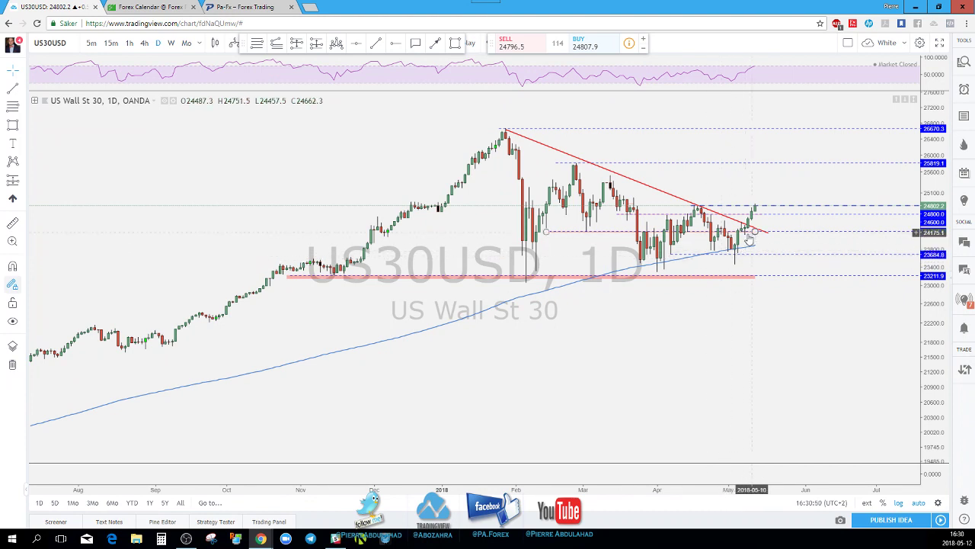
scroll(743, 247, "up", 1)
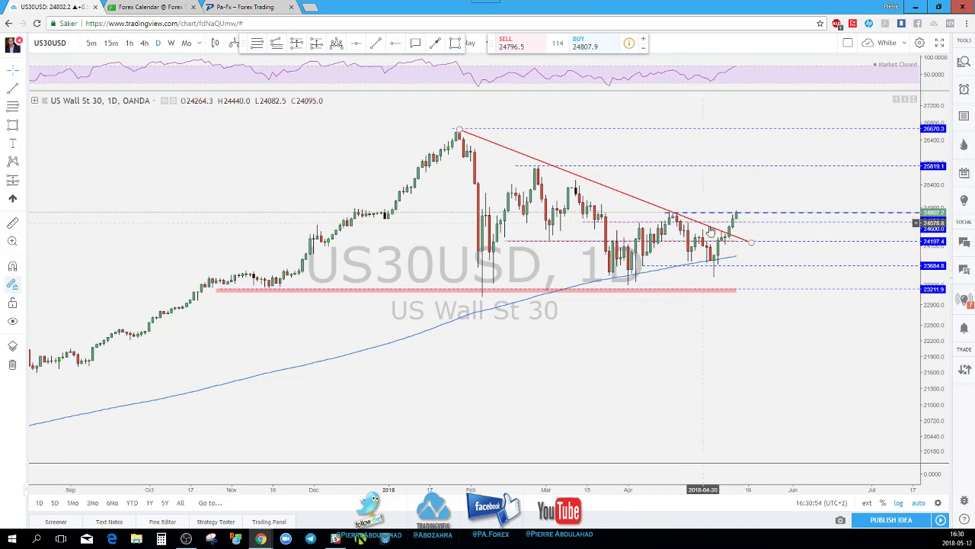
scroll(716, 229, "up", 1)
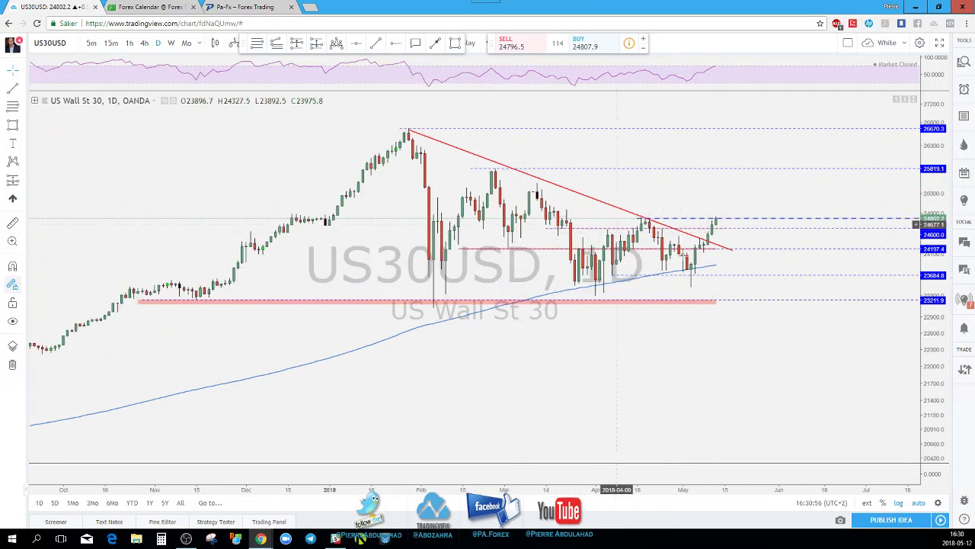
scroll(713, 263, "up", 1)
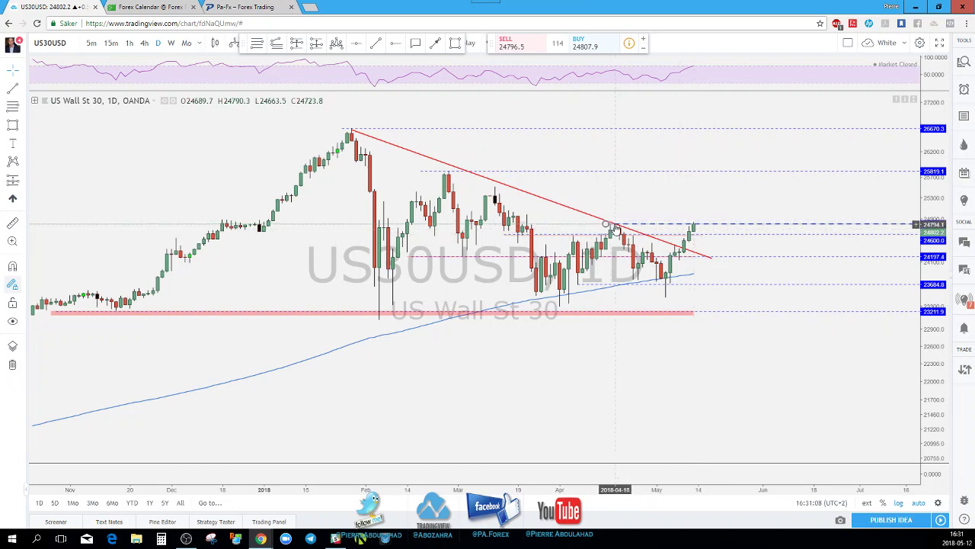
scroll(655, 229, "down", 1)
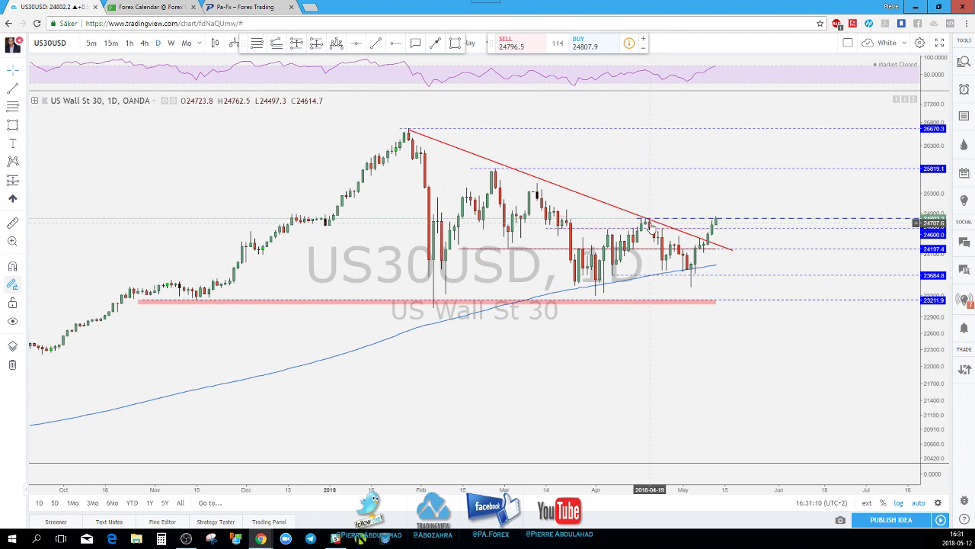
scroll(656, 227, "down", 1)
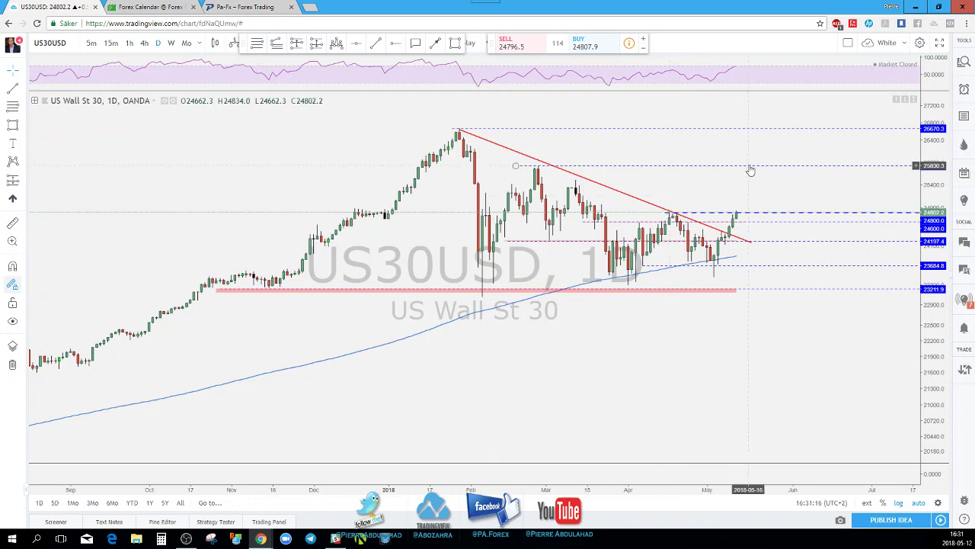
scroll(751, 166, "down", 1)
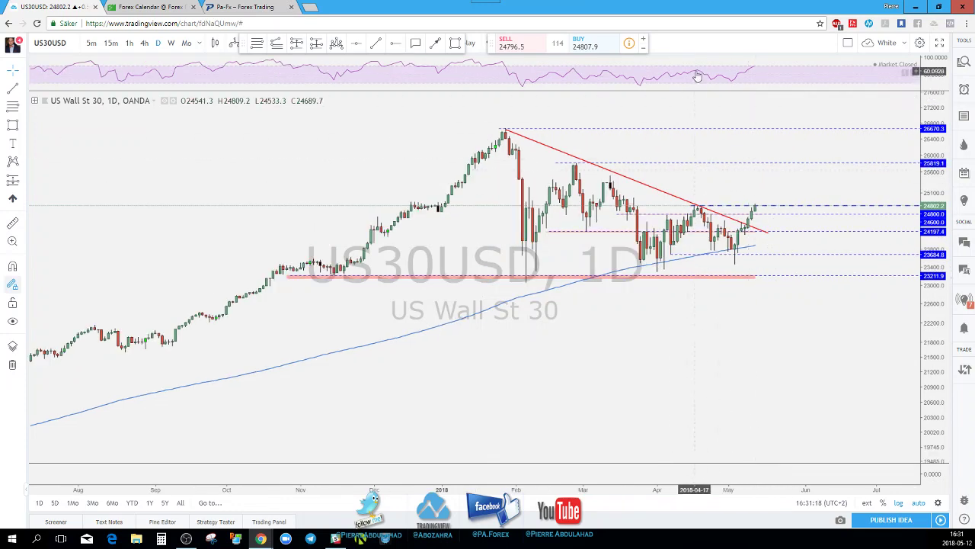
Step: Draw a red trendline across the oscillator's peaks from 17 April to 14 May 2018 on the US30USD daily chart
left_click(376, 44)
left_click(694, 69)
left_click(758, 64)
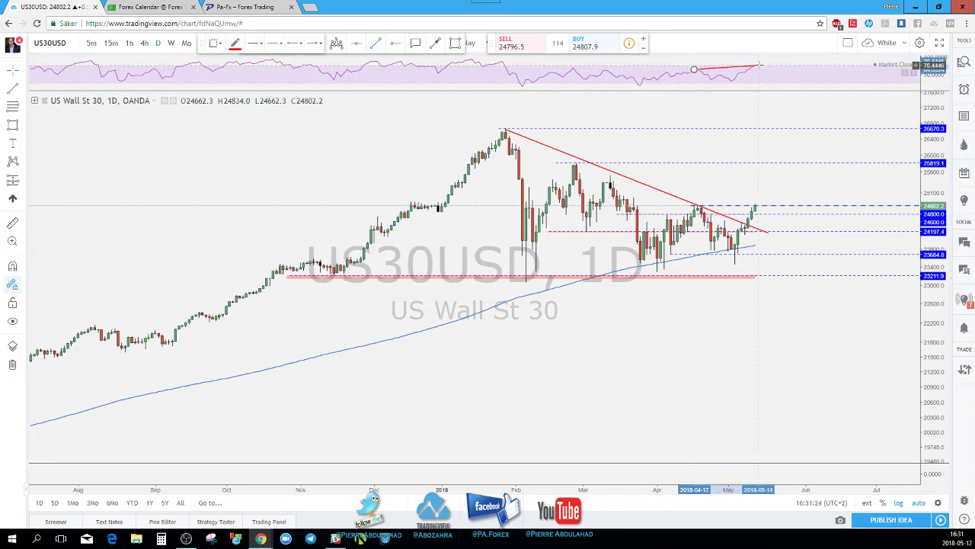
left_click(762, 105)
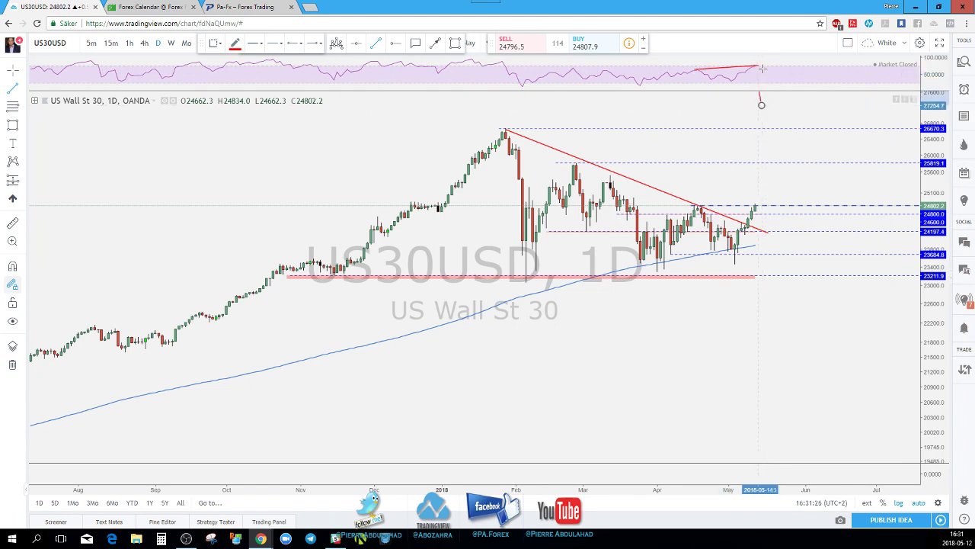
key("Escape")
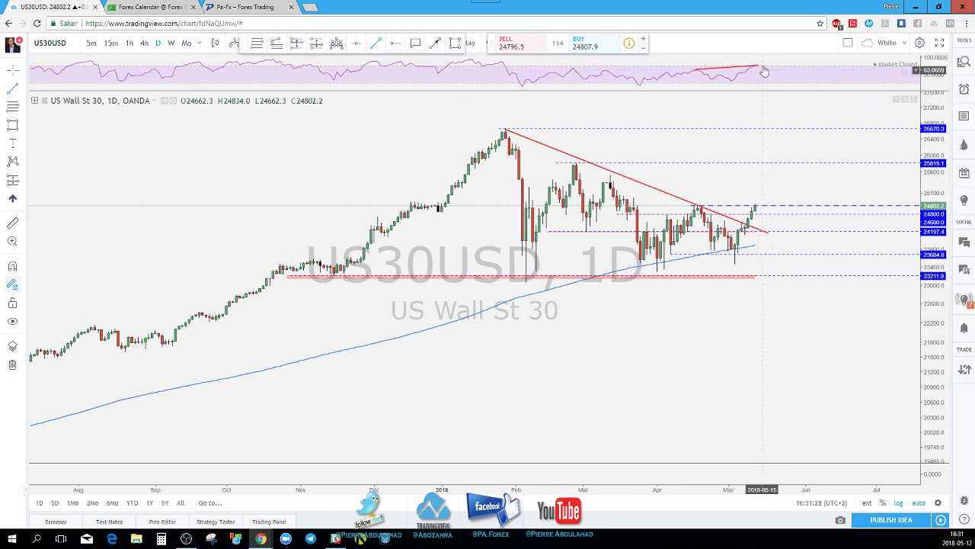
Step: Compare the recent highs at the 24800.0 level, examine US30USD on the 4-hour timeframe, and return to daily
scroll(764, 223, "up", 3)
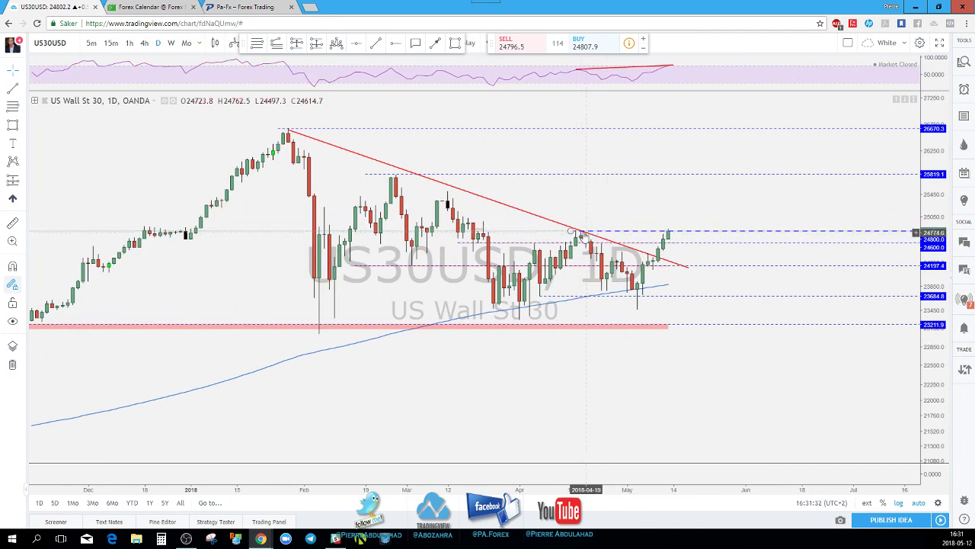
scroll(666, 200, "down", 2)
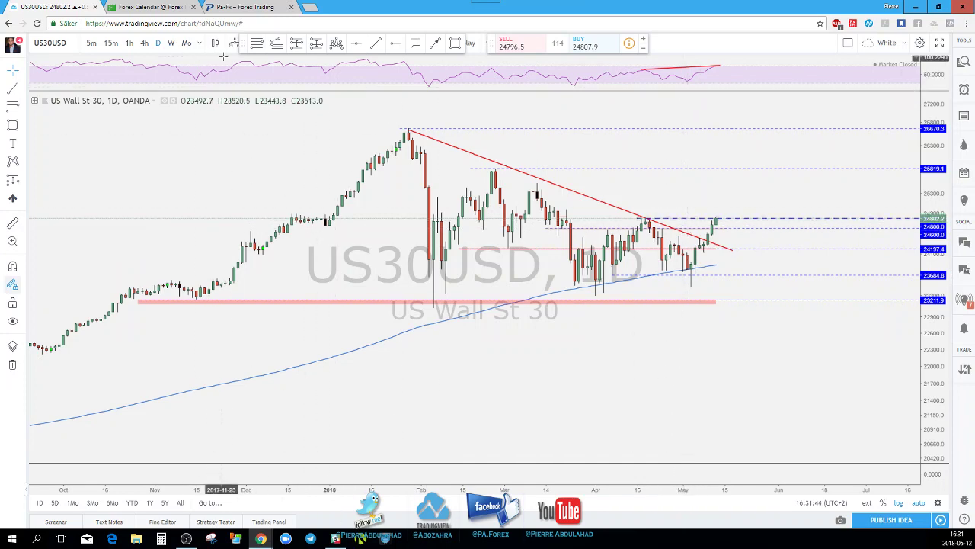
left_click(145, 43)
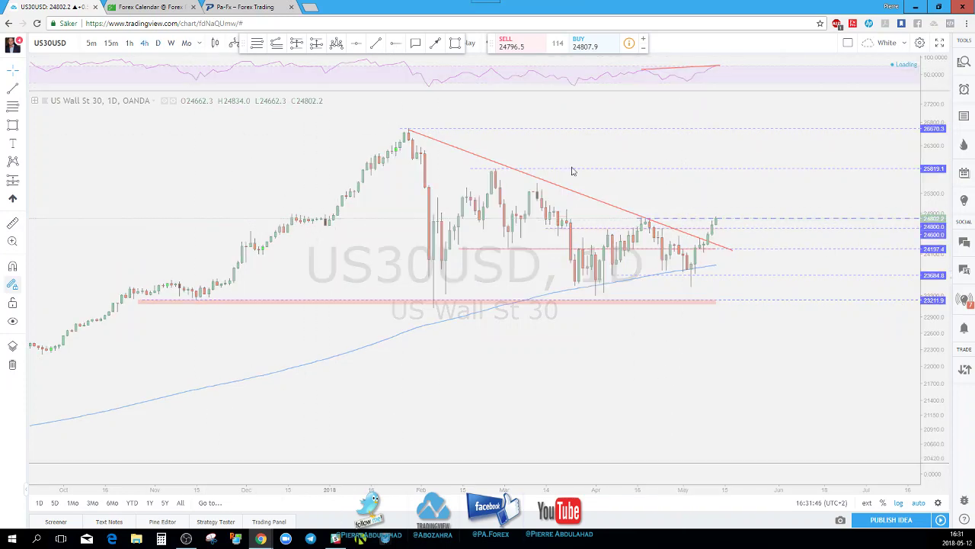
scroll(735, 190, "up", 5)
scroll(744, 186, "up", 2)
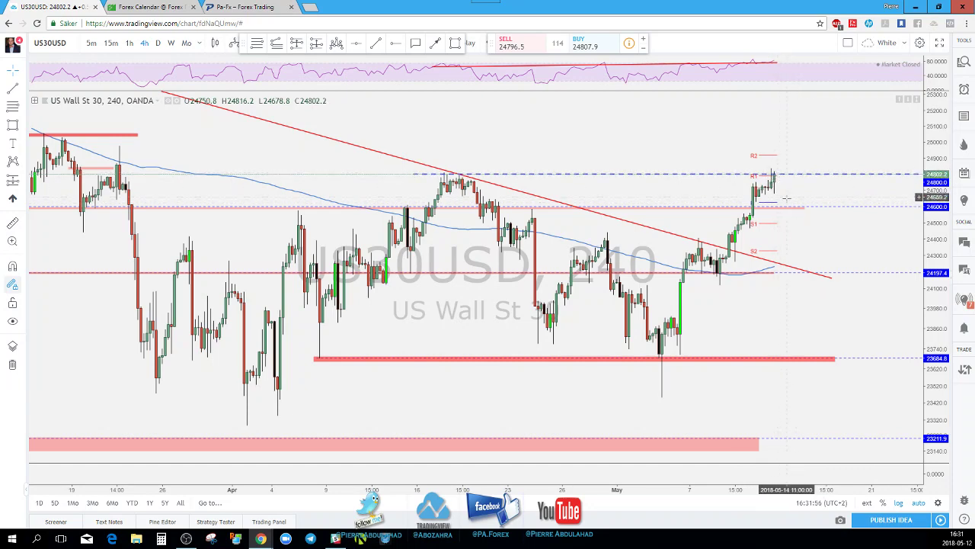
left_click(158, 43)
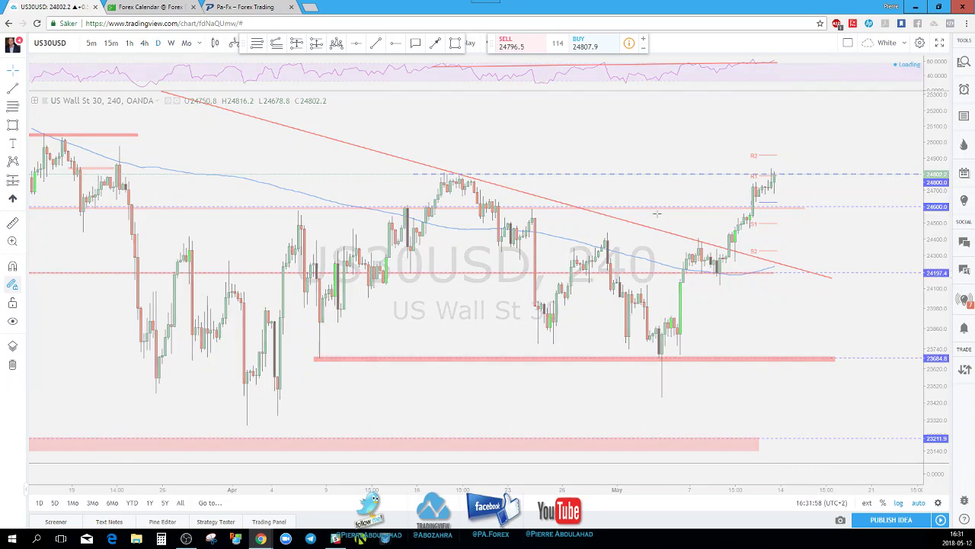
scroll(749, 269, "up", 2)
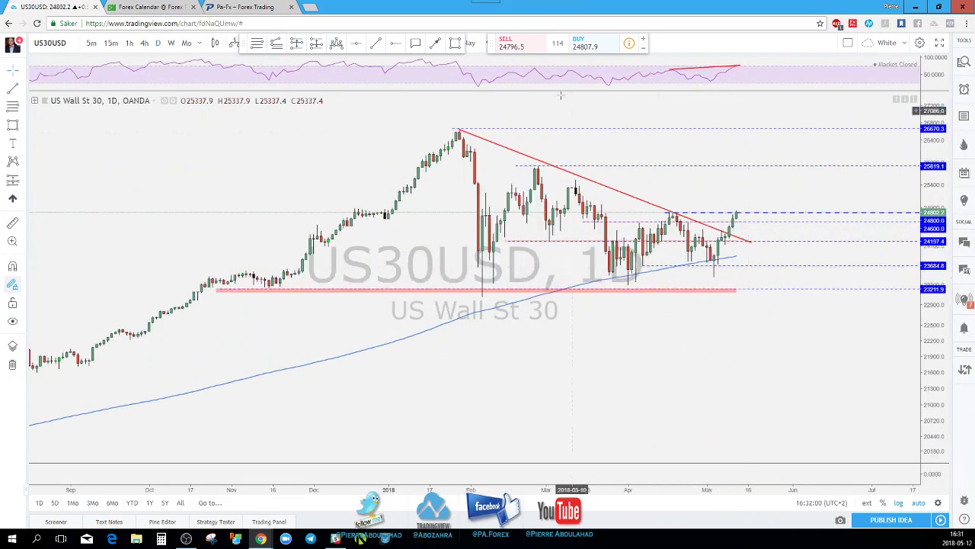
Step: Sketch red arrows from the latest US30USD candle up to about 25000, back to about 24740 and up to the 25819.1 level, and remove them
key("alt+t")
left_click(739, 214)
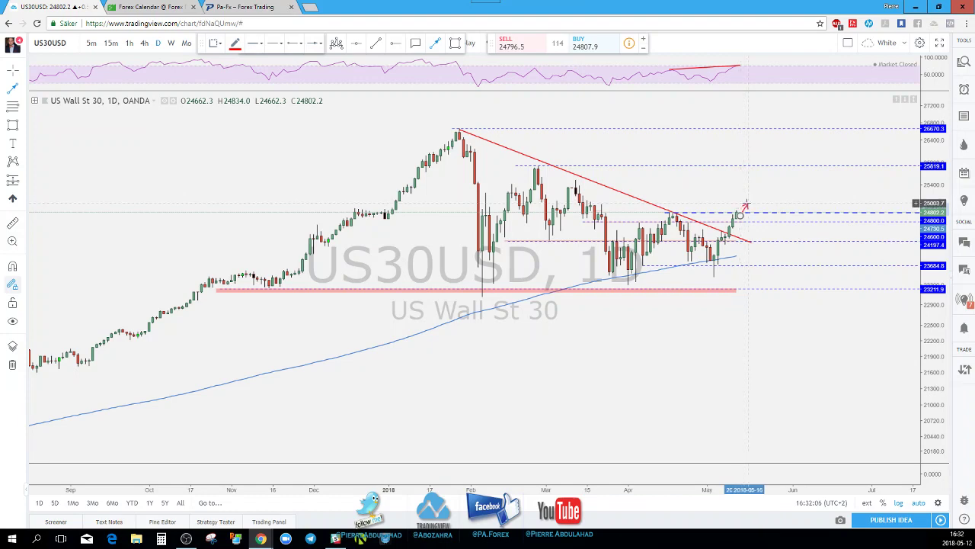
left_click(745, 204)
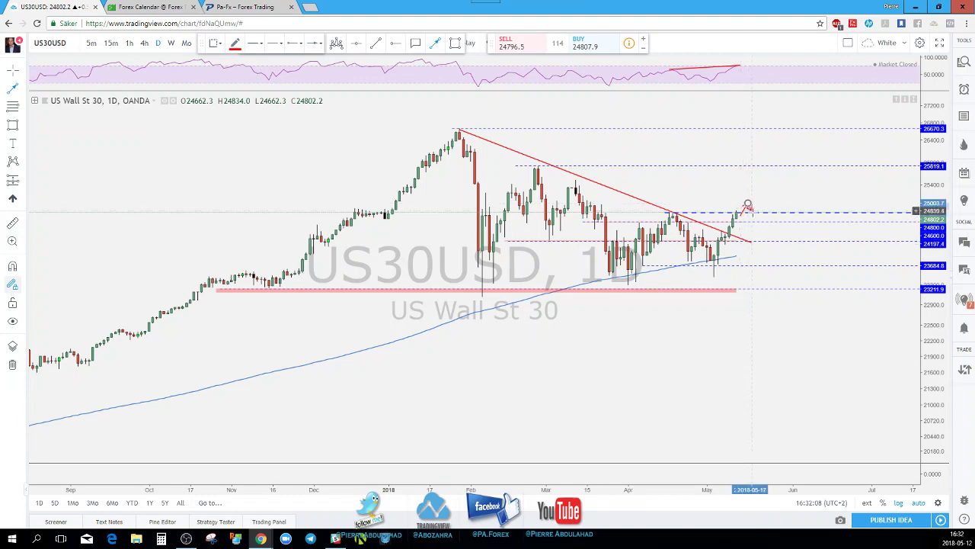
left_click(755, 215)
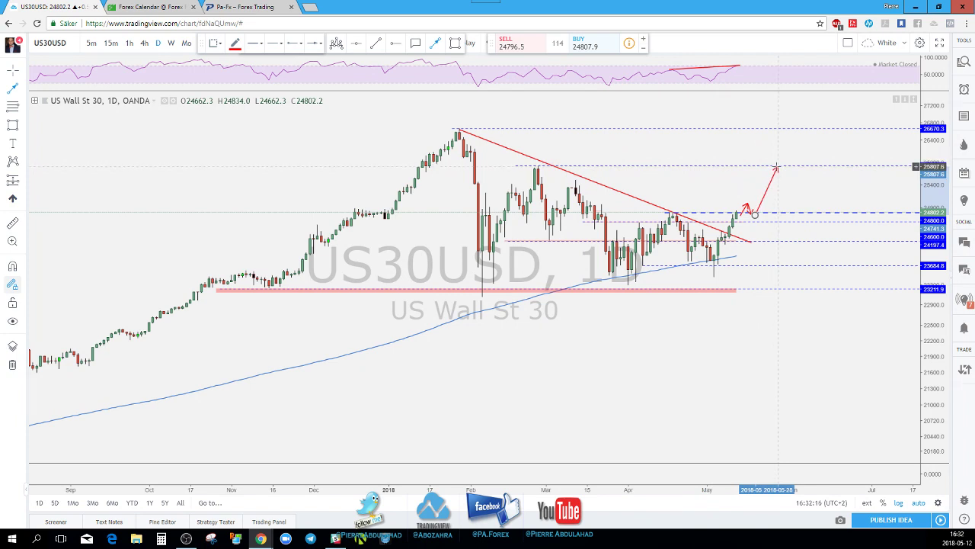
key("Escape")
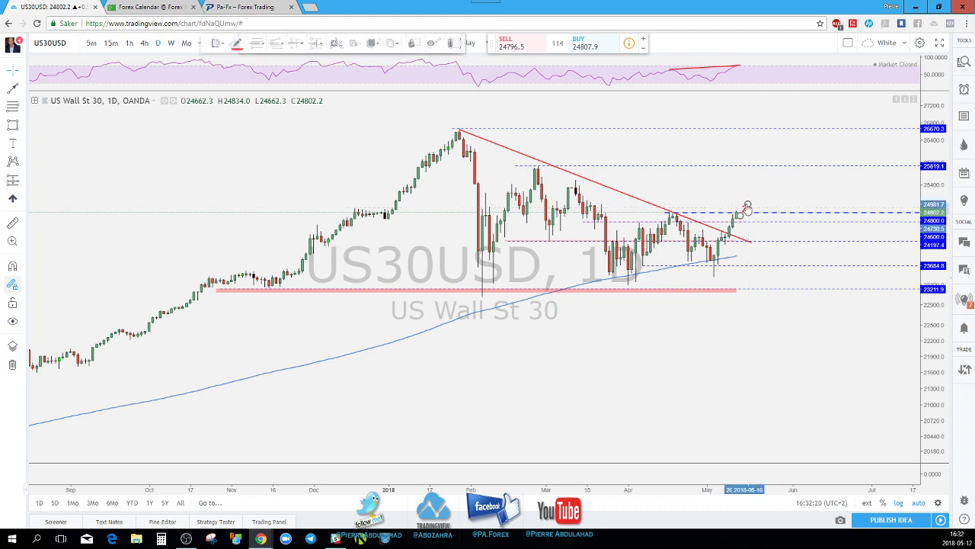
Step: Open the DXY US Dollar Currency Index chart on the daily timeframe
scroll(739, 196, "down", 2)
scroll(739, 196, "down", 1)
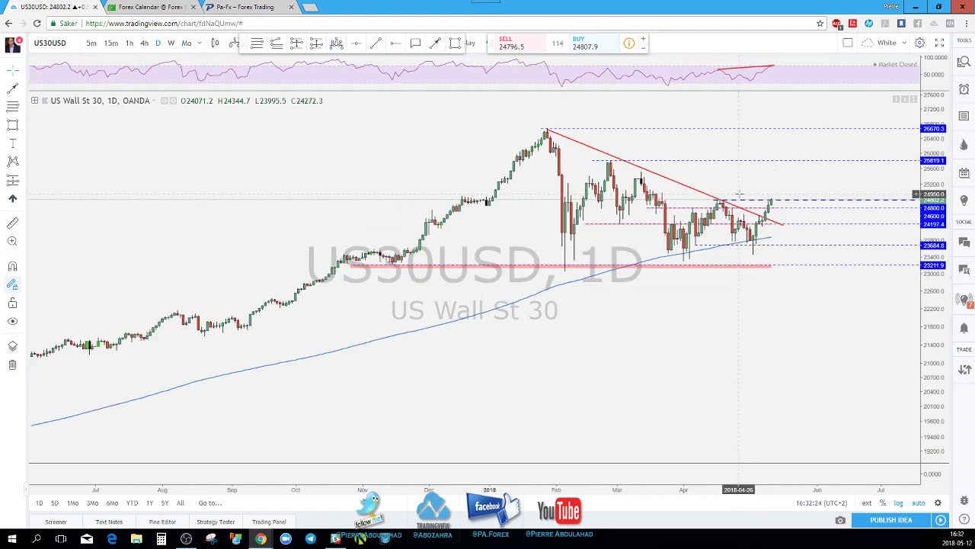
scroll(739, 196, "down", 3)
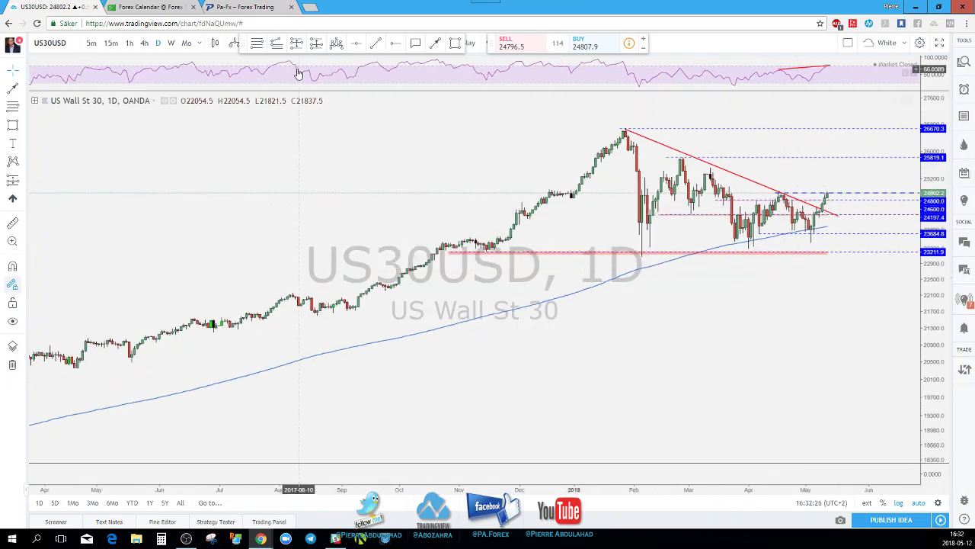
key("Down")
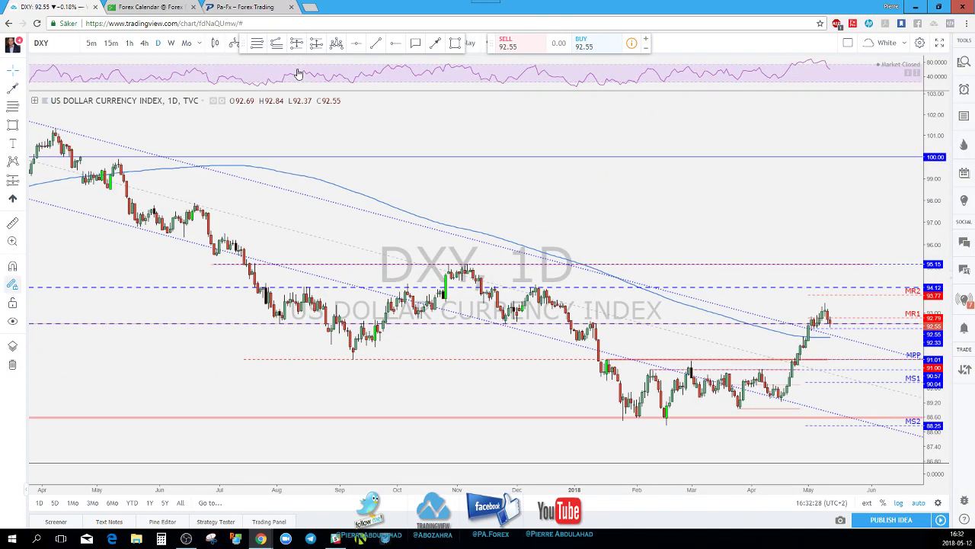